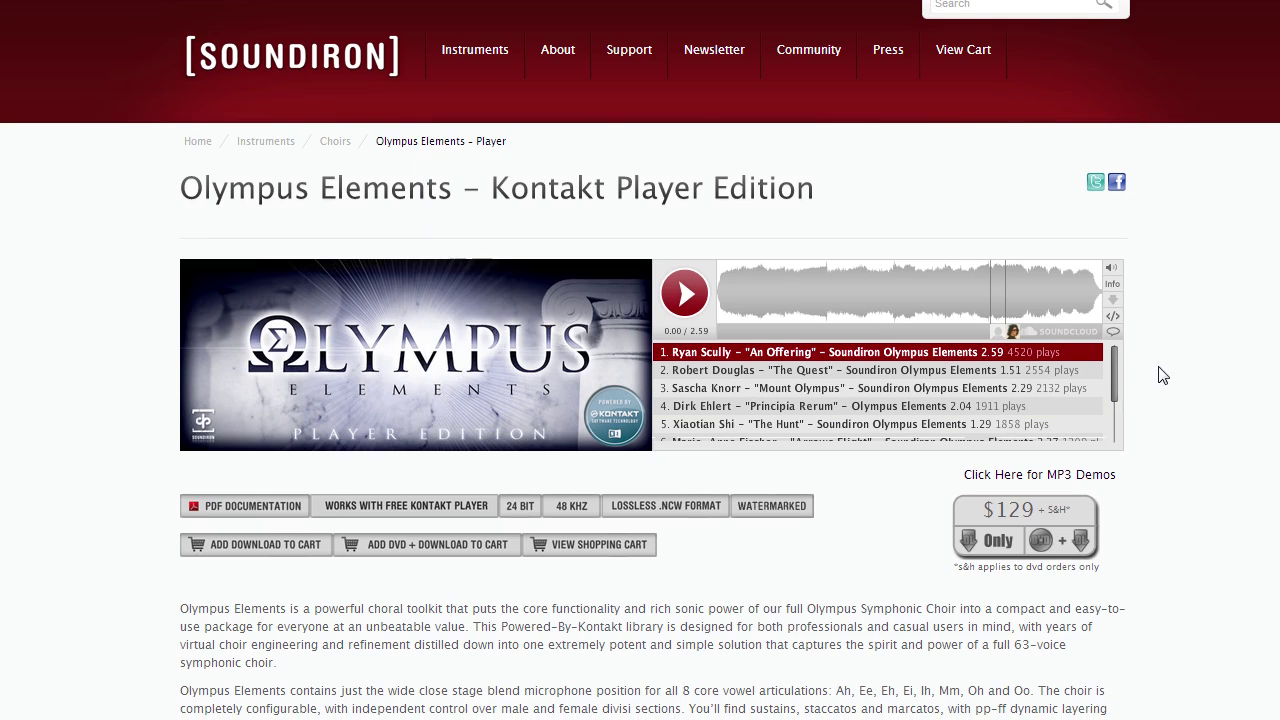
Read the Olympus Elements features, highlighting the core vowel articulations and the AH & OO legato
scroll(1150, 382, down, 2)
scroll(1150, 380, up, 2)
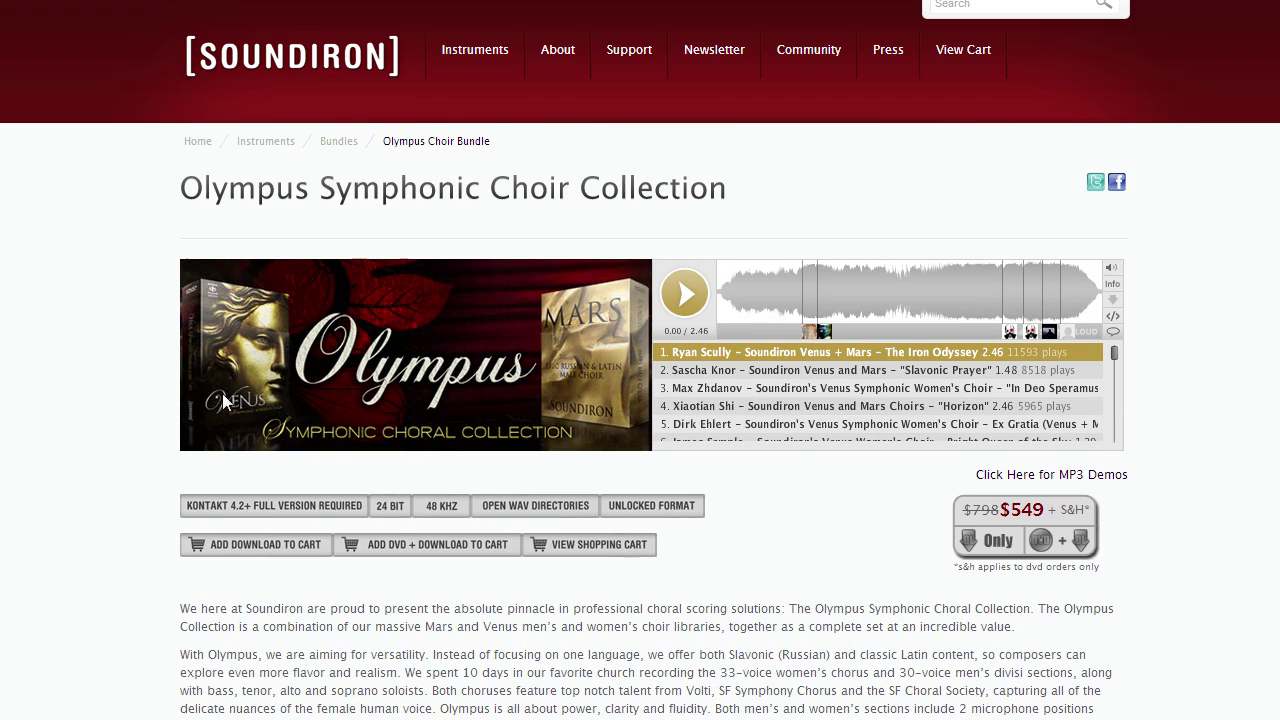
scroll(45, 380, down, 2)
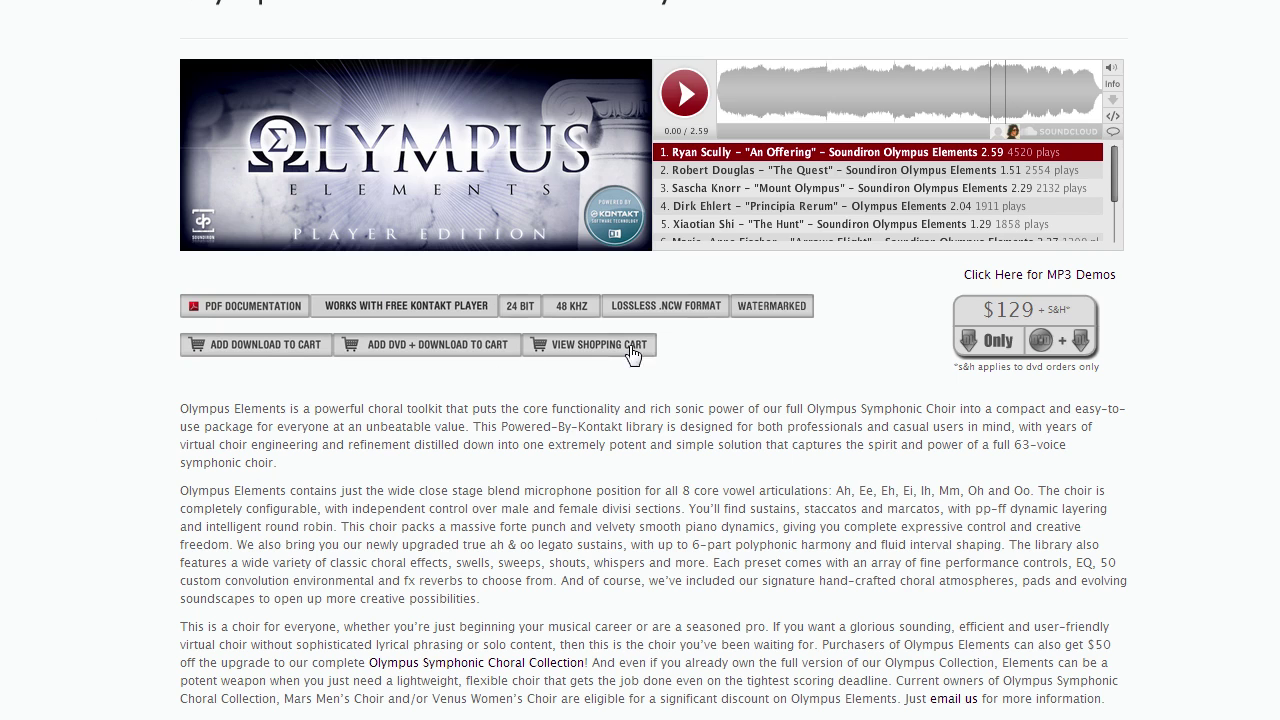
mouse_move(361, 316)
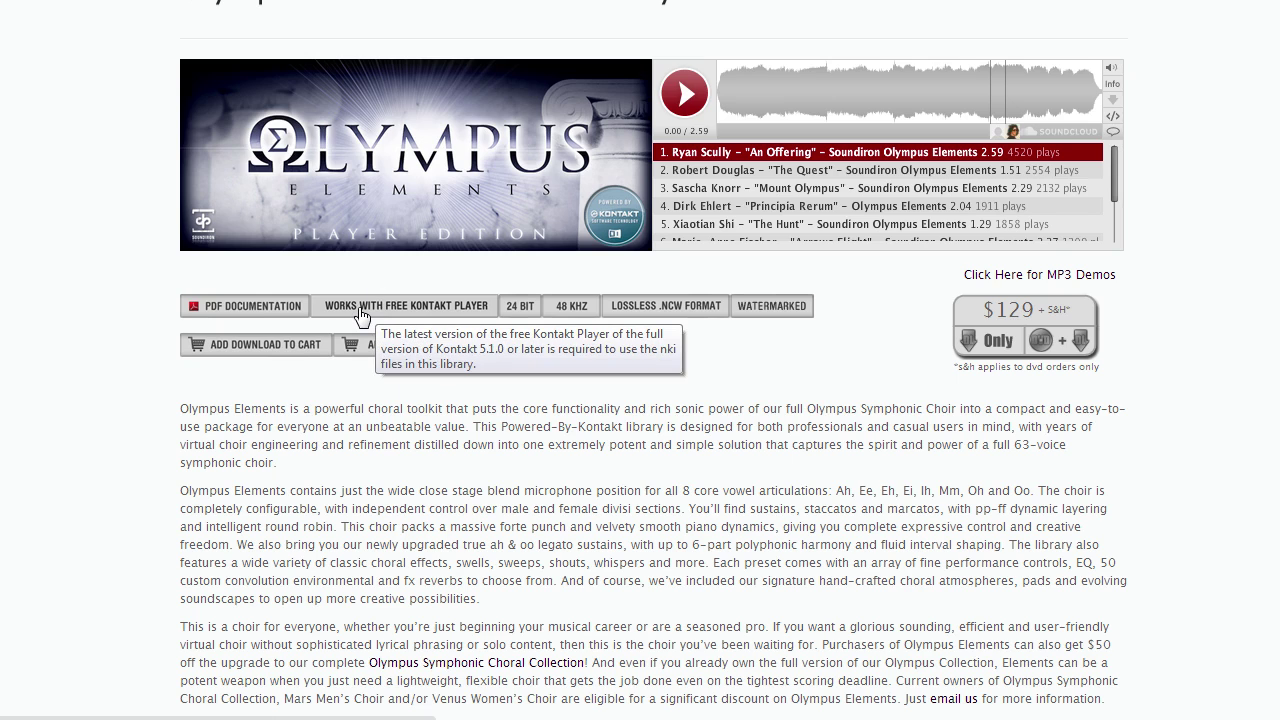
scroll(361, 316, down, 3)
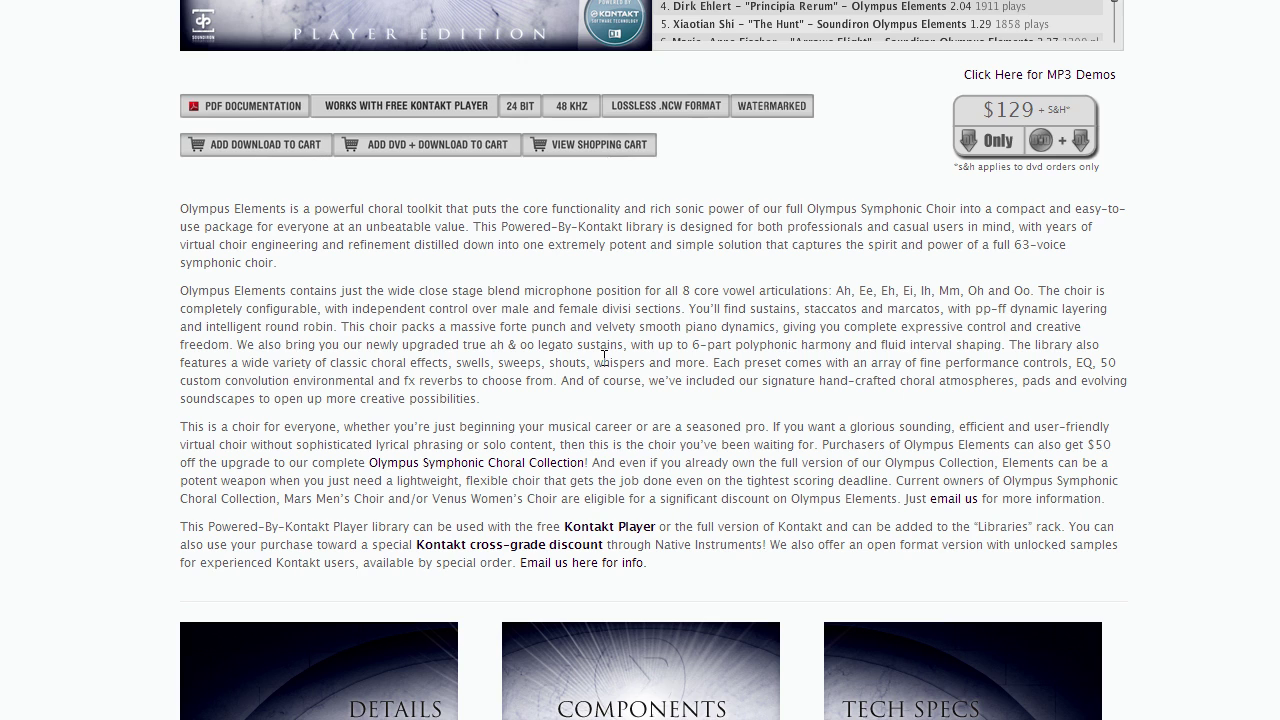
drag(604, 290, 908, 291)
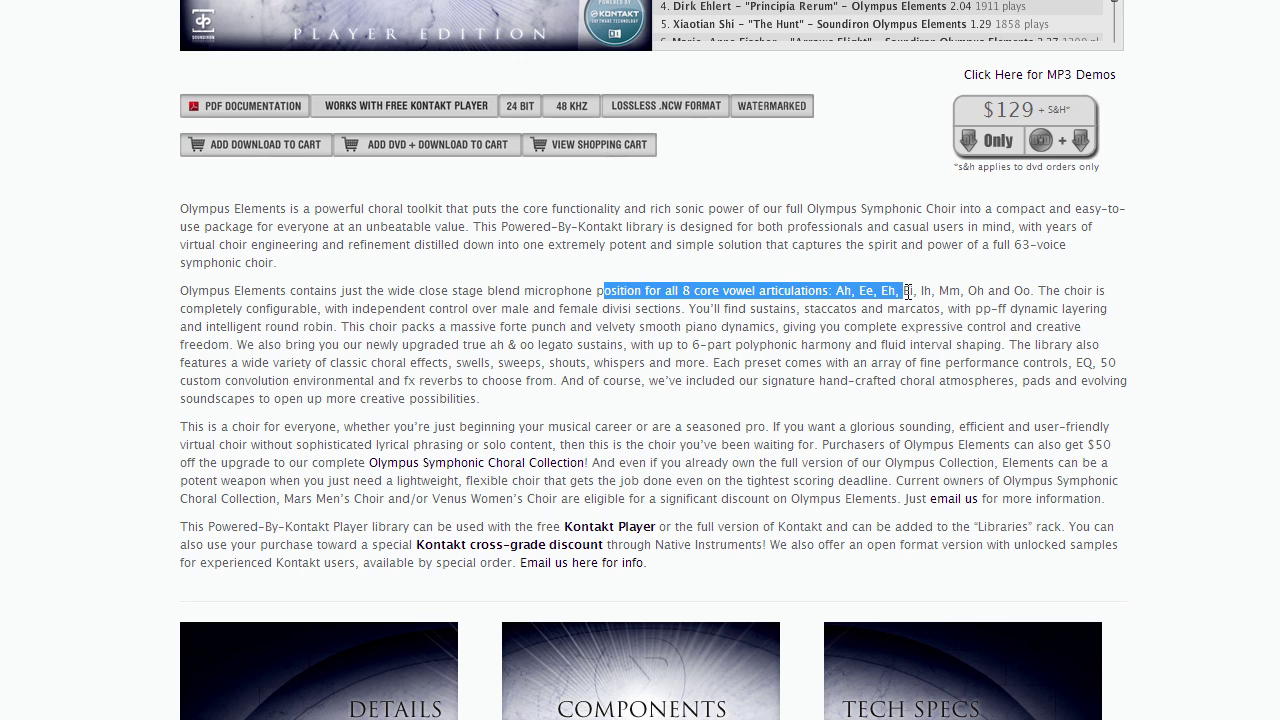
click(722, 298)
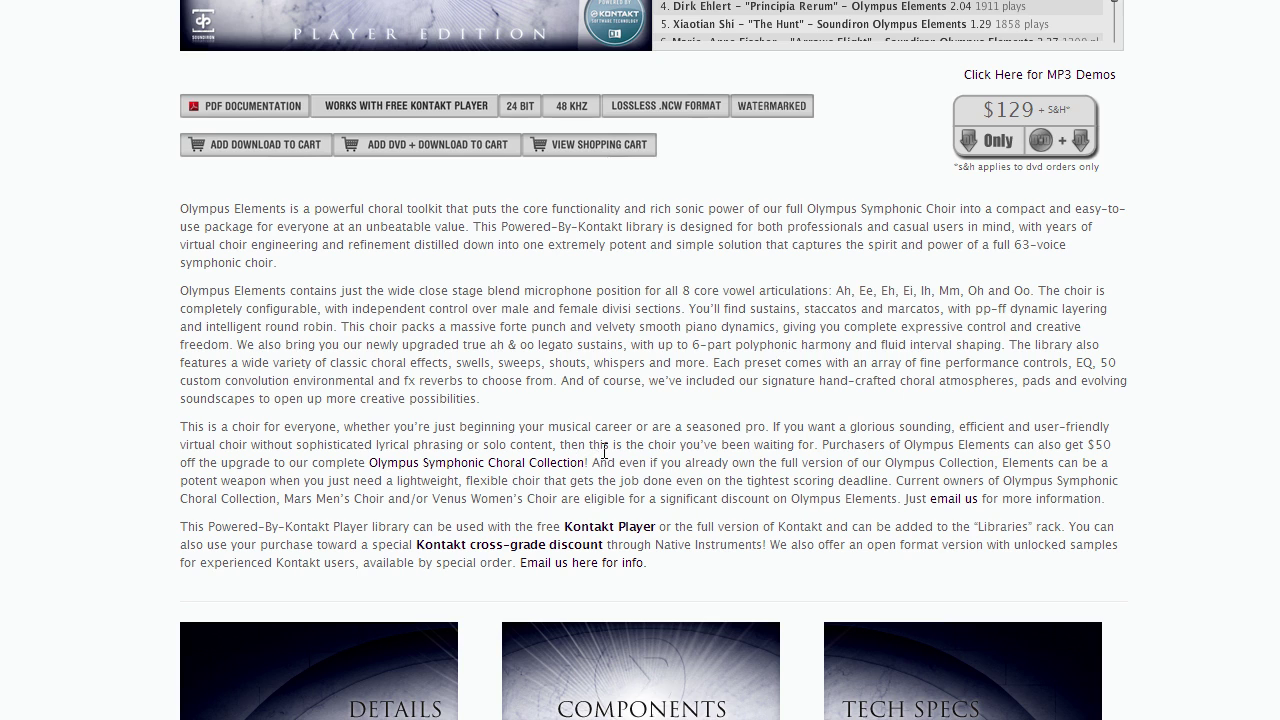
scroll(540, 217, down, 7)
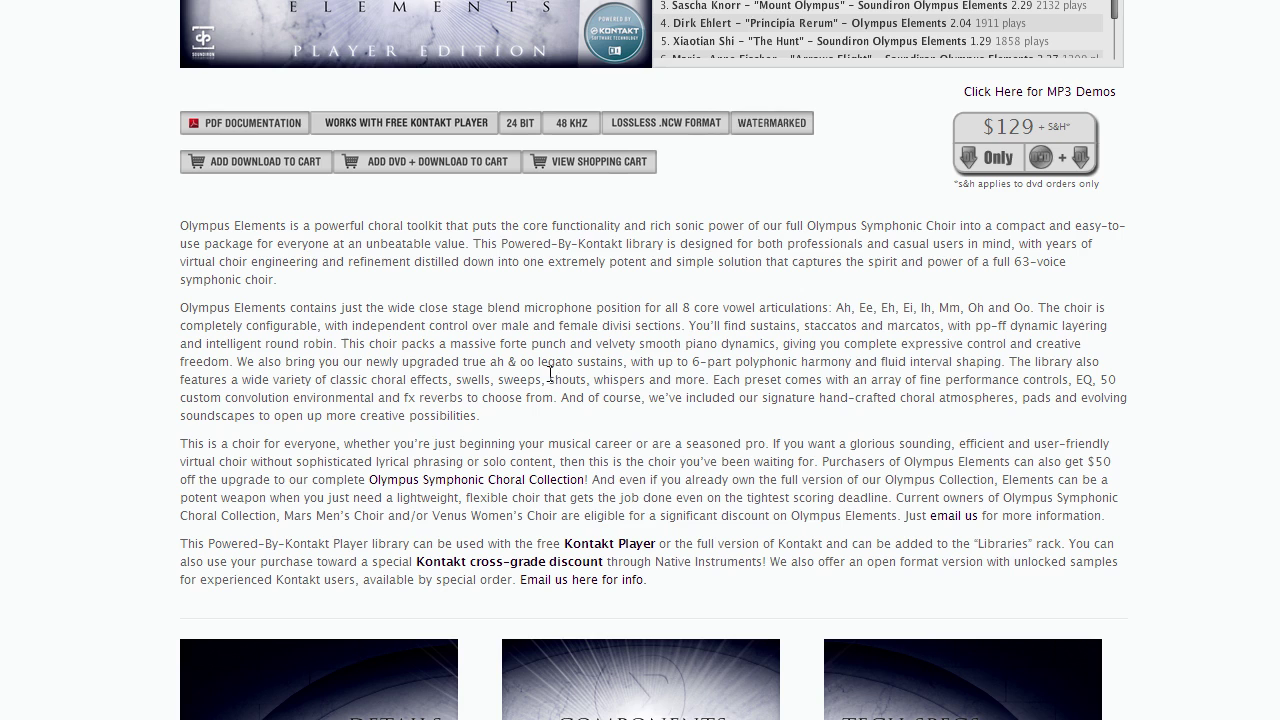
drag(487, 362, 543, 366)
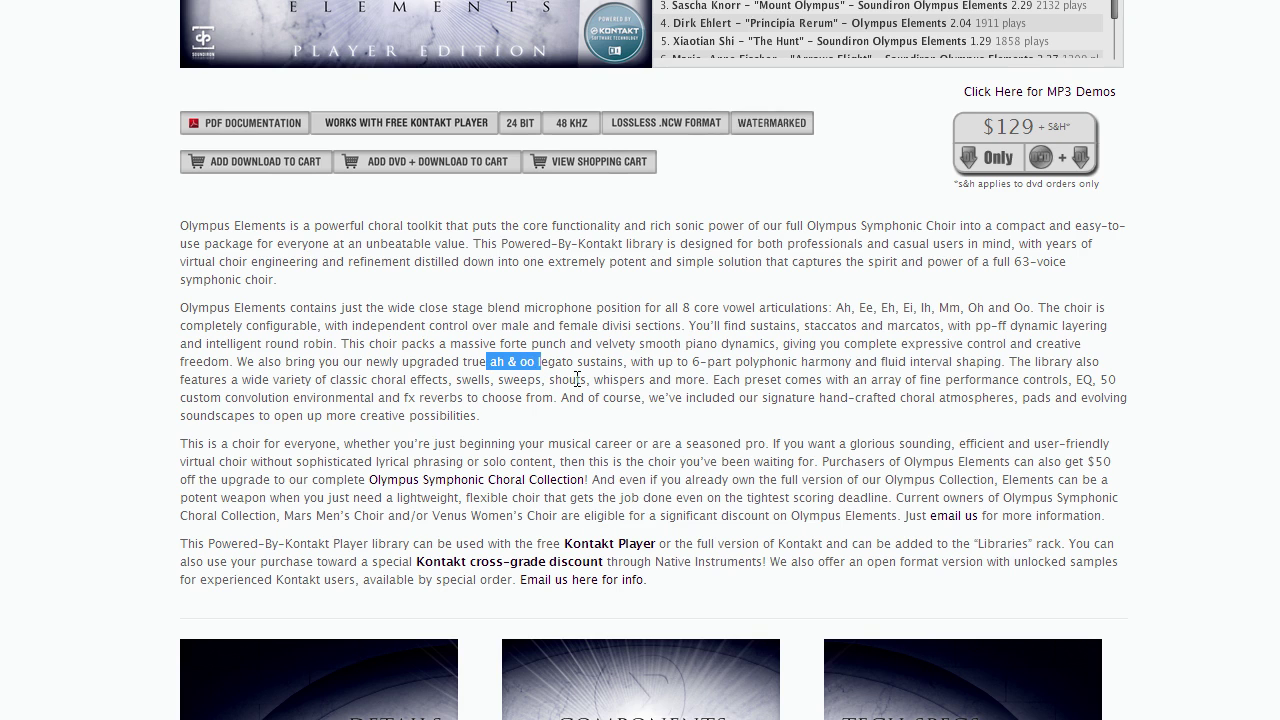
click(577, 378)
Read further down the Olympus Elements page and highlight the reverb impulses feature
scroll(577, 378, down, 1)
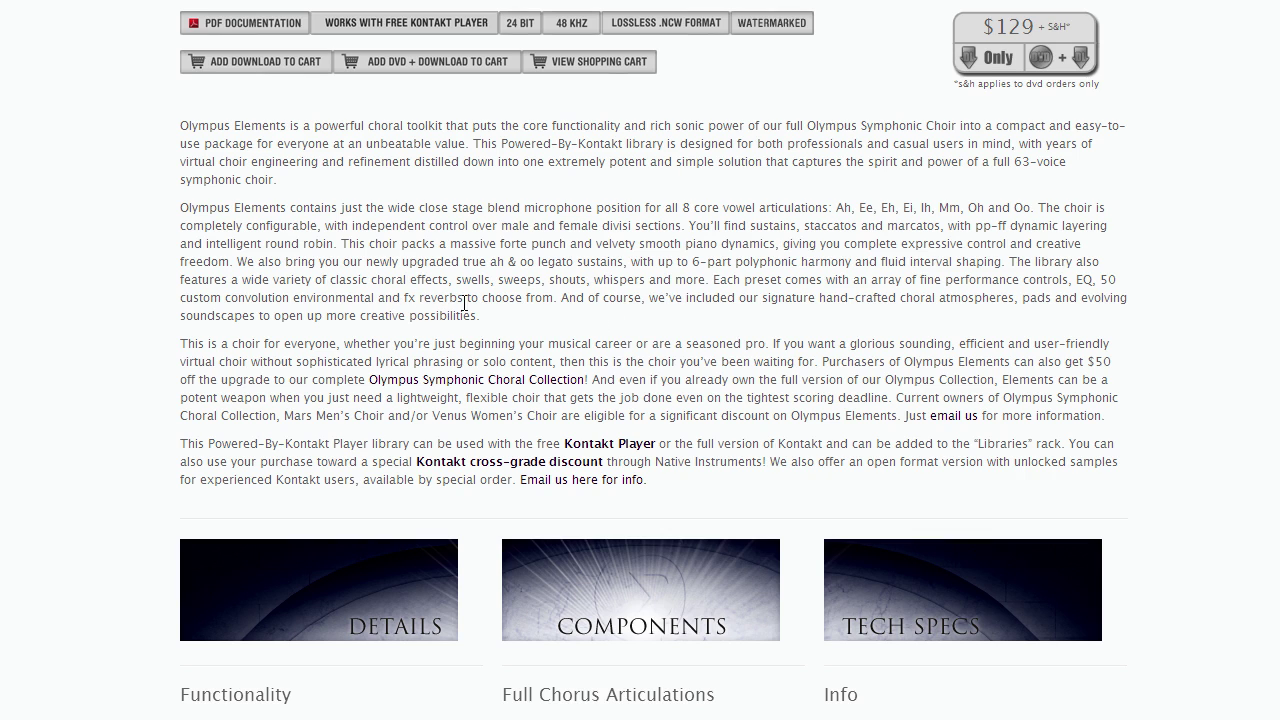
scroll(819, 340, down, 1)
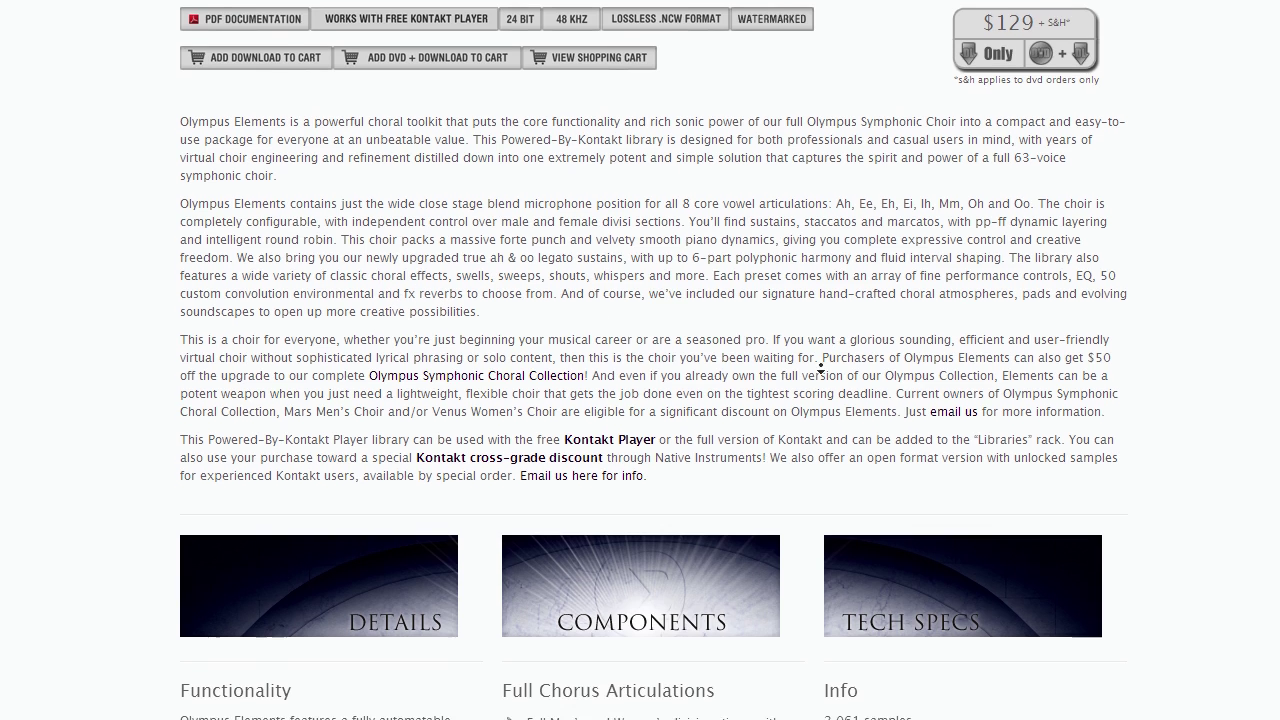
scroll(808, 375, up, 1)
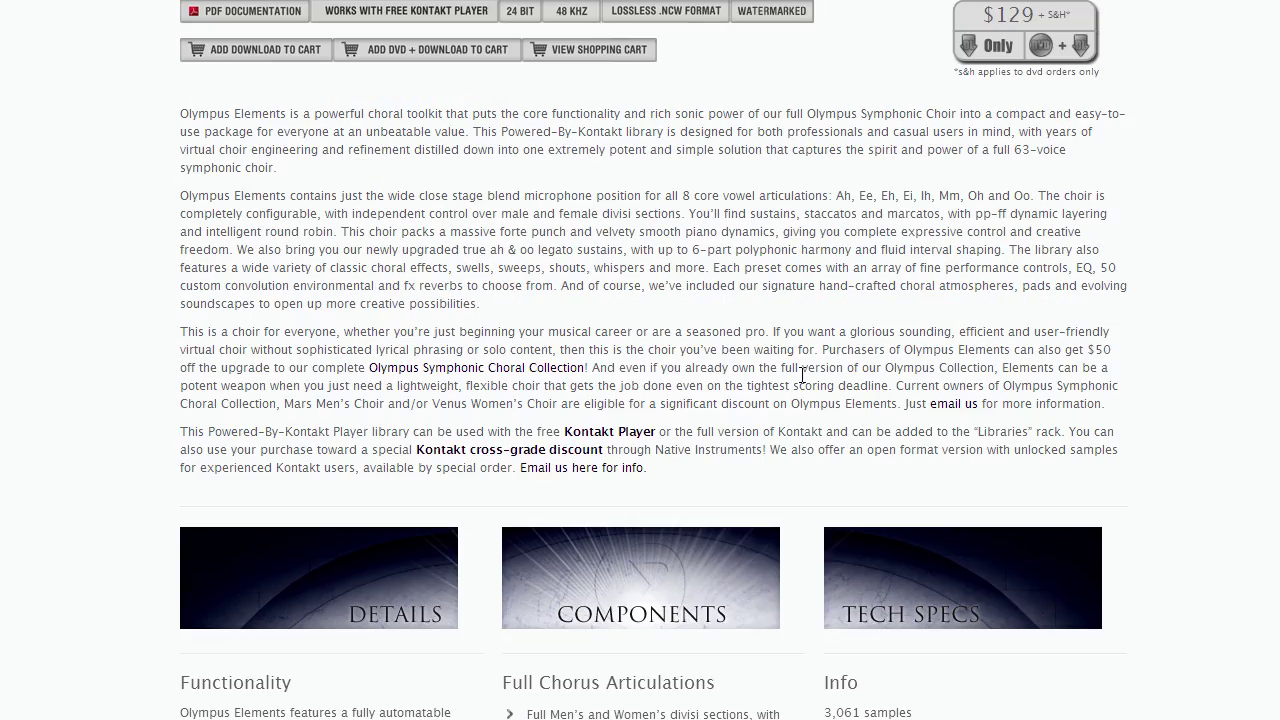
scroll(802, 375, down, 10)
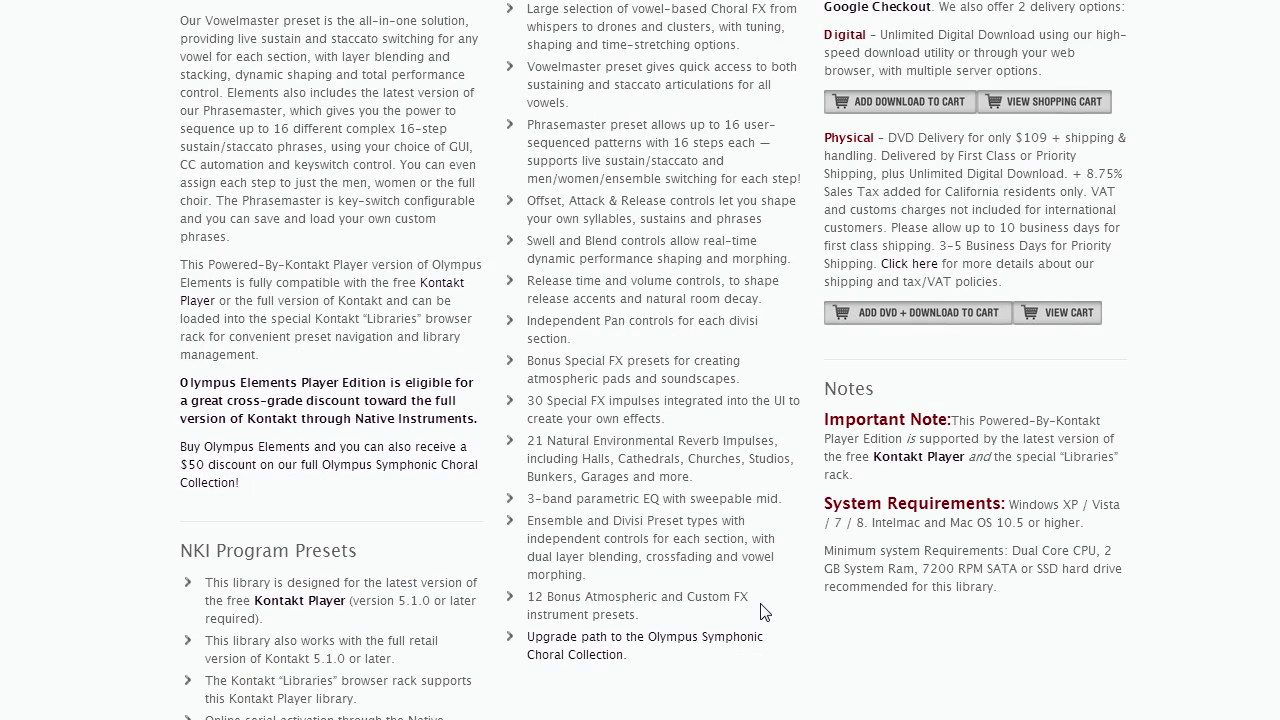
drag(529, 441, 603, 453)
click(683, 482)
In the tech specs, highlight the count of nki instrument presets
scroll(698, 488, up, 1)
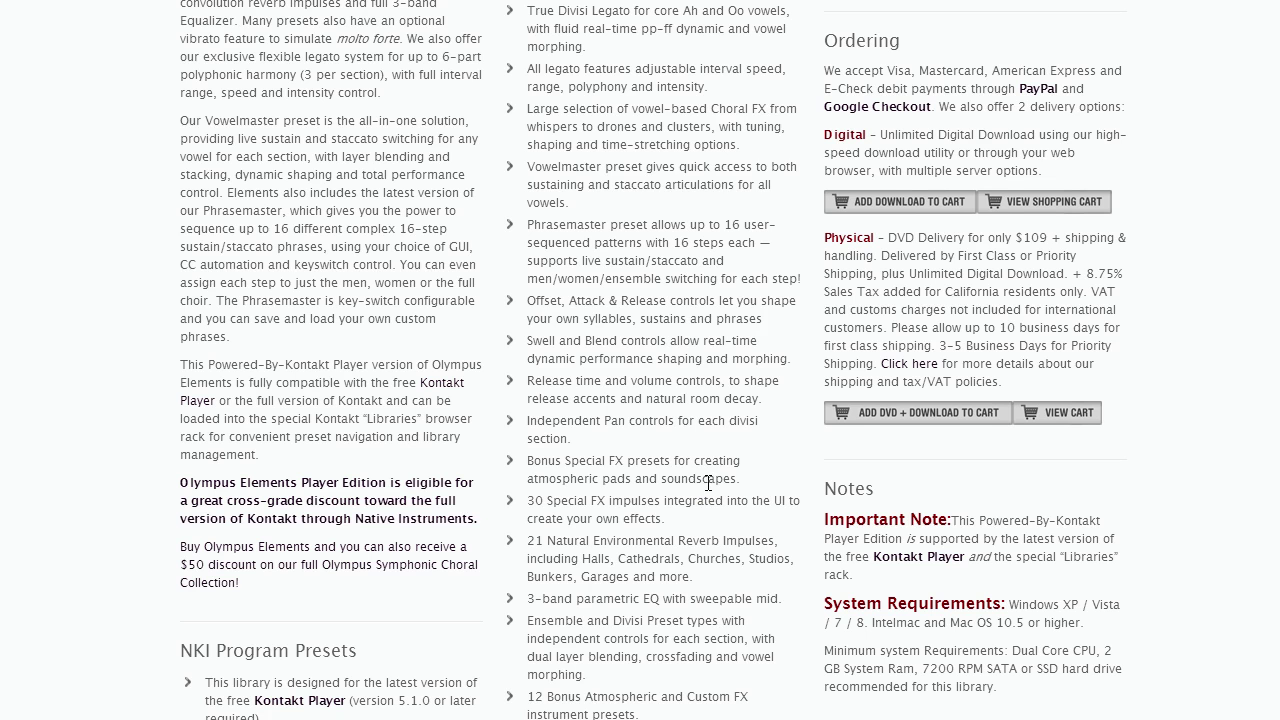
scroll(700, 470, up, 2)
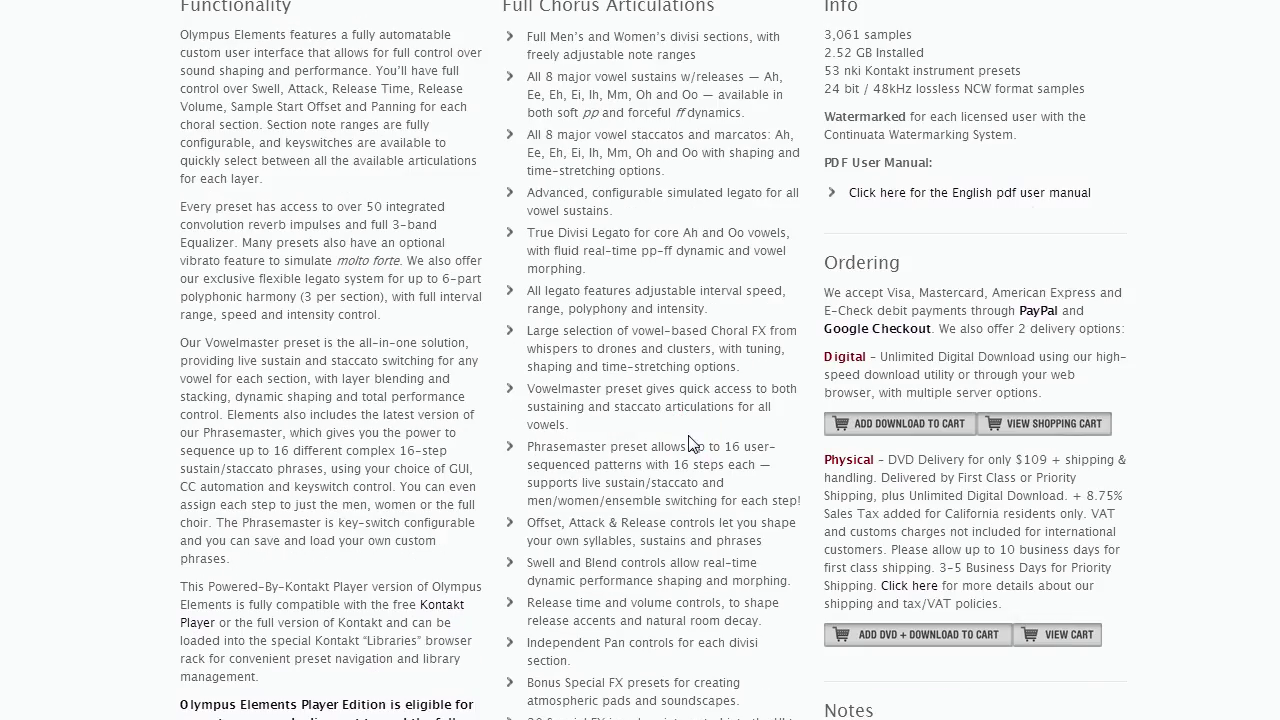
scroll(690, 443, up, 1)
scroll(693, 441, up, 10)
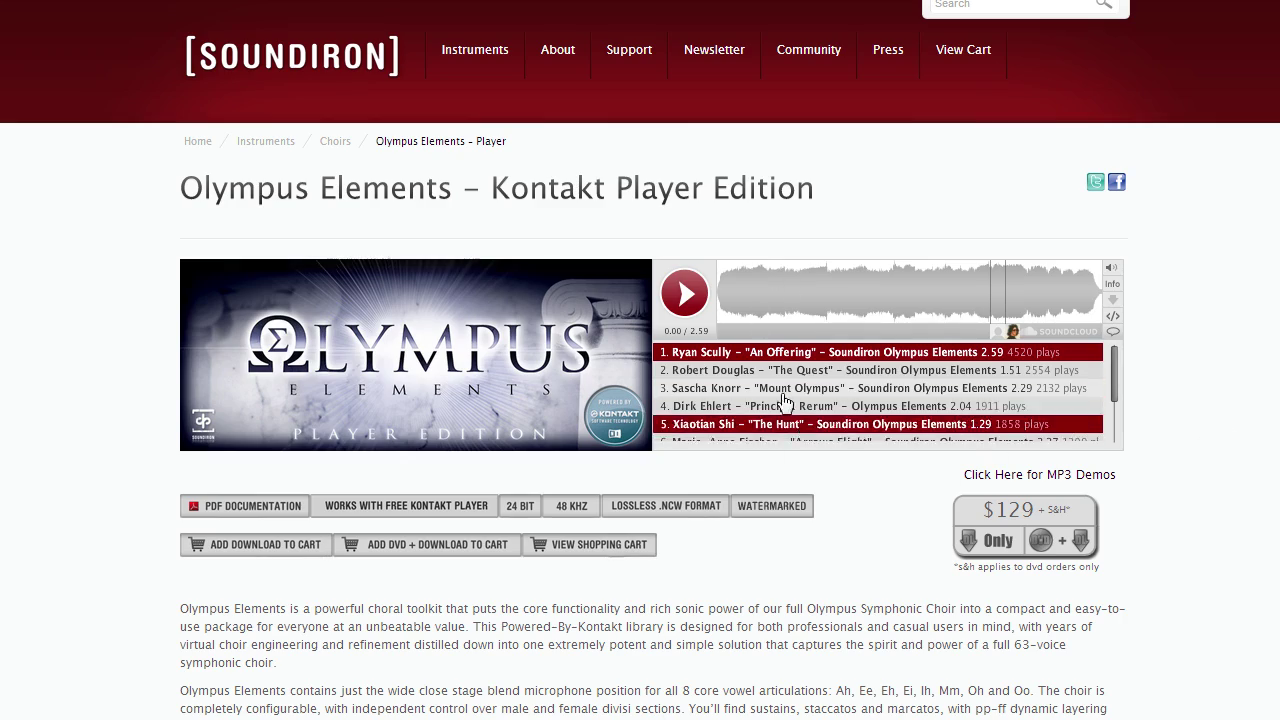
scroll(849, 232, down, 10)
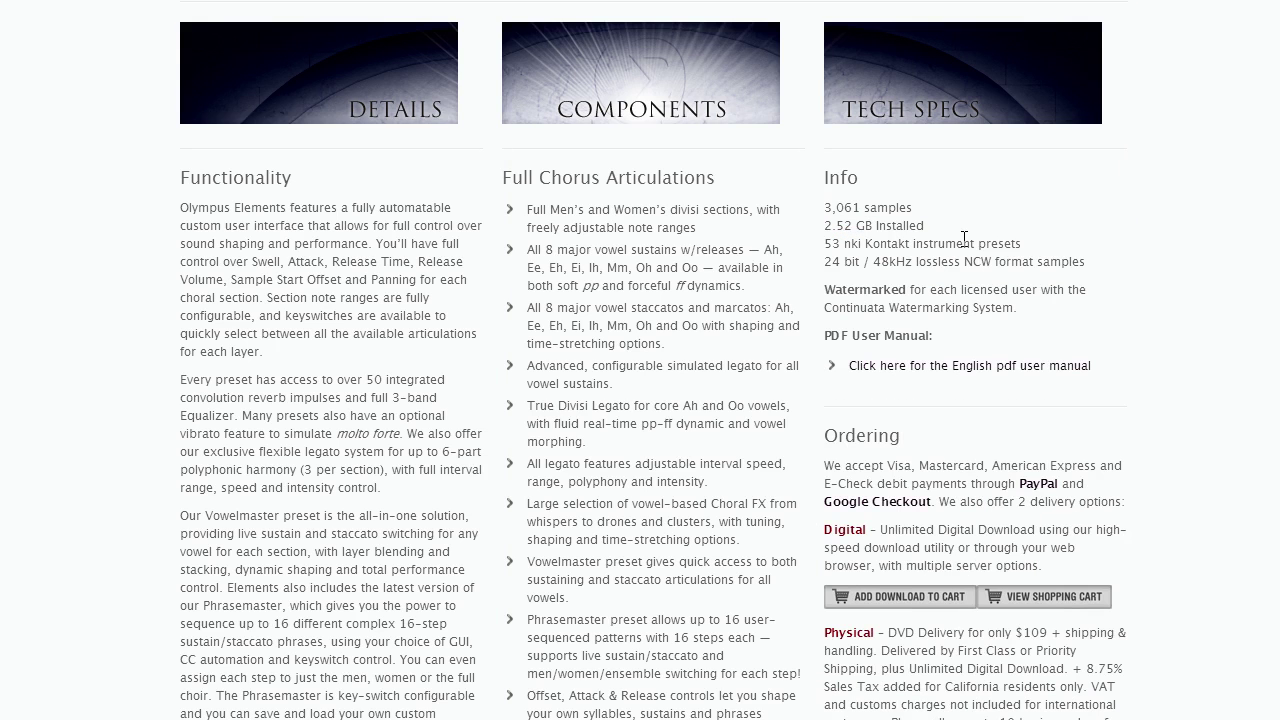
drag(826, 243, 906, 246)
click(906, 246)
Compare the installed size and the 699 nki instrument preset count in the specs
scroll(1260, 131, up, 10)
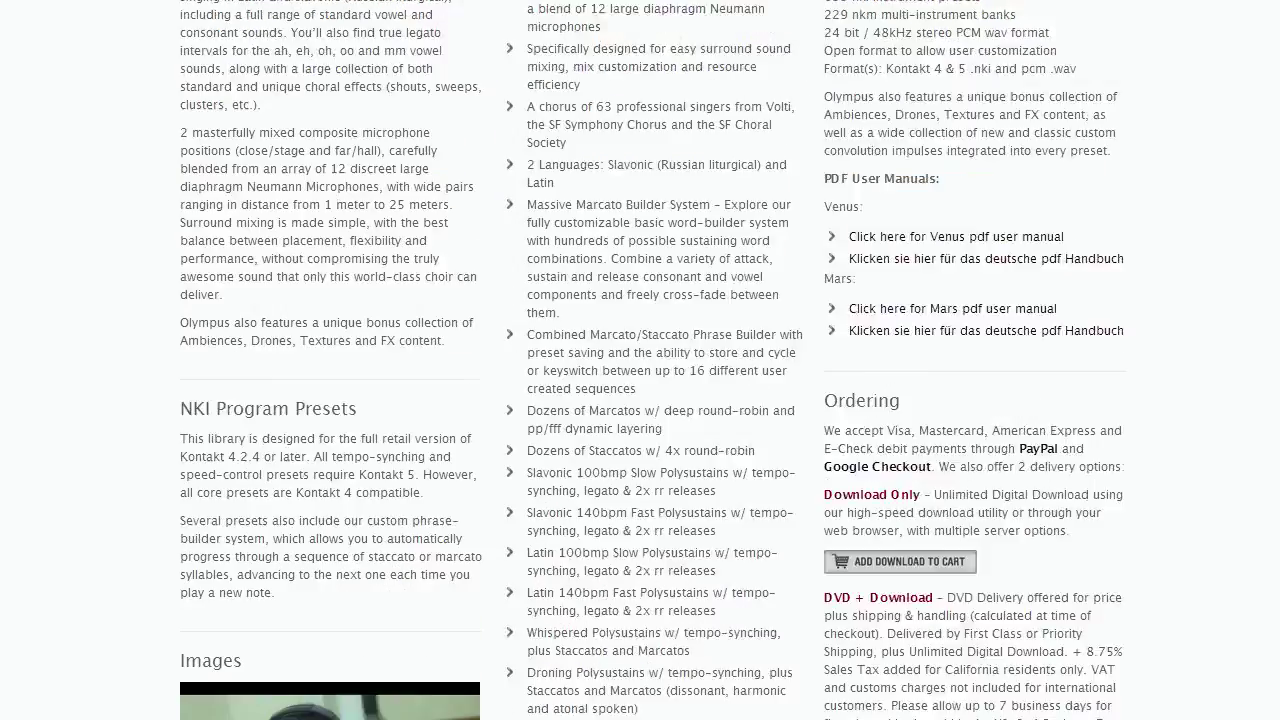
scroll(900, 300, down, 2)
scroll(900, 300, up, 5)
drag(829, 252, 872, 252)
click(969, 254)
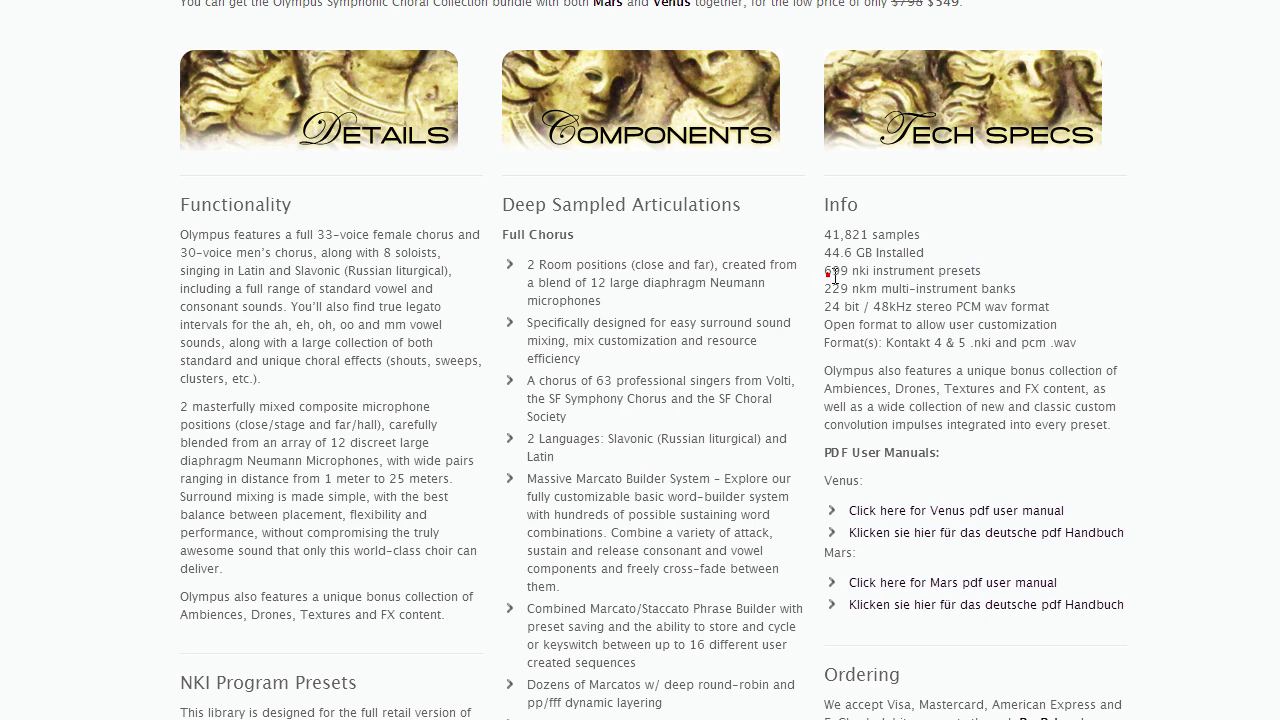
drag(824, 270, 956, 272)
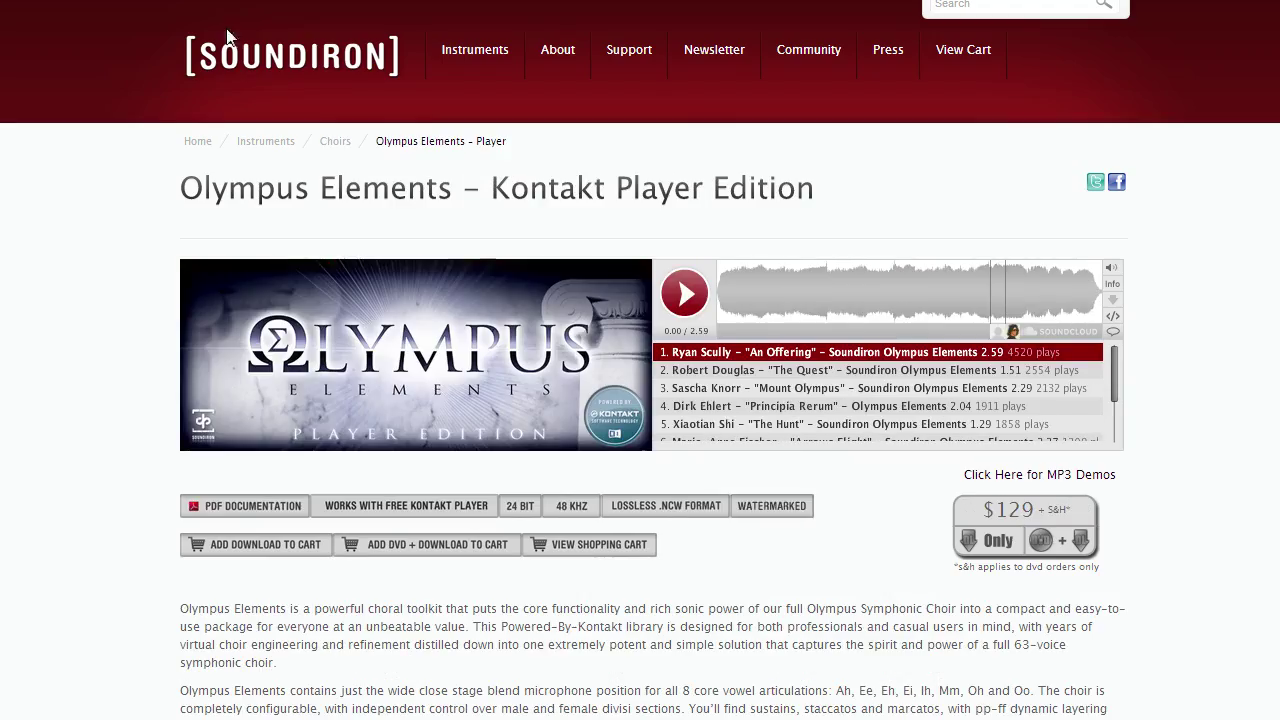
scroll(1009, 489, down, 10)
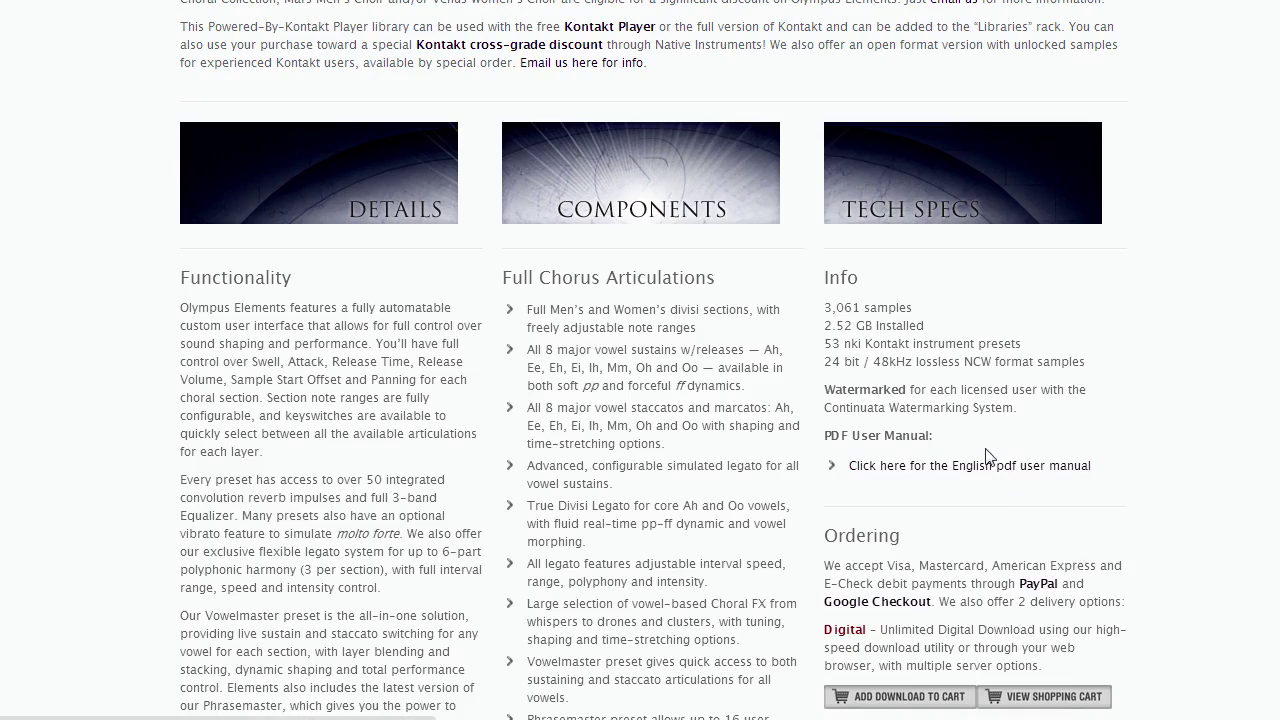
scroll(1009, 480, down, 4)
scroll(1009, 480, up, 1)
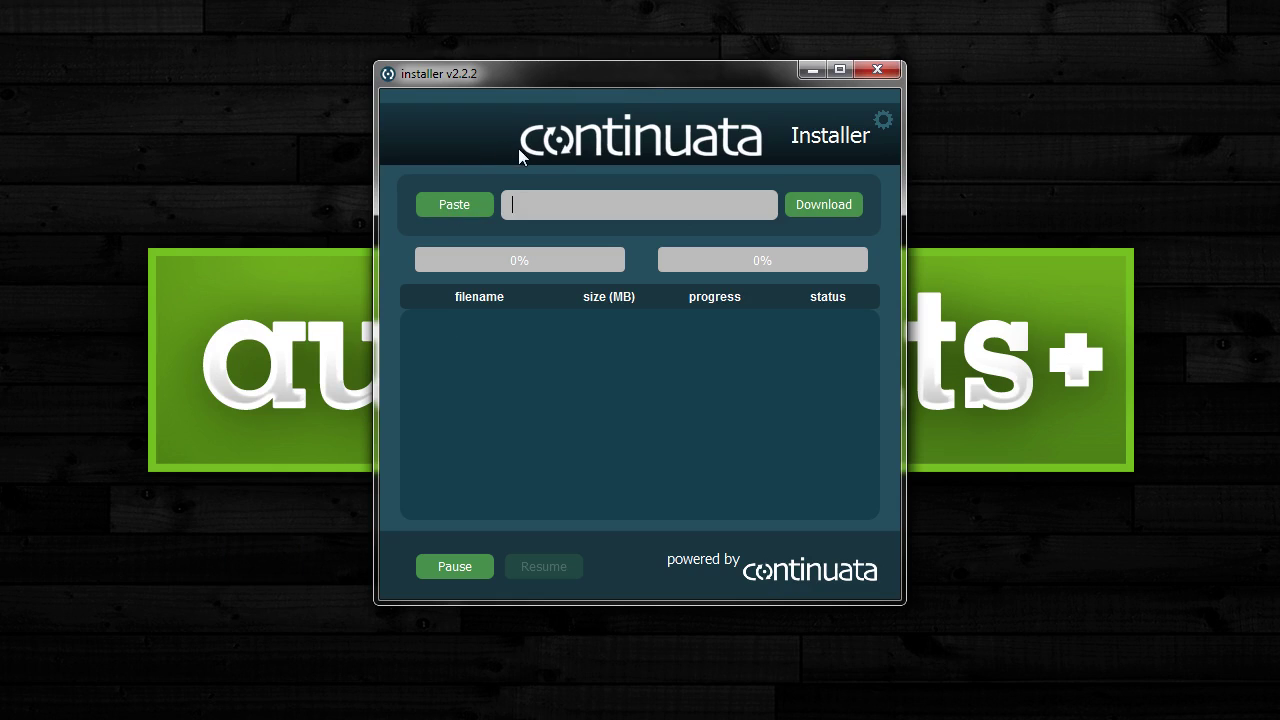
Focus the empty Continuata download link field and shift the installer window slightly right
click(634, 196)
drag(691, 82, 716, 75)
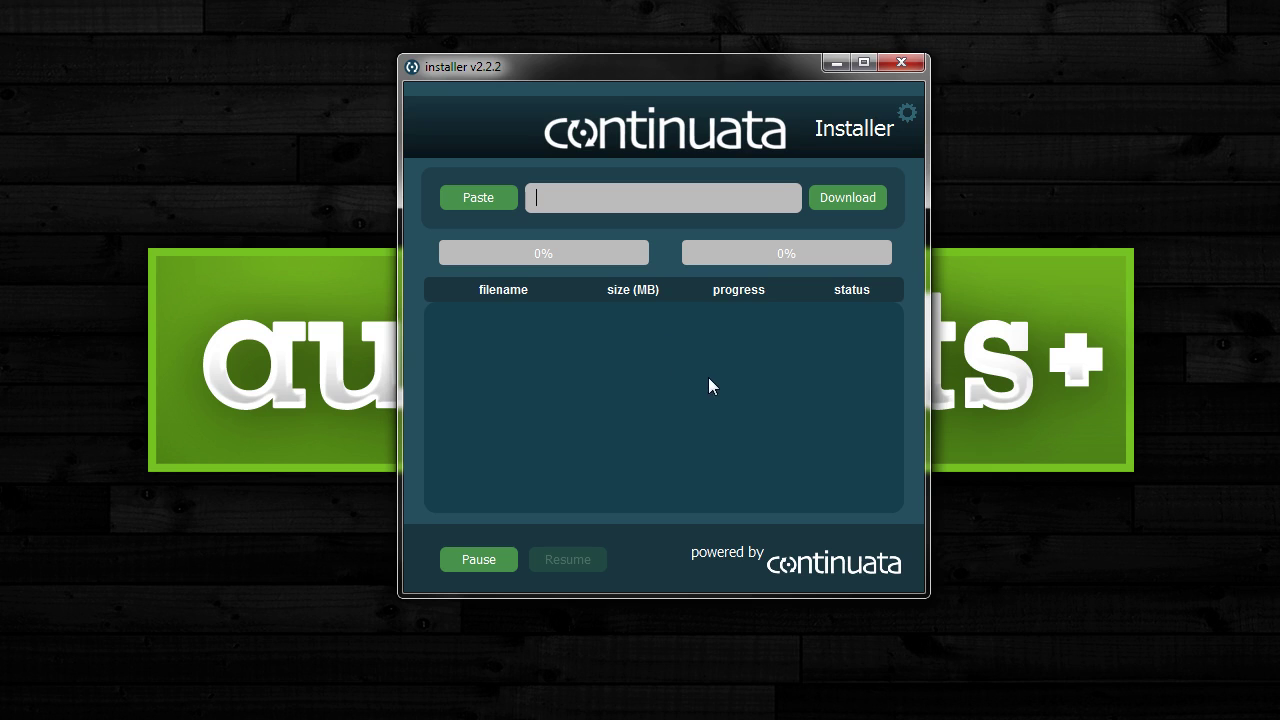
Back in Kontakt, browse the add-library folder picker and cancel without adding a library
click(834, 64)
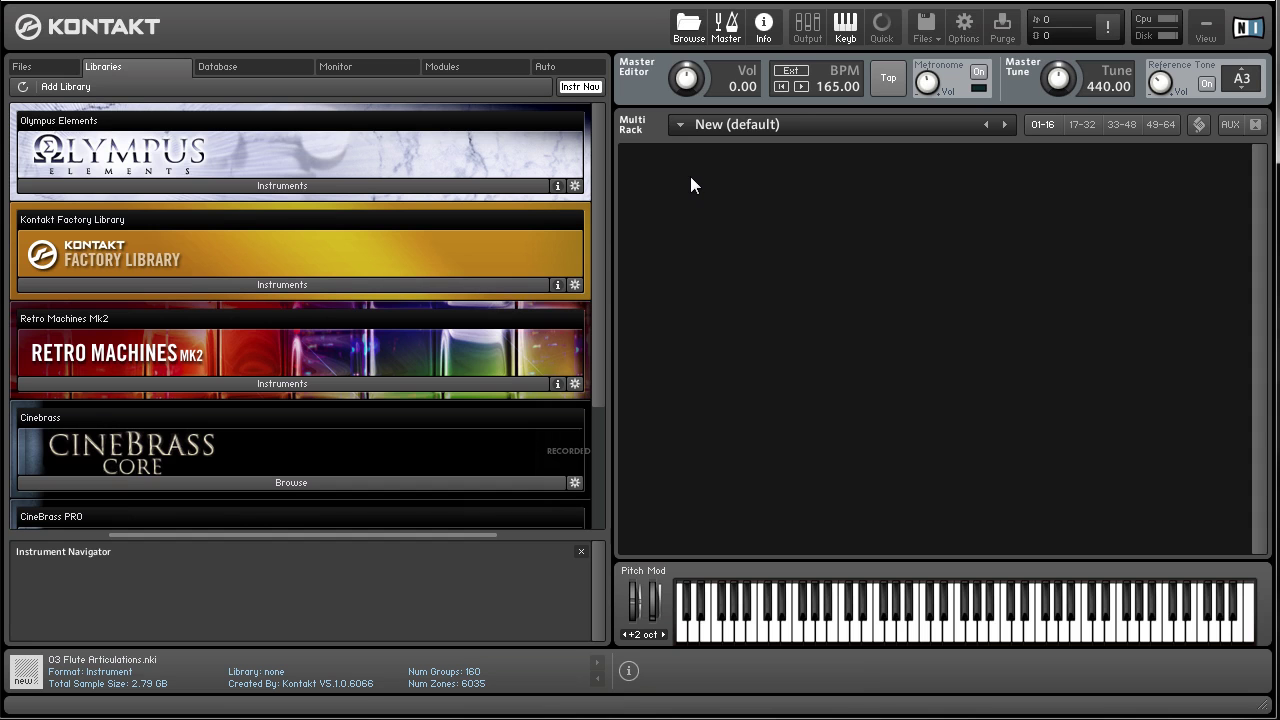
click(80, 88)
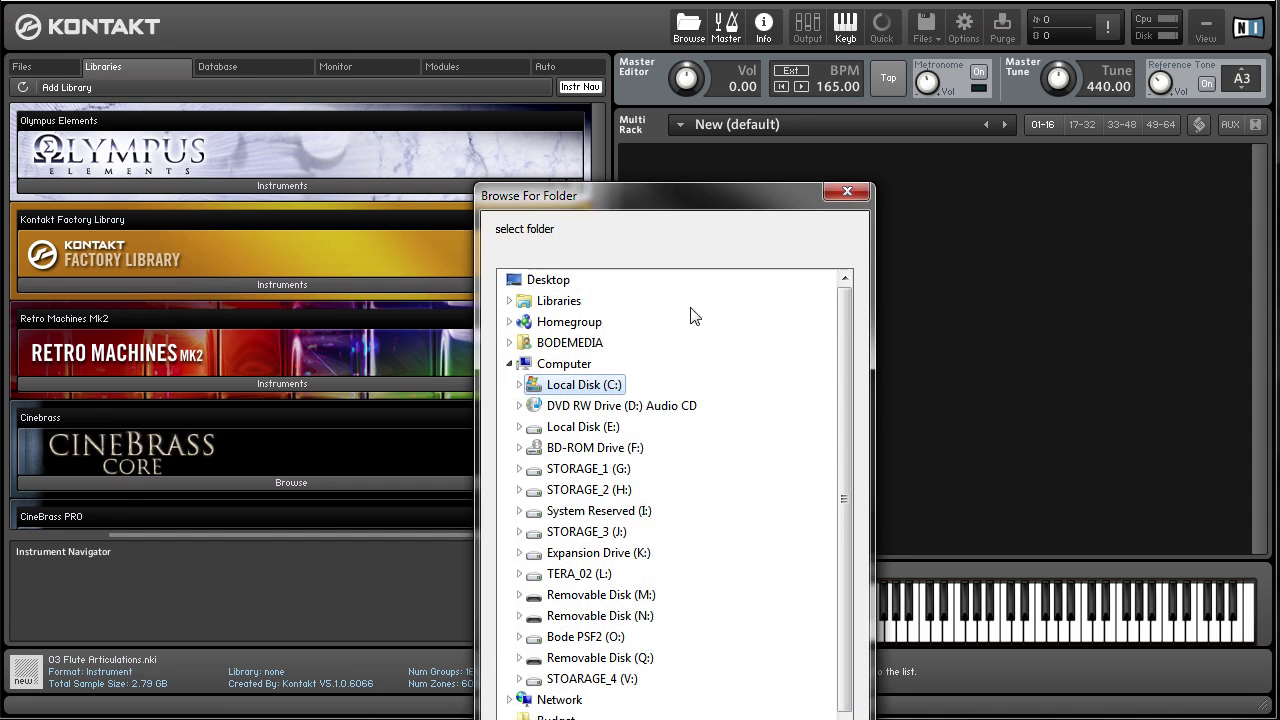
click(620, 385)
click(651, 469)
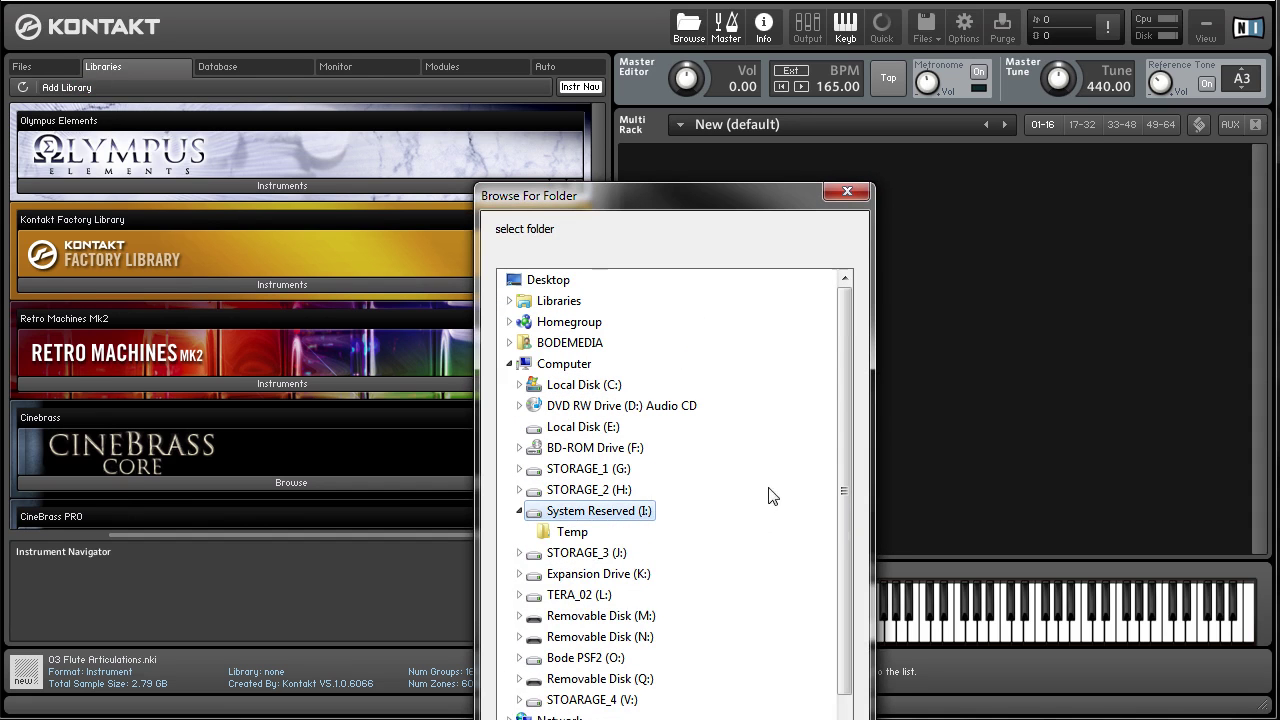
key(Return)
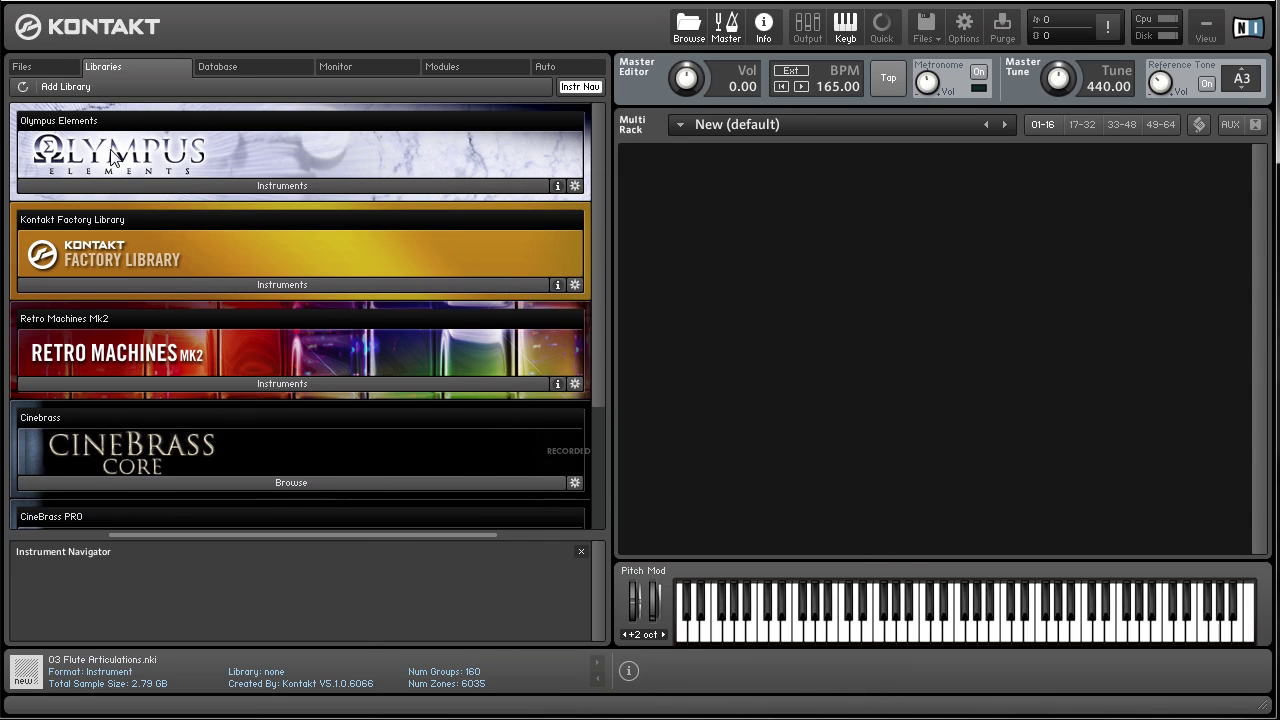
Load Sustains Ensemble from the Olympus Elements Sustains folder into the rack
scroll(400, 310, down, 1)
scroll(440, 310, up, 1)
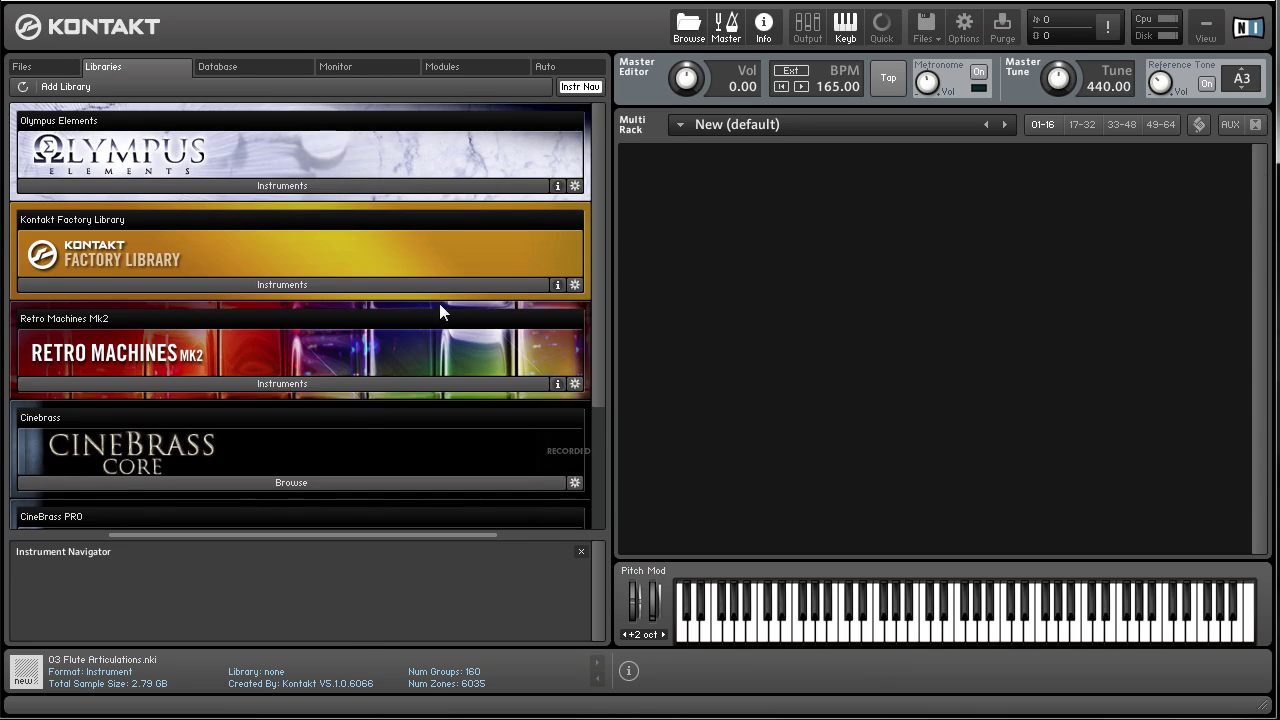
click(420, 184)
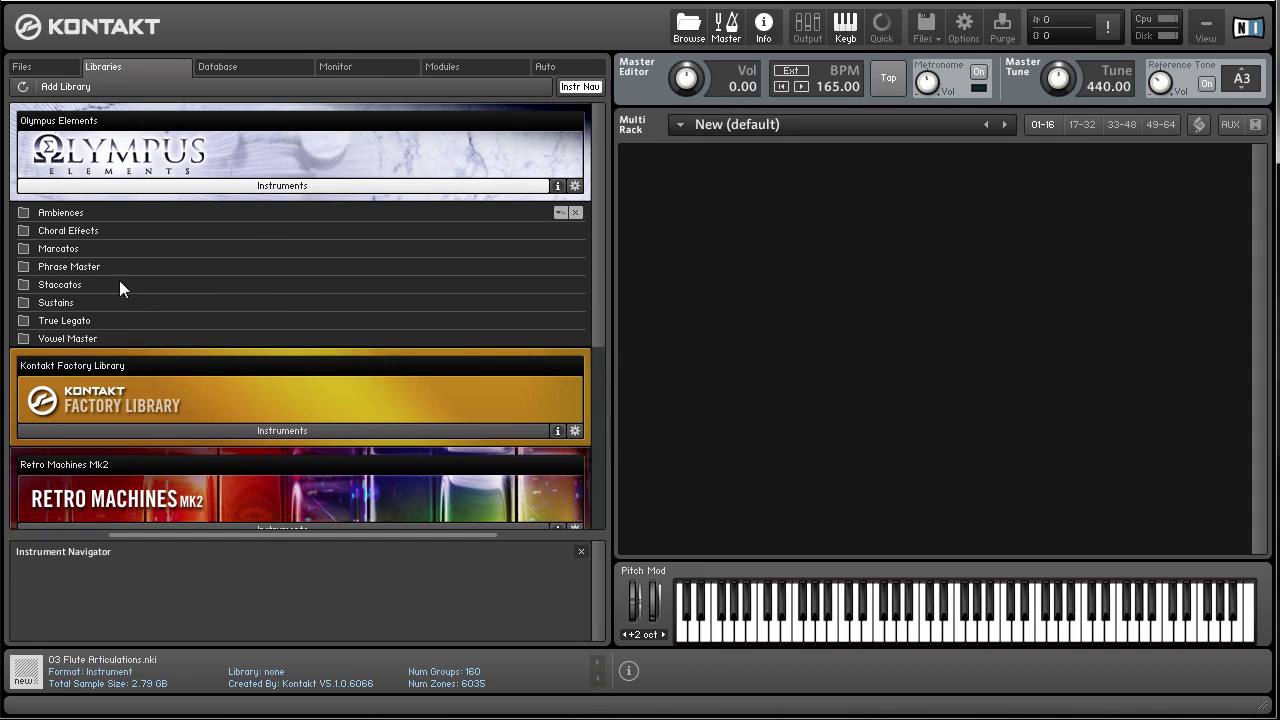
double_click(54, 302)
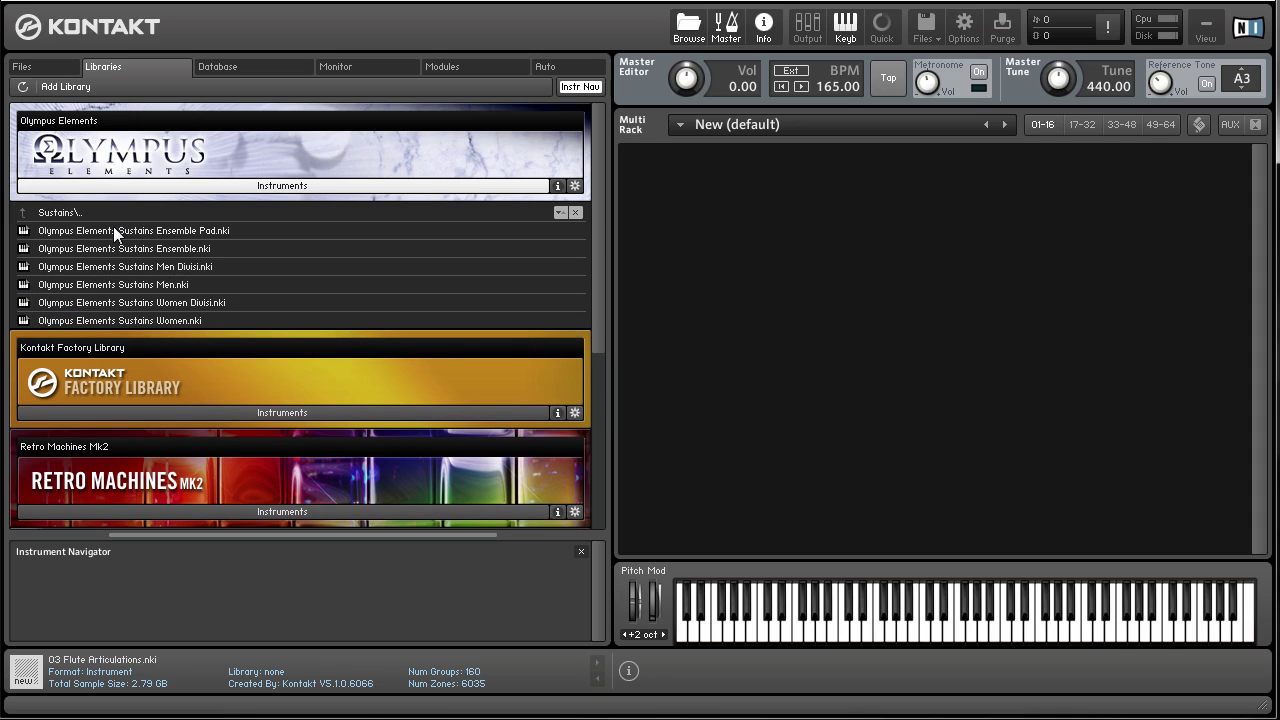
click(115, 231)
double_click(112, 249)
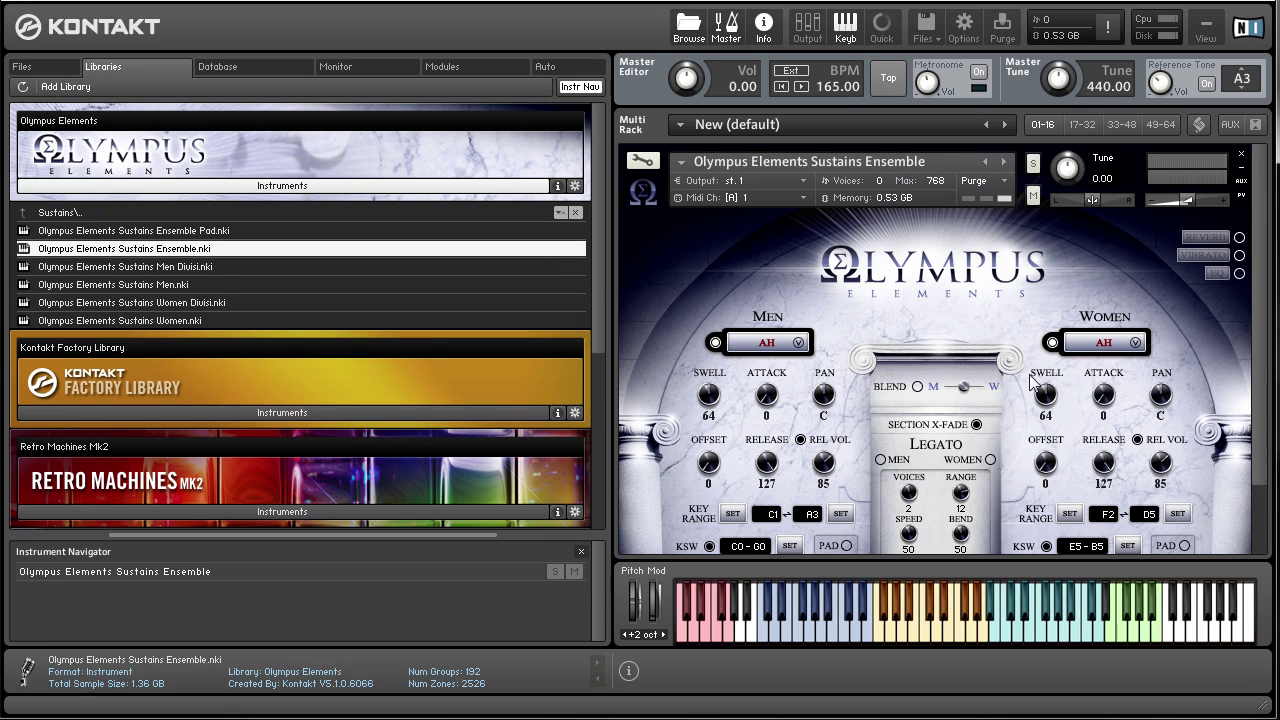
click(1258, 390)
scroll(1258, 340, down, 1)
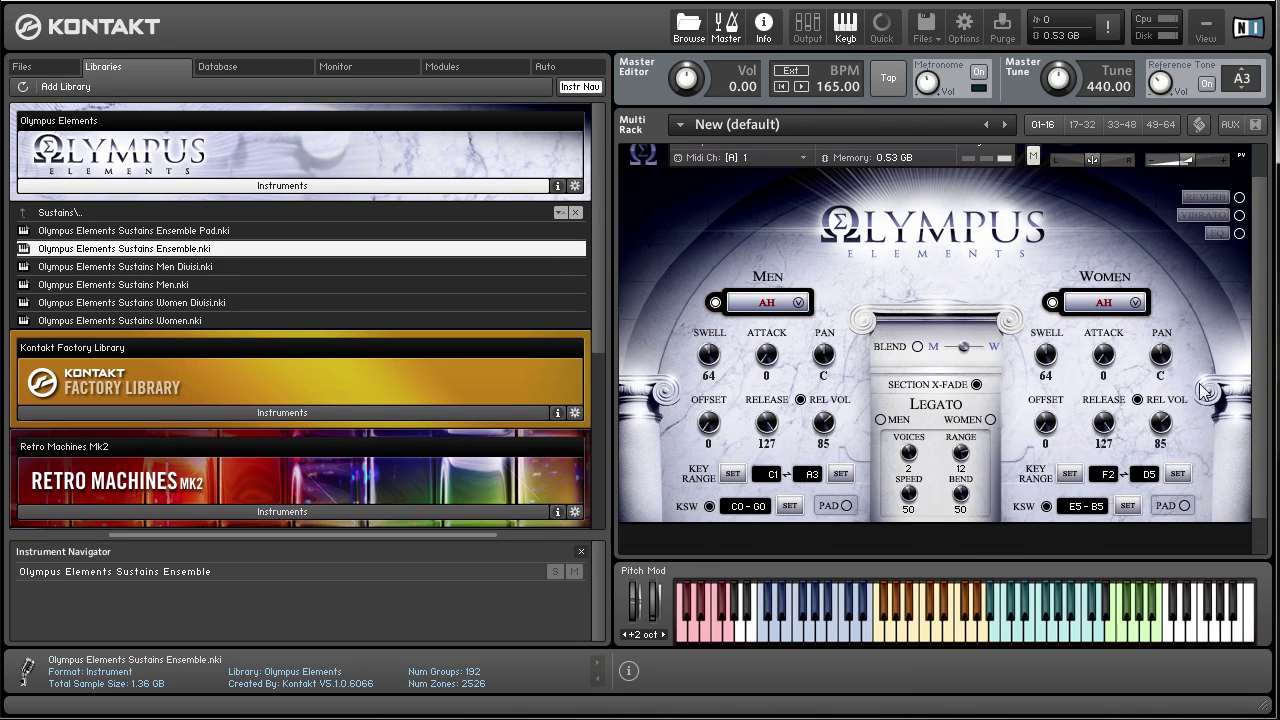
scroll(957, 265, up, 1)
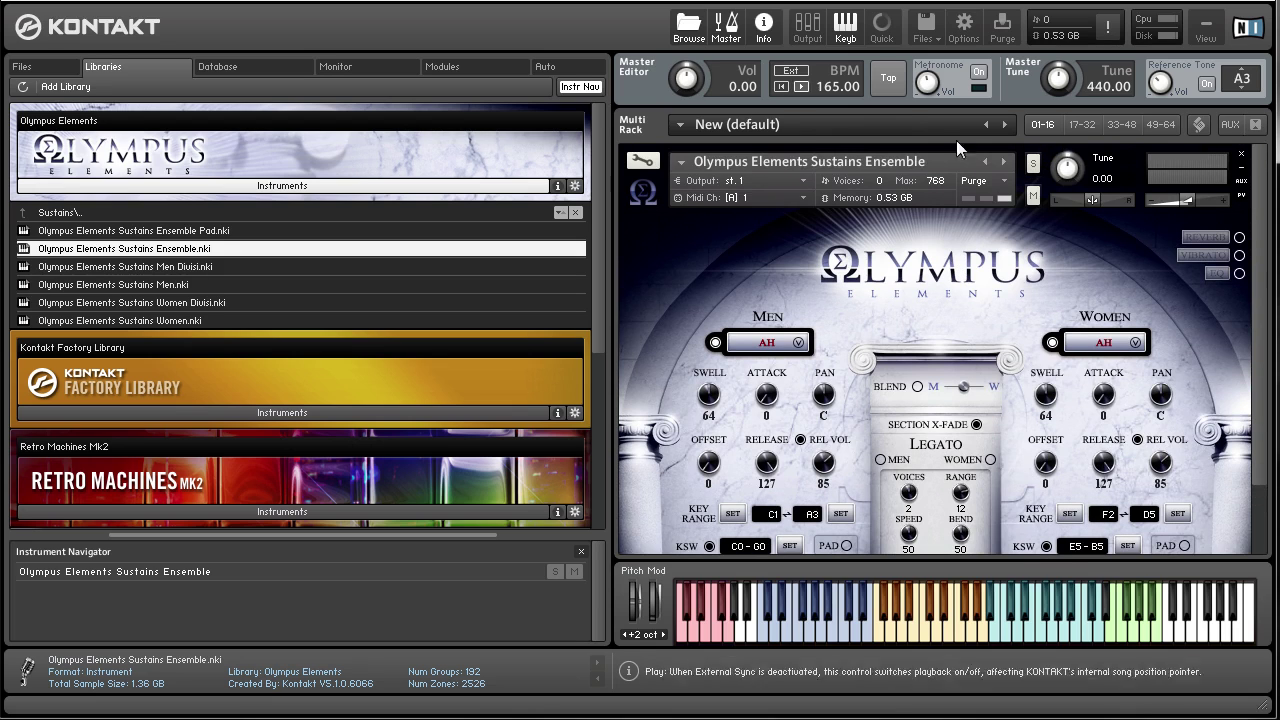
scroll(950, 263, down, 1)
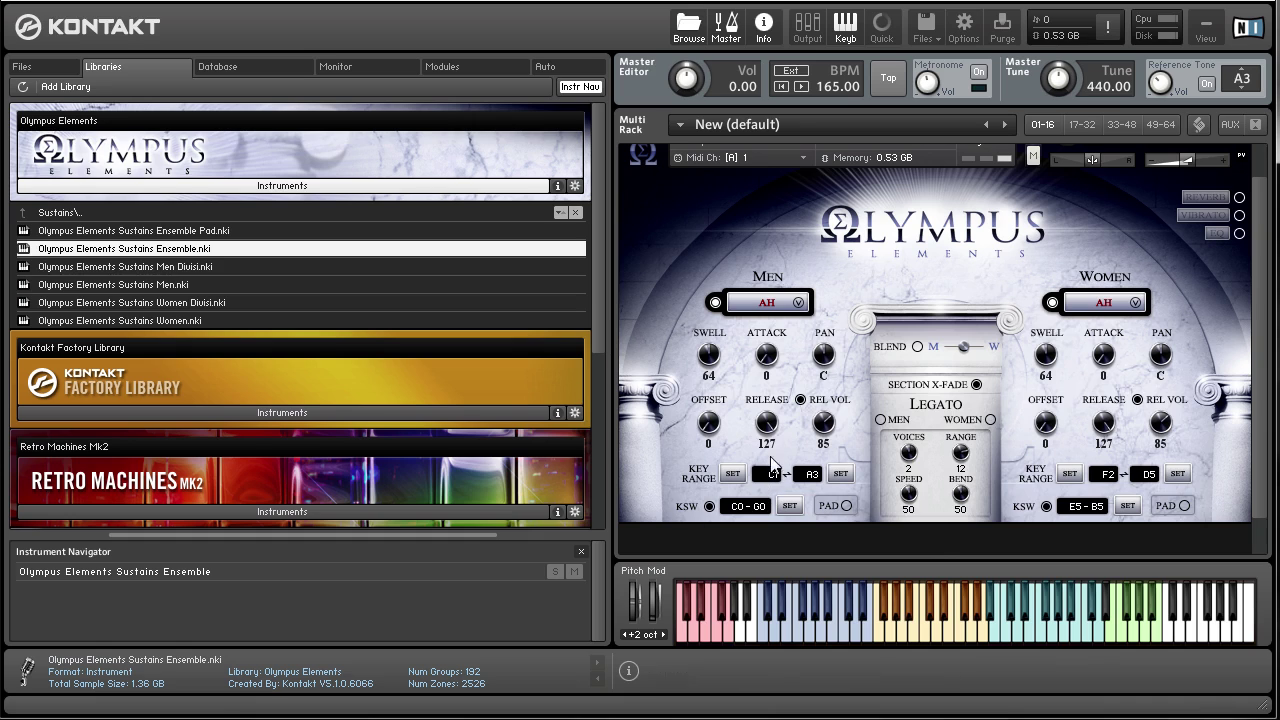
click(768, 303)
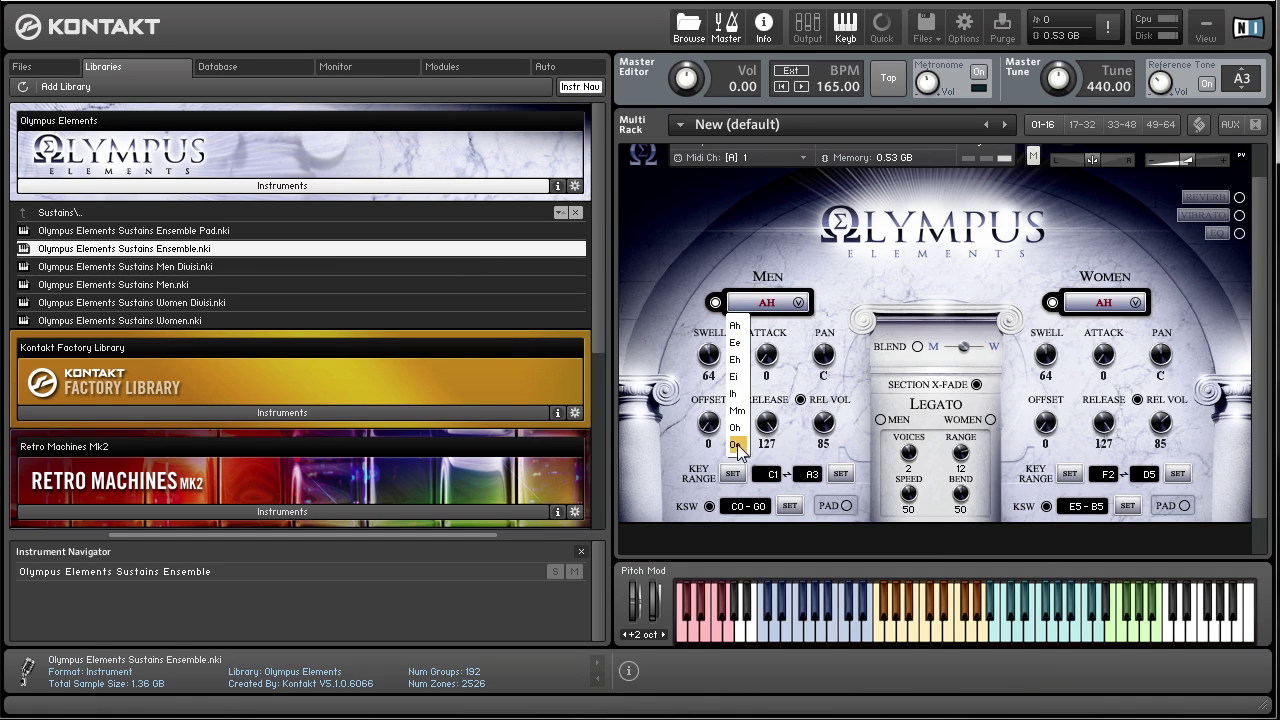
click(1104, 302)
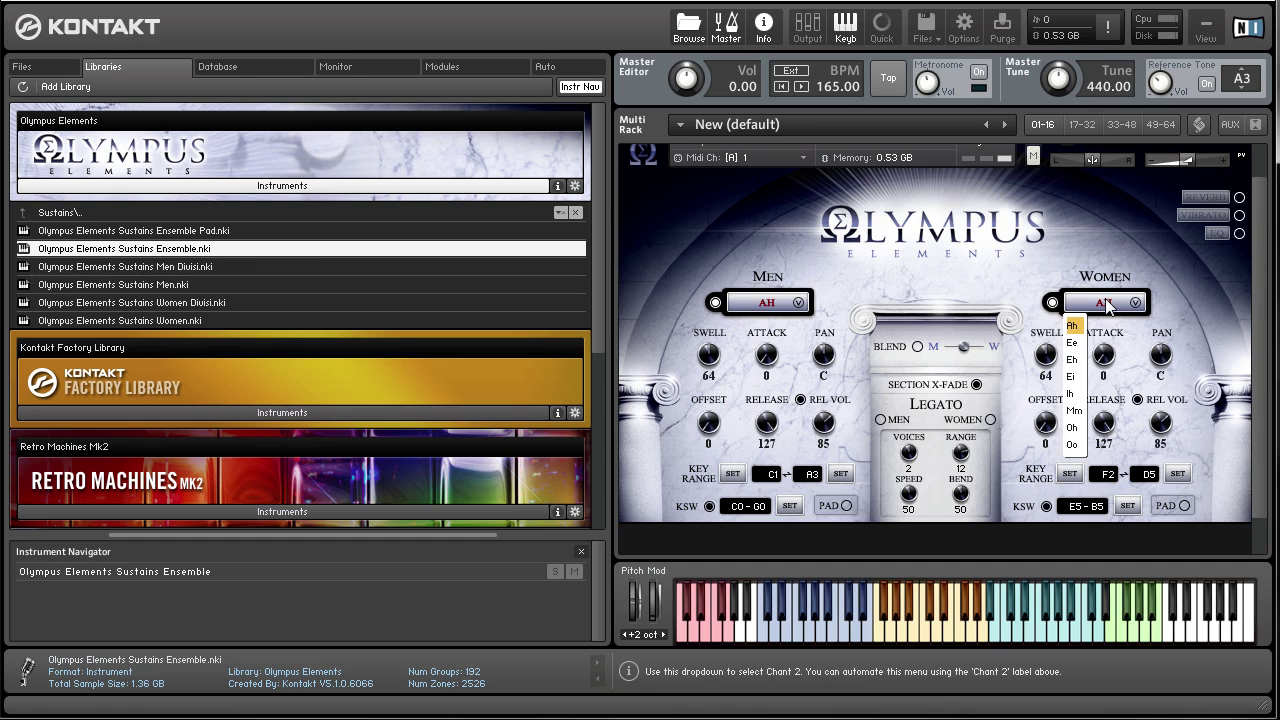
click(1094, 266)
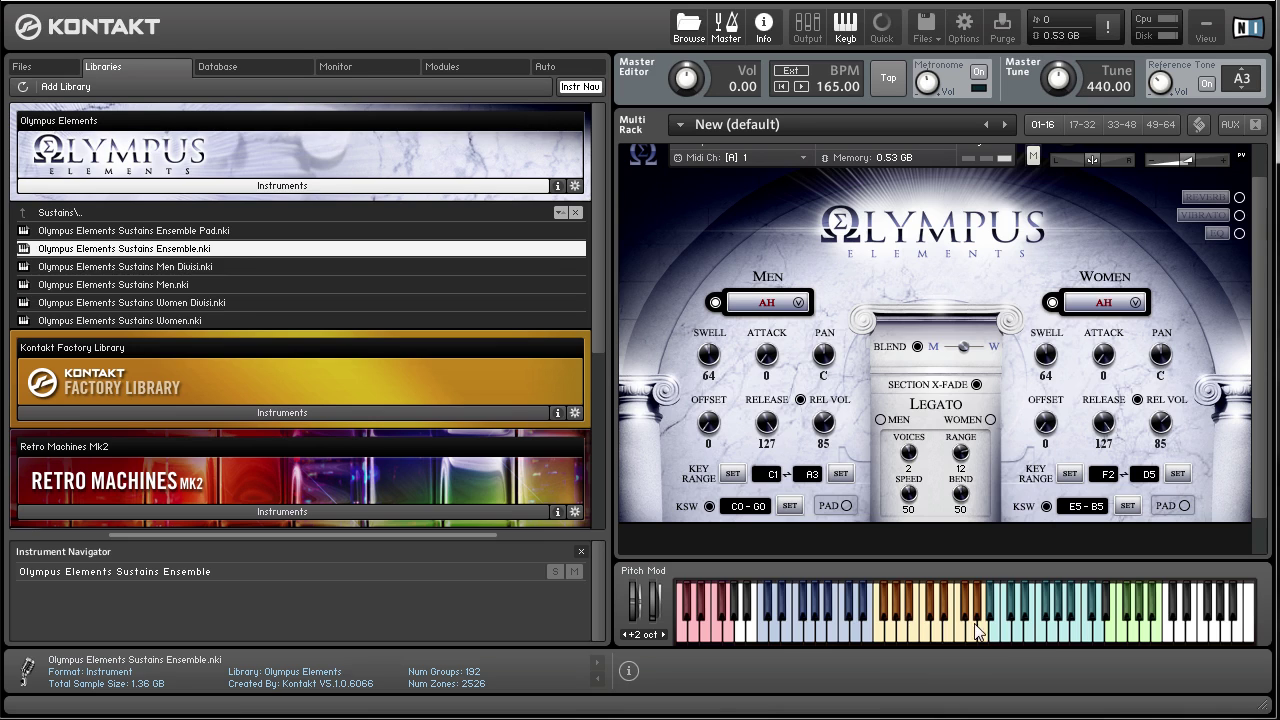
click(879, 626)
click(918, 347)
click(918, 347)
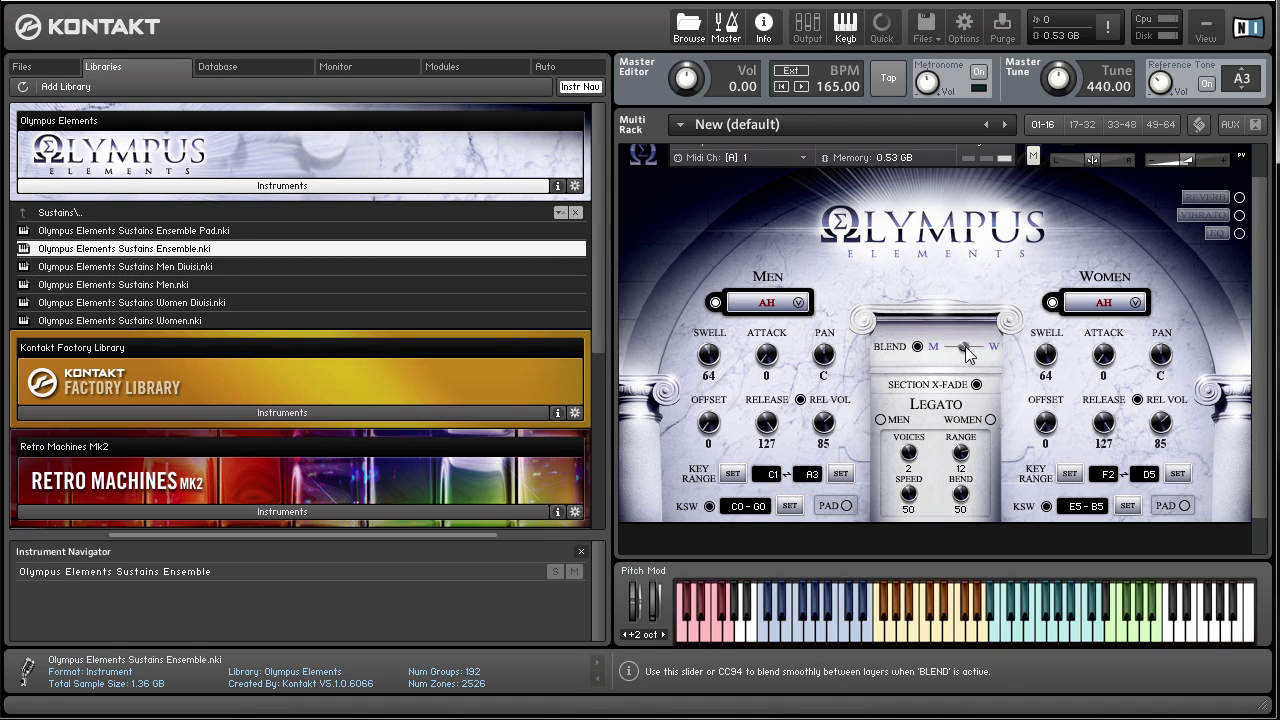
drag(968, 355, 946, 350)
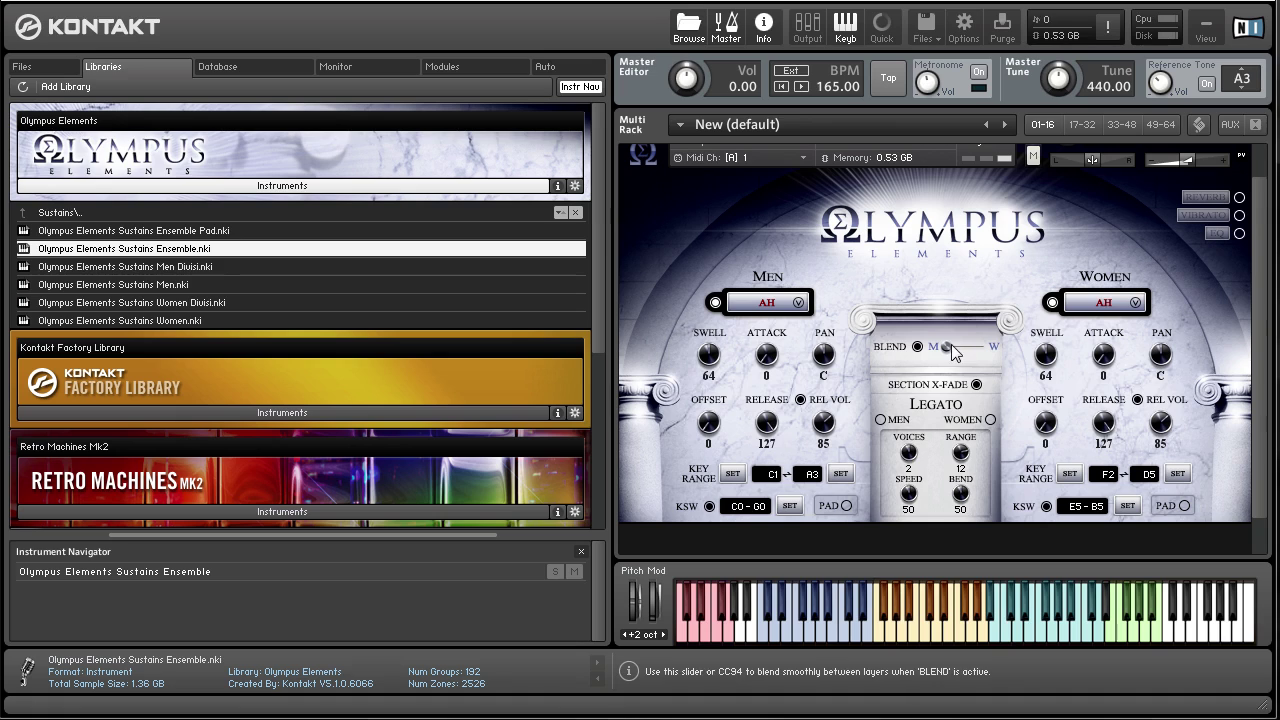
drag(946, 346, 981, 346)
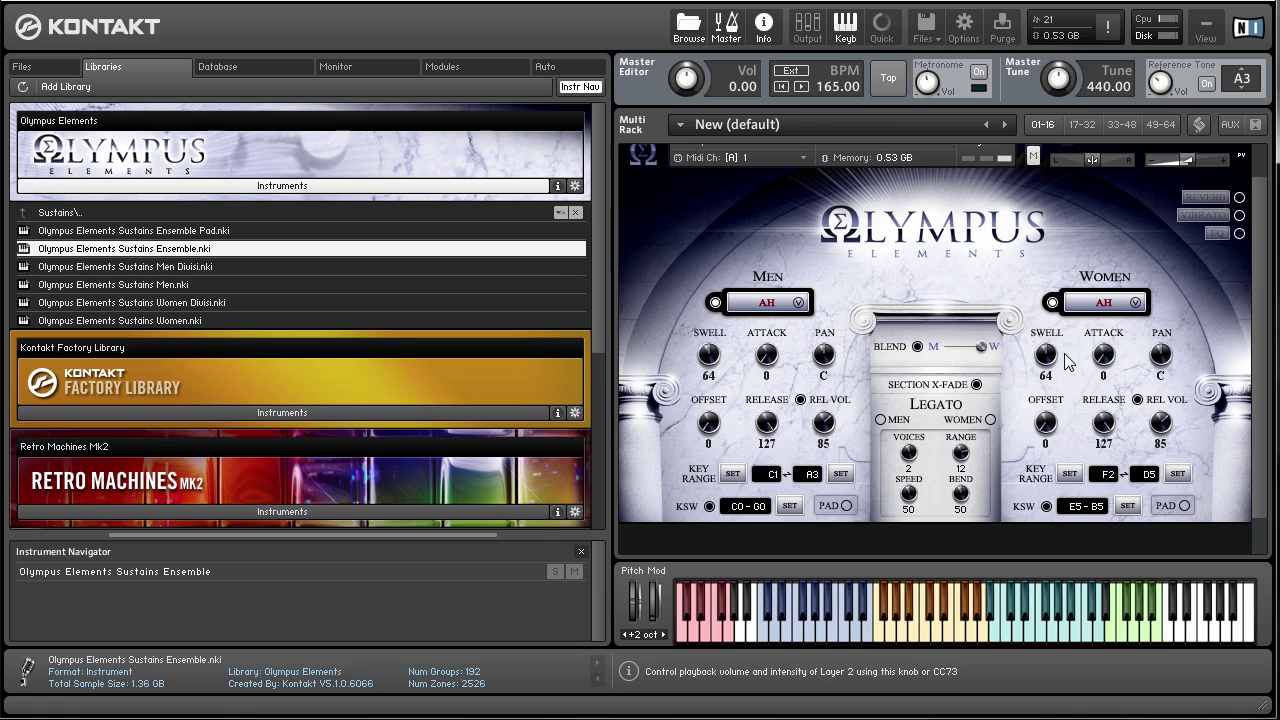
drag(981, 346, 946, 346)
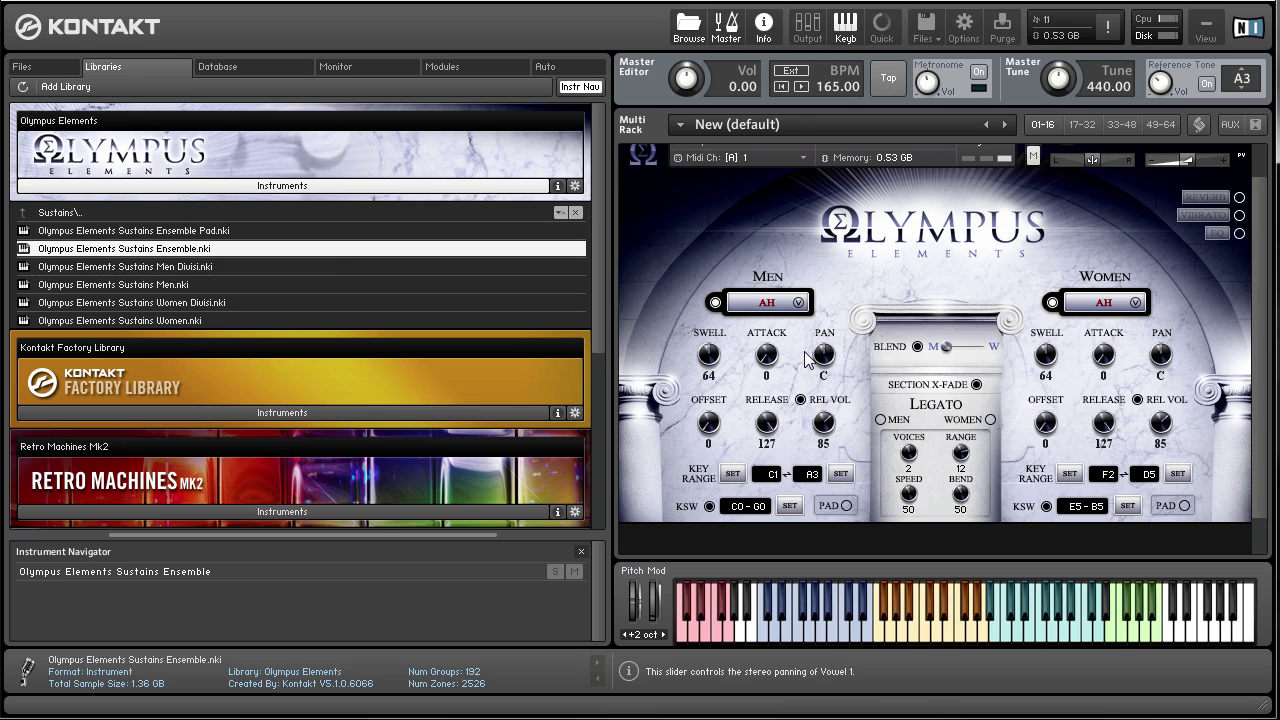
drag(950, 345, 950, 343)
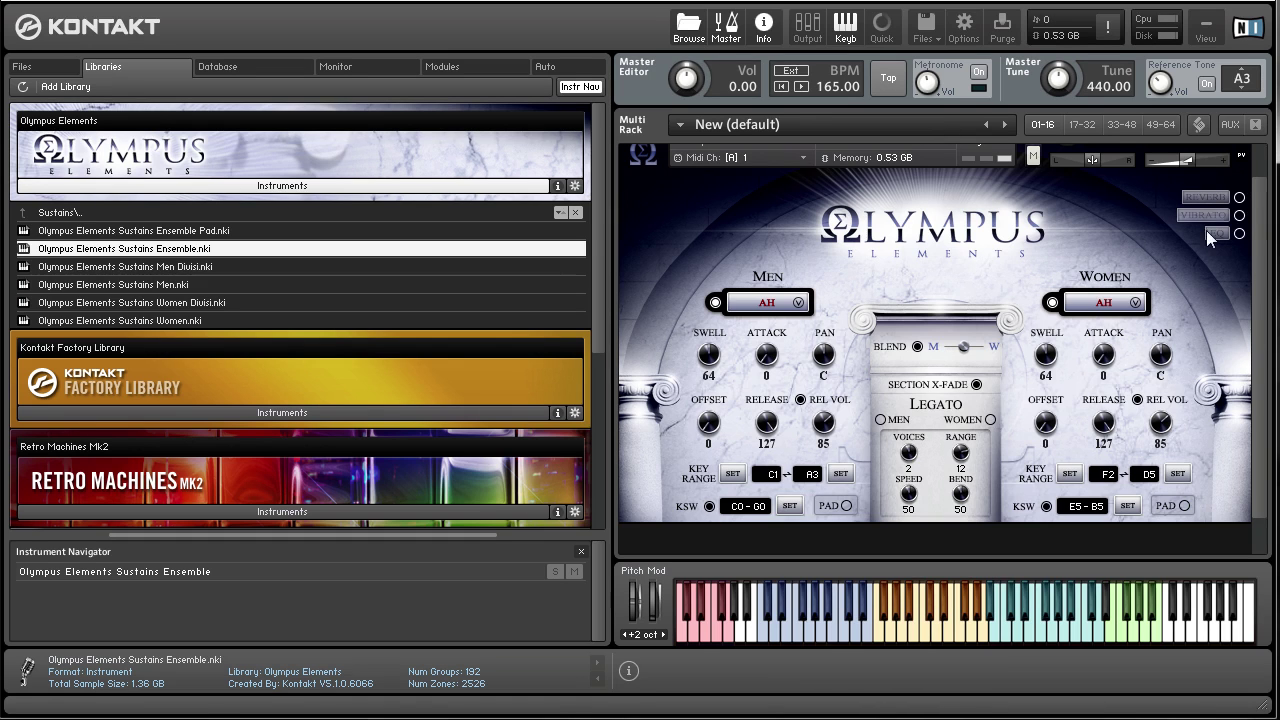
Lower Men Swell from 64 to 14 and start MIDI CC learn on both Swell knobs
scroll(985, 354, up, 1)
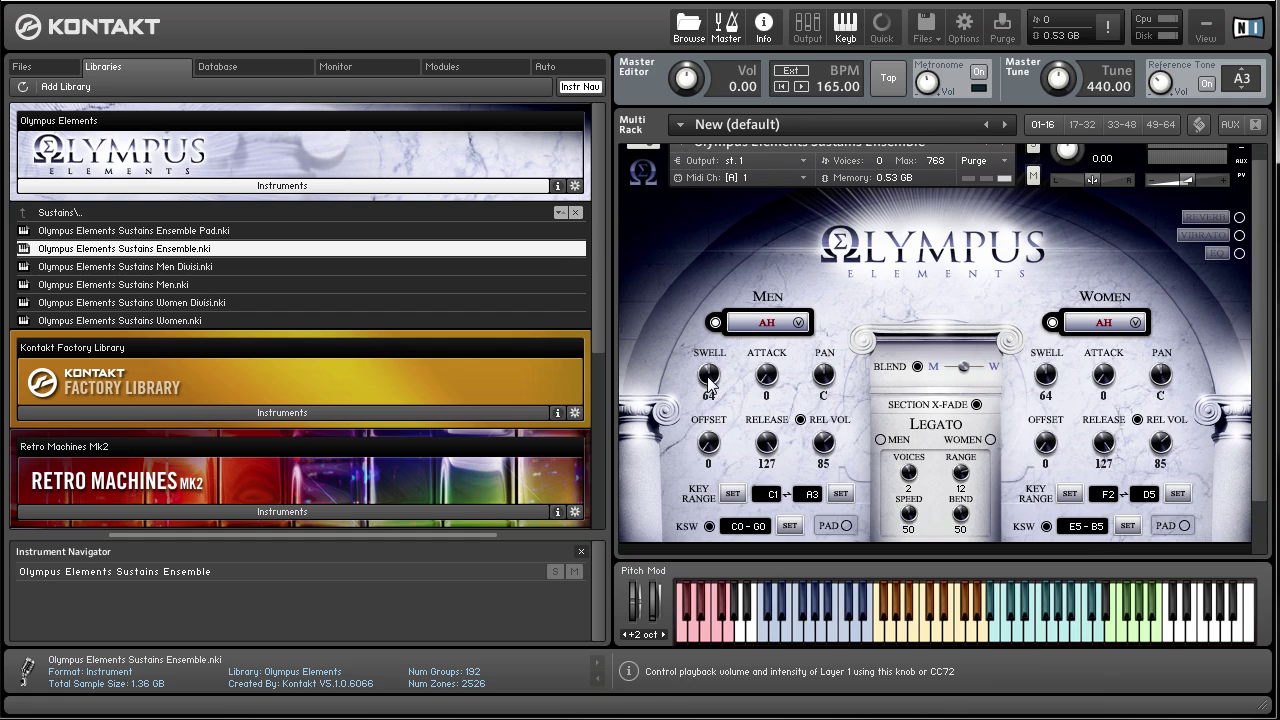
drag(708, 378, 707, 418)
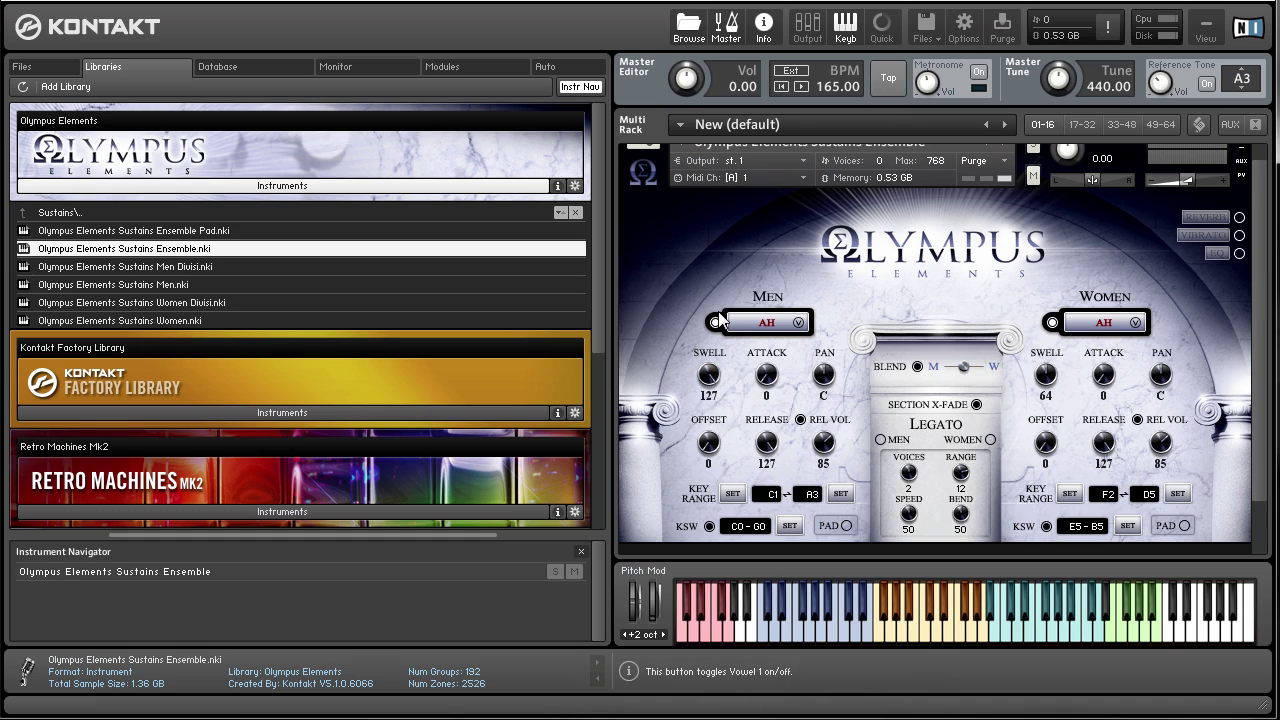
right_click(712, 374)
click(730, 388)
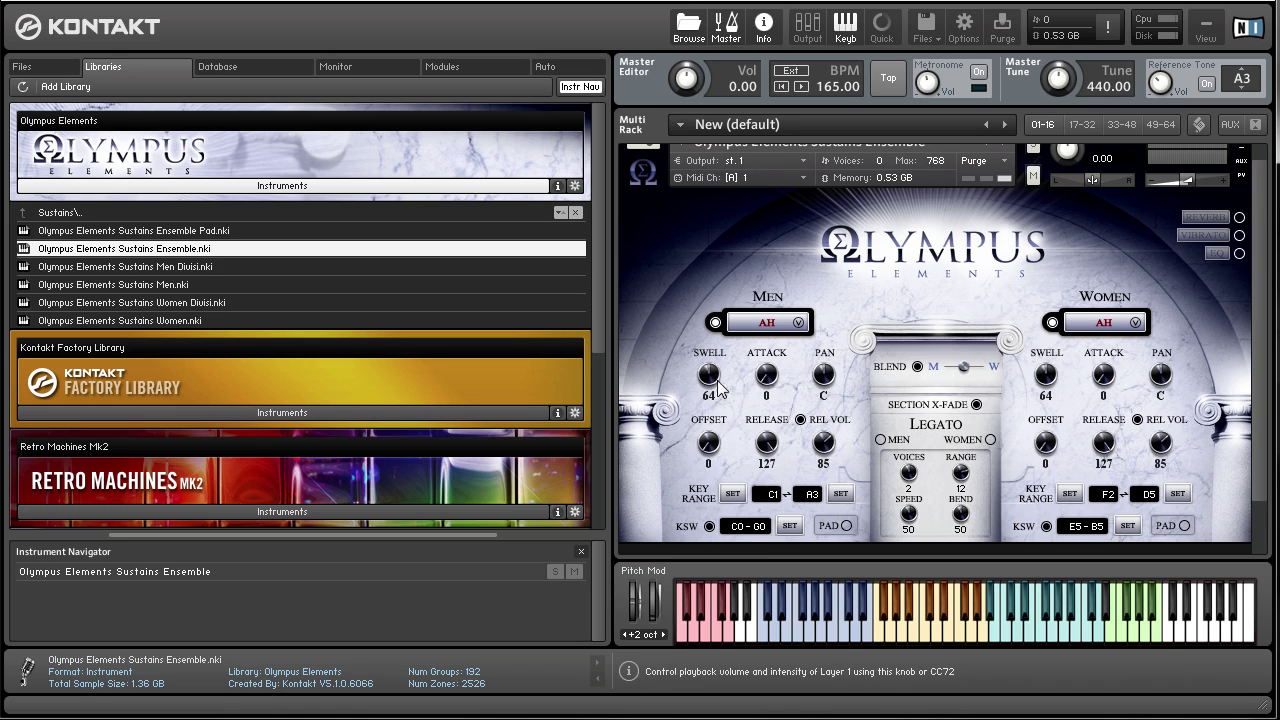
right_click(710, 376)
click(730, 388)
right_click(1046, 374)
click(1070, 388)
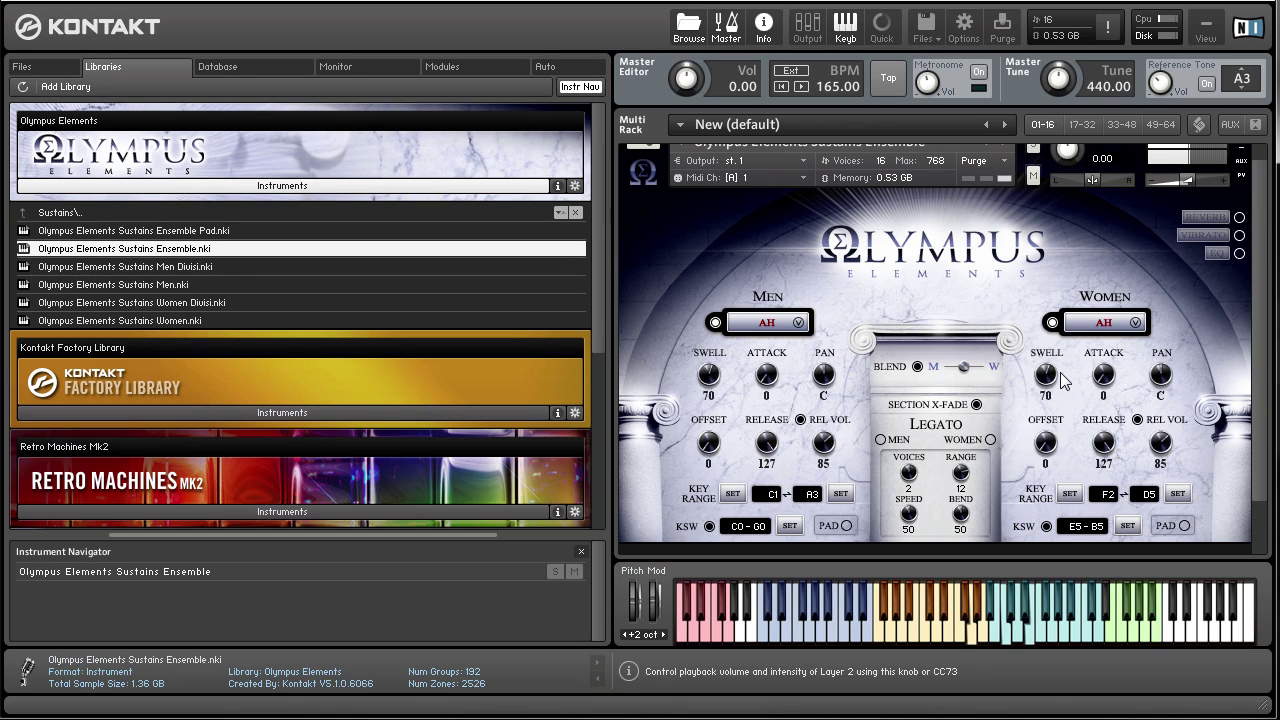
Start MIDI CC learn on the Men and Women Attack knobs
right_click(768, 379)
click(795, 389)
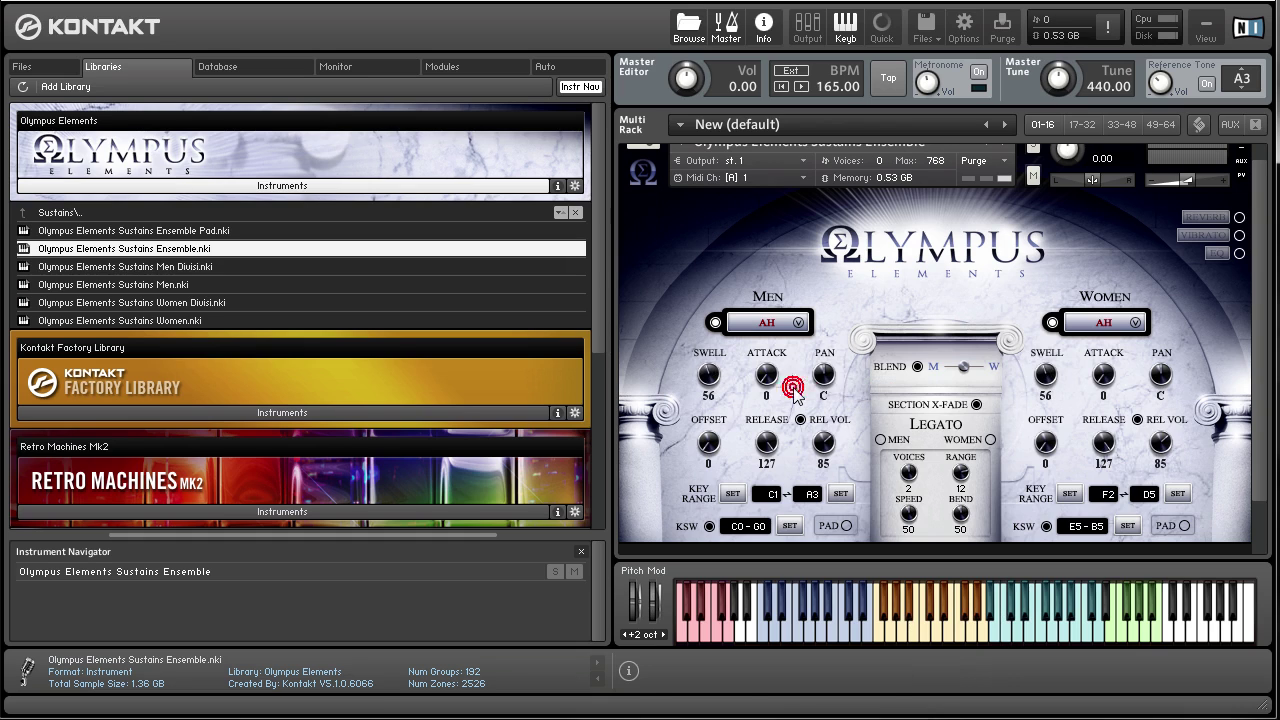
right_click(1104, 375)
click(1117, 390)
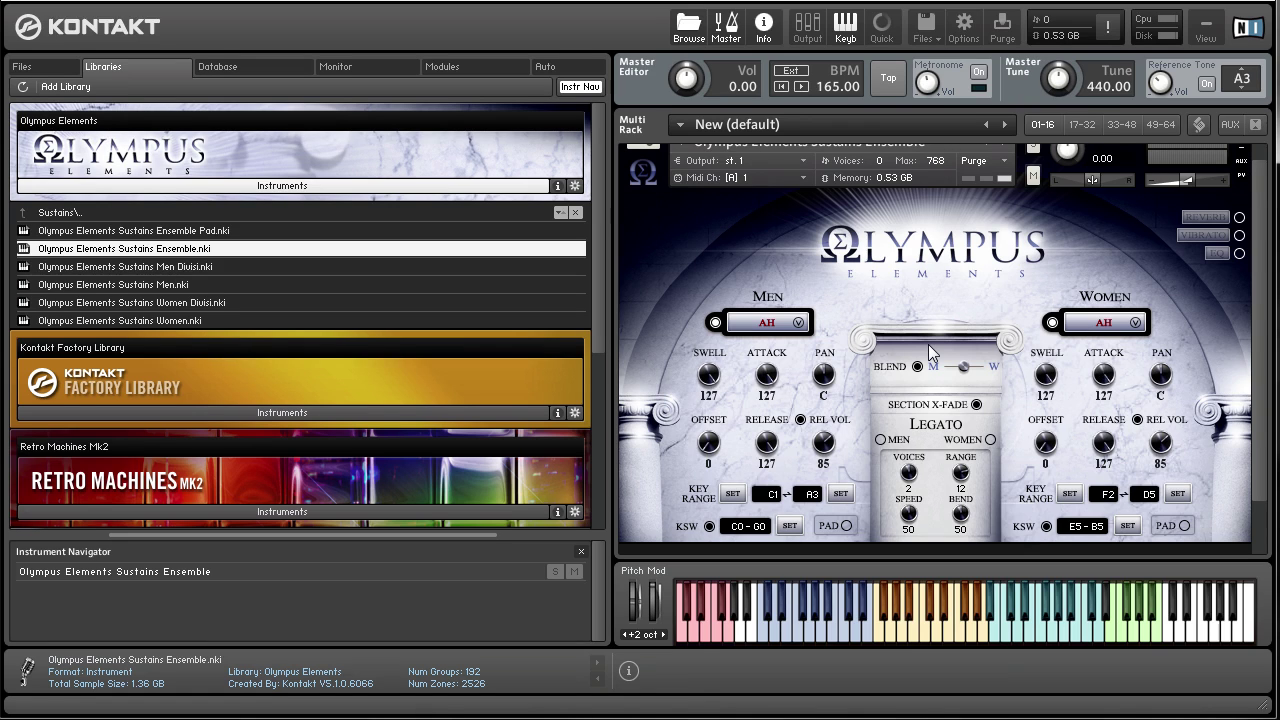
Check the Men Attack and blend slider automation options, then dismiss them
right_click(769, 377)
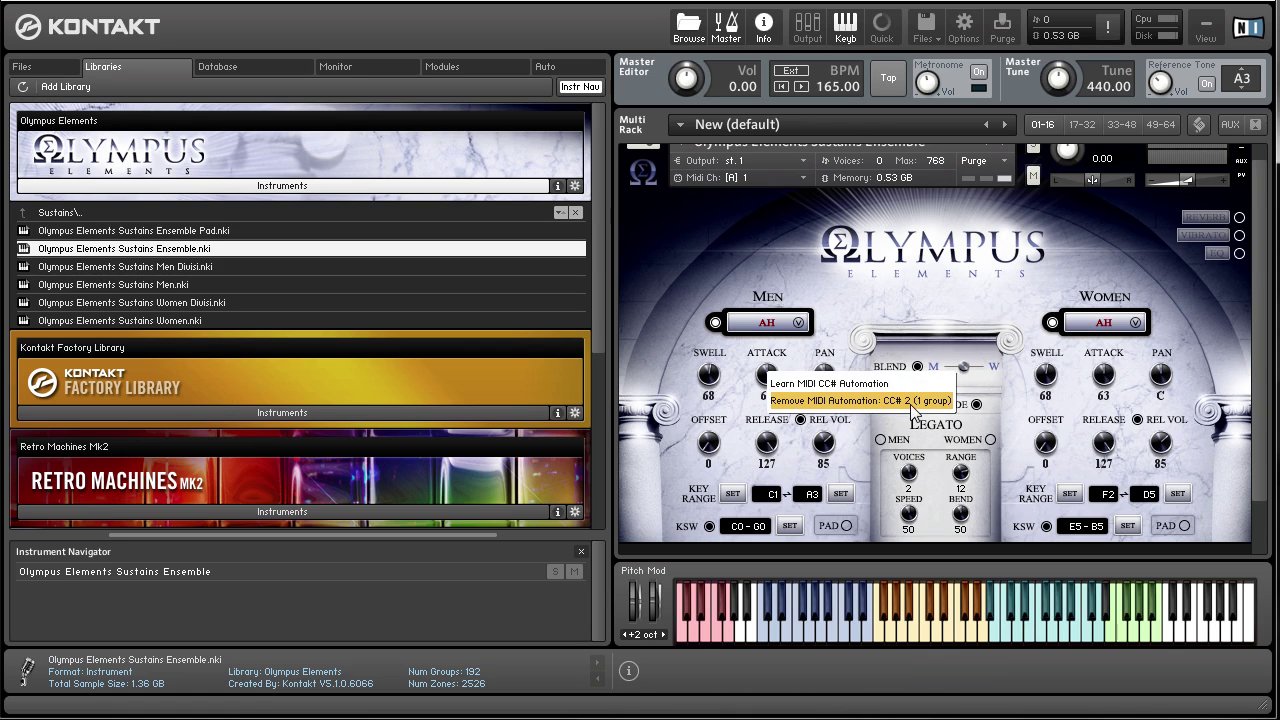
click(946, 284)
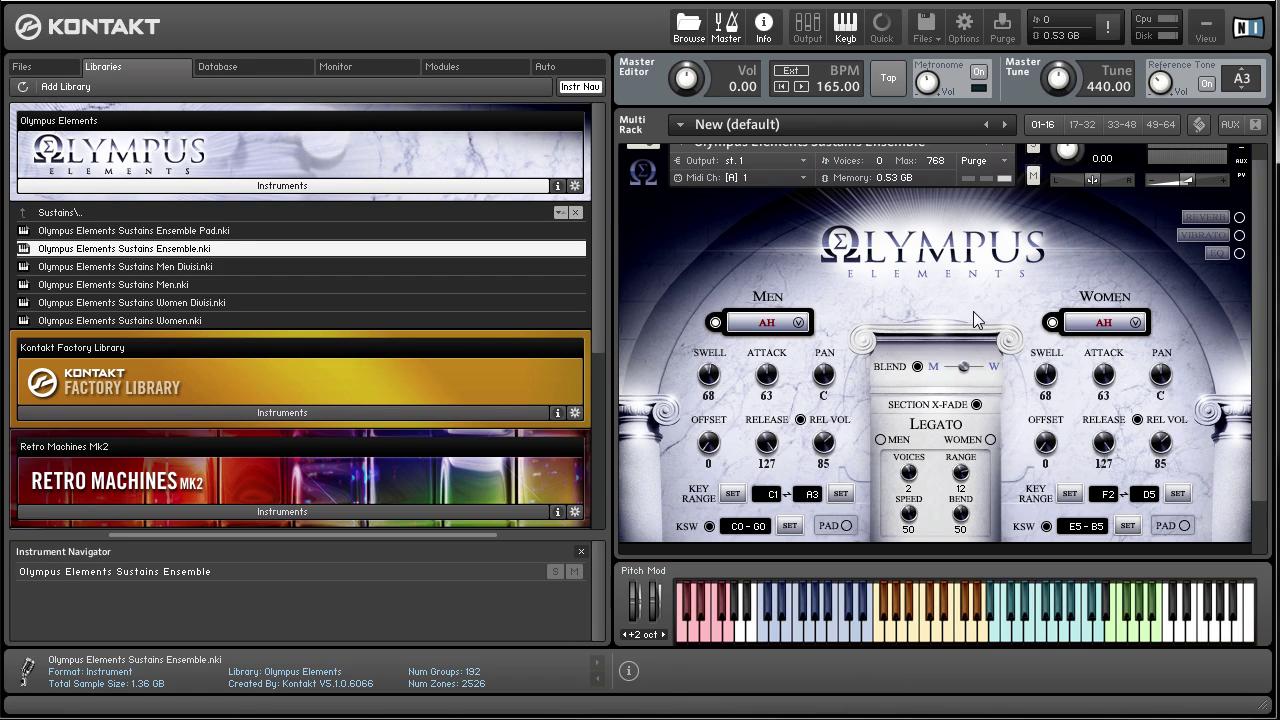
right_click(962, 367)
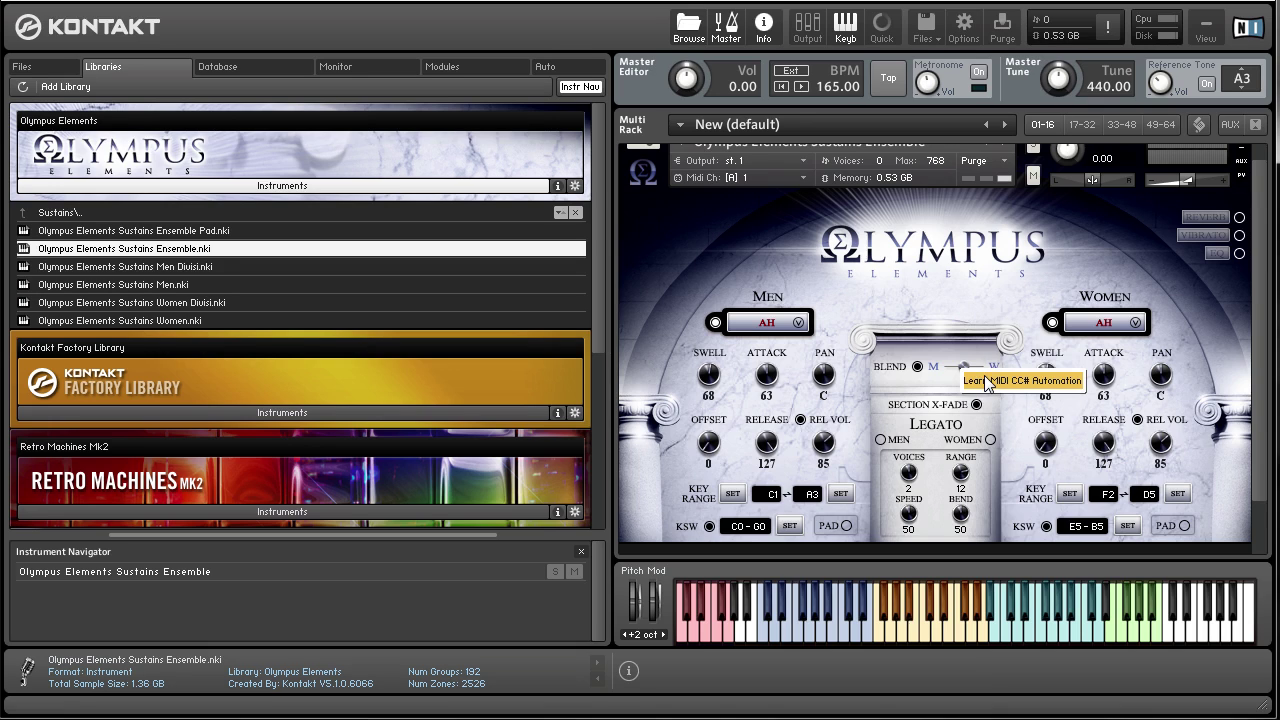
click(972, 309)
scroll(891, 368, up, 1)
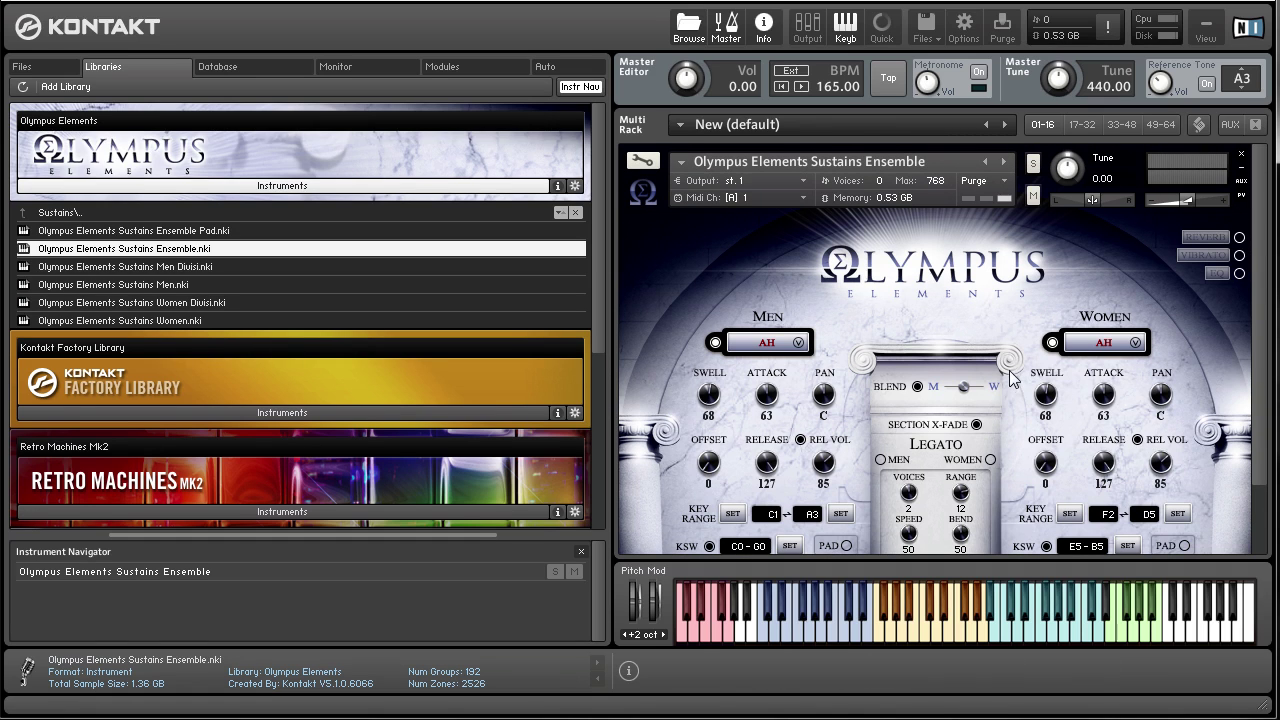
scroll(975, 383, down, 3)
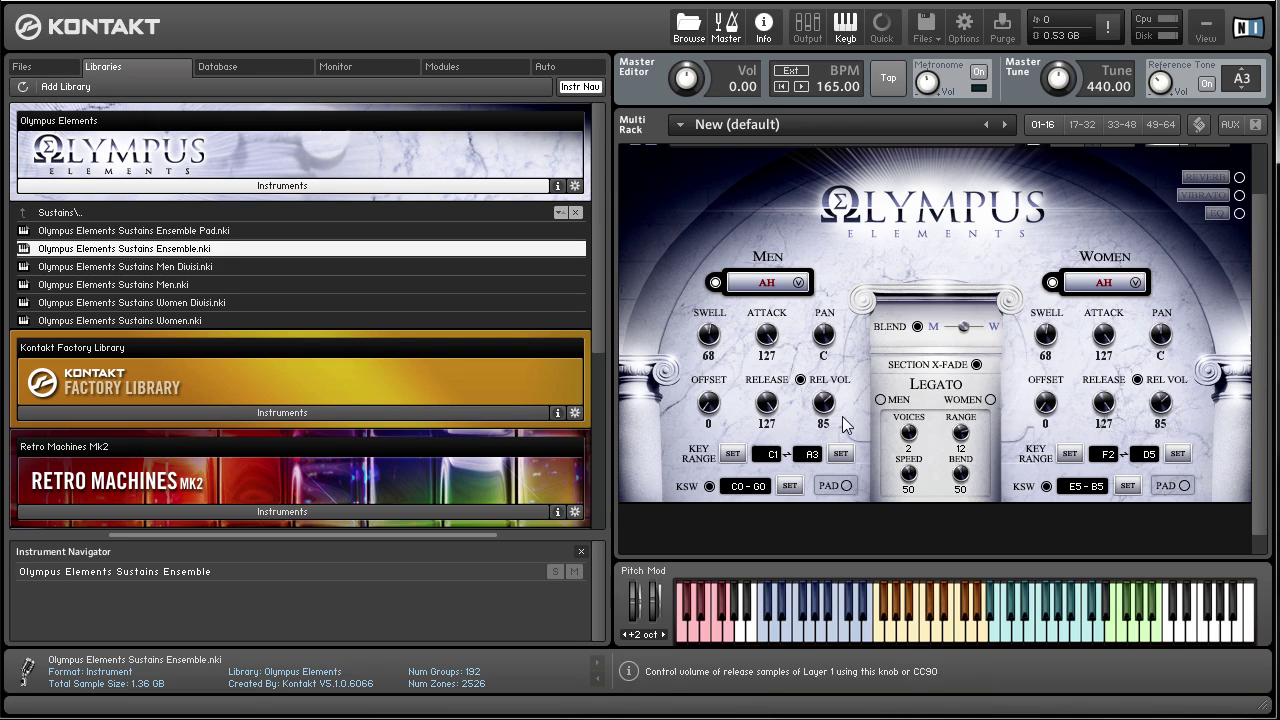
Raise Men release volume to 127, nudge instrument volume up, and try Men Offset 88 before resetting to 0
drag(832, 418, 826, 398)
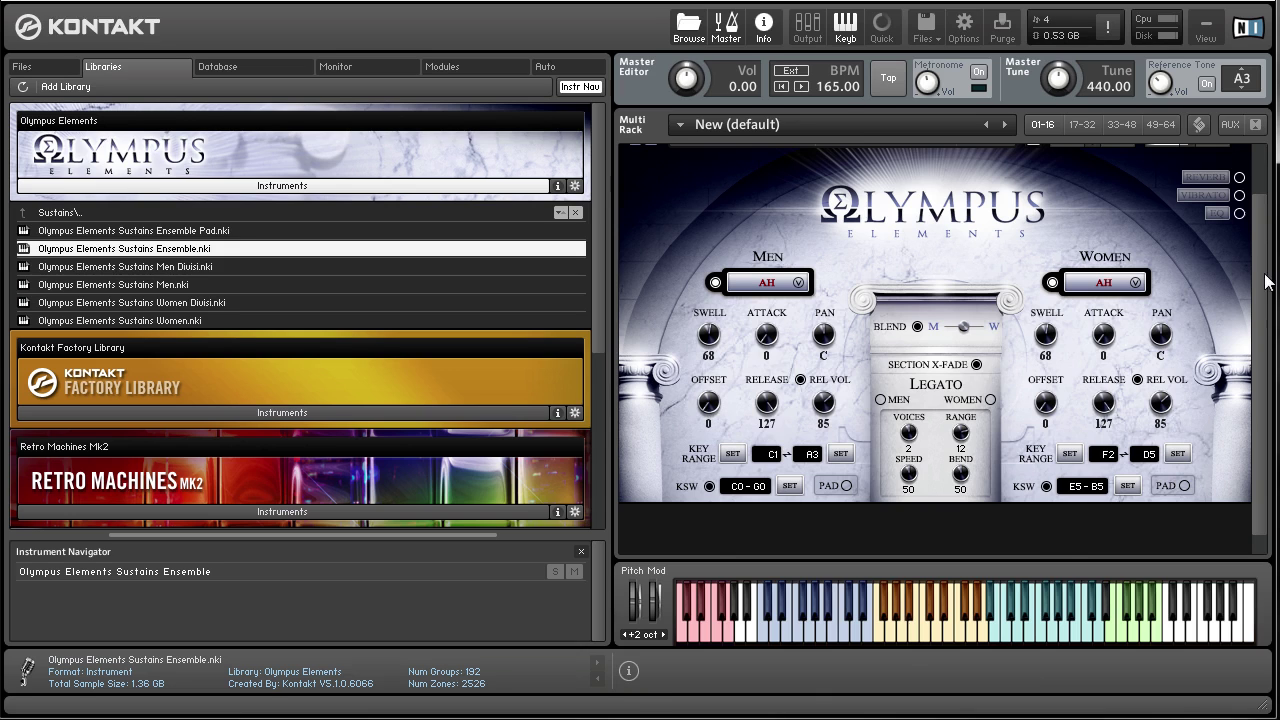
scroll(1266, 270, up, 1)
drag(1186, 203, 1196, 203)
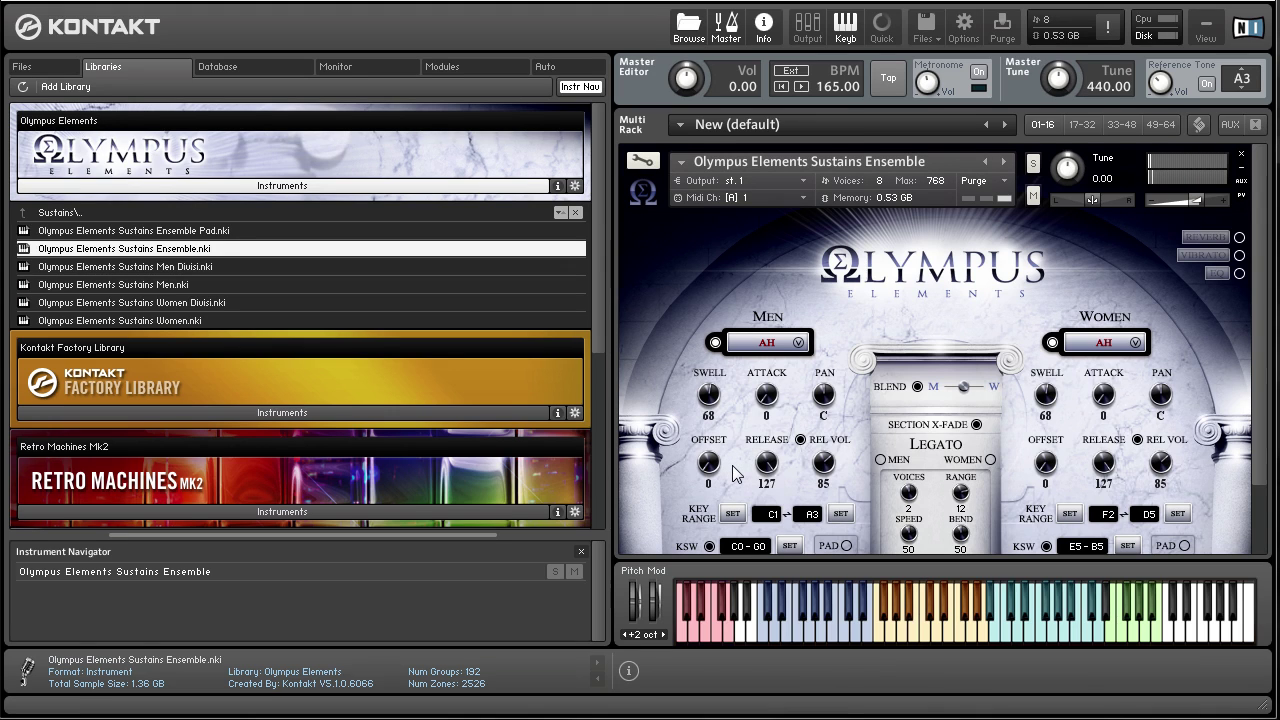
drag(728, 476, 728, 405)
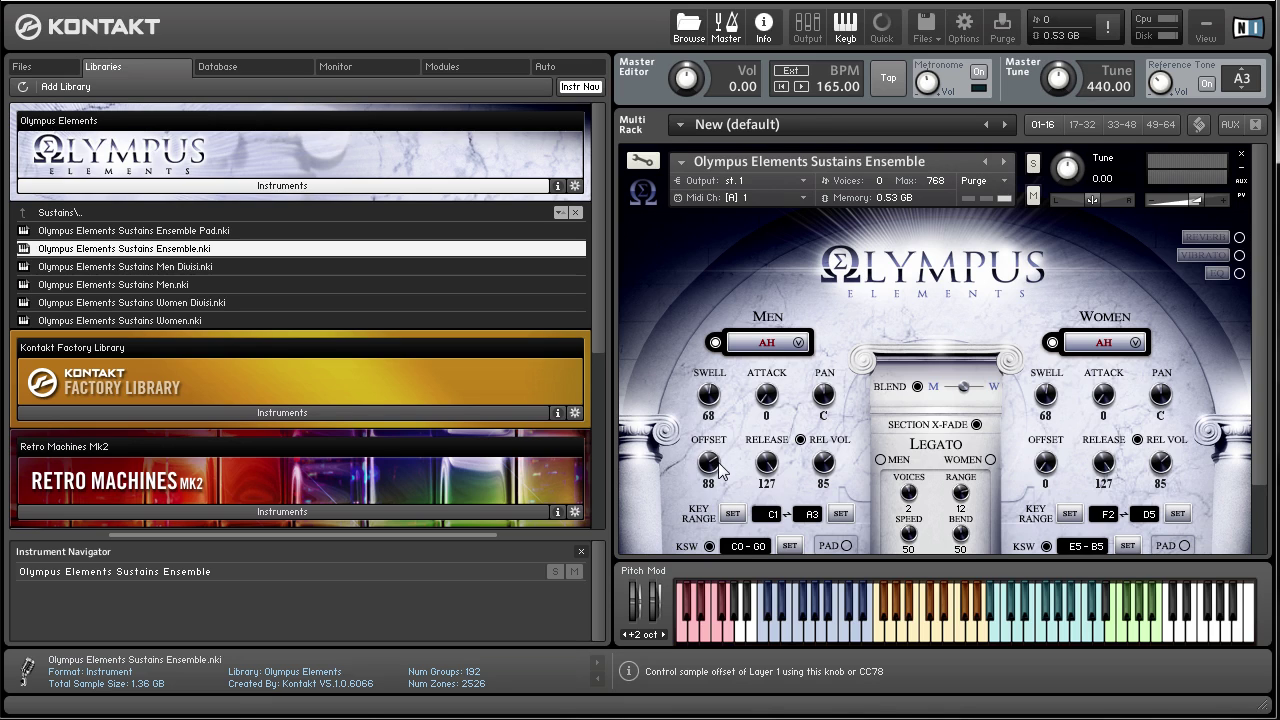
drag(718, 470, 682, 702)
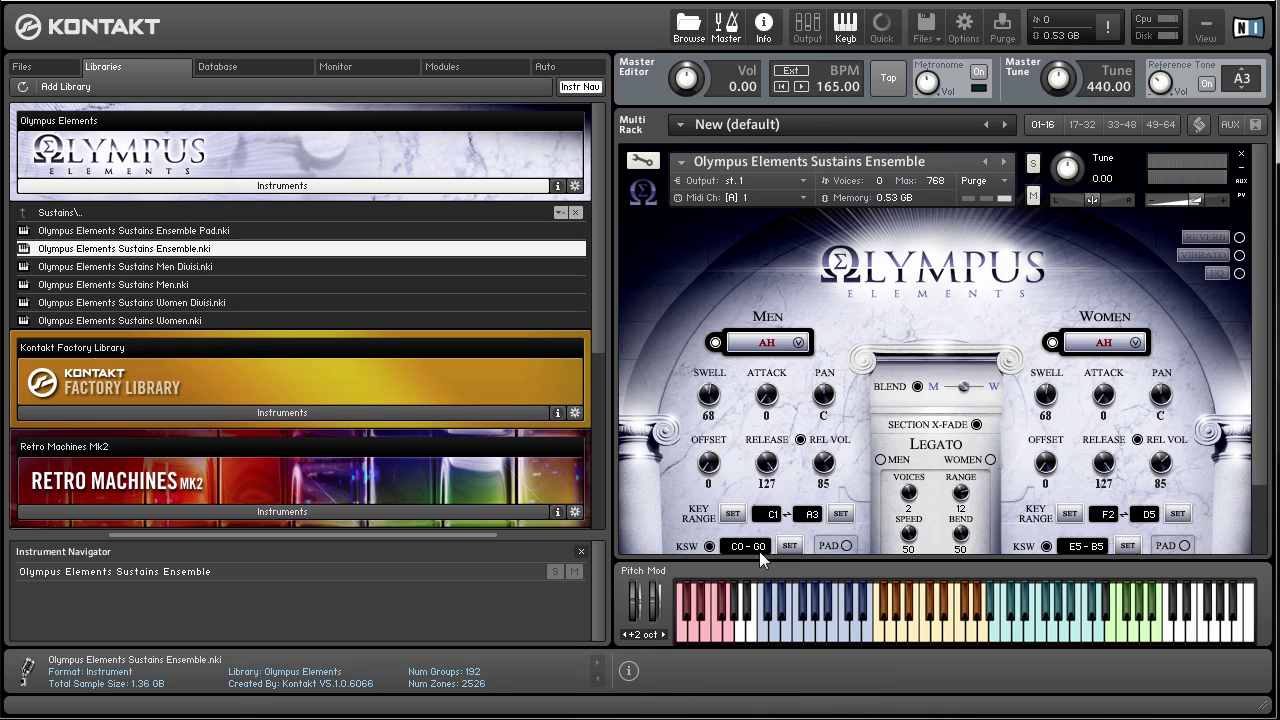
Turn Men Release to 0, then test release volume, leaving Men and Women at 127
drag(767, 463, 750, 673)
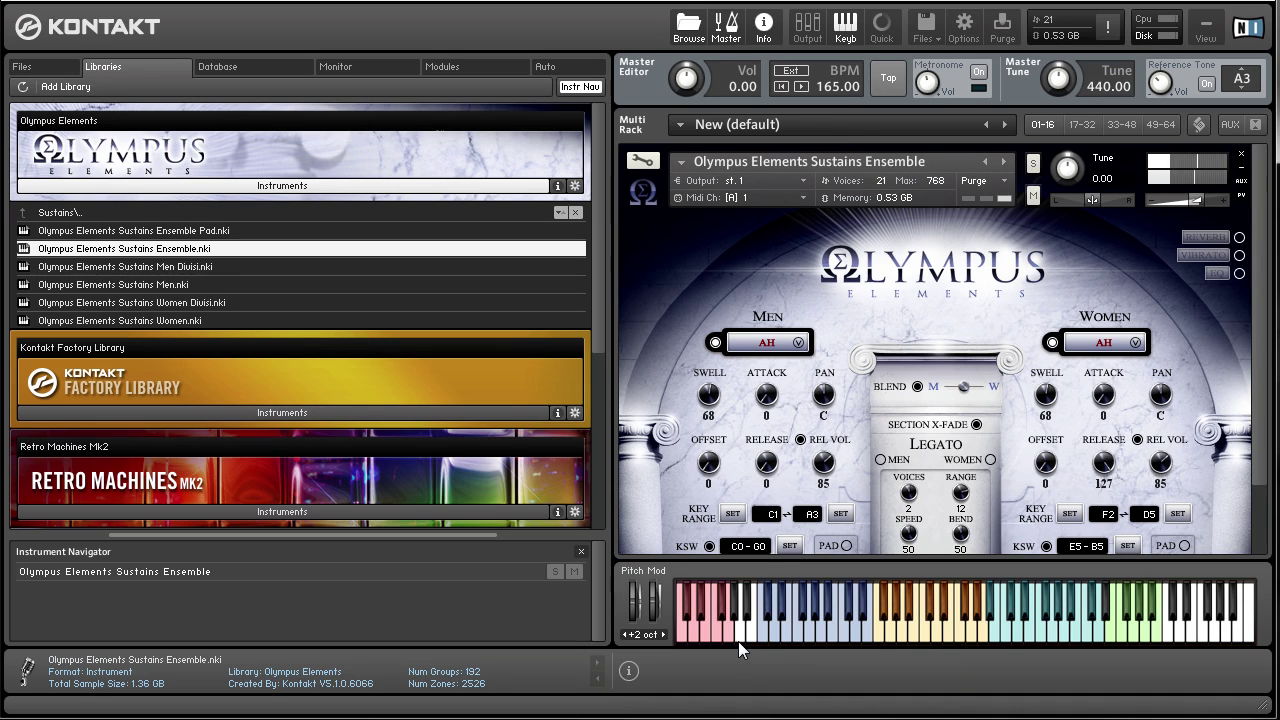
drag(823, 462, 810, 663)
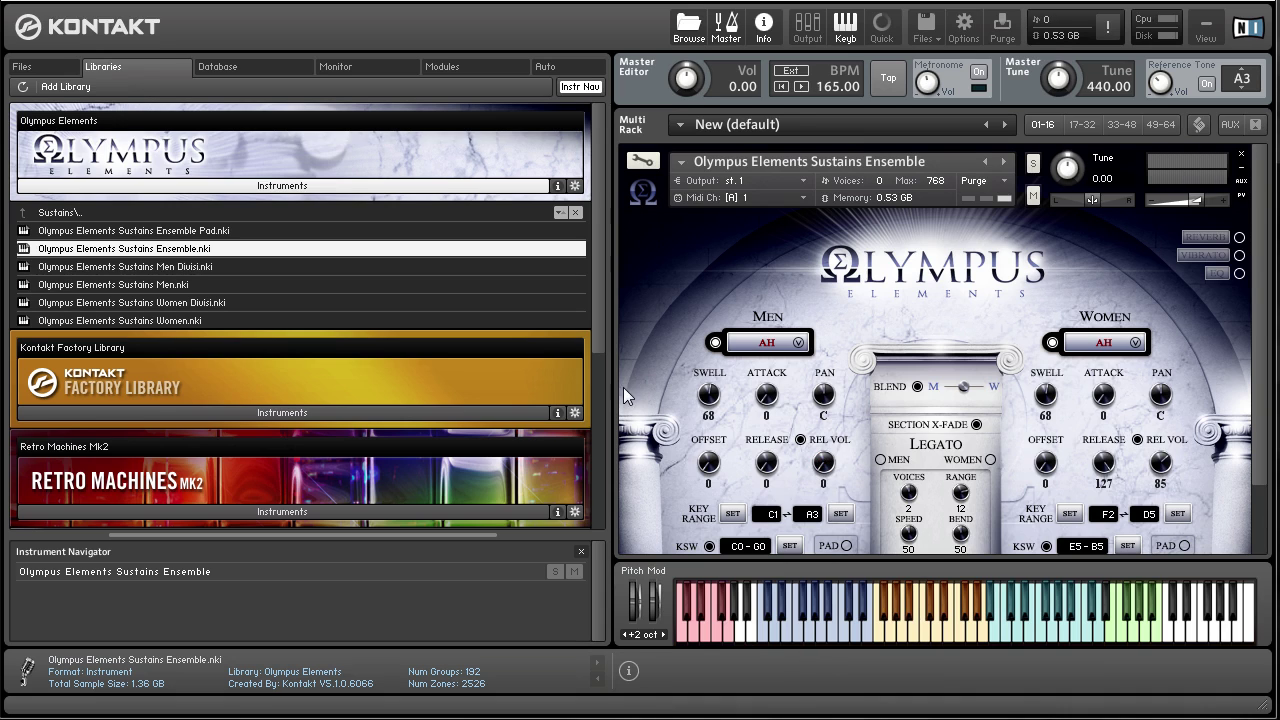
drag(823, 462, 823, 400)
drag(824, 455, 824, 510)
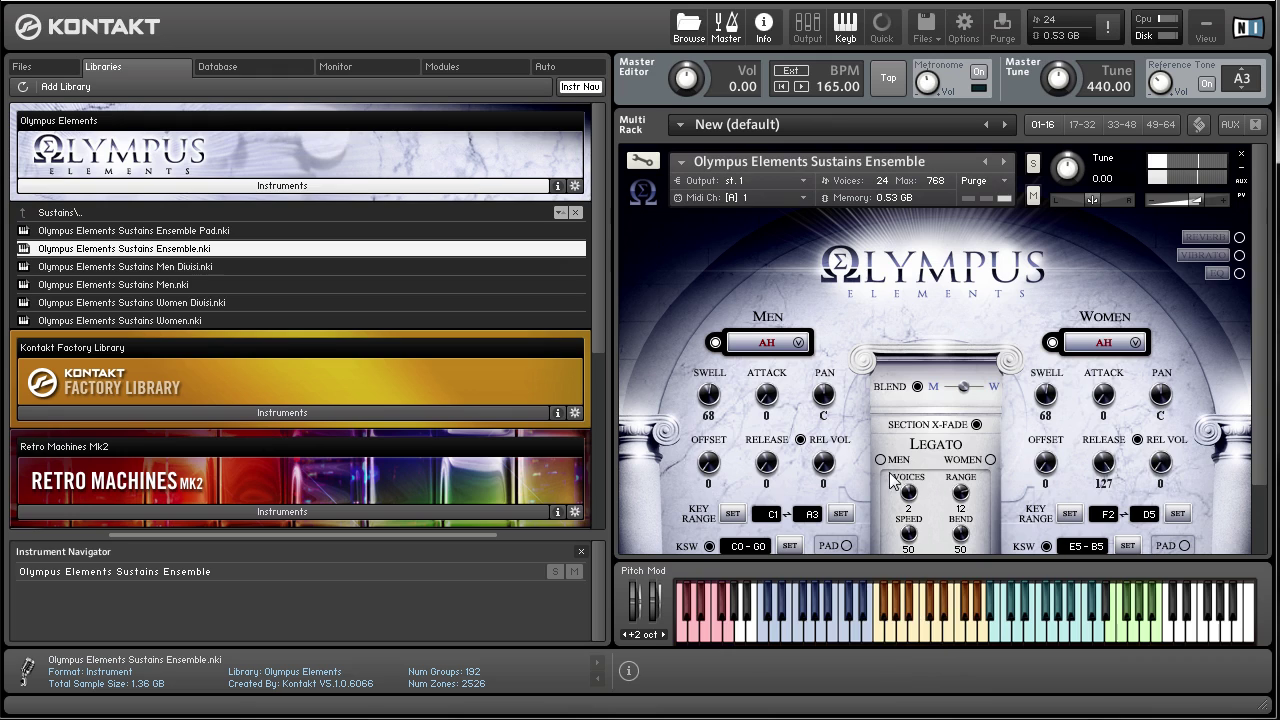
drag(845, 470, 828, 455)
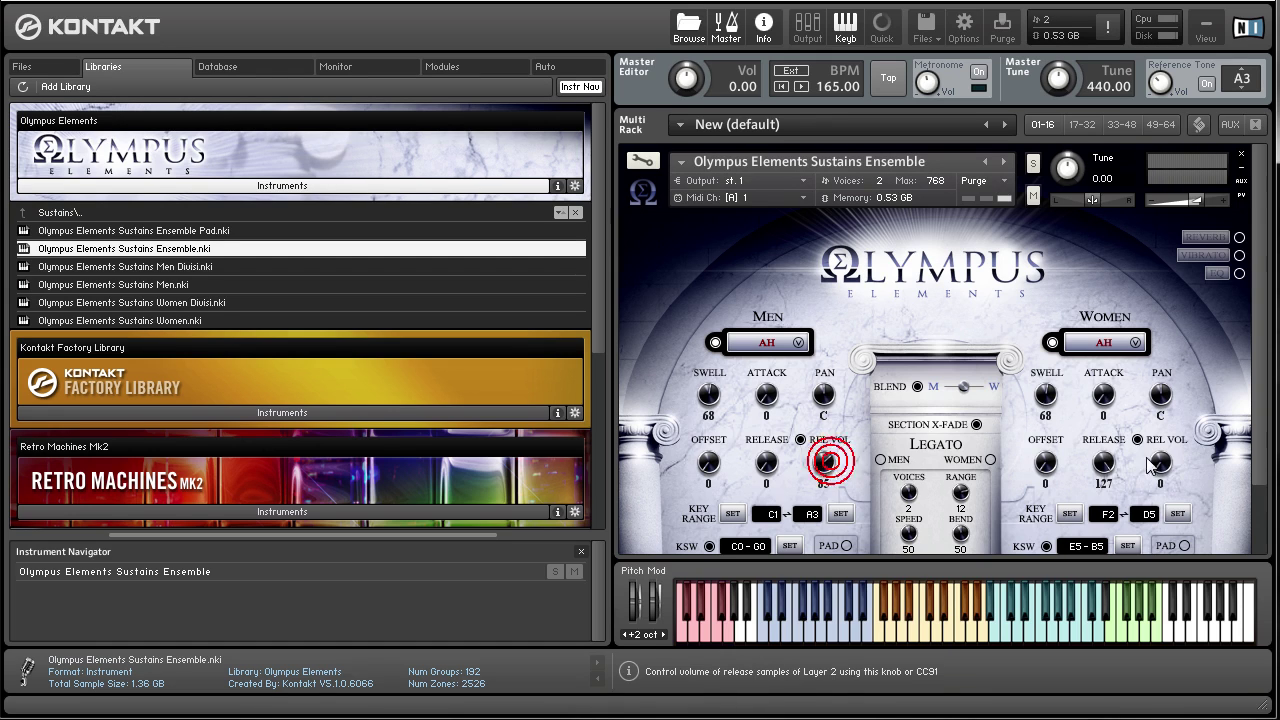
drag(1160, 480, 1162, 482)
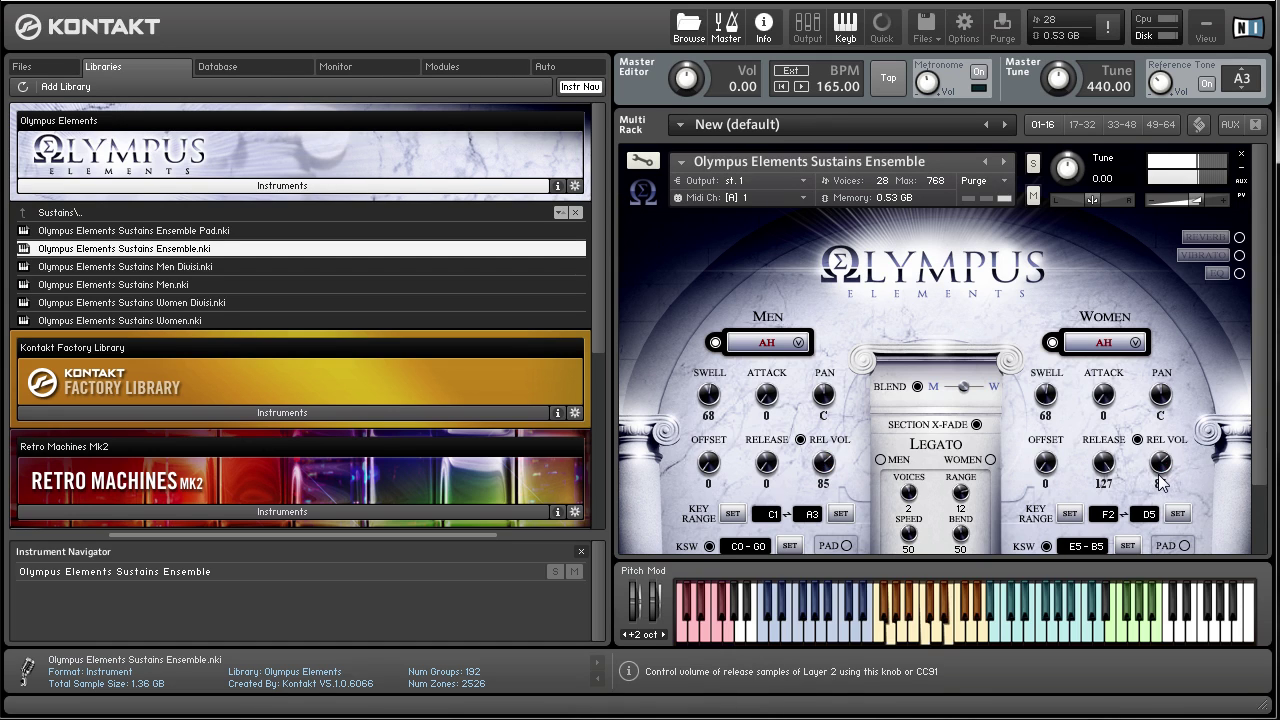
drag(1161, 462, 1163, 430)
drag(821, 463, 846, 398)
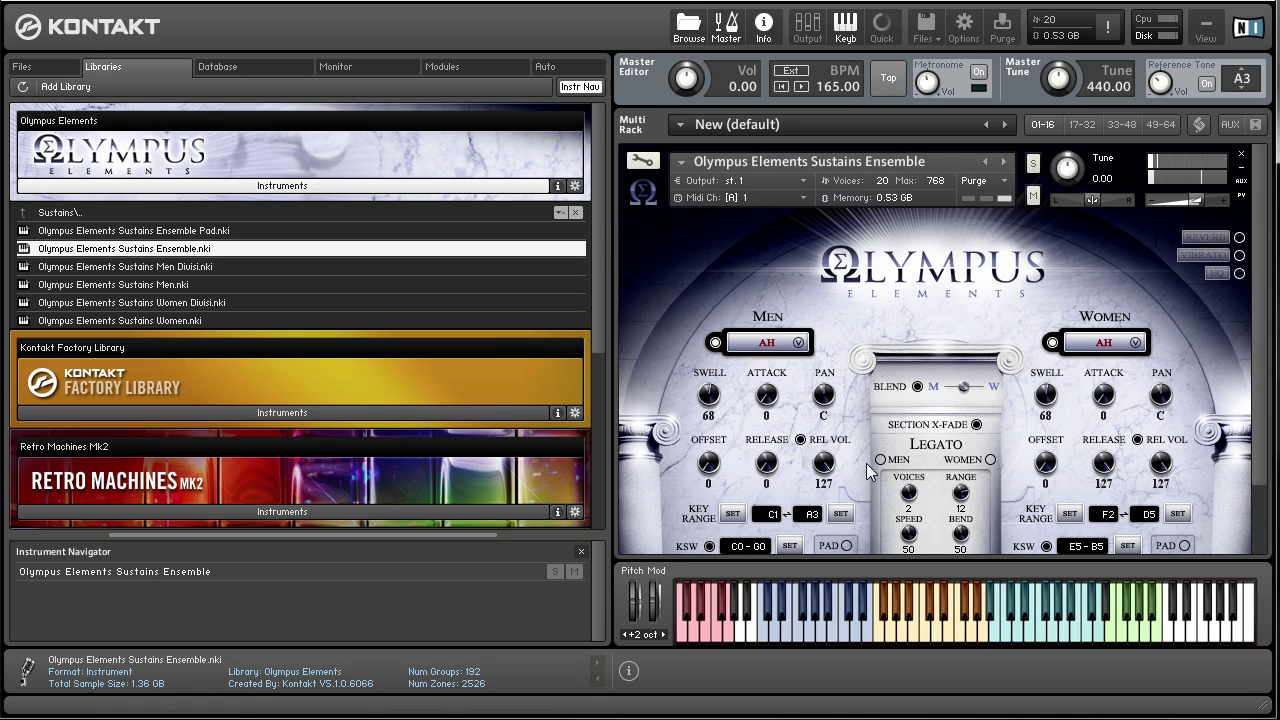
scroll(869, 286, down, 1)
scroll(869, 286, up, 1)
scroll(869, 286, down, 1)
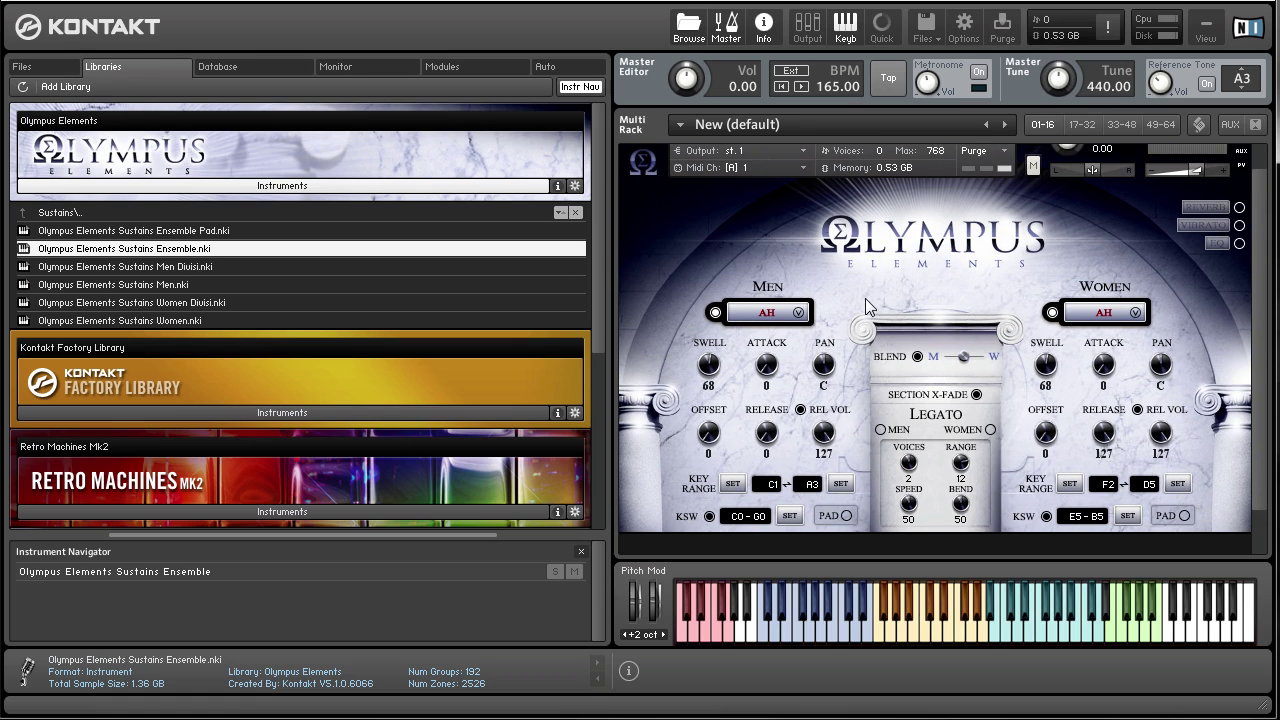
scroll(865, 298, up, 1)
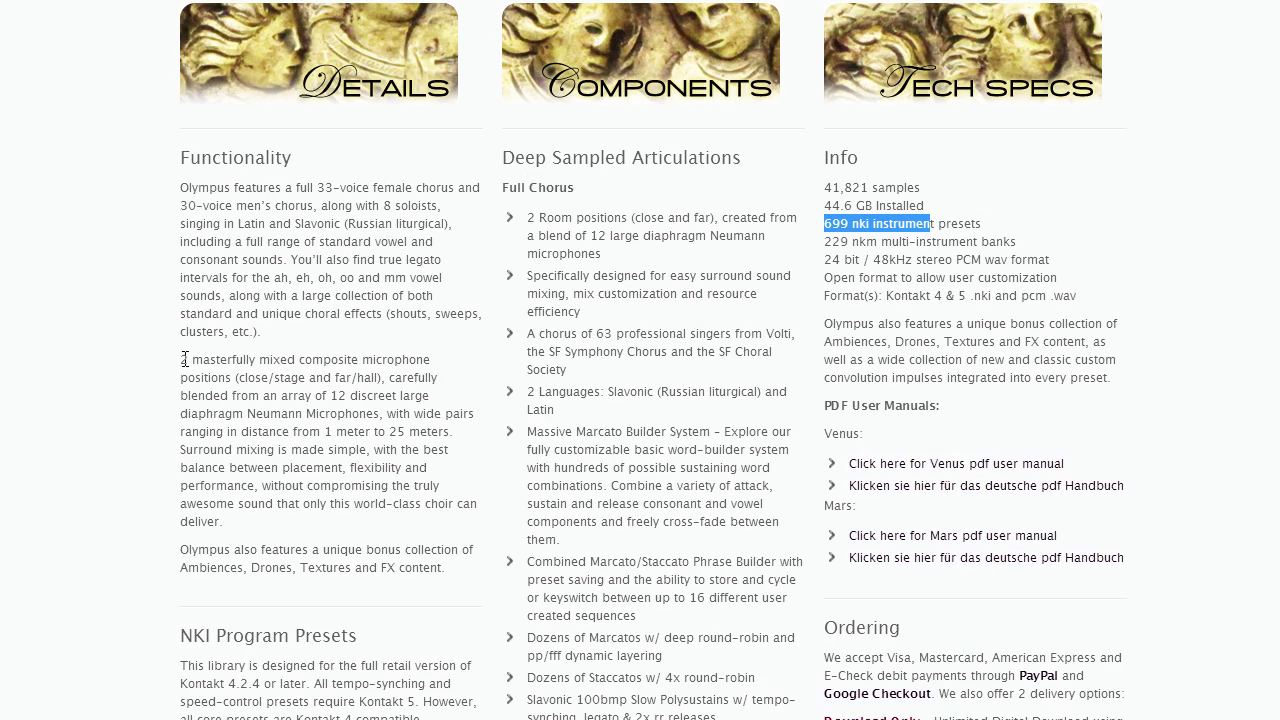
drag(182, 359, 440, 432)
click(440, 432)
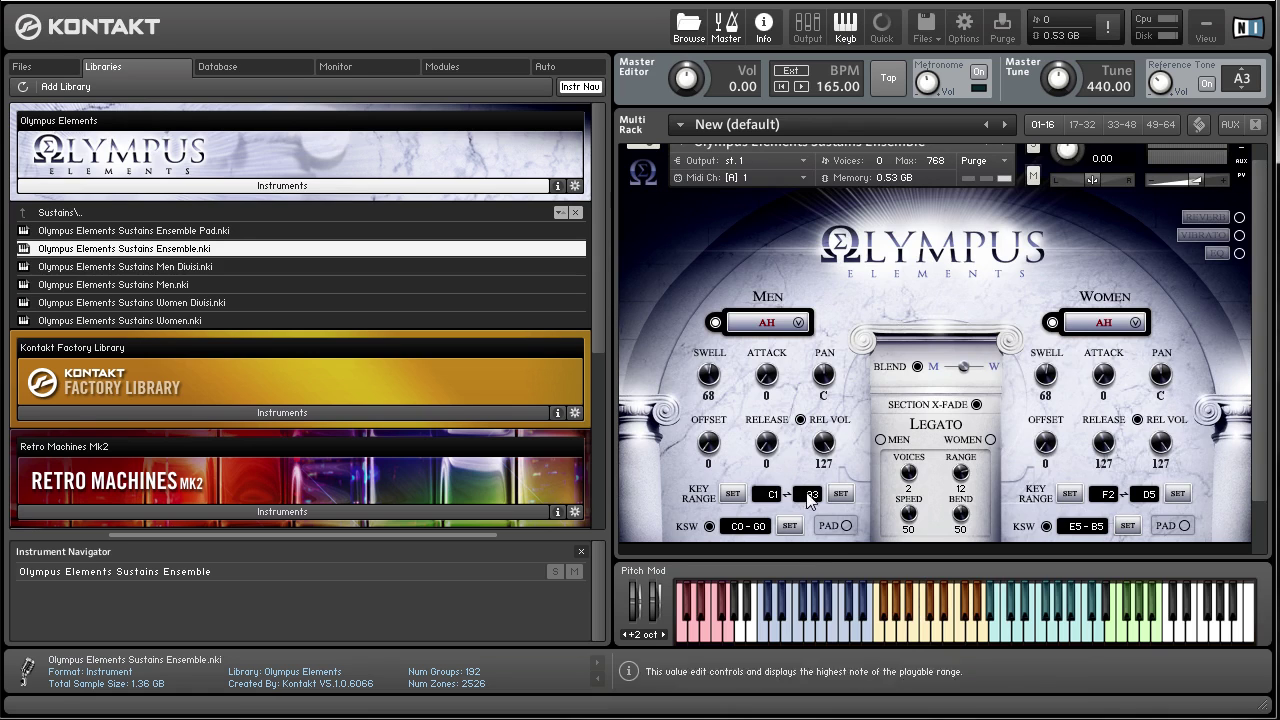
Enable legato on the men's and women's sections
scroll(927, 390, down, 1)
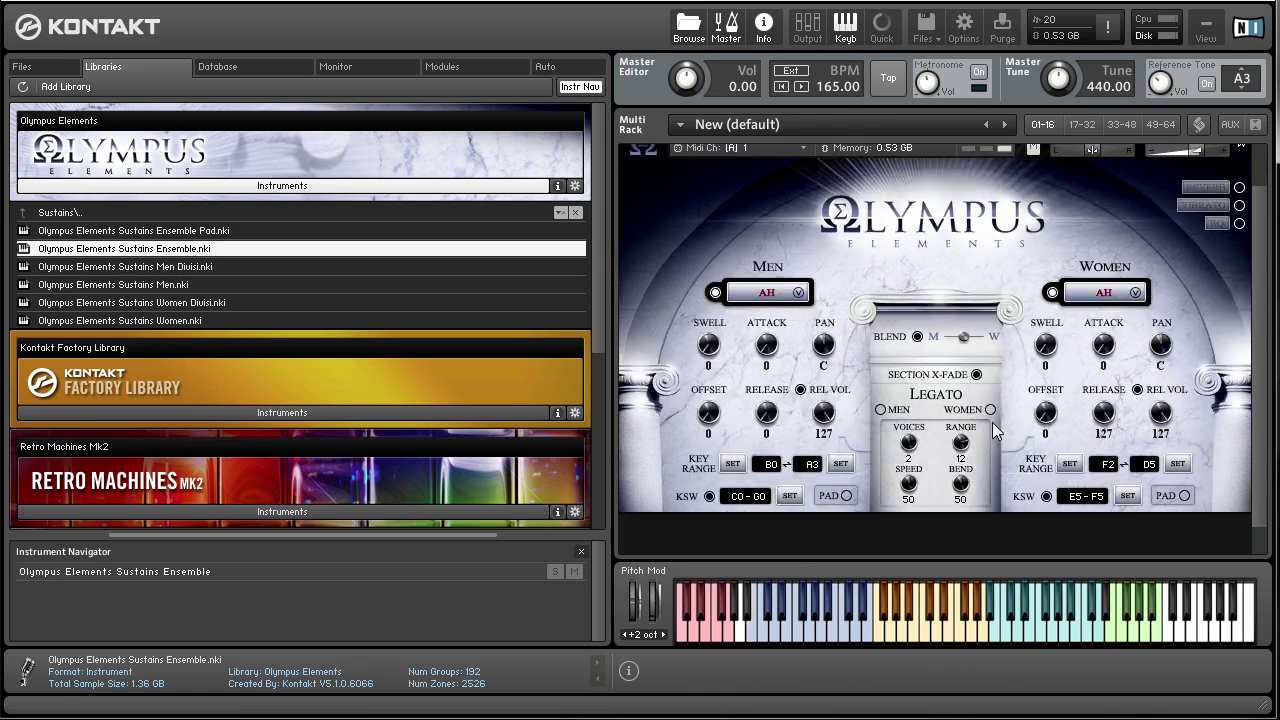
click(891, 408)
scroll(885, 355, up, 1)
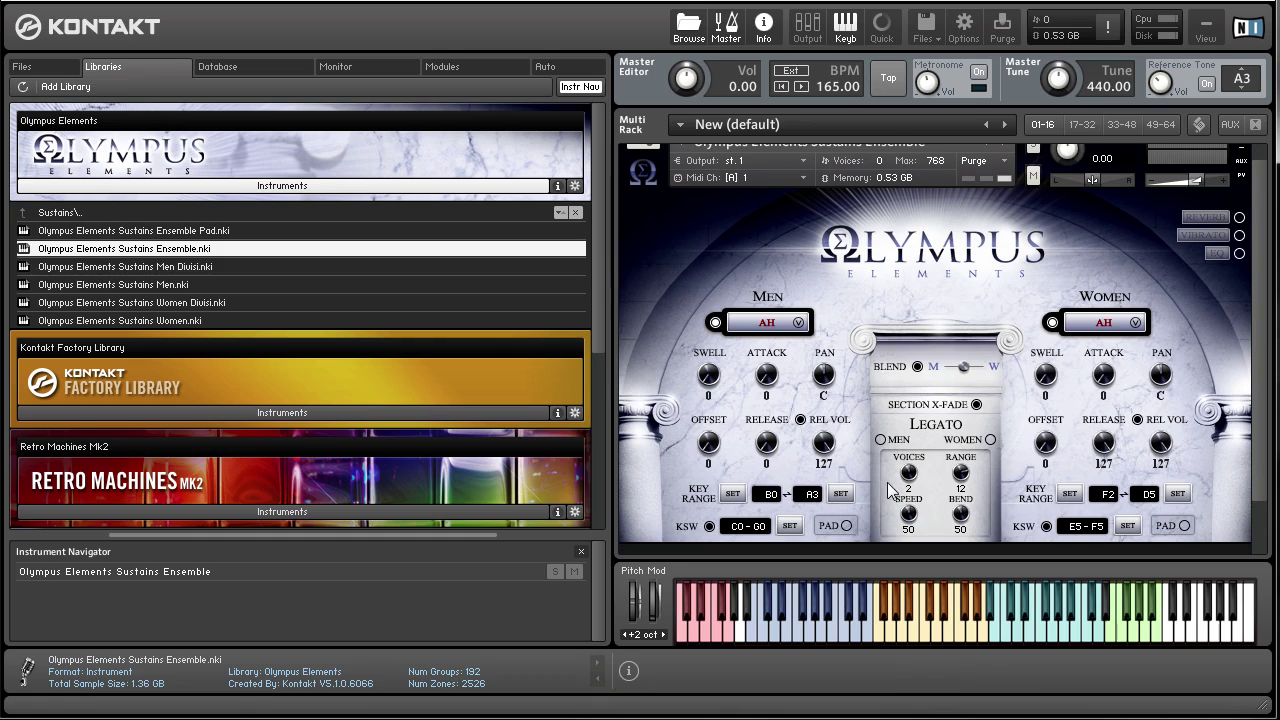
click(882, 440)
click(990, 440)
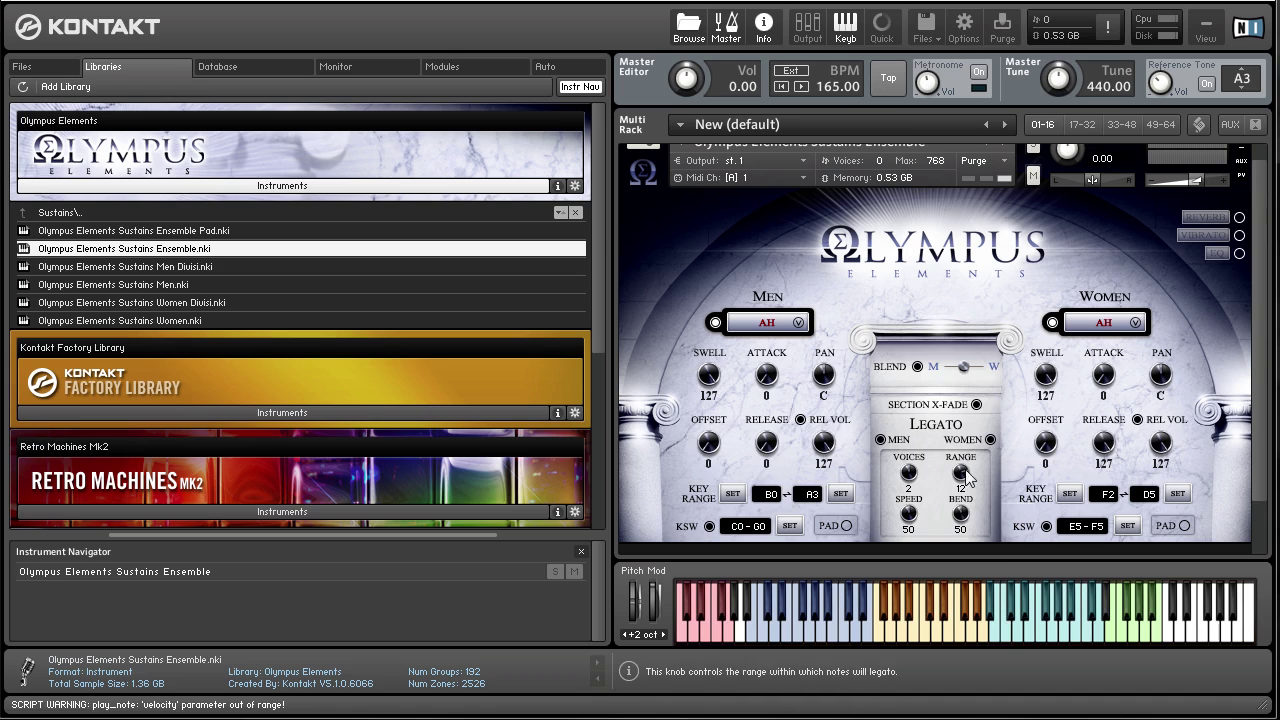
Narrow the legato range from 12 down to 5 and turn men's legato off
drag(965, 476, 968, 484)
scroll(966, 477, up, 1)
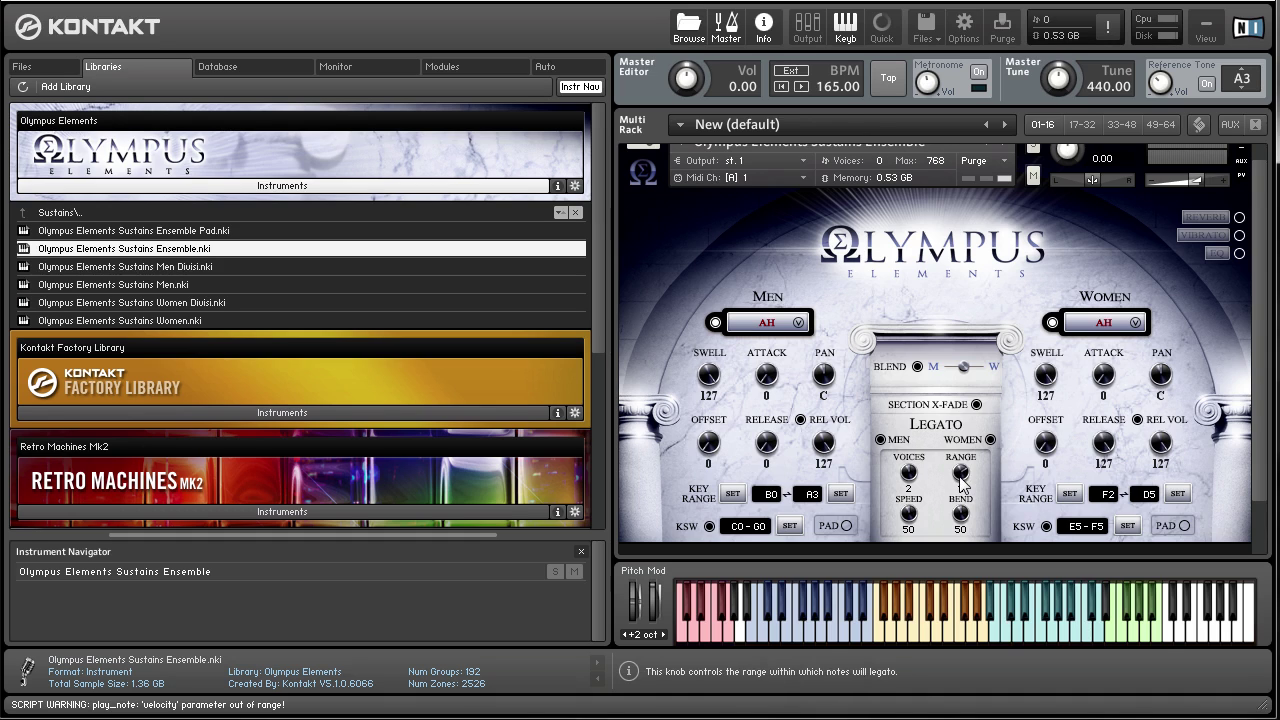
mouse_move(961, 482)
mouse_down()
mouse_move(965, 495)
mouse_move(966, 462)
mouse_up()
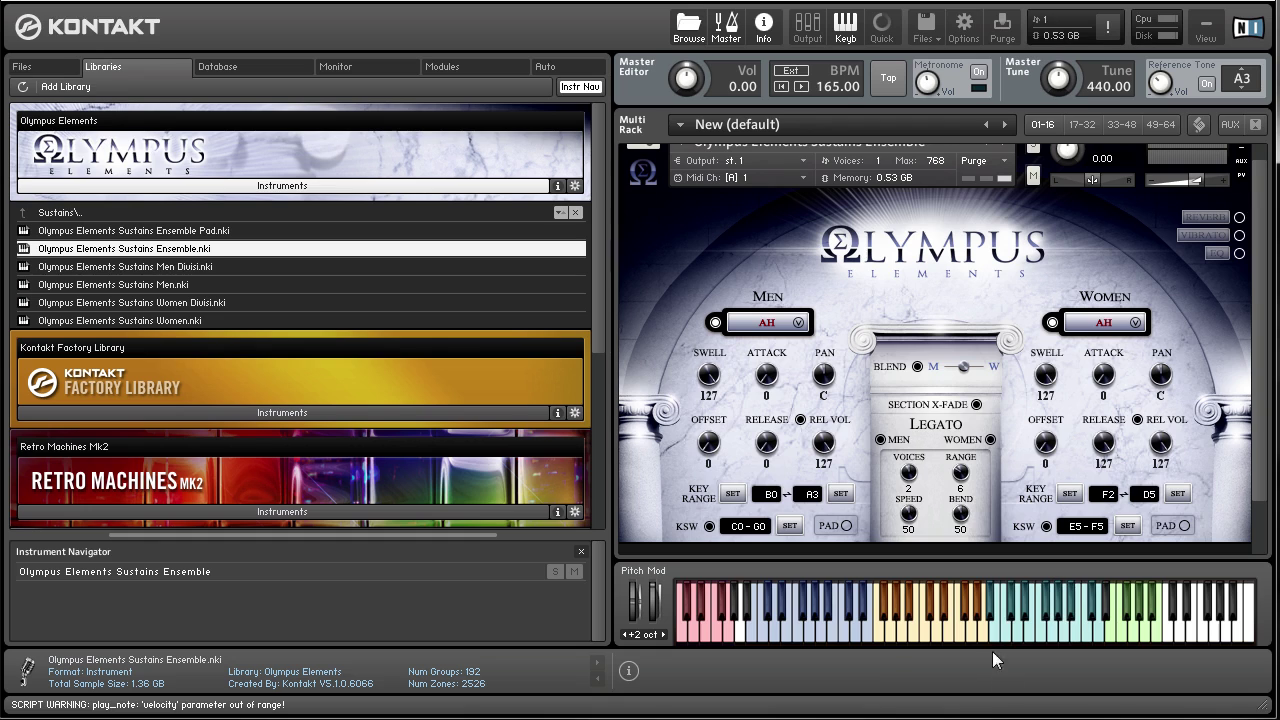
drag(962, 480, 962, 474)
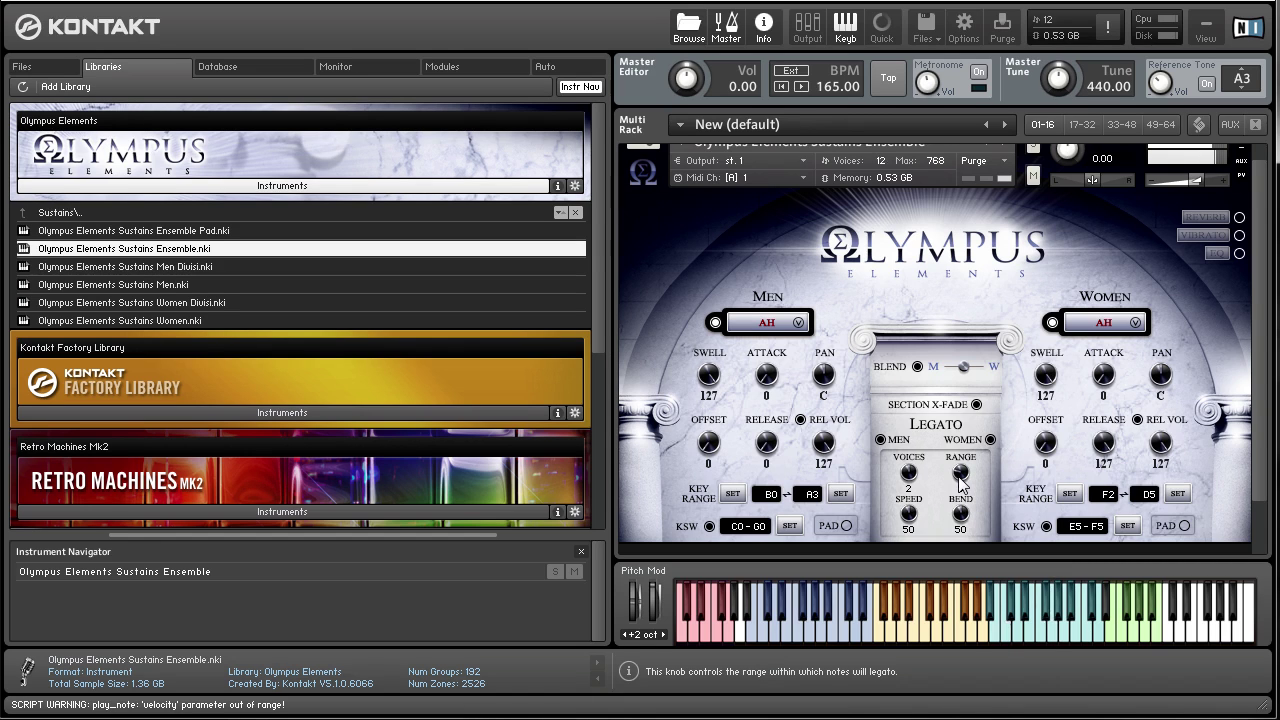
drag(962, 482, 962, 488)
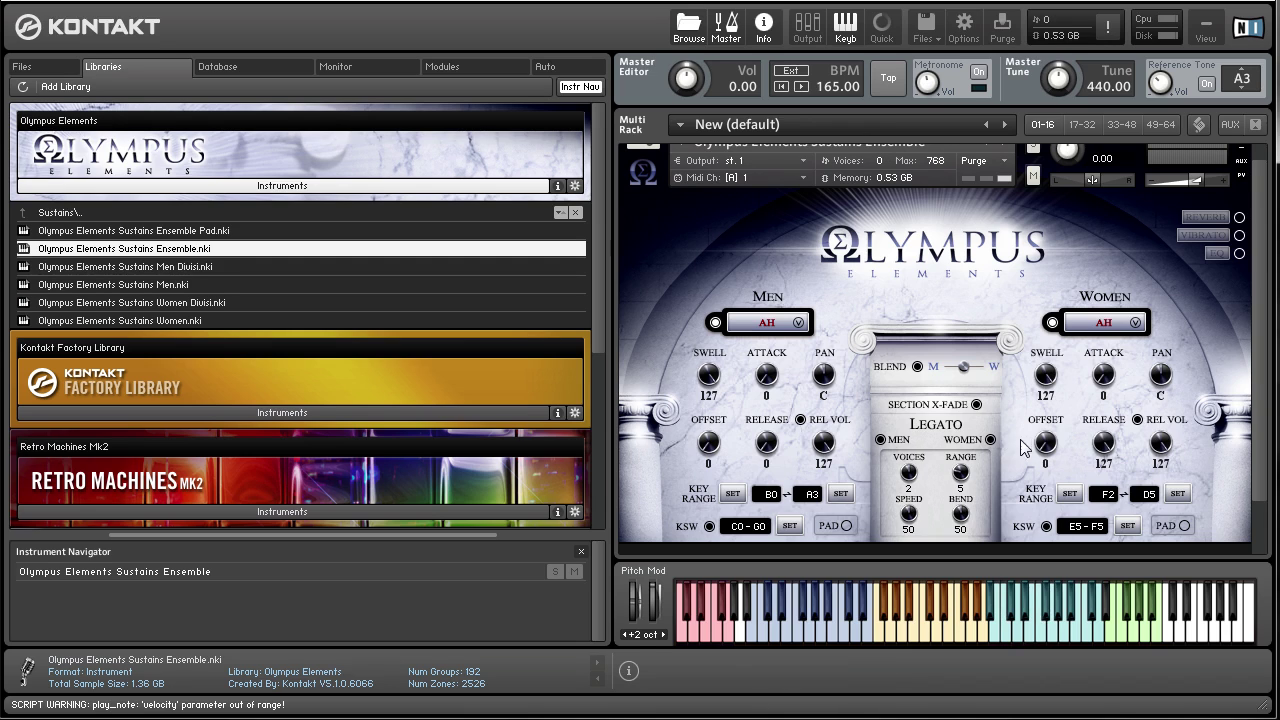
click(880, 439)
scroll(885, 462, up, 1)
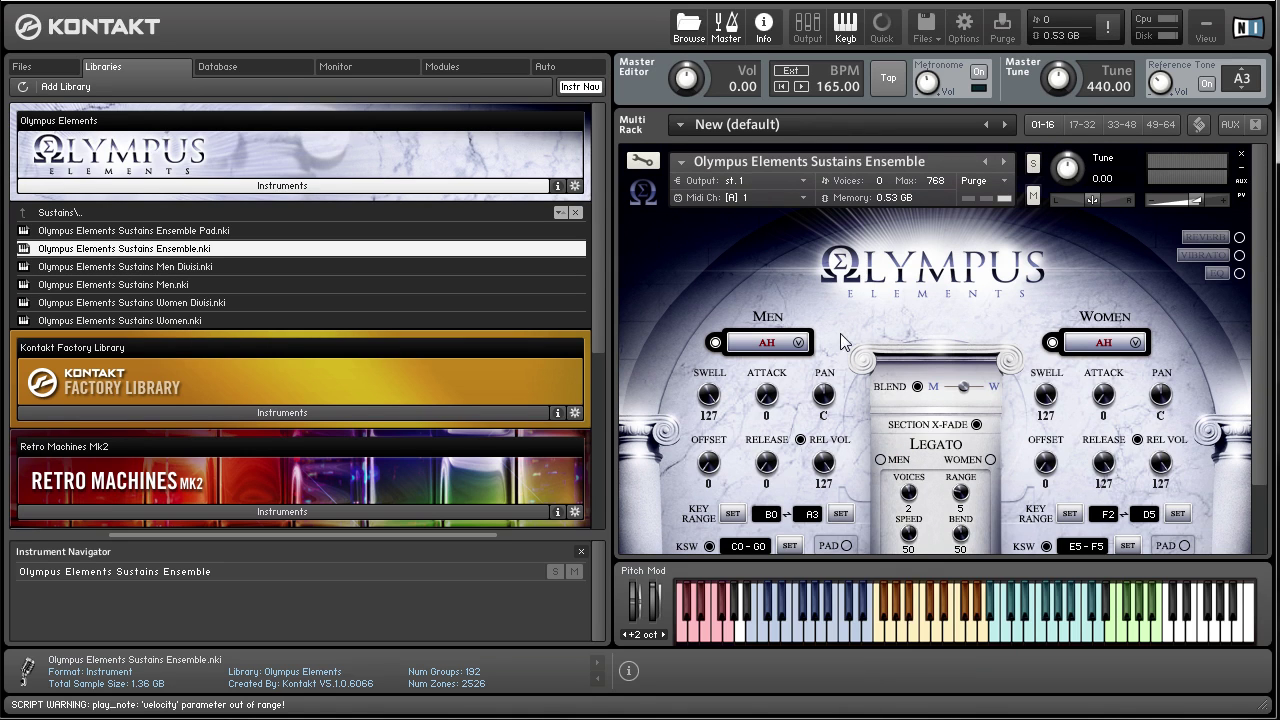
Enable reverb, glance at Vibrato and EQ, then set Size 99% with the Cath M space
click(1213, 238)
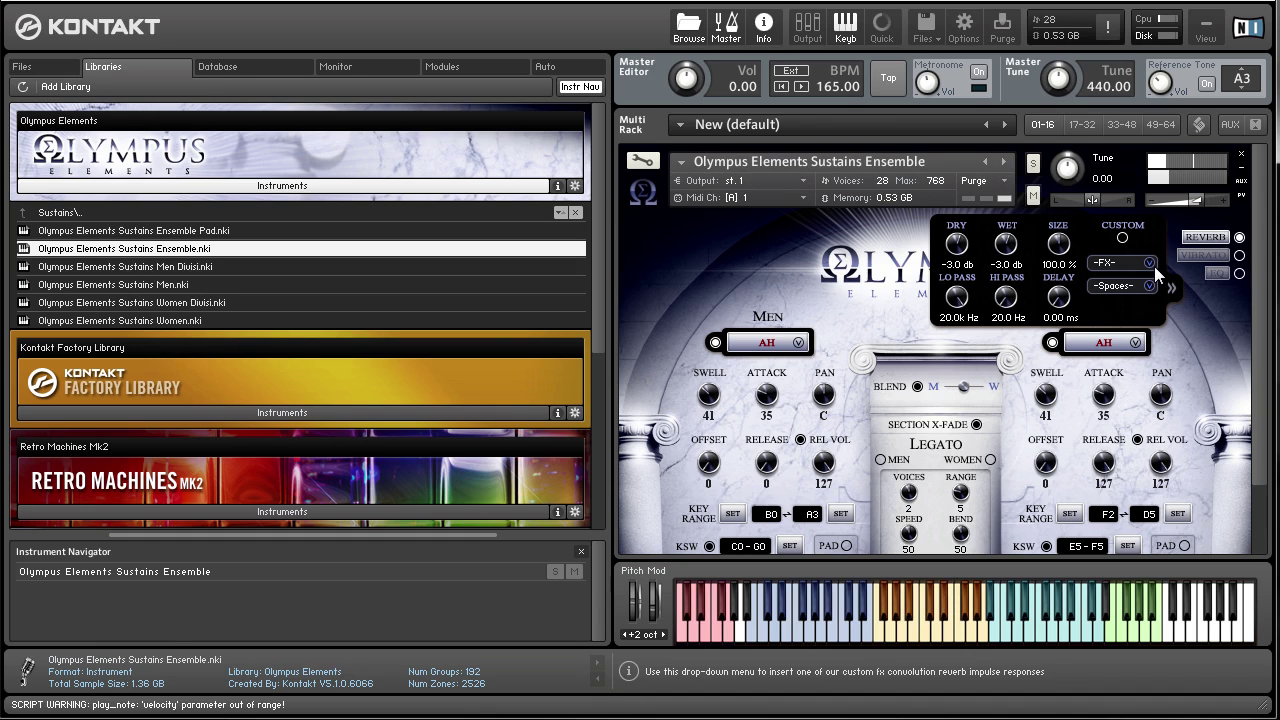
click(1141, 283)
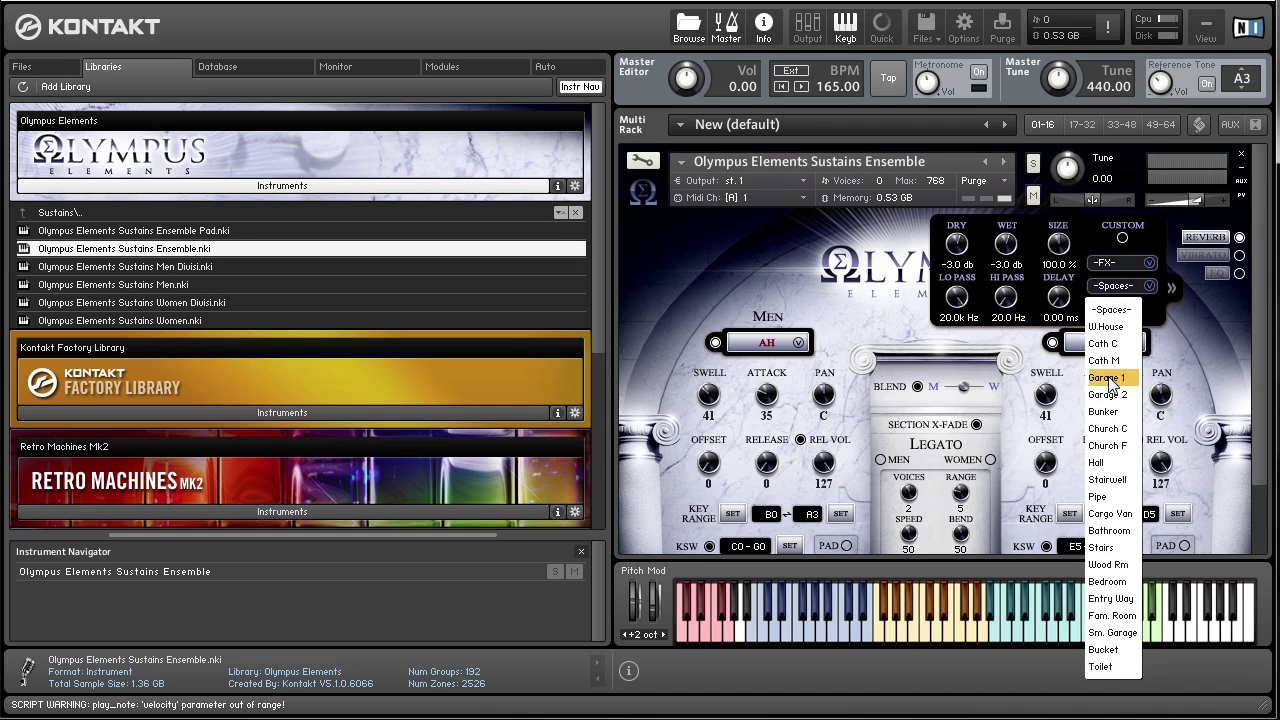
click(1148, 286)
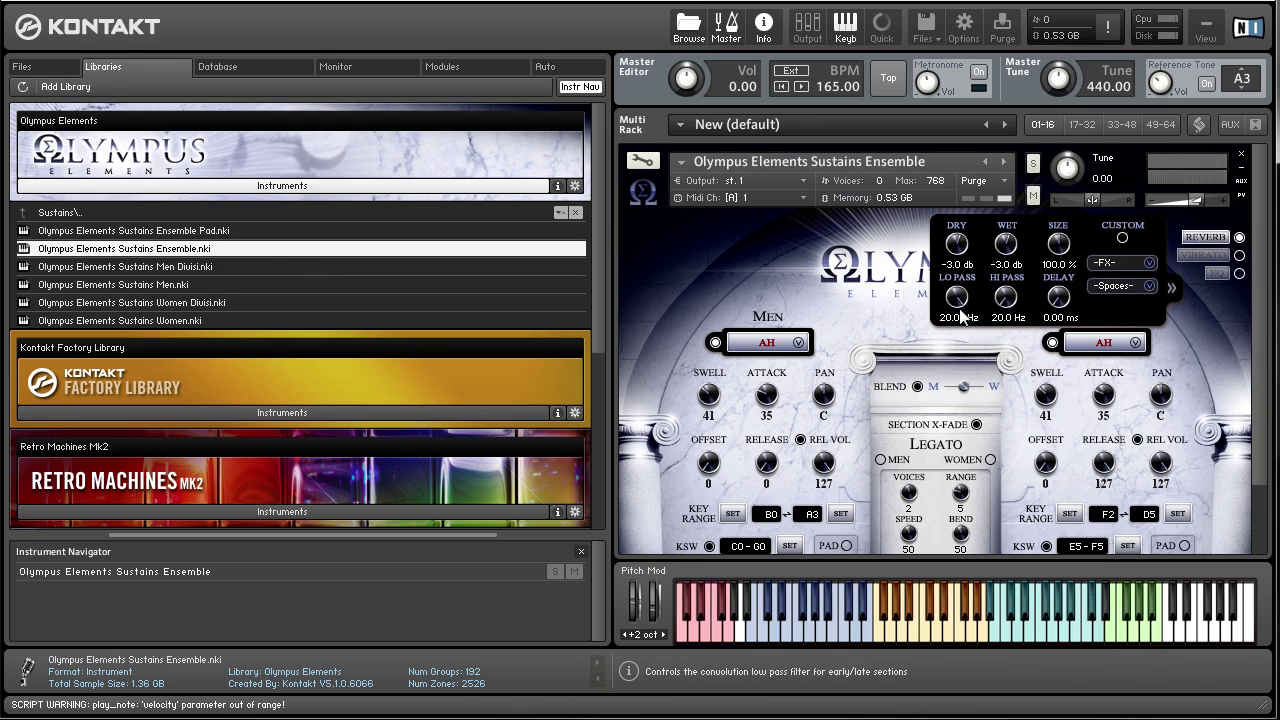
click(1204, 254)
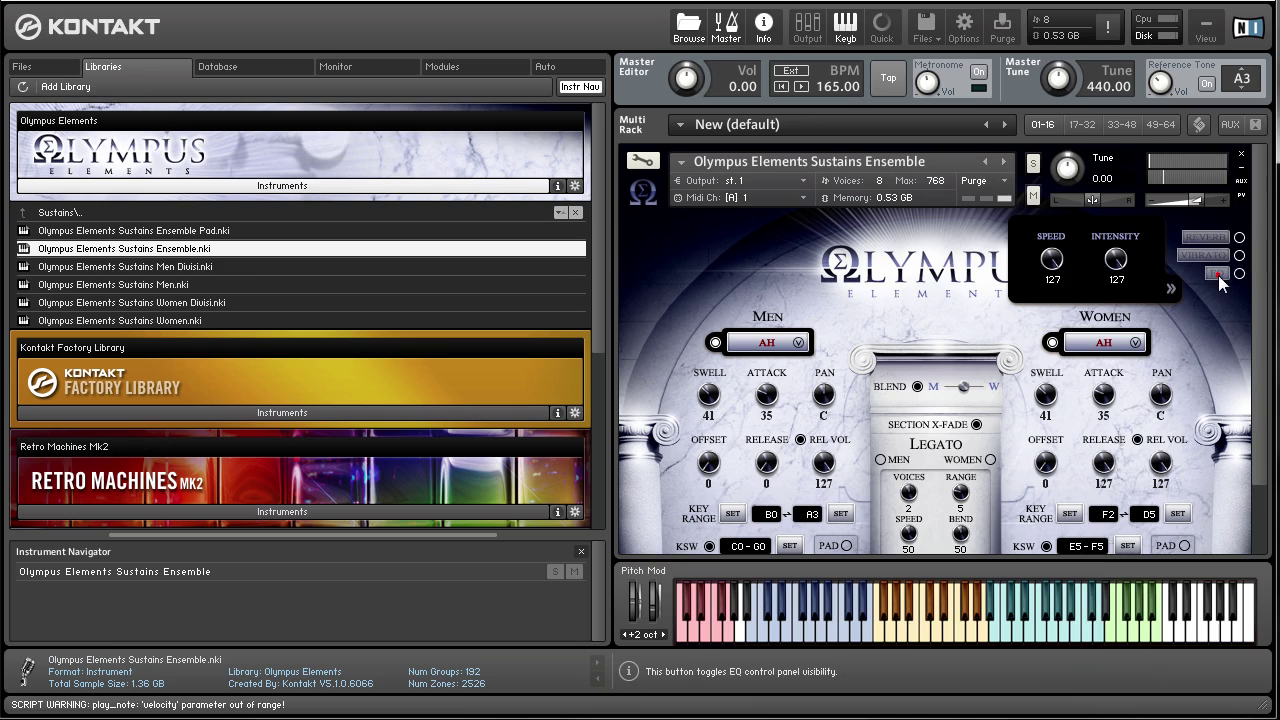
click(1220, 273)
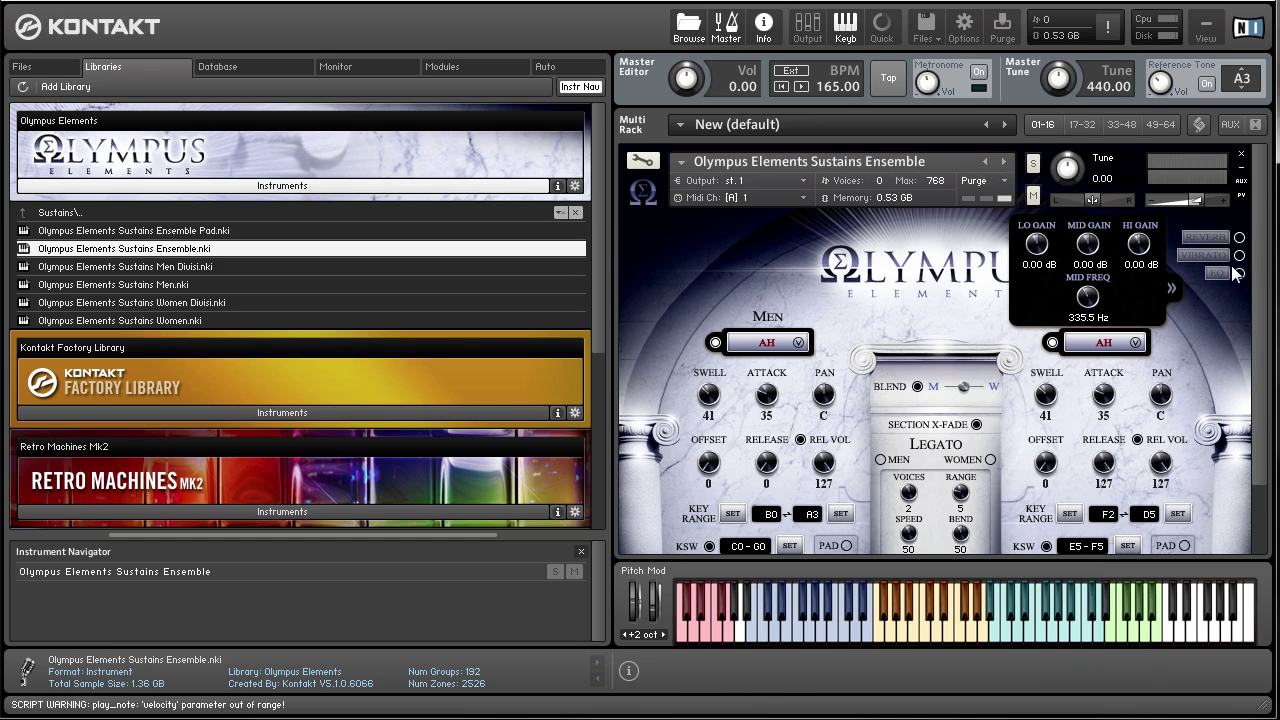
click(1203, 240)
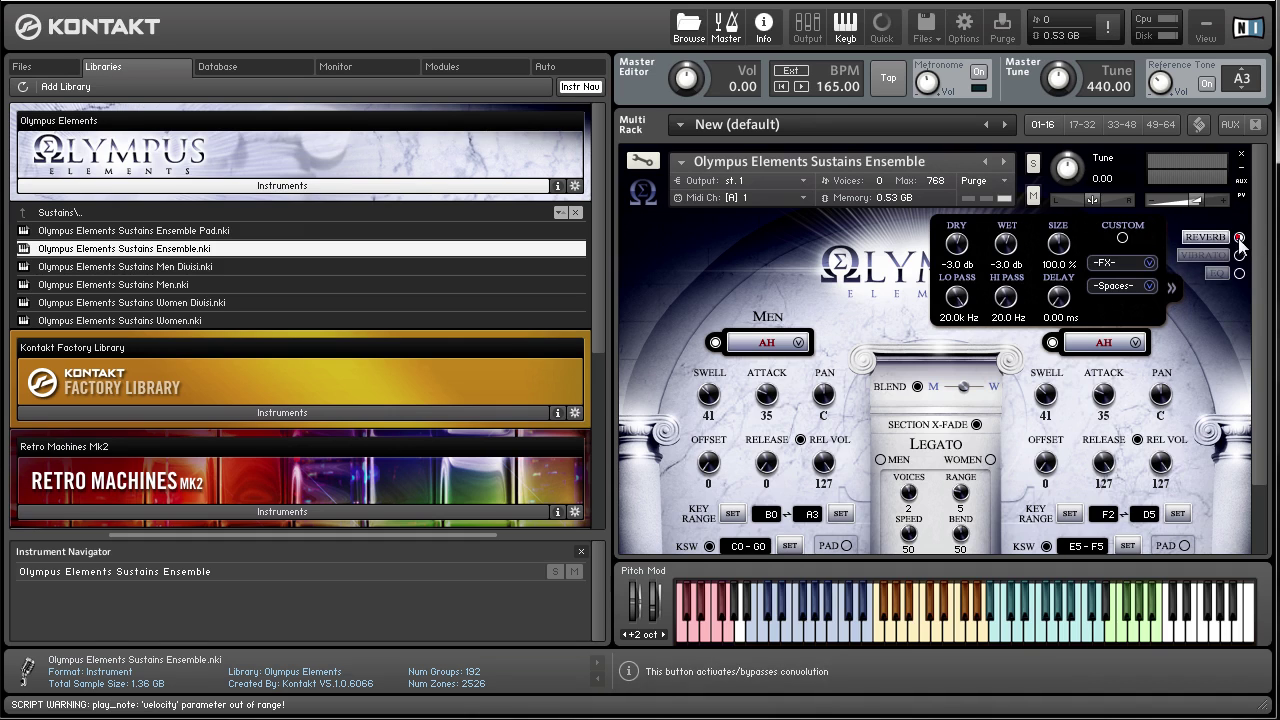
drag(1058, 242, 1065, 267)
click(1138, 287)
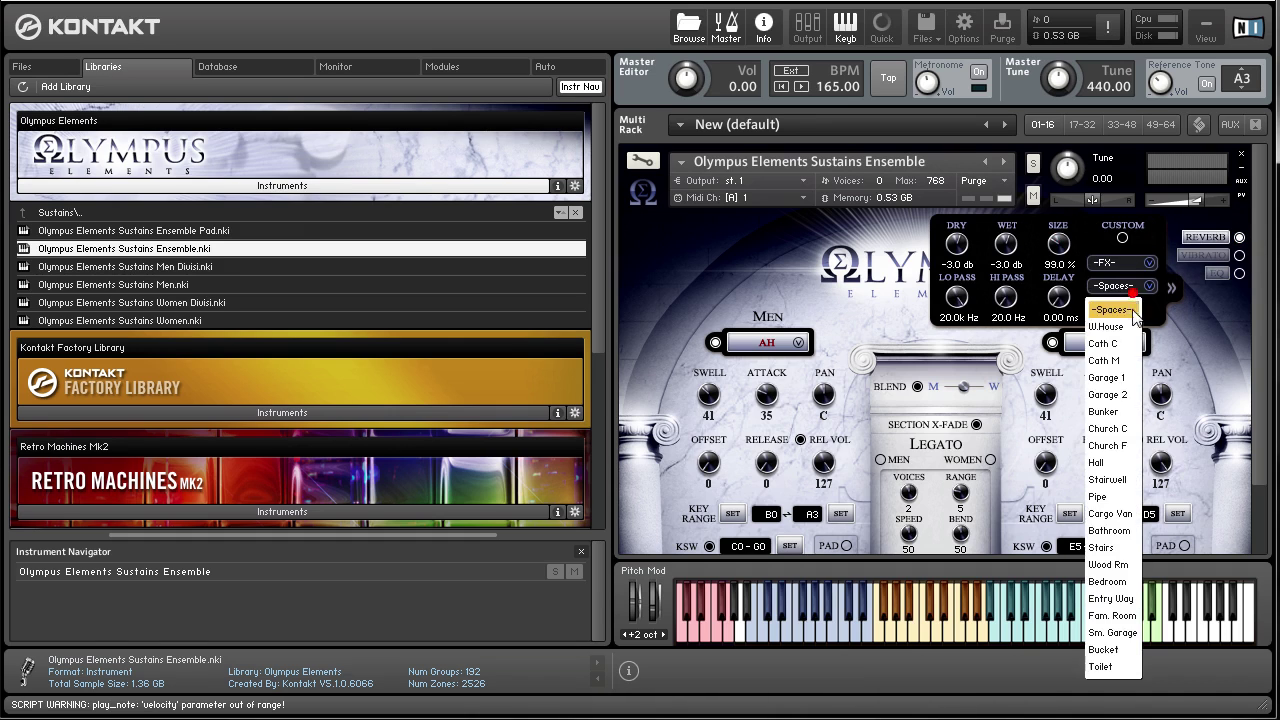
click(1120, 366)
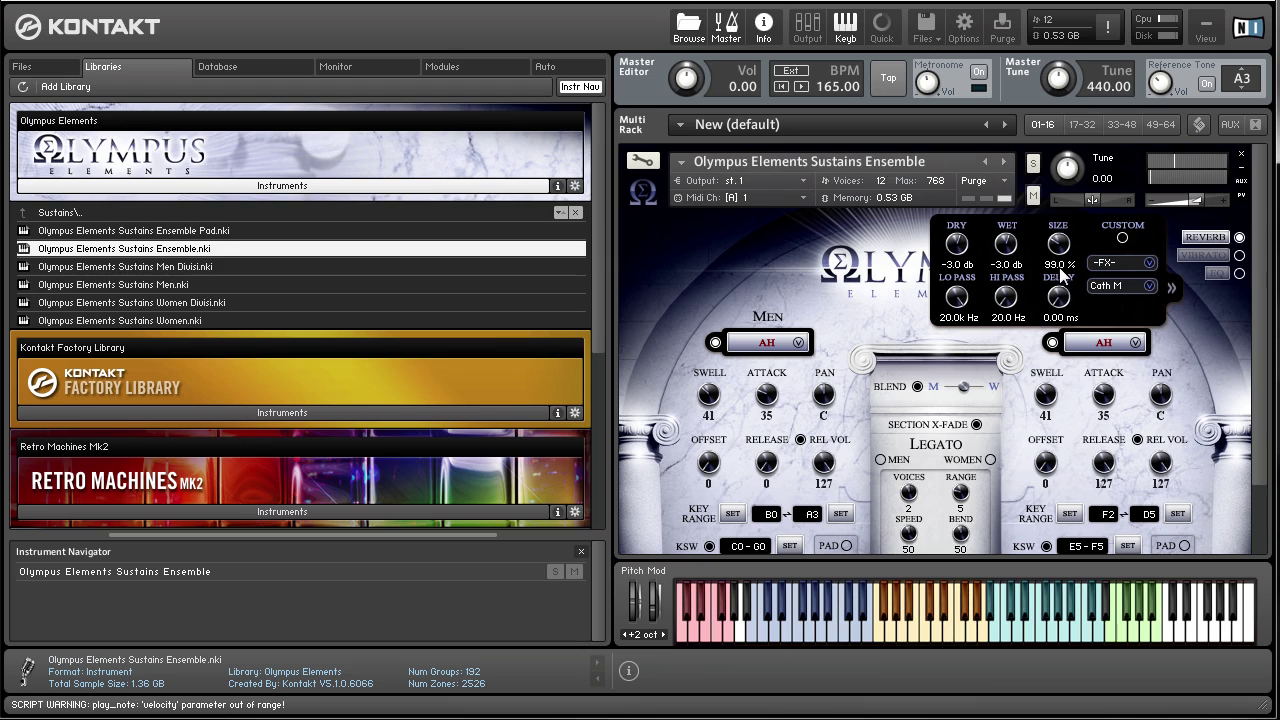
click(269, 378)
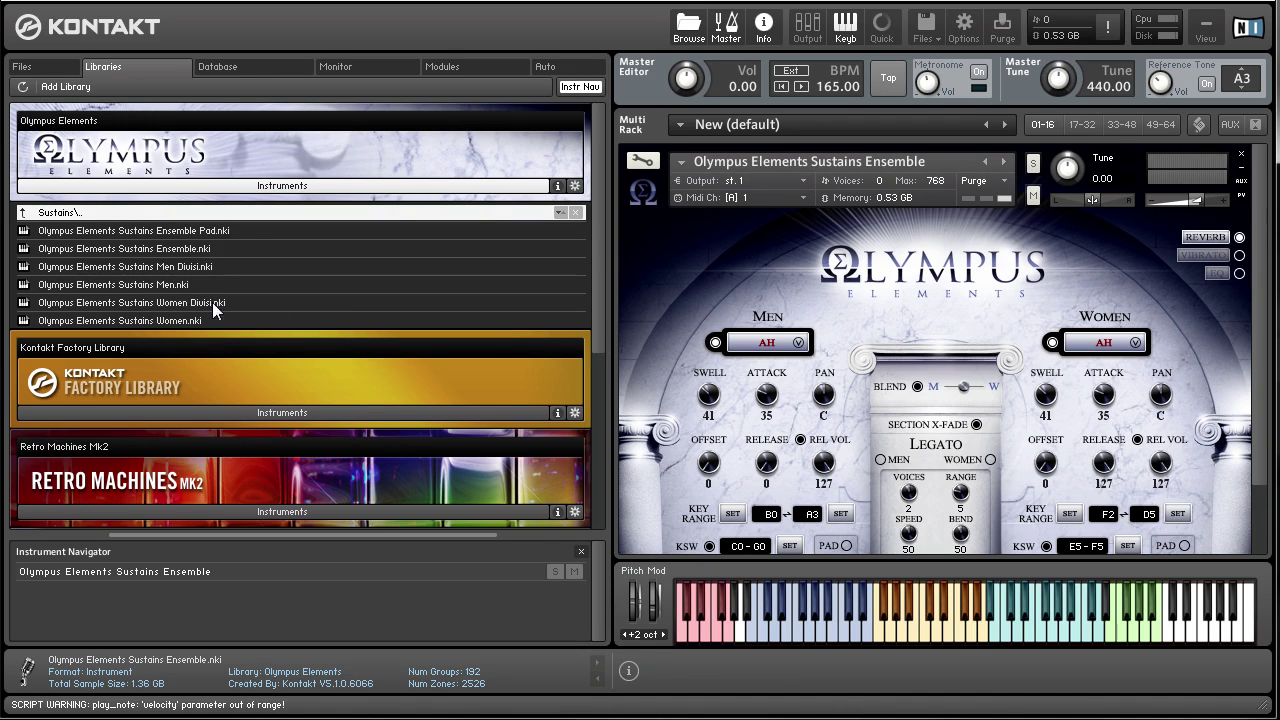
Replace the ensemble with Sustains Men and blend fully toward the second vowel
drag(140, 284, 845, 168)
key(Return)
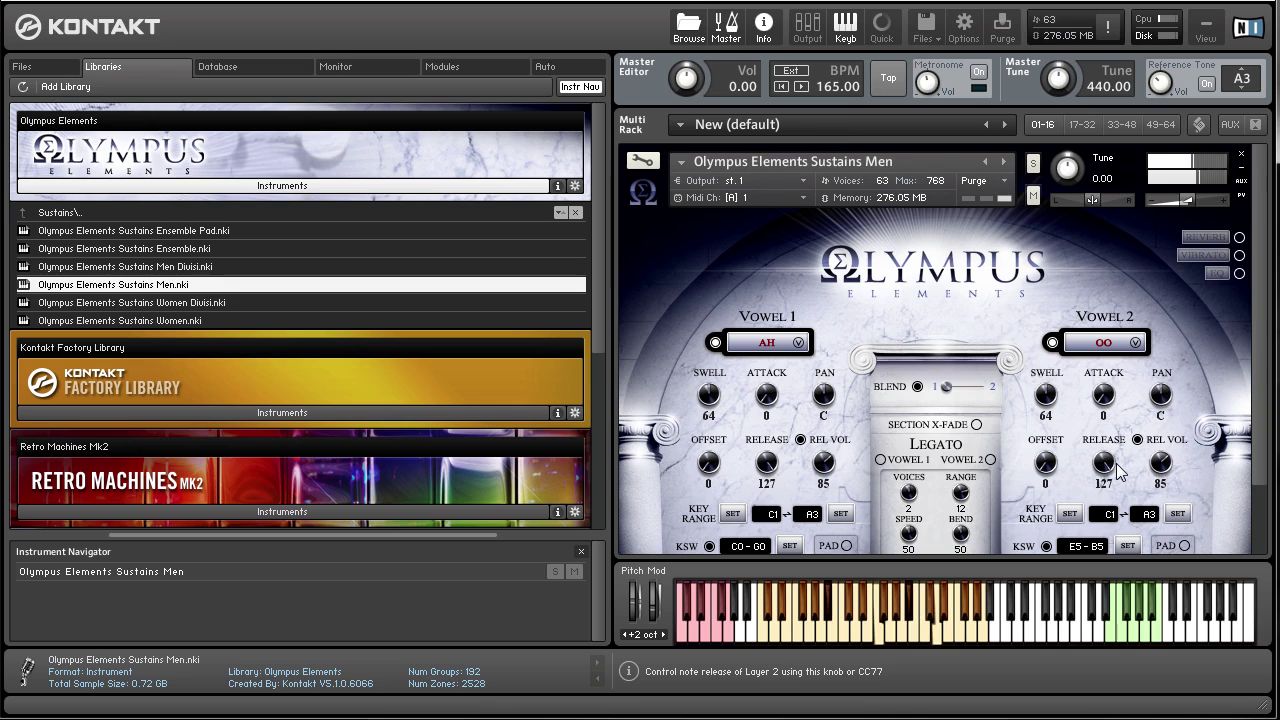
drag(961, 396, 978, 414)
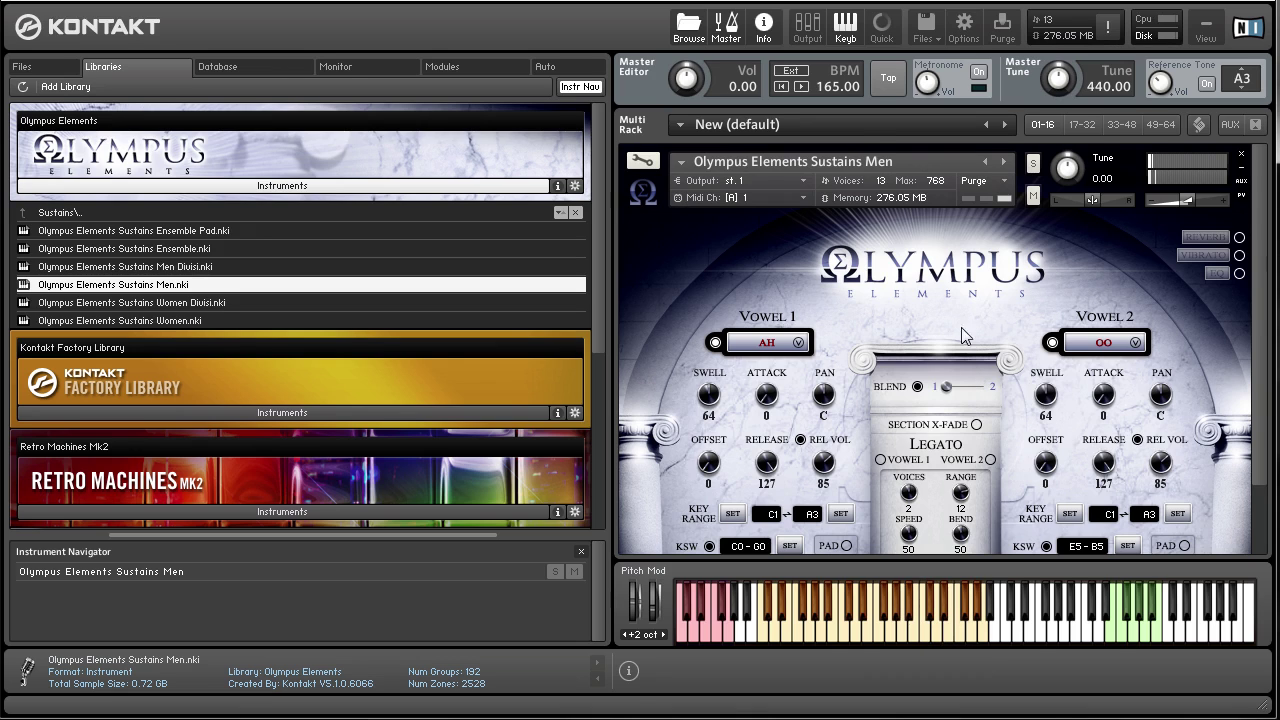
scroll(1108, 385, down, 1)
scroll(1108, 385, up, 1)
scroll(972, 325, down, 1)
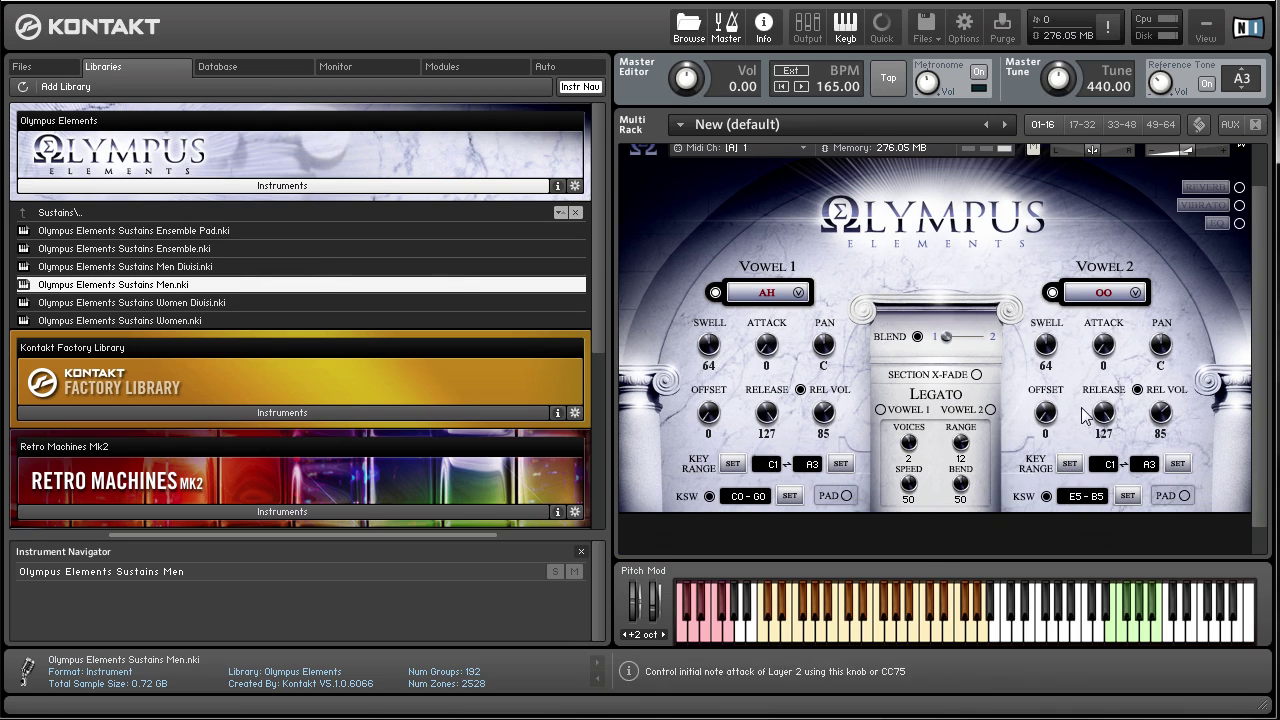
Keep OO as the second vowel and switch the reverb on
click(1104, 294)
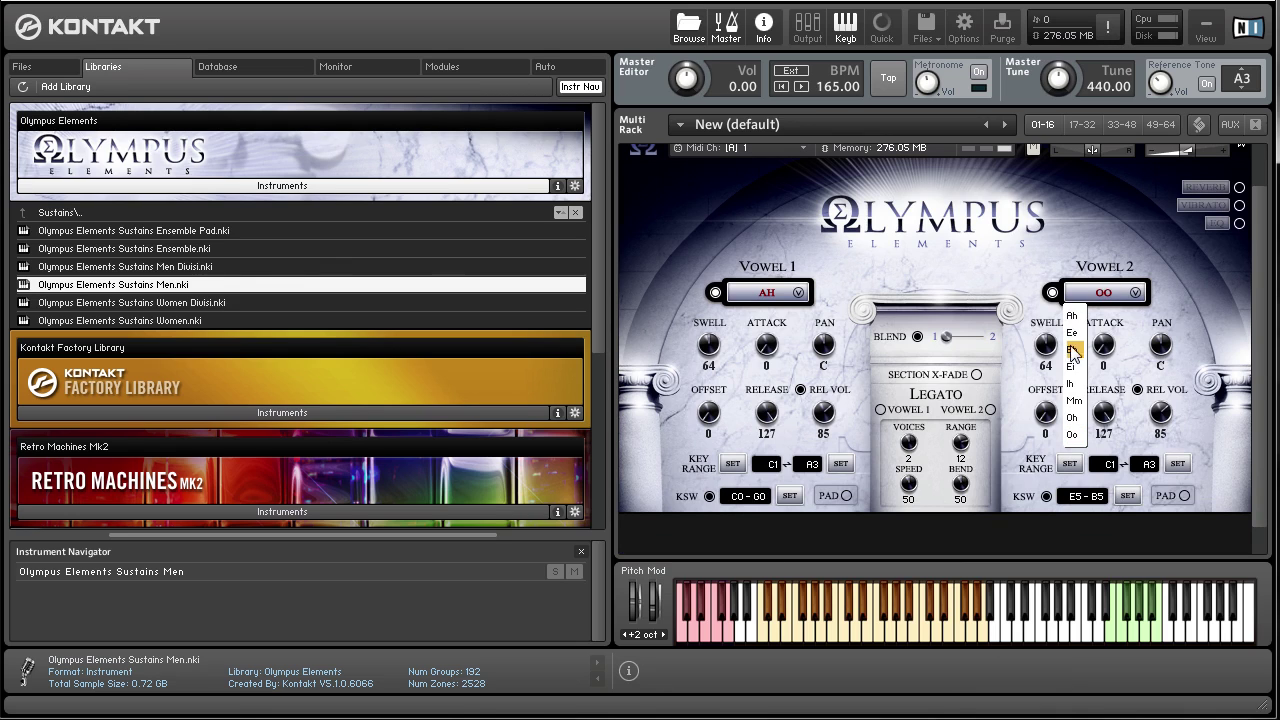
click(975, 276)
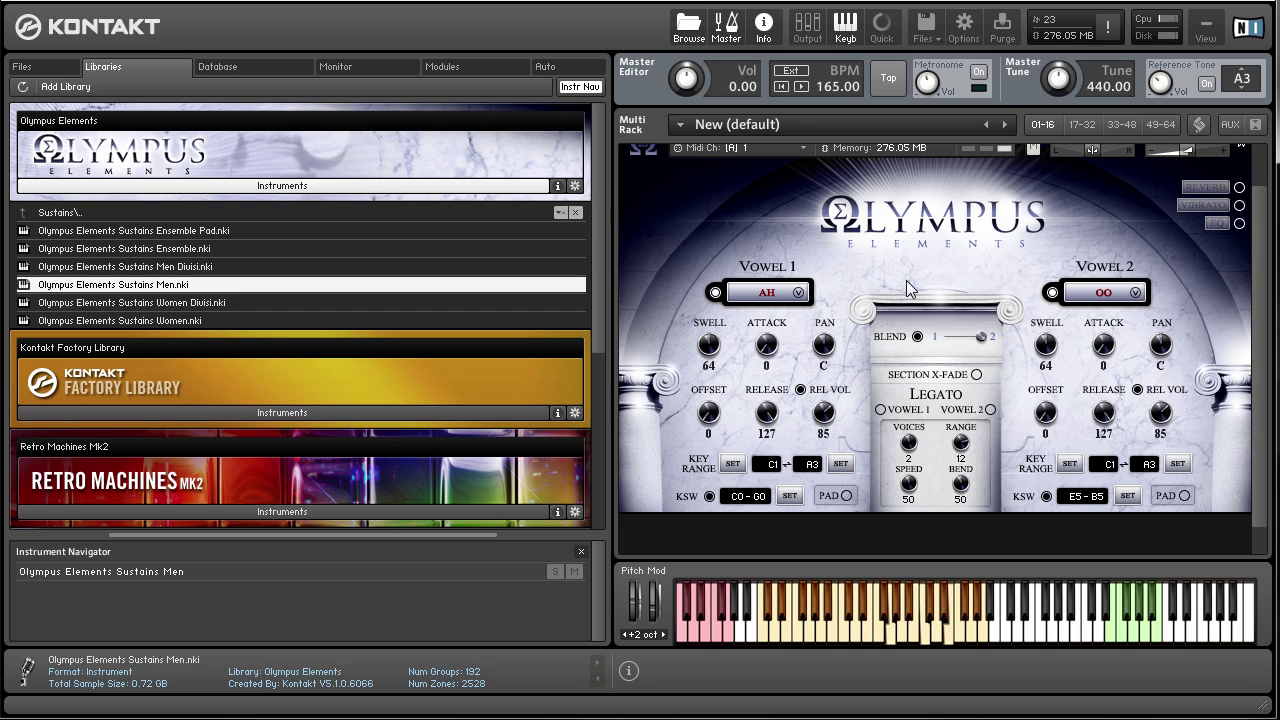
click(1239, 187)
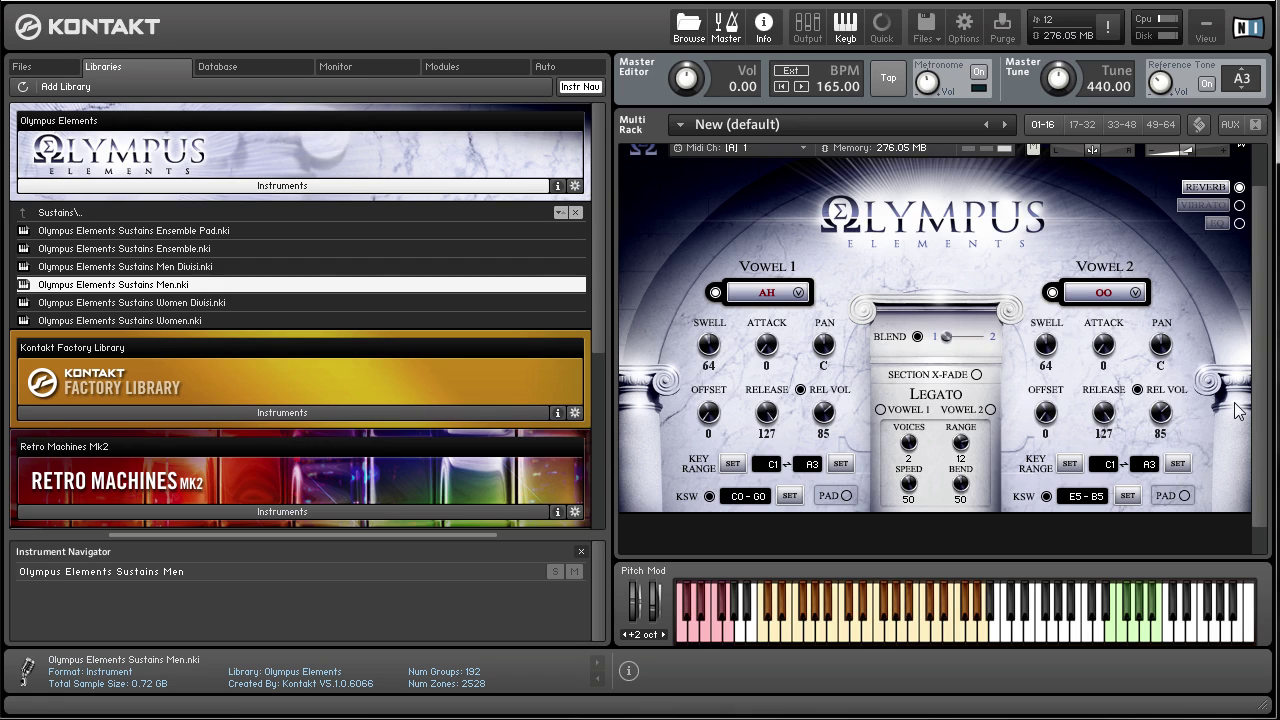
Load Sustains Men Divisi and turn on bass–tenor blending, shifted toward the tenors
click(180, 268)
drag(876, 154, 878, 158)
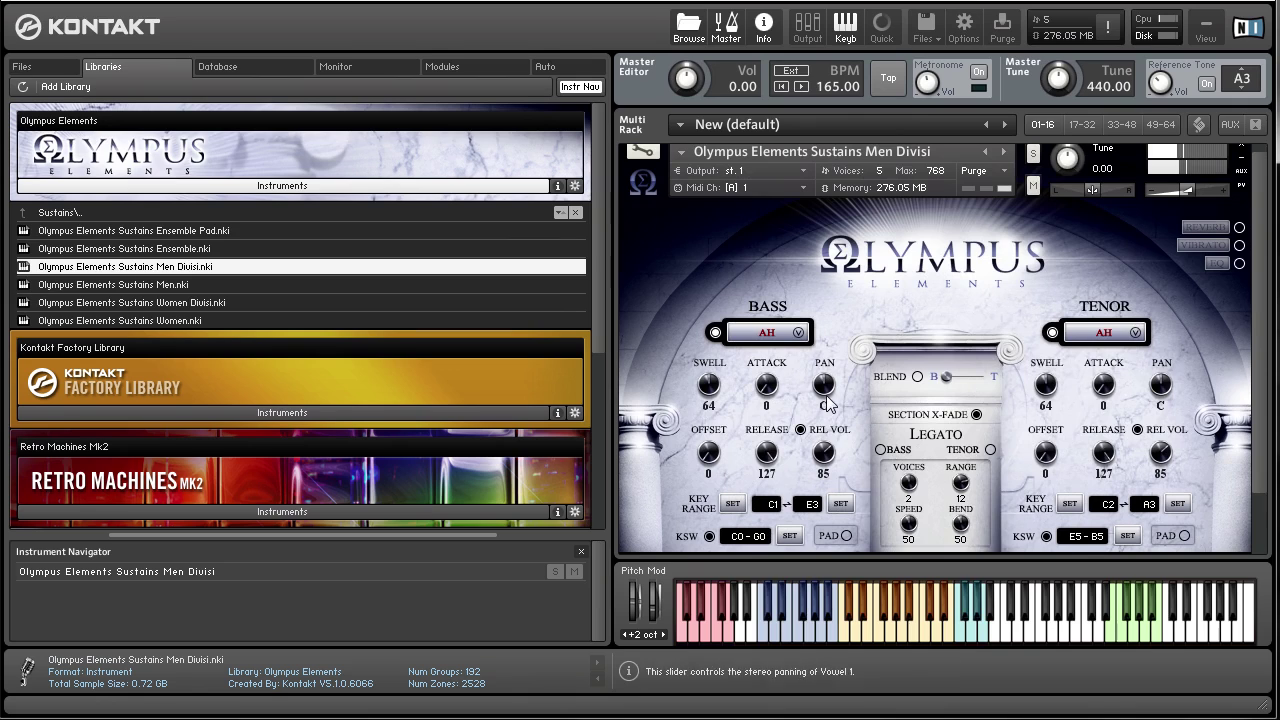
click(918, 379)
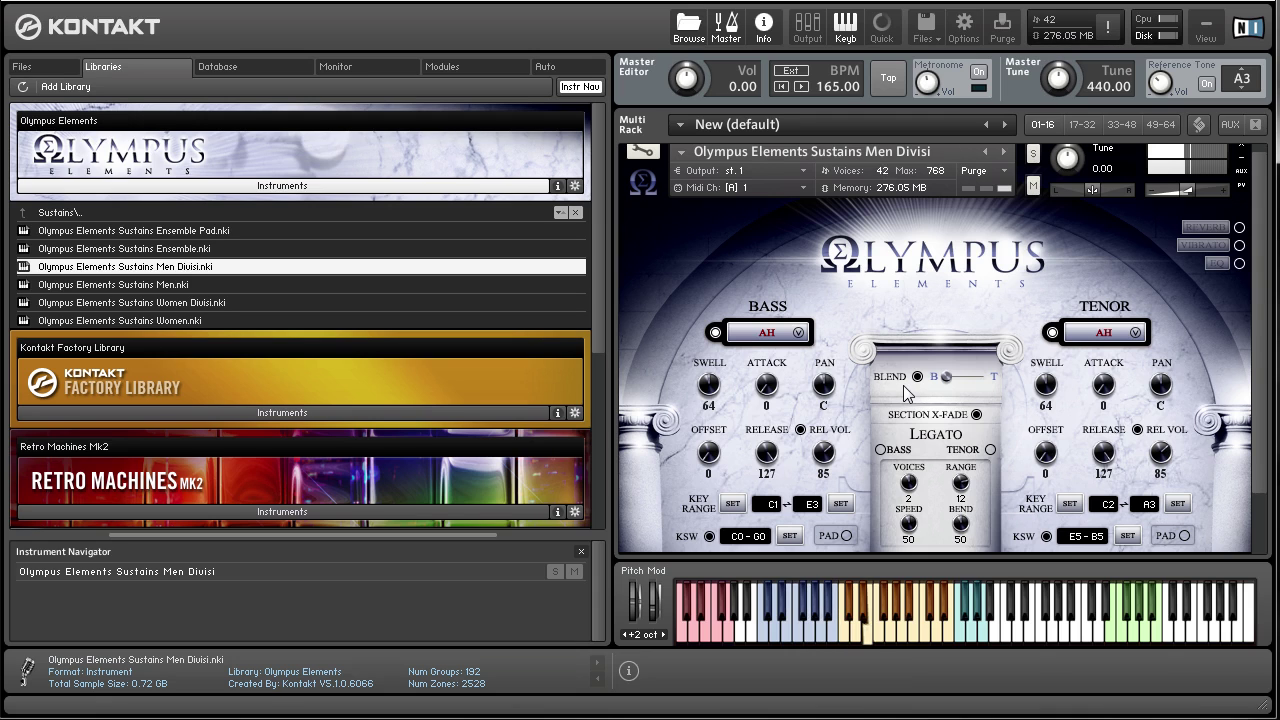
scroll(904, 390, down, 1)
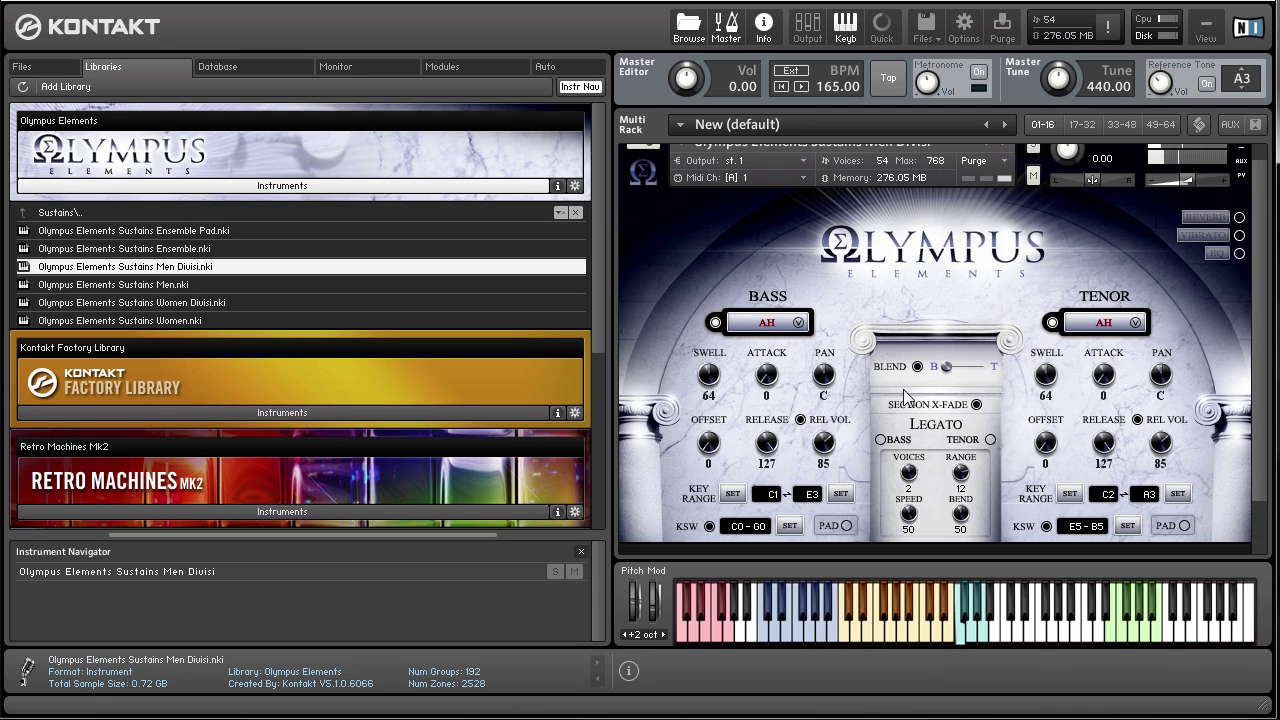
drag(937, 368, 982, 367)
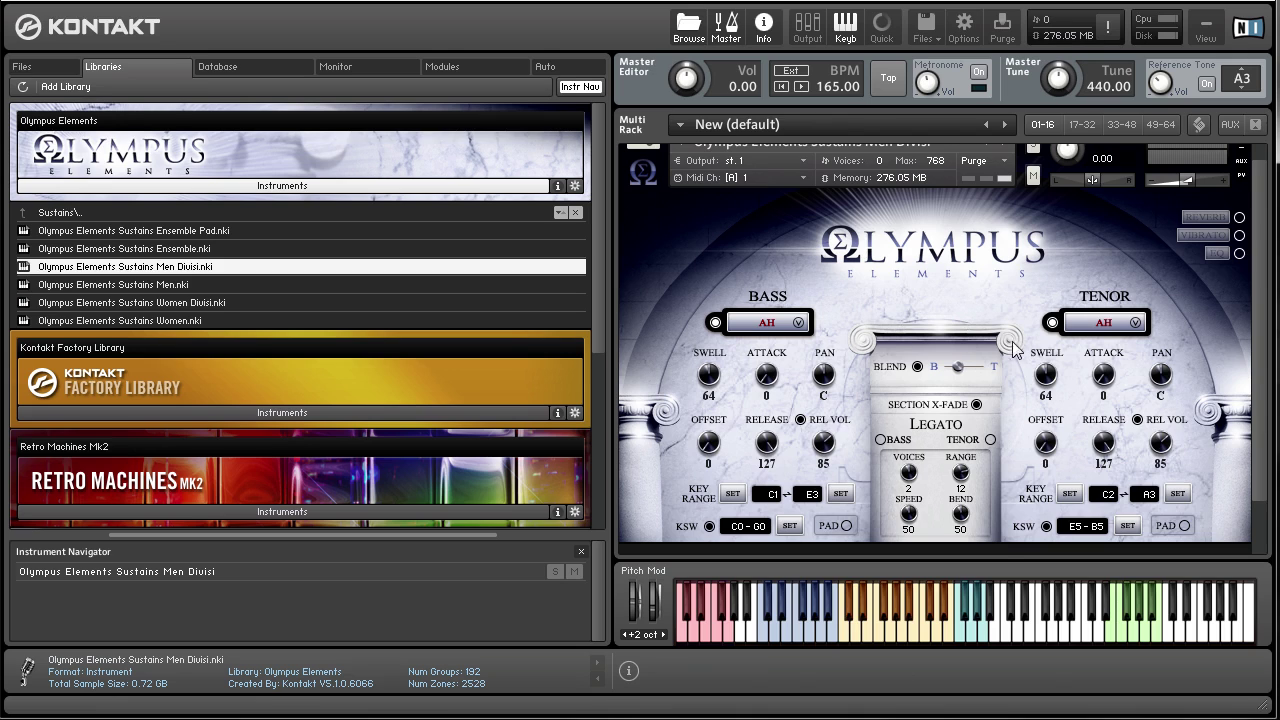
Check the tenor vowel list, fine-tune the blend, and return to the category folders
click(1122, 328)
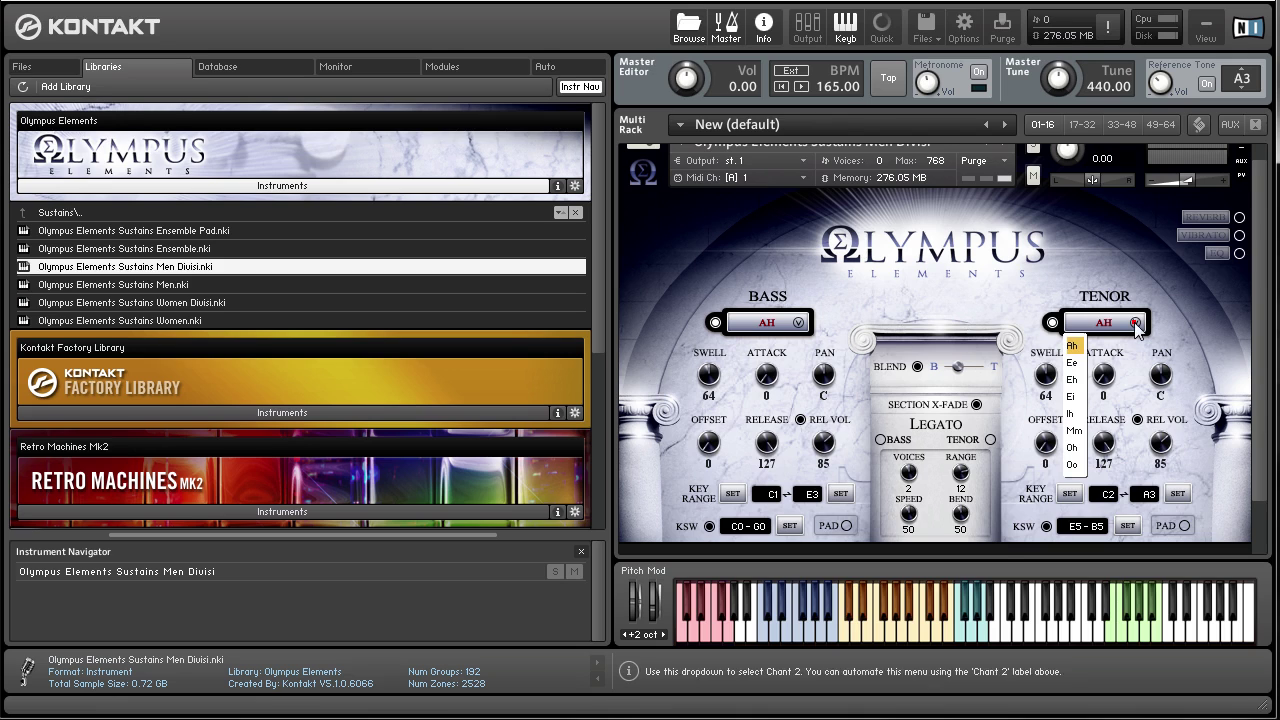
click(957, 370)
drag(957, 372, 862, 378)
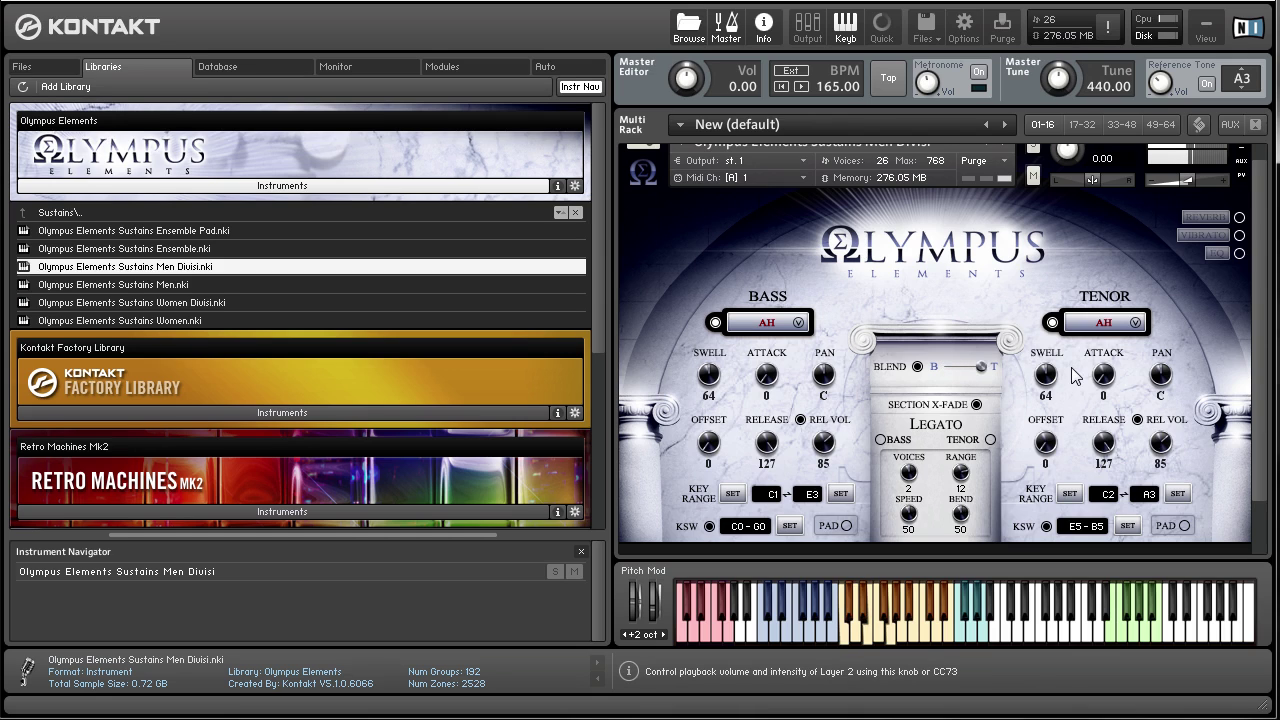
click(963, 368)
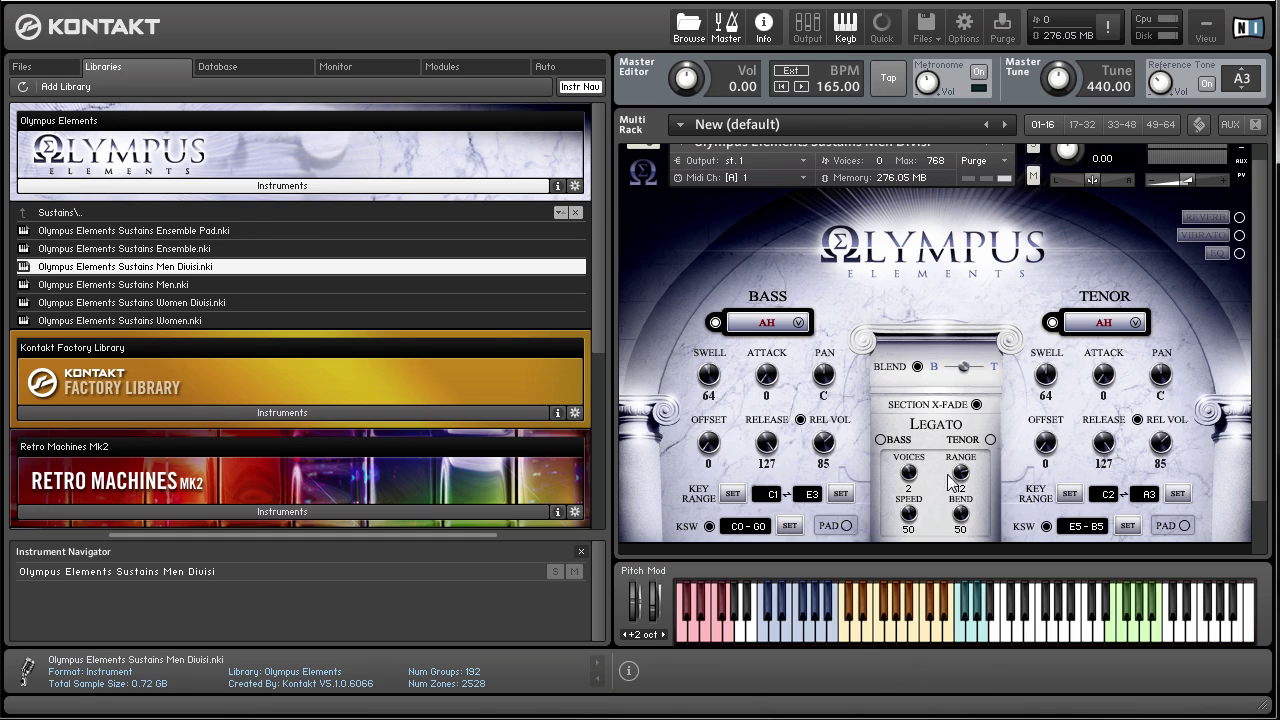
scroll(1234, 526, down, 1)
scroll(1210, 525, up, 2)
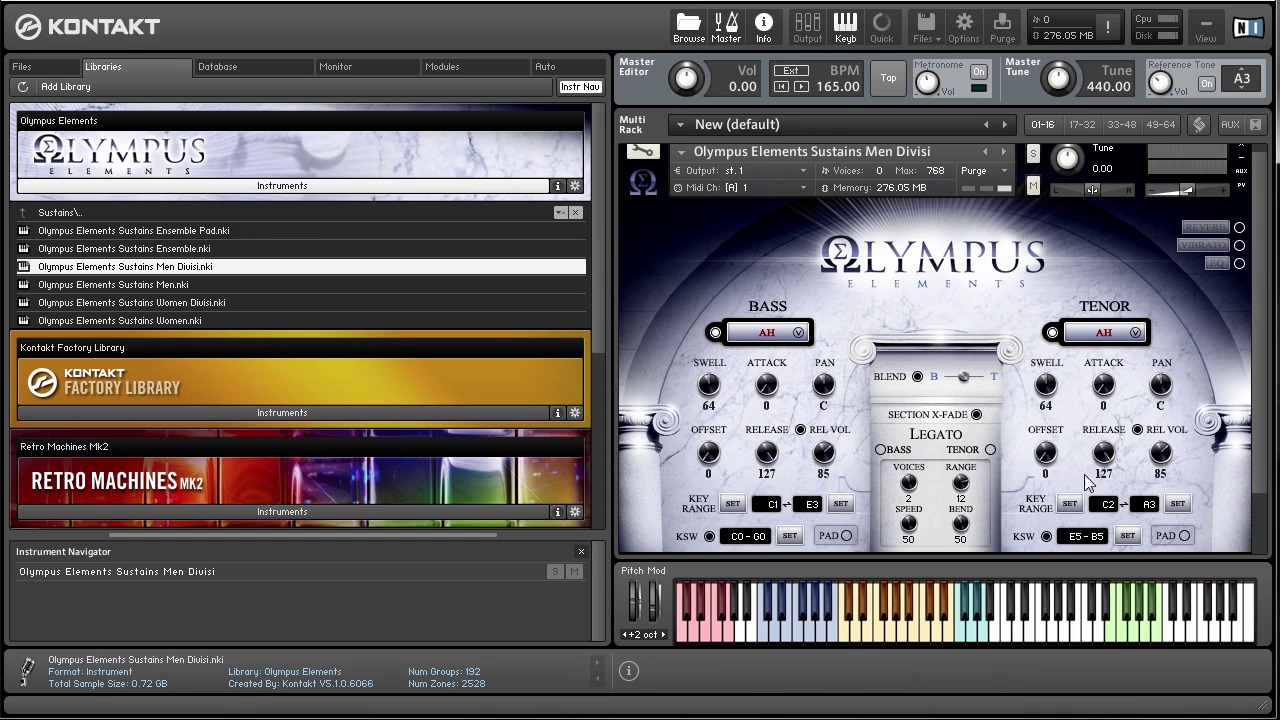
click(318, 207)
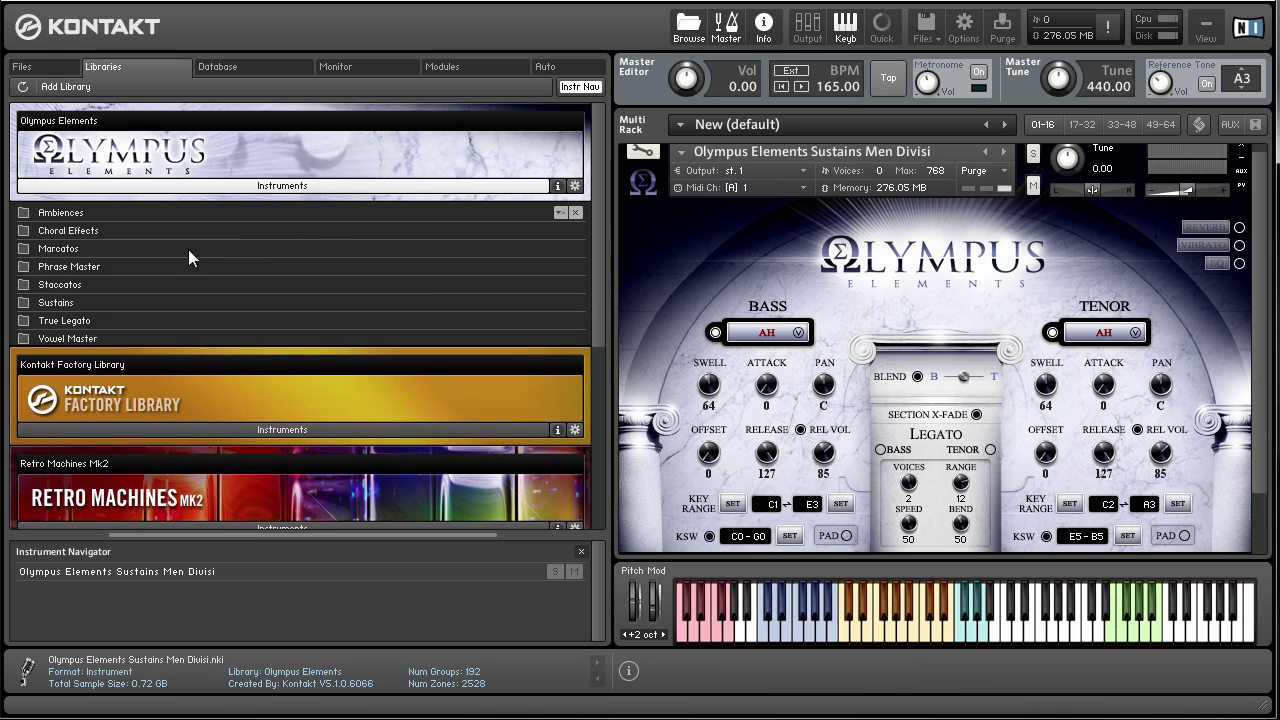
Load Vowel Master Ensemble from the Vowel Master folder
click(70, 338)
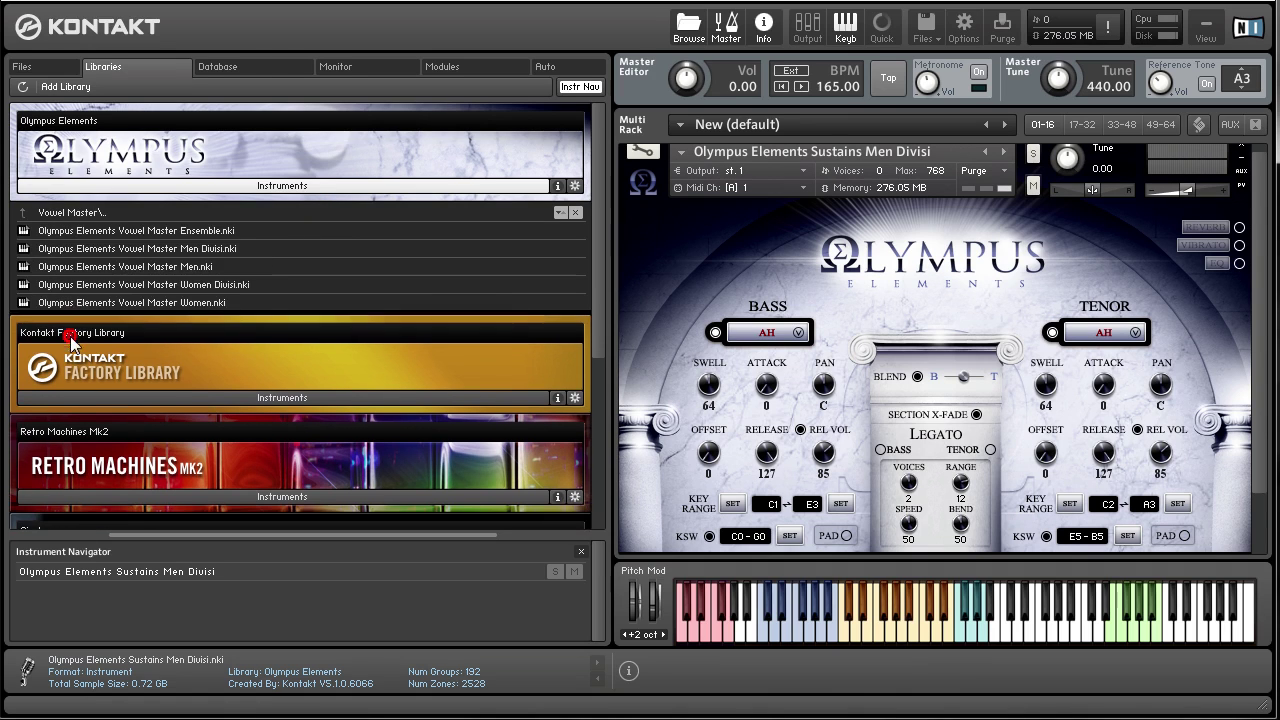
double_click(126, 231)
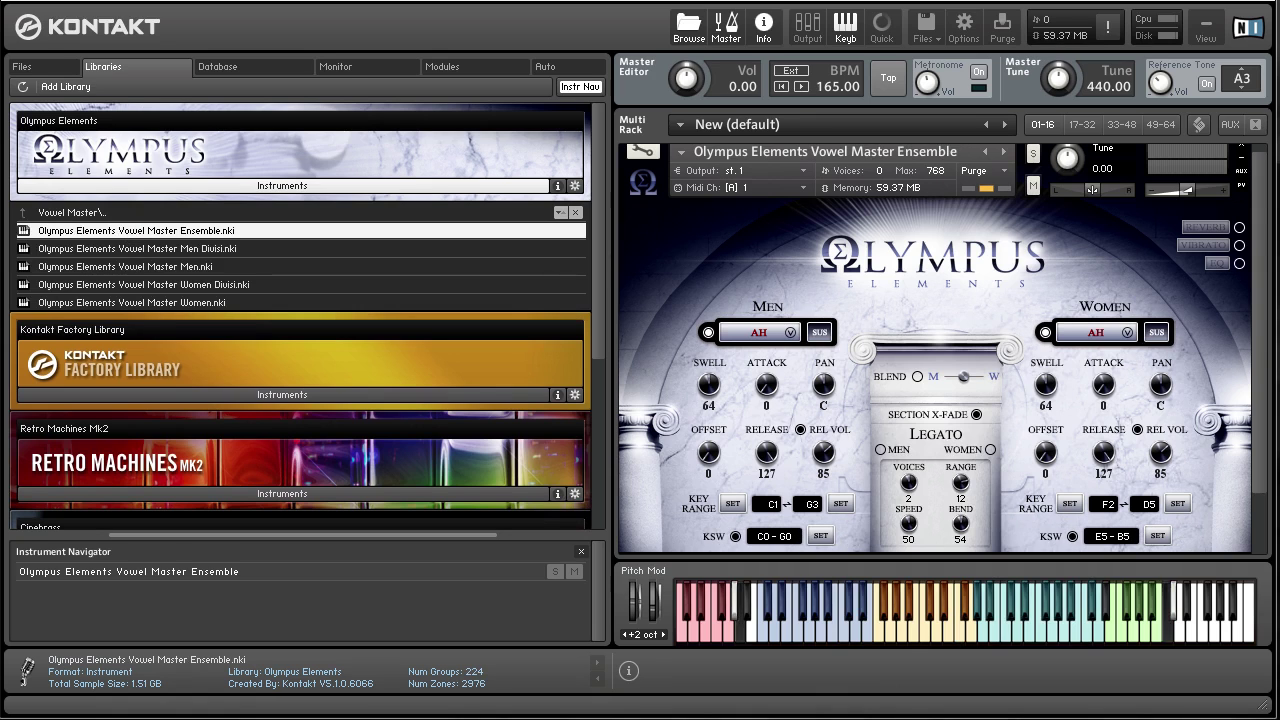
scroll(1266, 230, down, 2)
scroll(1268, 205, up, 2)
scroll(1266, 205, down, 2)
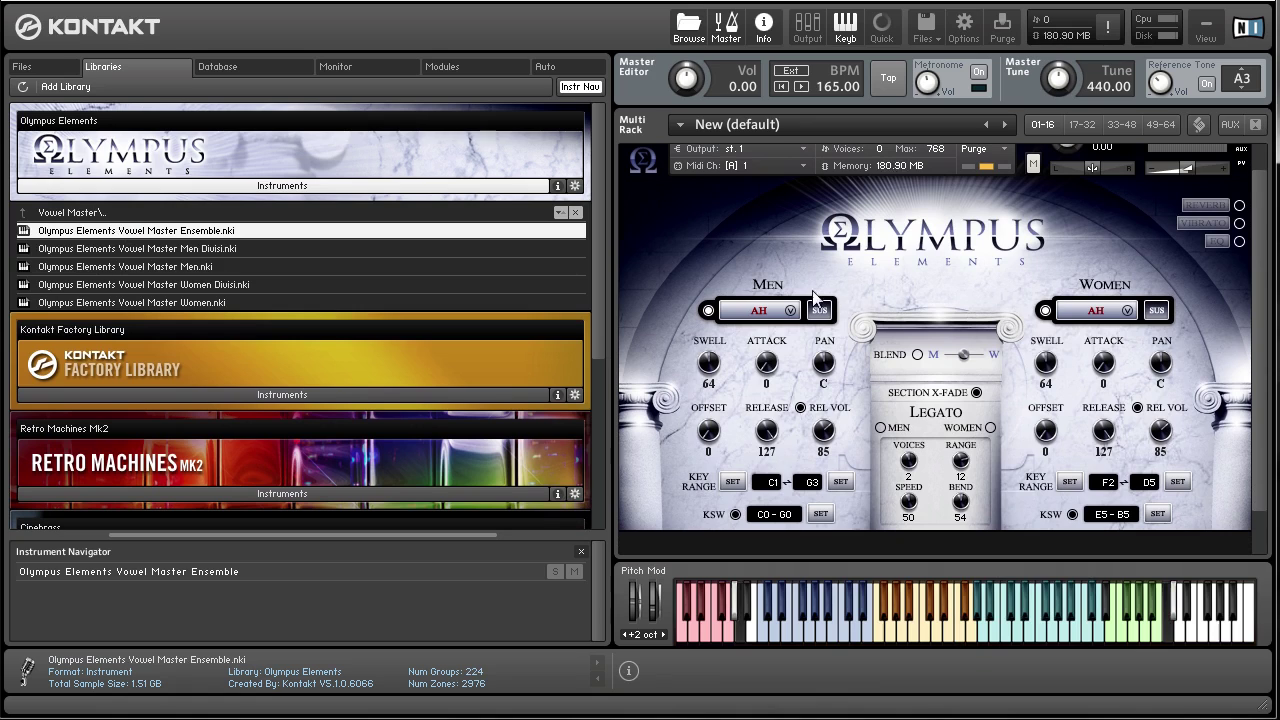
Toggle both Men and Women sections between staccato and sustain, ending on staccato
click(819, 310)
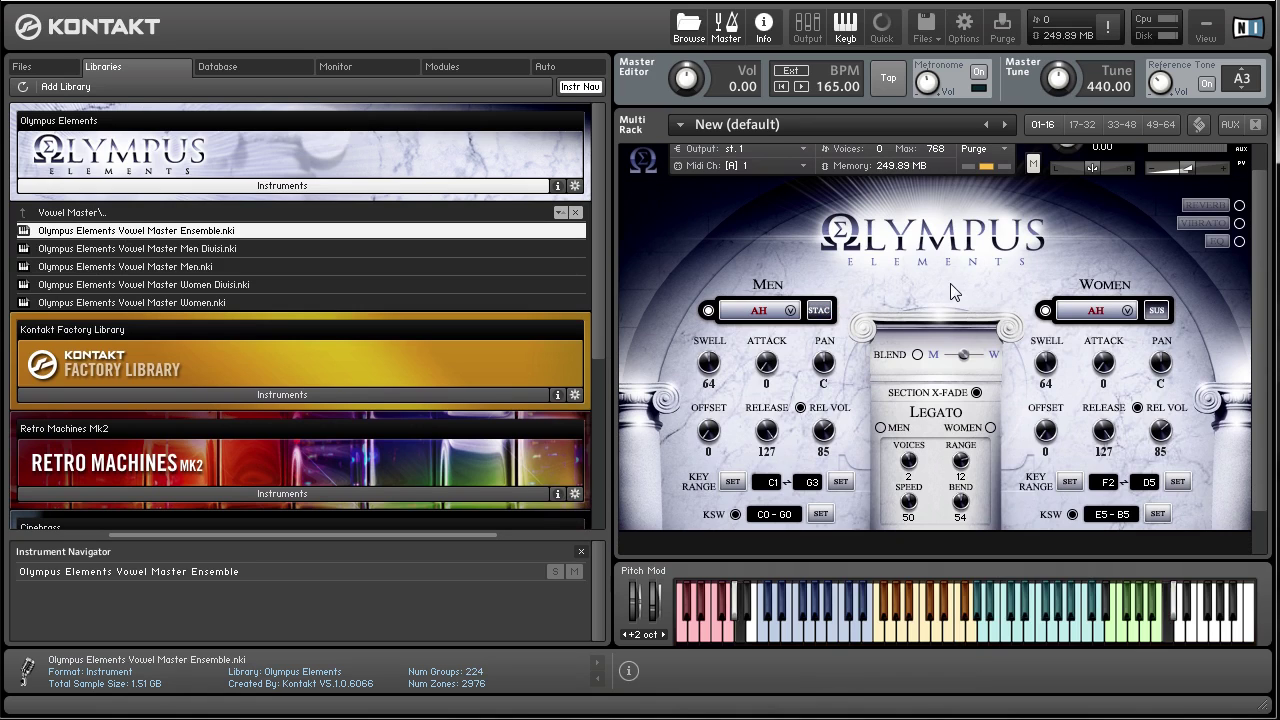
click(1165, 312)
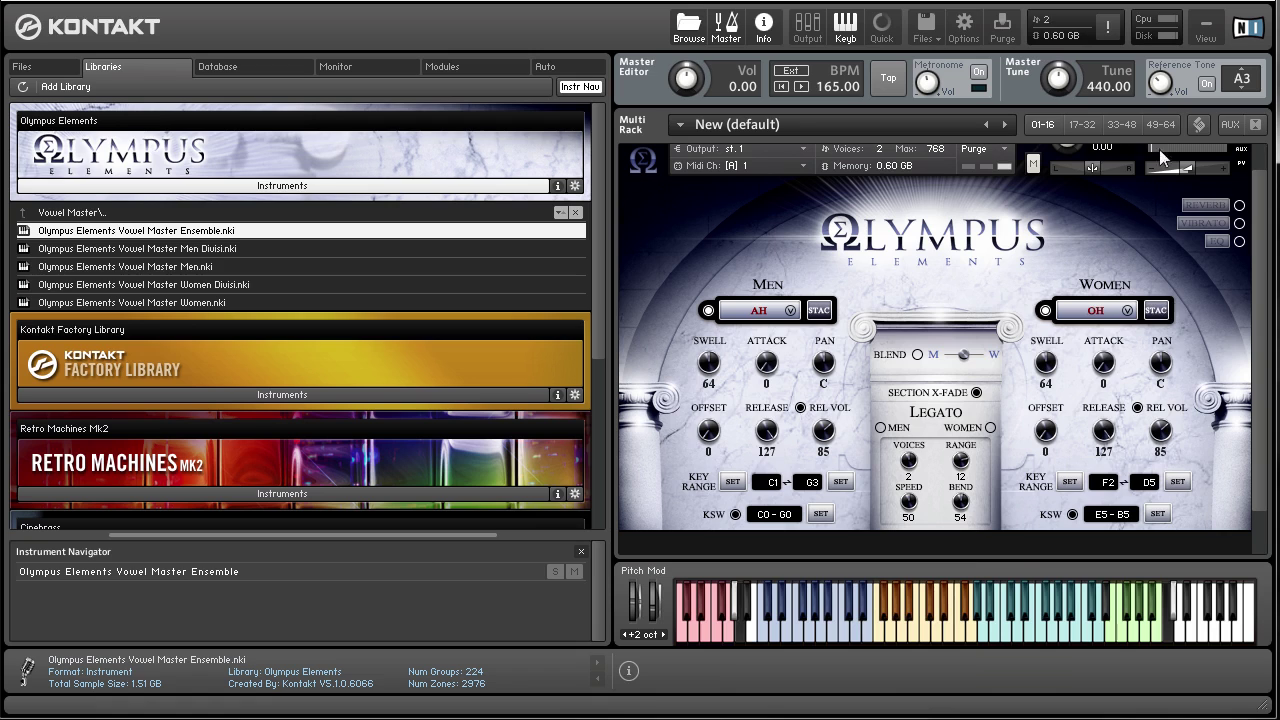
click(816, 312)
click(1157, 312)
Browse past Staccatos to the Marcatos folder and load Marcato Ensemble.nki into the rack
double_click(195, 212)
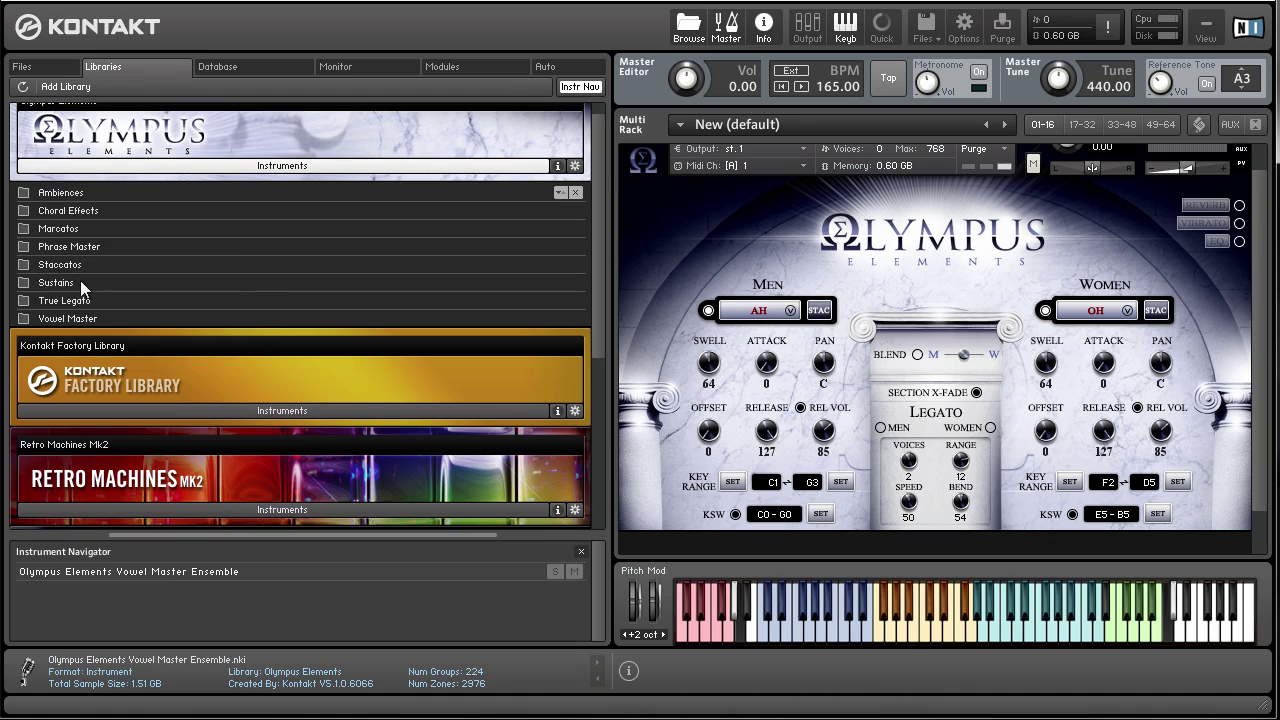
double_click(79, 262)
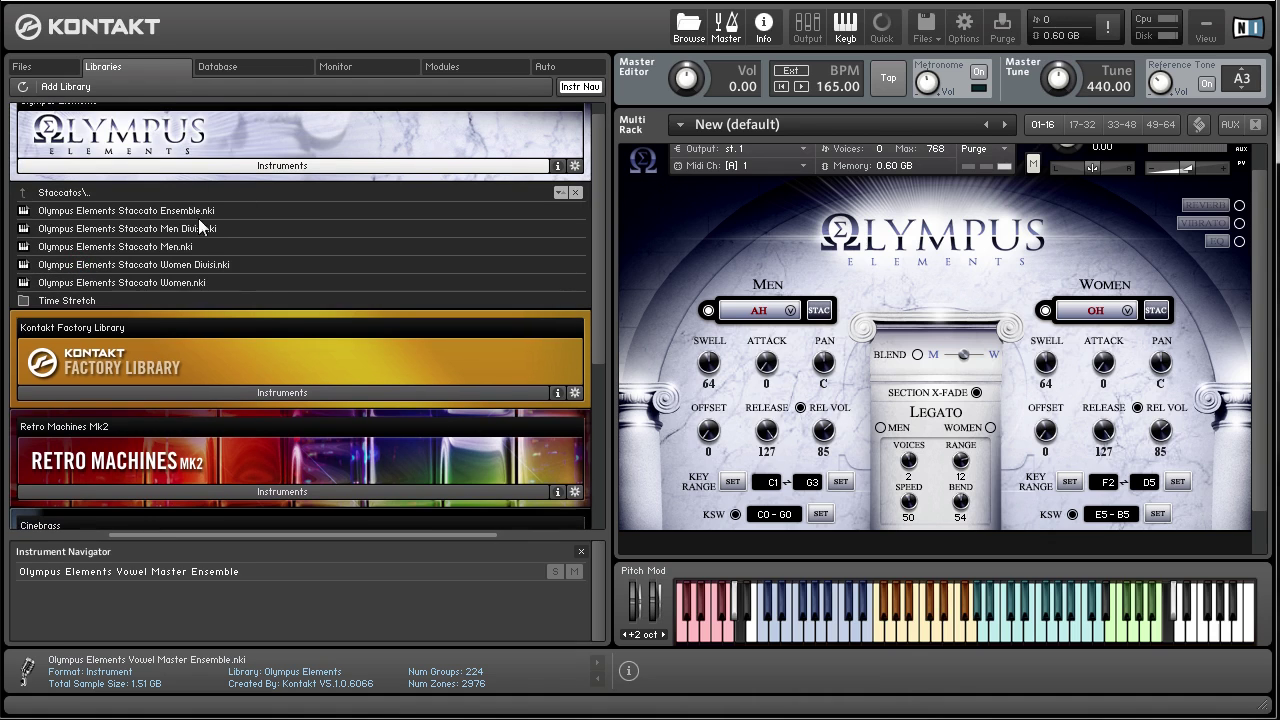
click(124, 211)
double_click(100, 193)
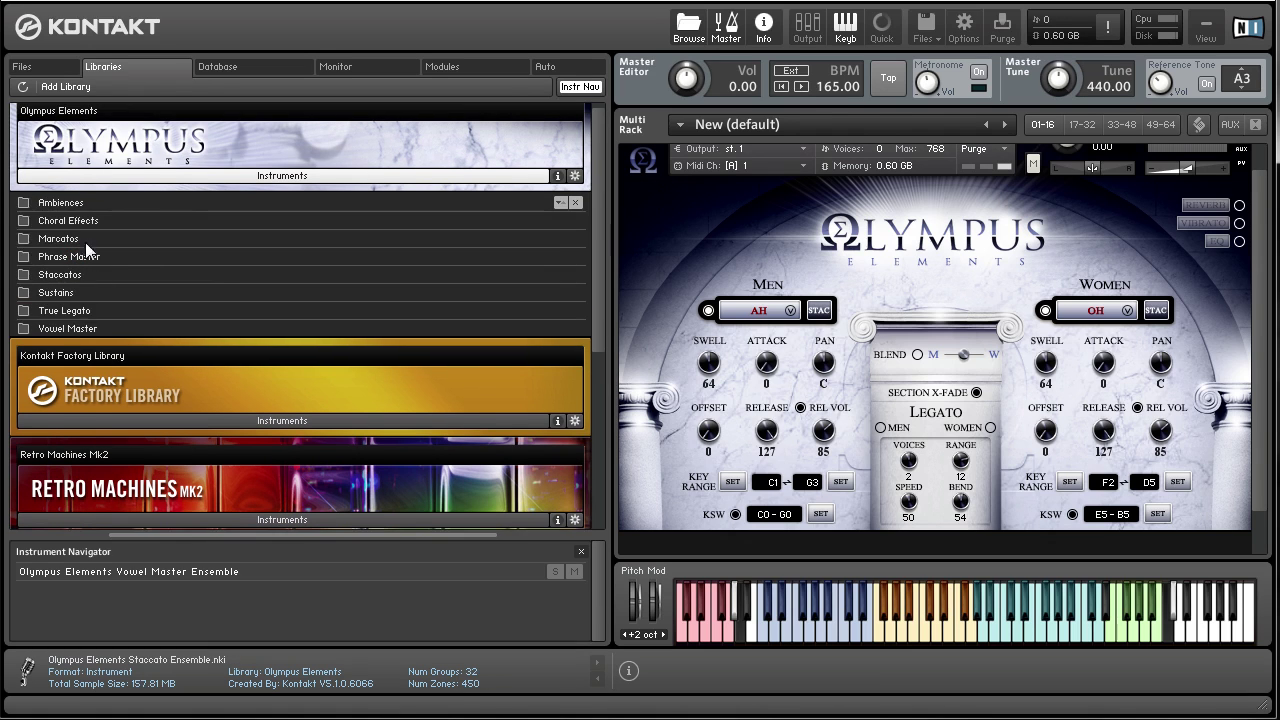
double_click(85, 237)
click(106, 221)
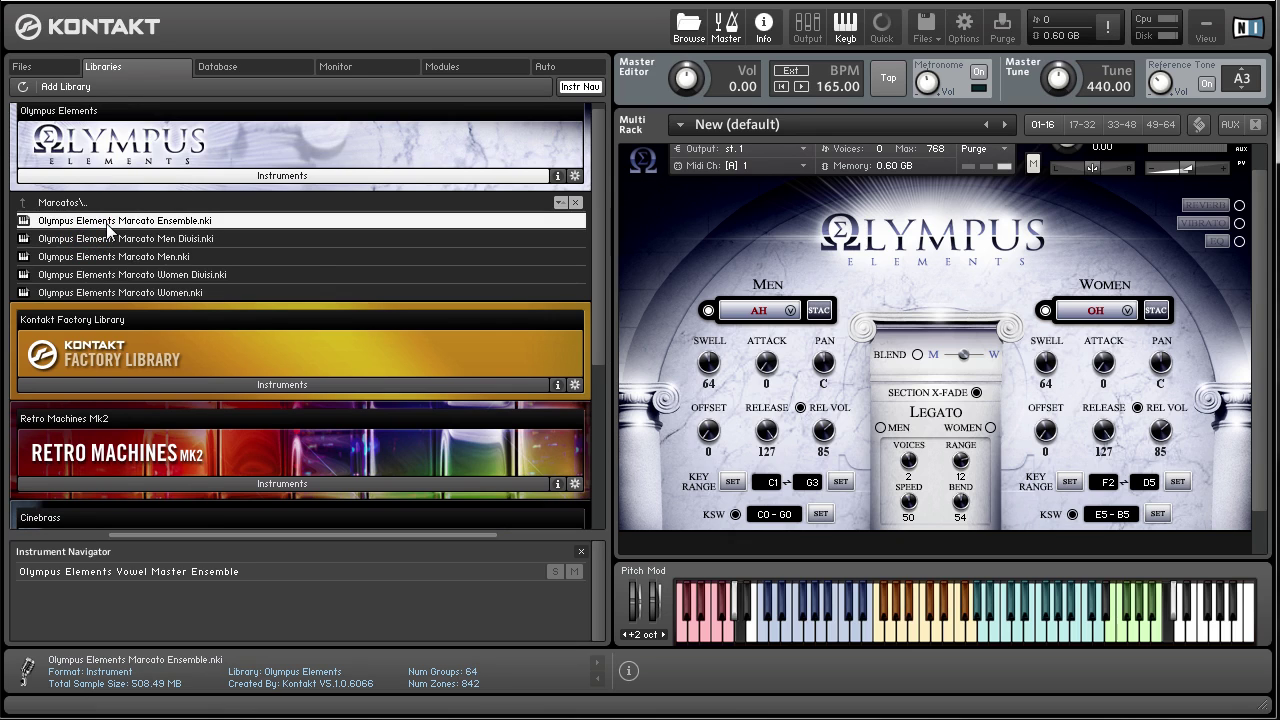
drag(809, 168, 808, 166)
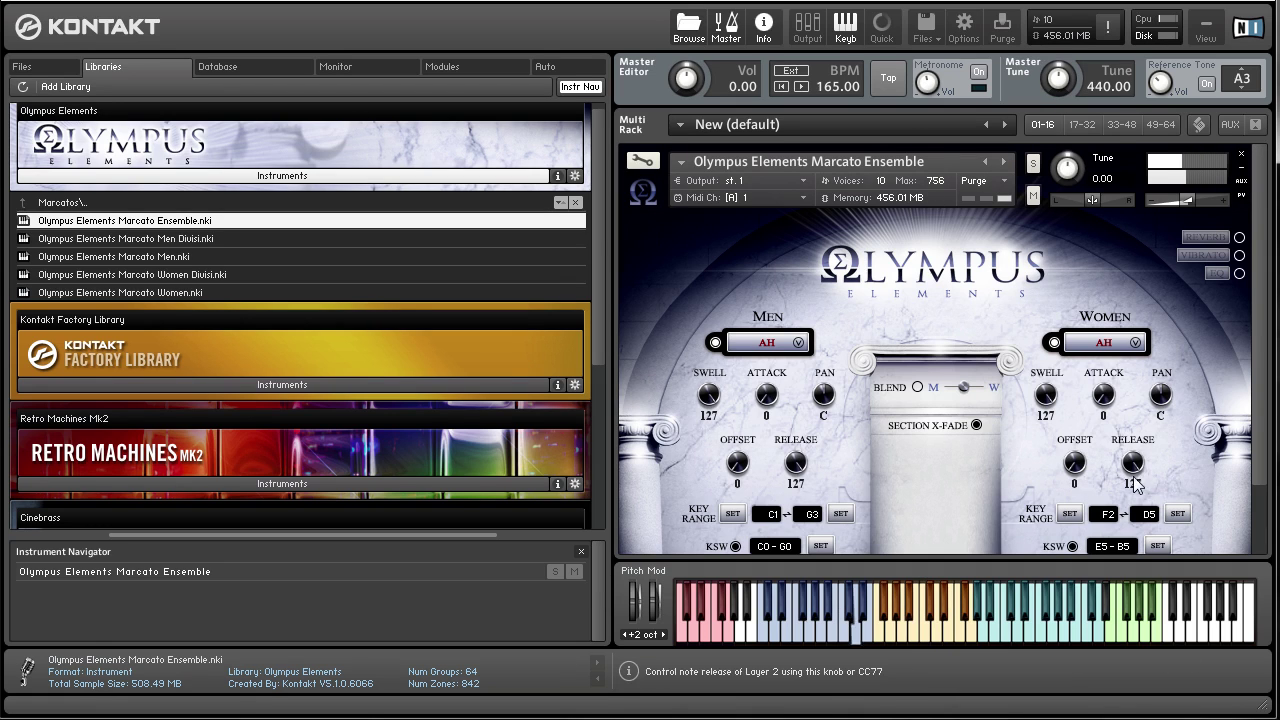
Bring the Men and Women release knobs to 17 and set the men's Release to Learn MIDI CC# Automation
drag(1132, 462, 897, 697)
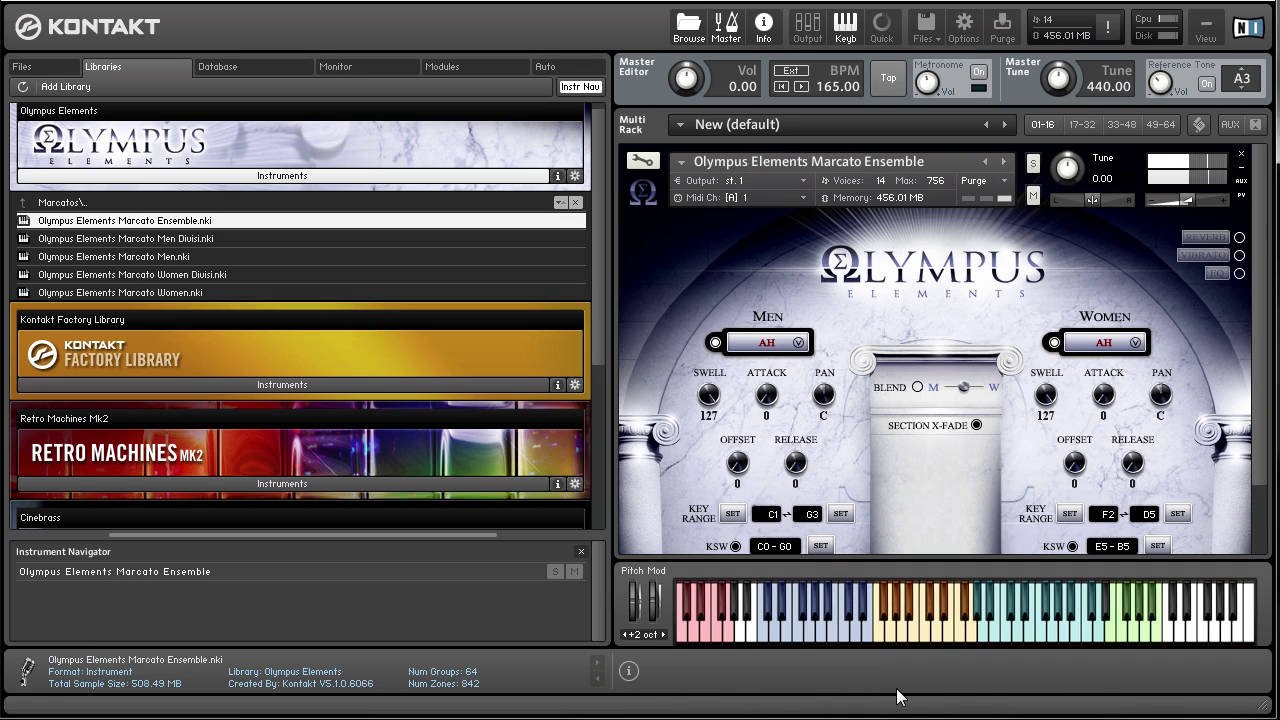
drag(795, 462, 800, 400)
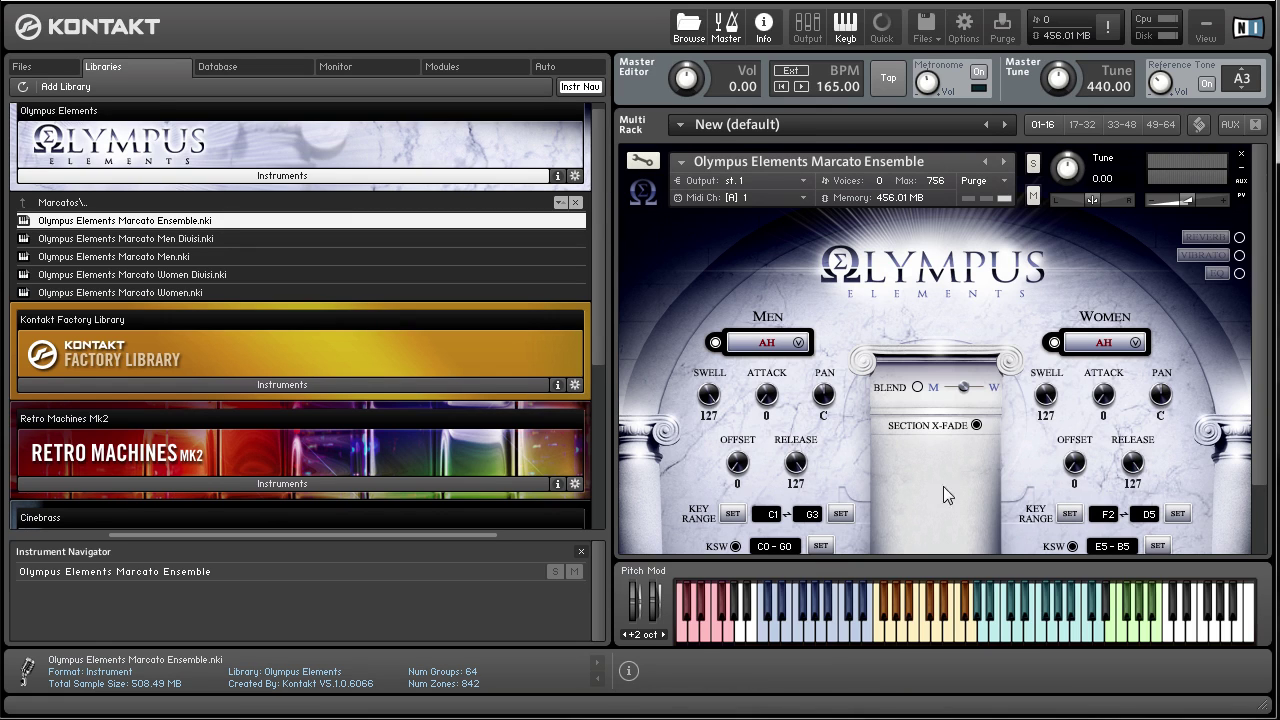
scroll(953, 455, down, 1)
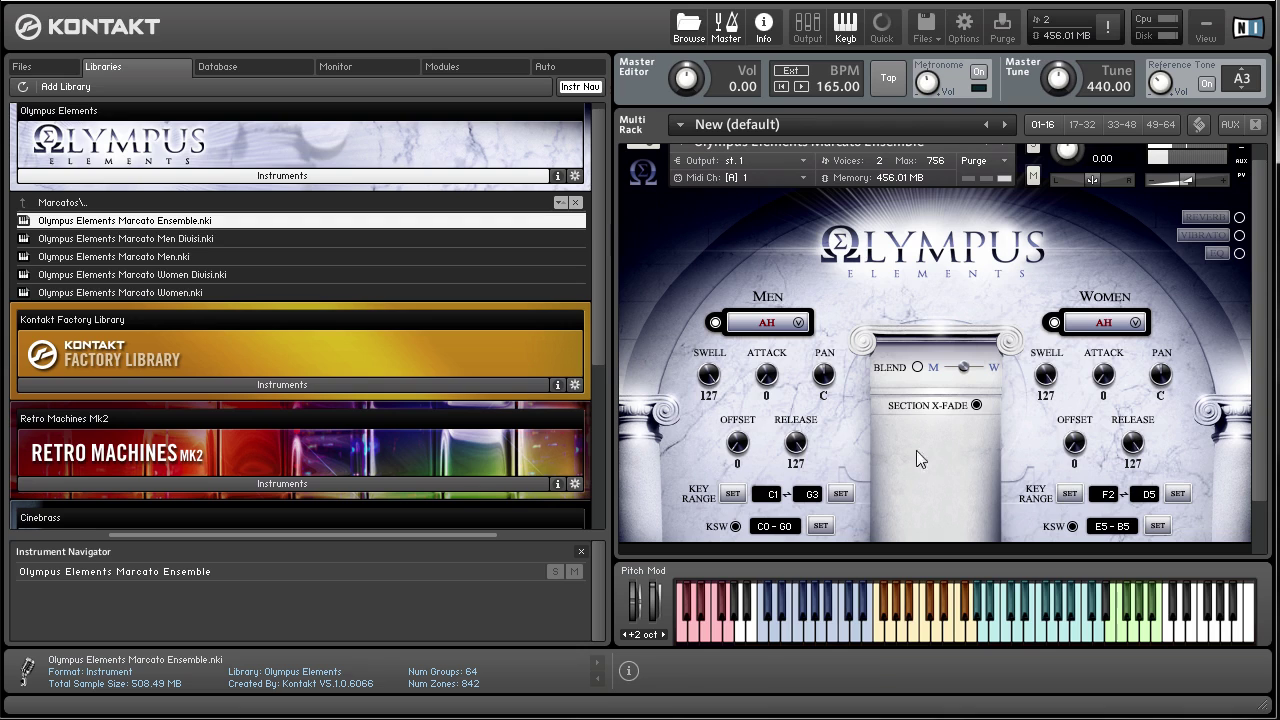
right_click(800, 448)
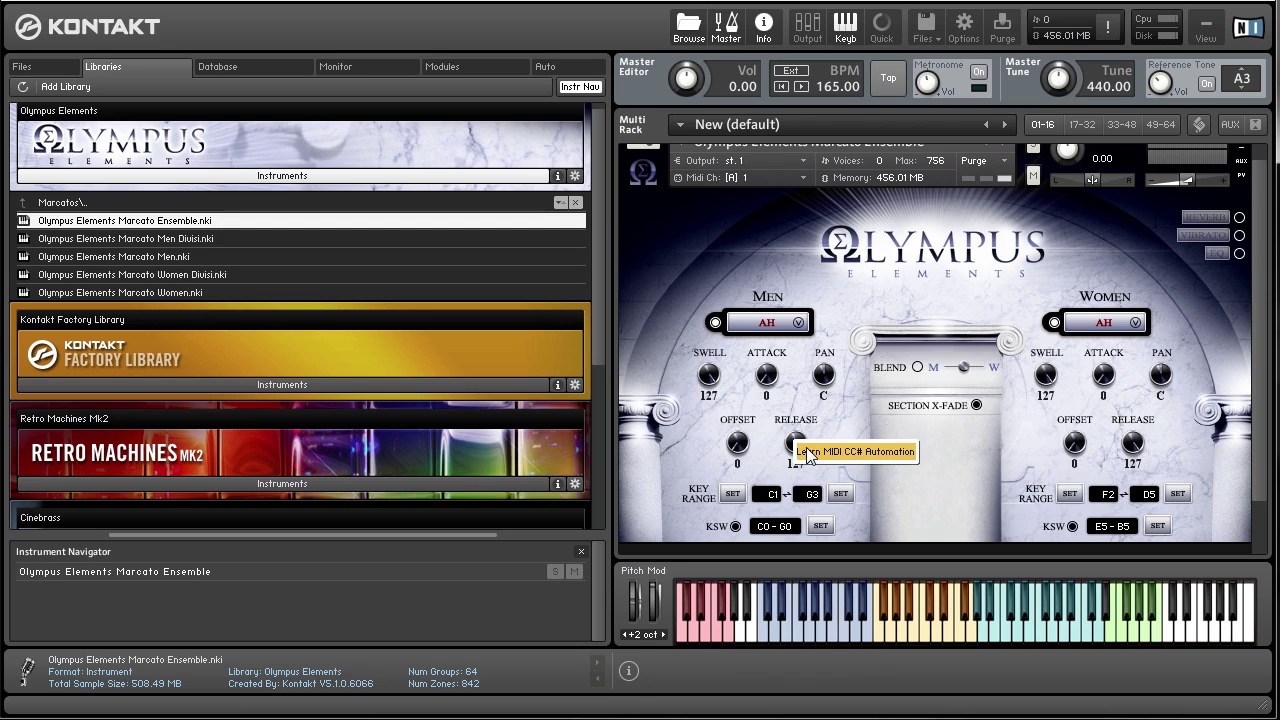
click(808, 452)
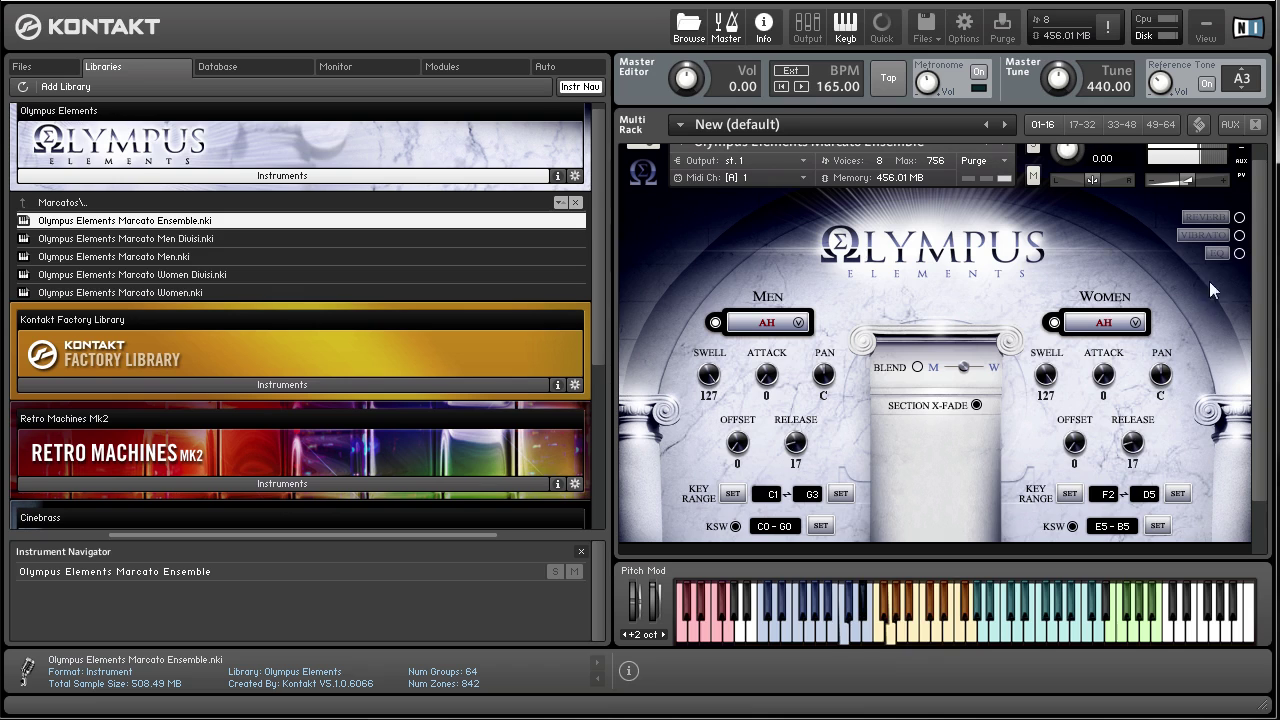
Load Legato Ensemble.nki from the True Legato folder into the rack
click(60, 202)
double_click(80, 310)
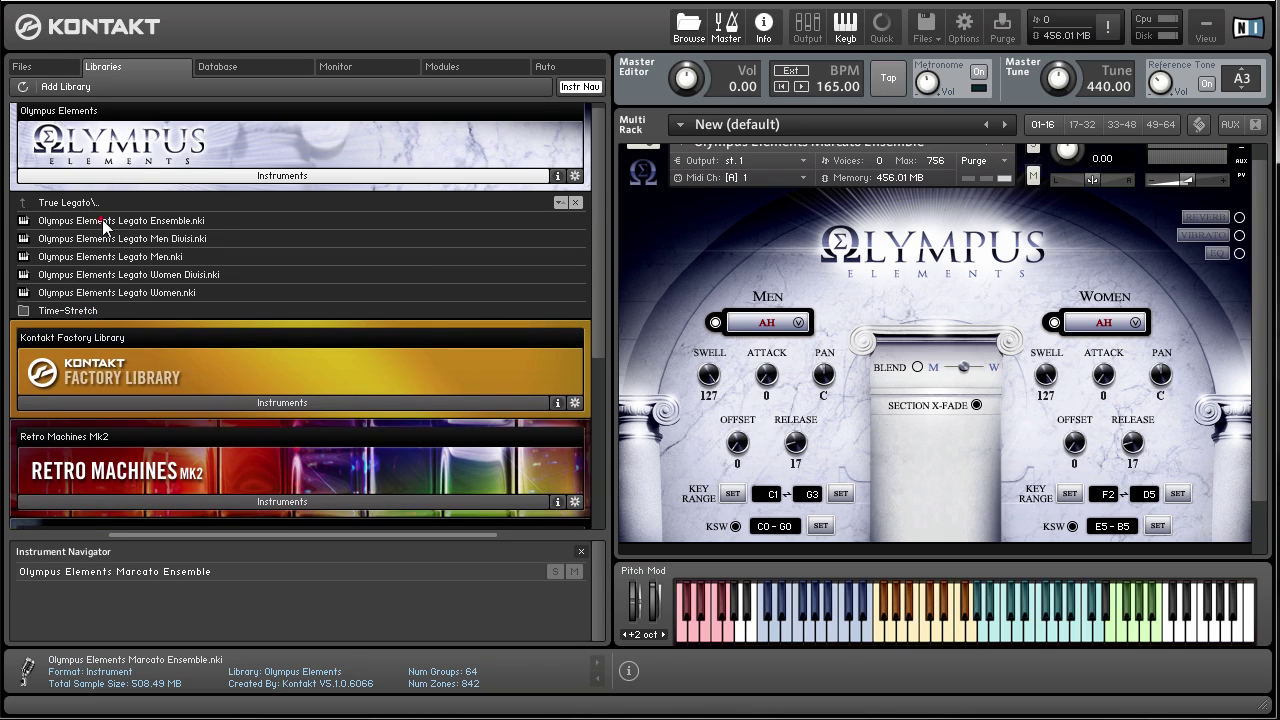
drag(103, 224, 797, 161)
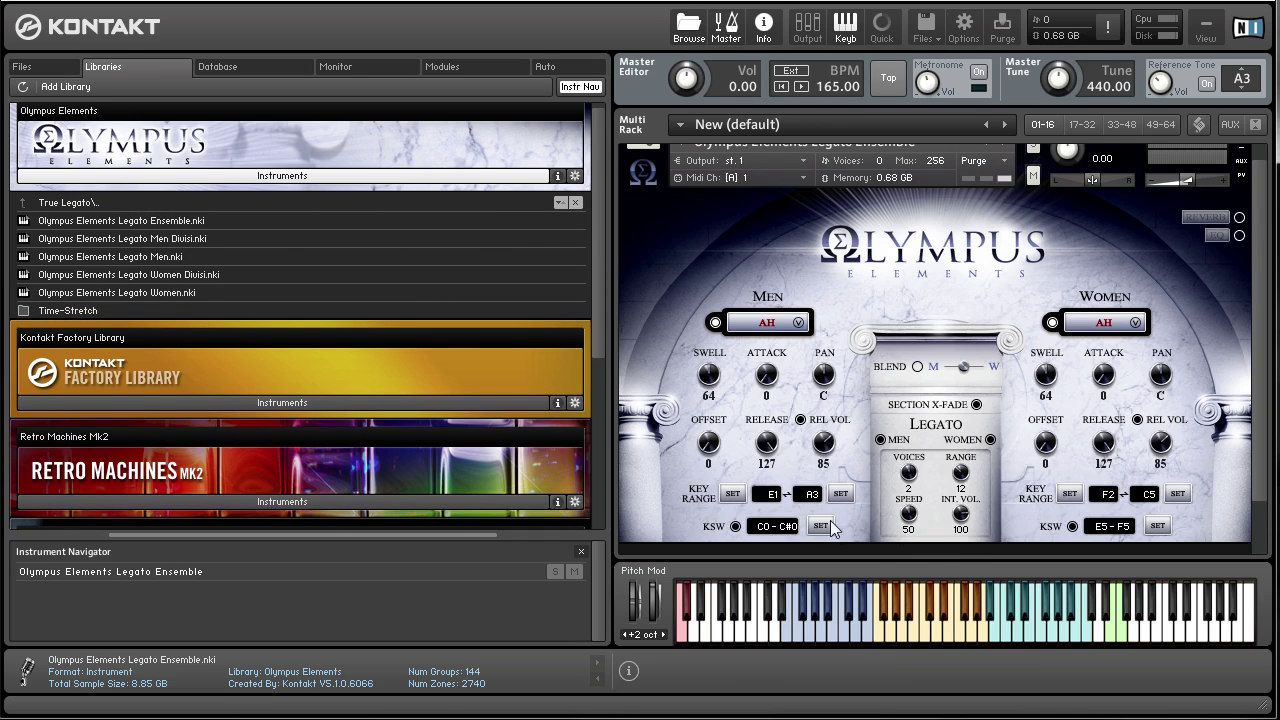
Load Legato Ensemble TS from the Time-Stretch folder with 3 legato voices and range 5
click(168, 313)
double_click(168, 313)
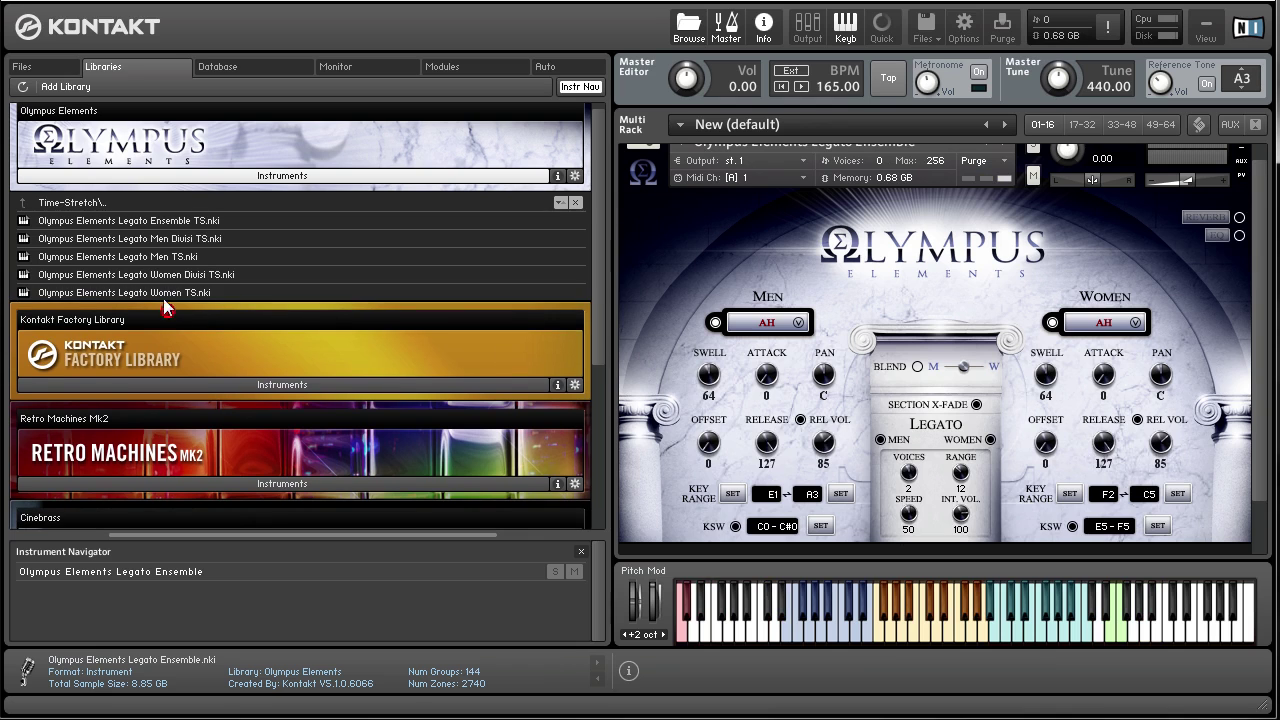
click(162, 222)
drag(839, 180, 839, 180)
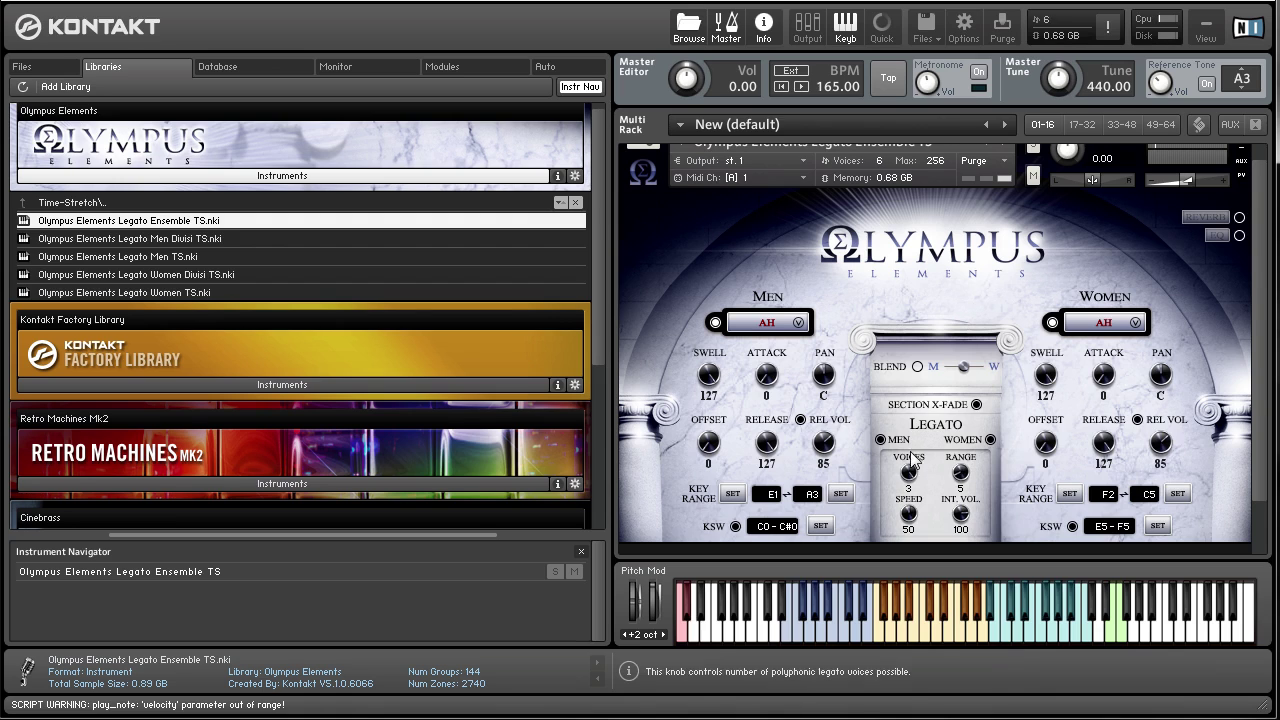
drag(1265, 376, 1265, 310)
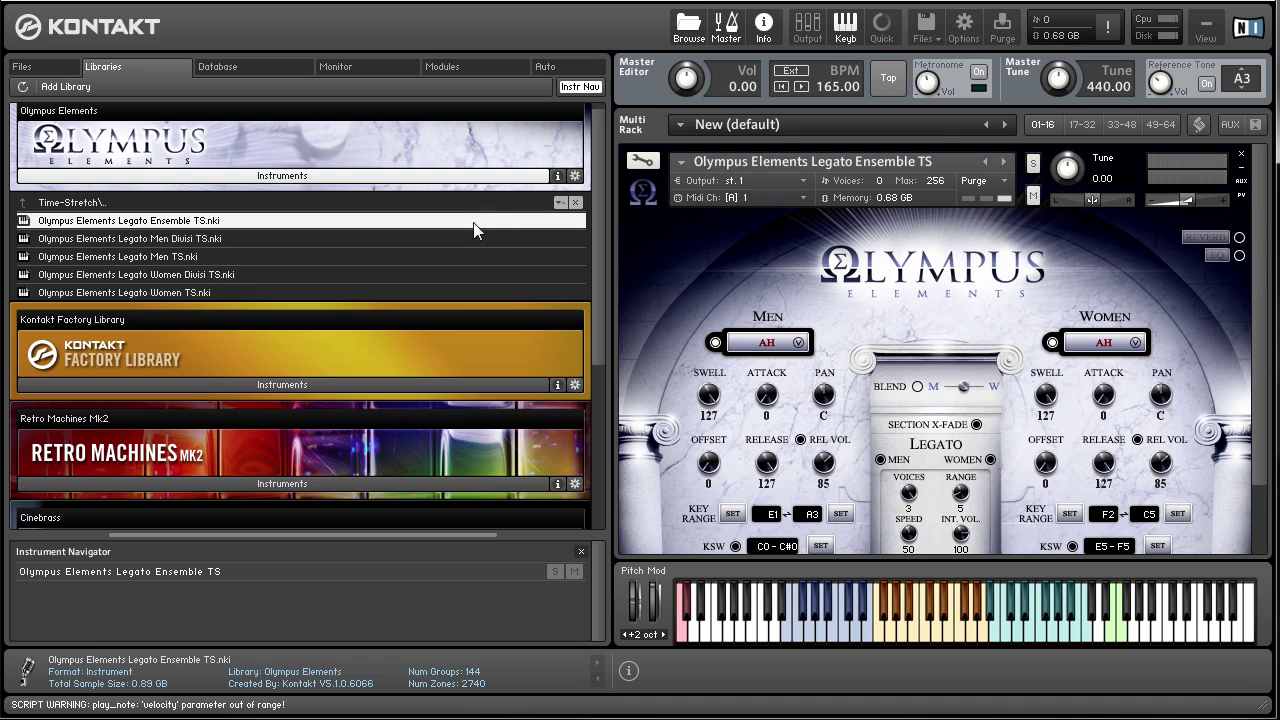
Load the plain Choral Effects instrument from the Choral Effects folder
click(420, 203)
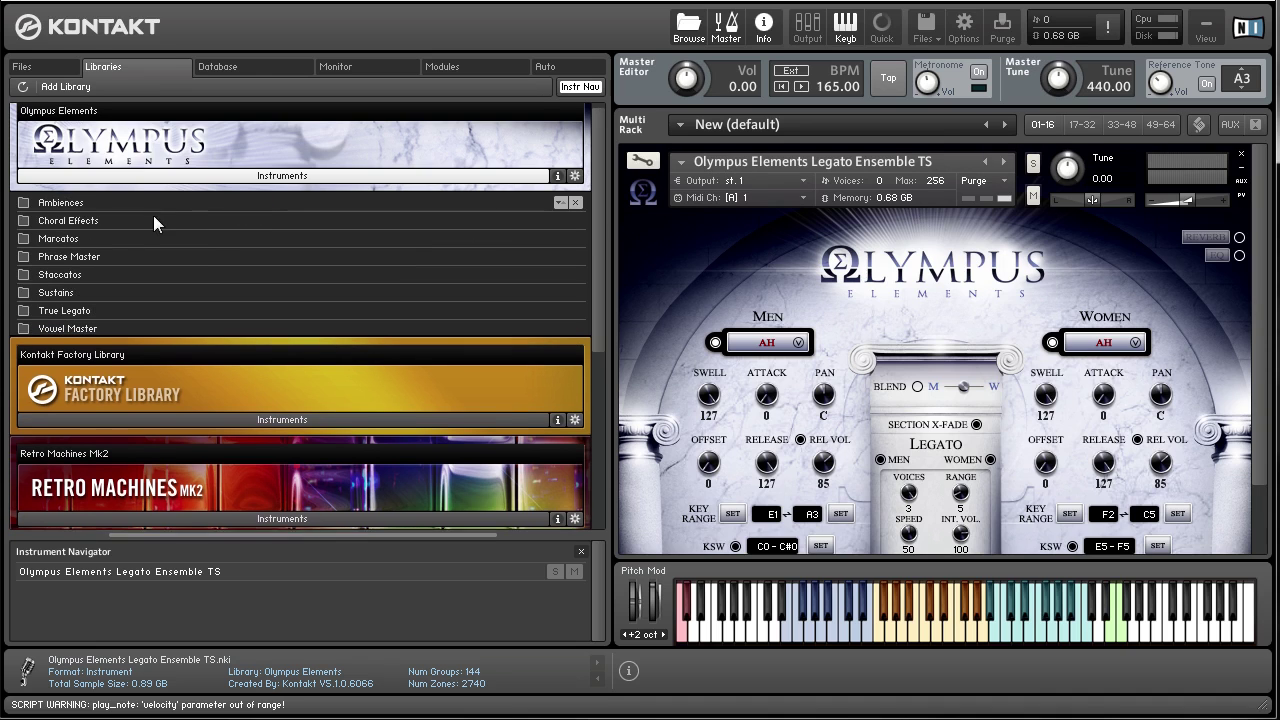
click(76, 221)
click(76, 224)
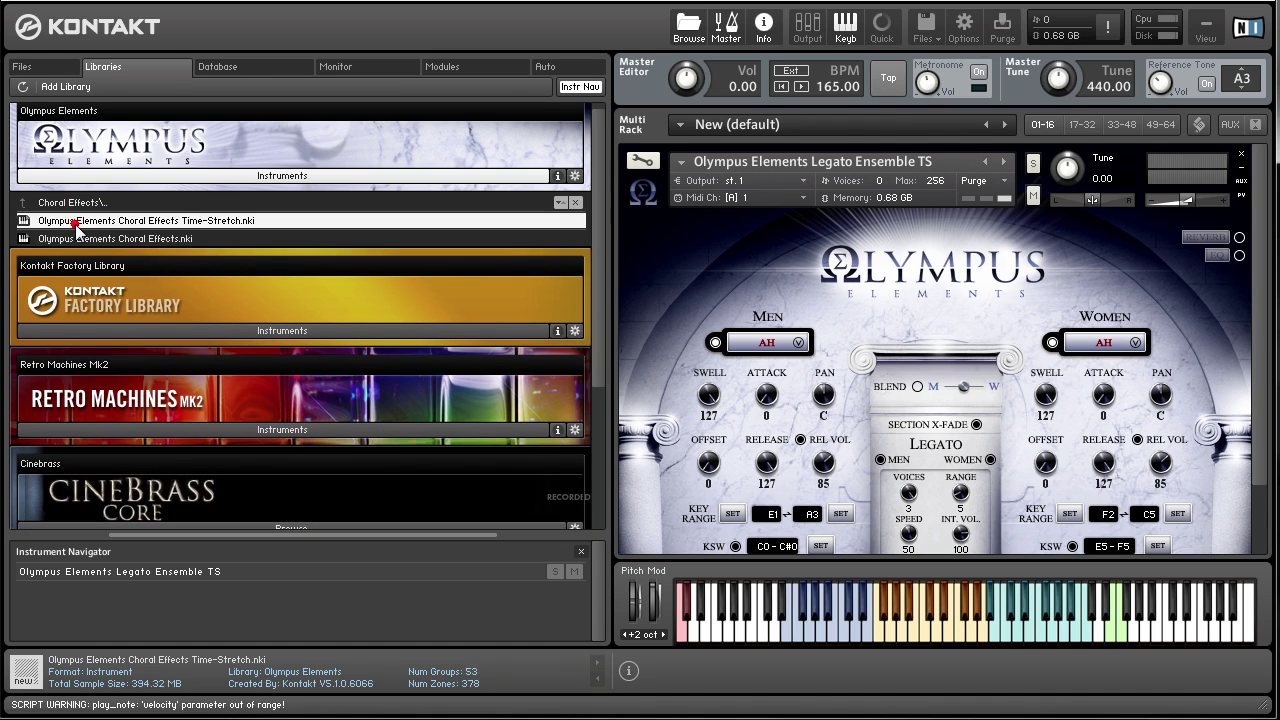
click(80, 239)
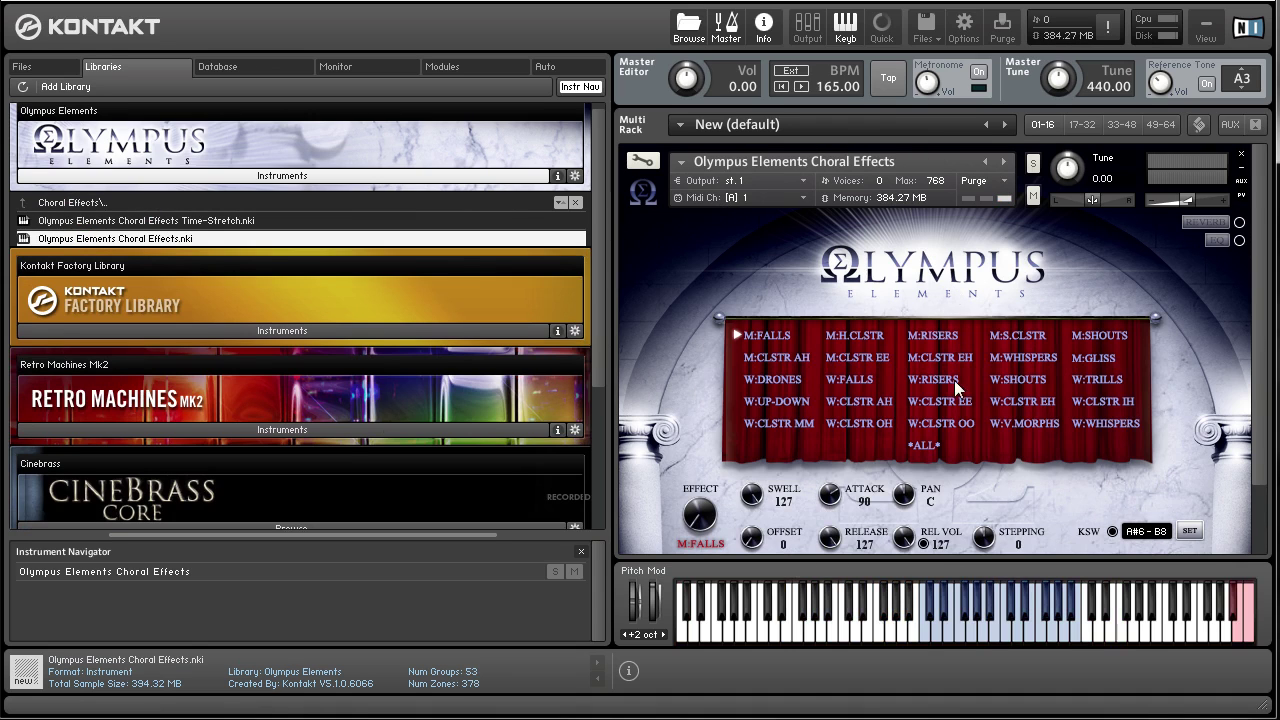
Audition a note with release raised to 127, then return release to 0
click(1039, 628)
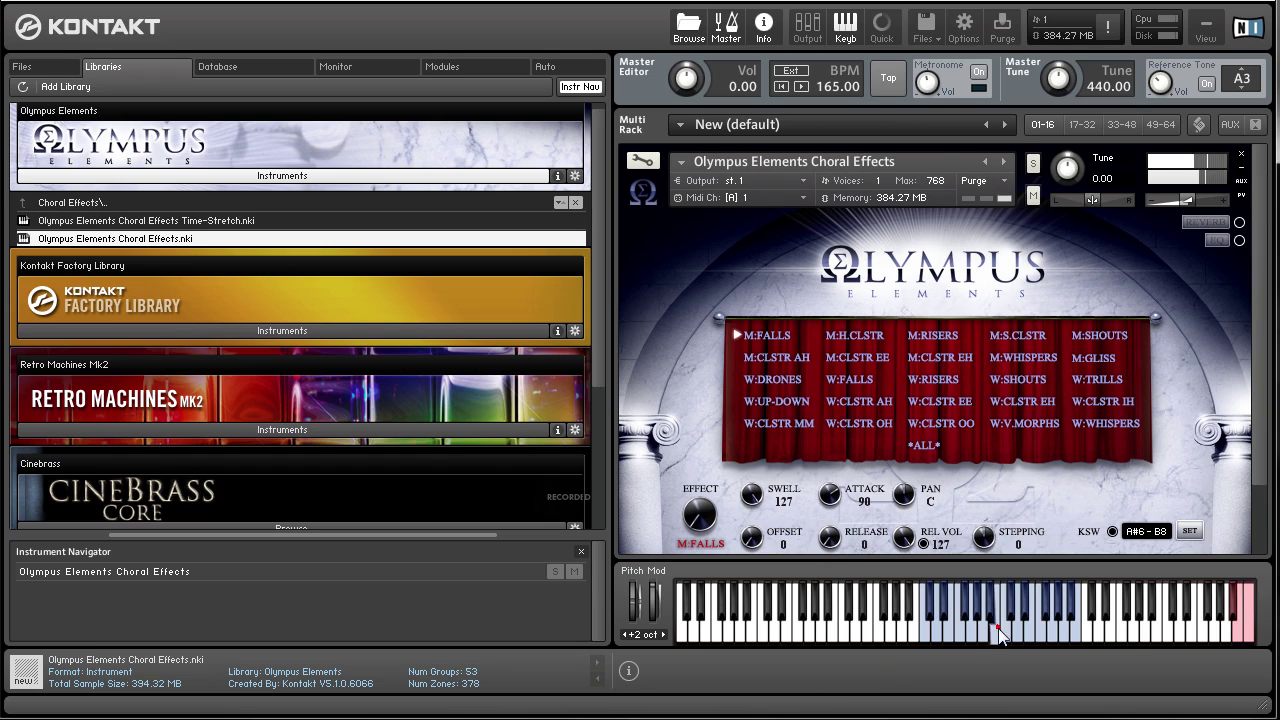
drag(847, 541, 883, 441)
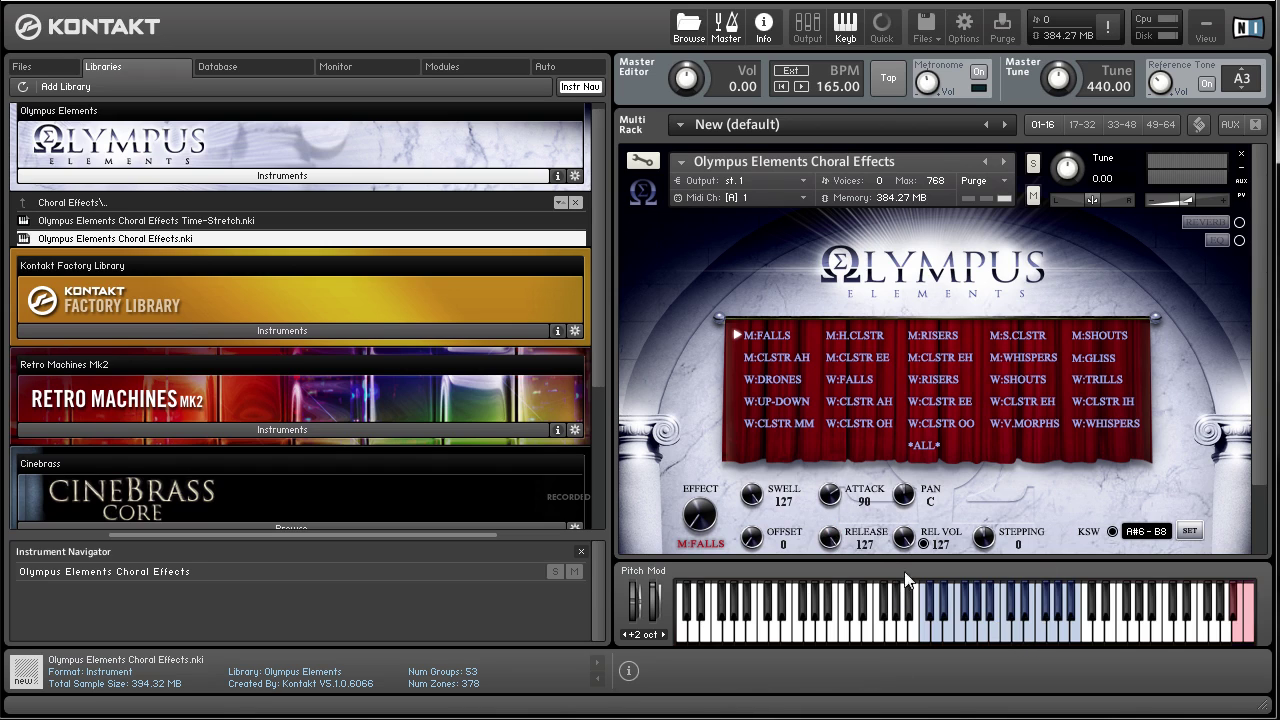
click(1016, 622)
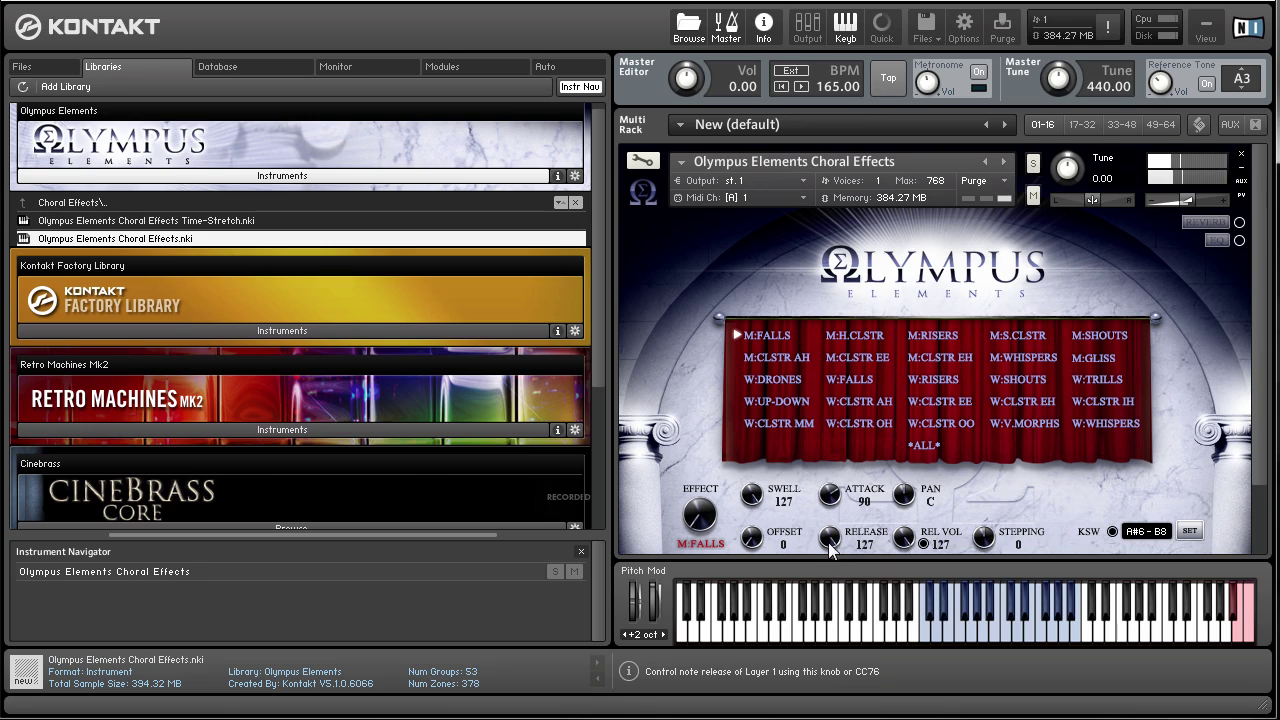
drag(828, 542, 817, 716)
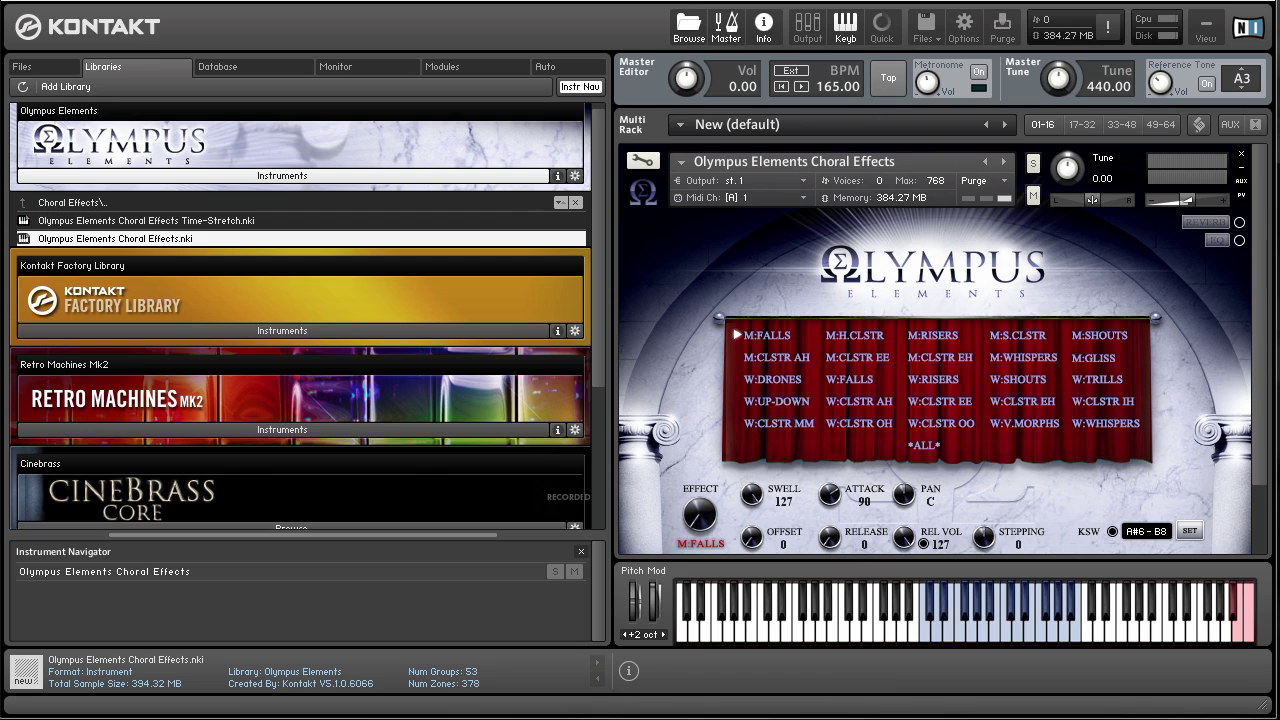
Try M:H.CLSTR, W:CLSTR EE and W:CLSTR EH, settle on W:FALLS with reverb off, then return to Reaper
click(859, 337)
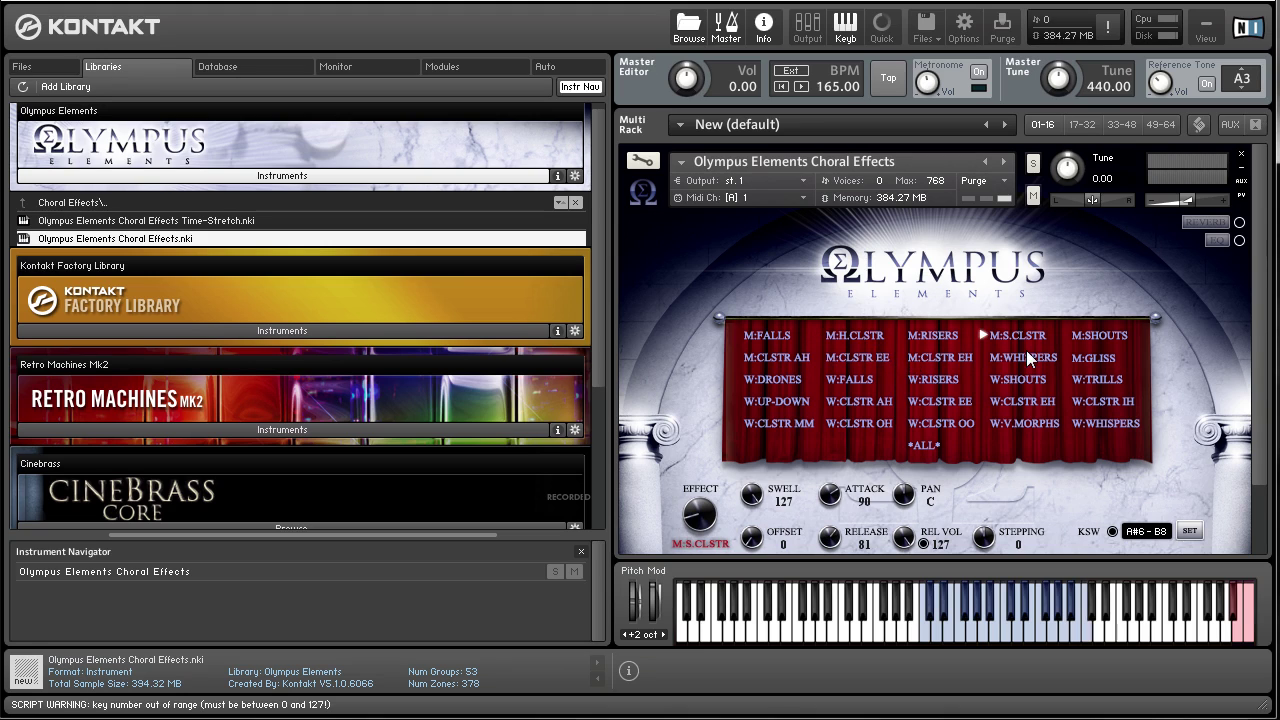
click(948, 400)
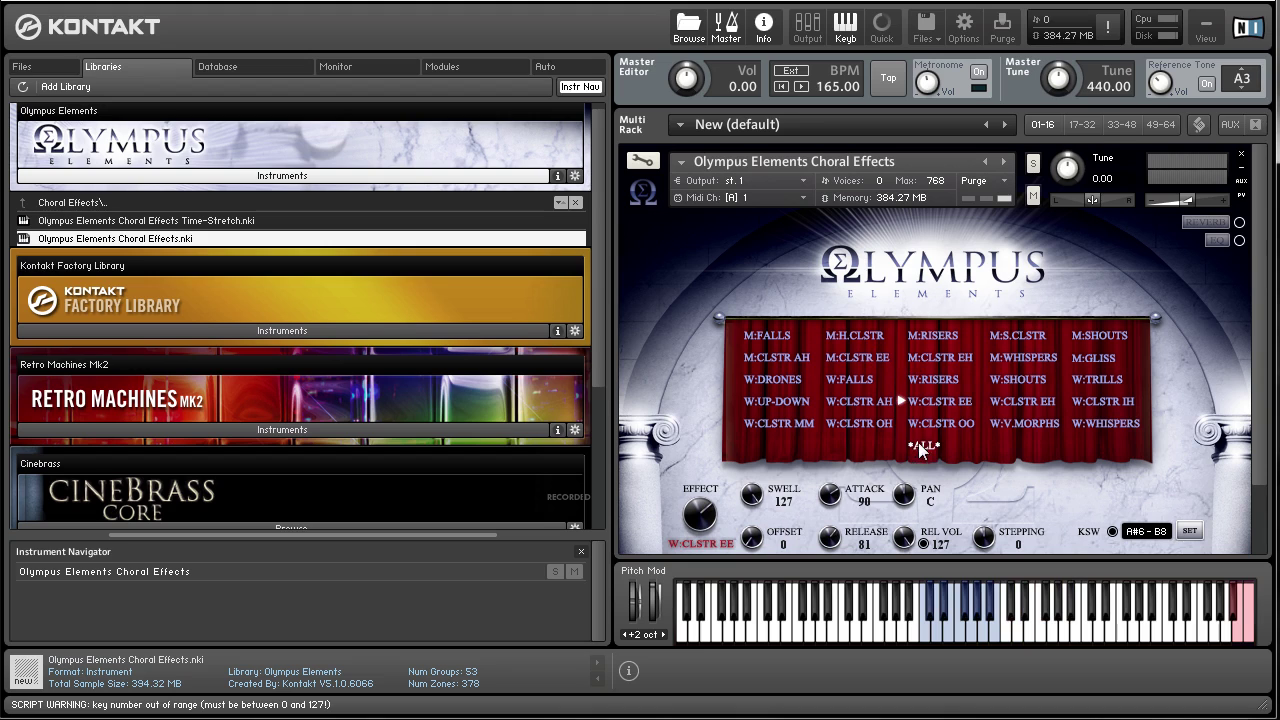
click(1027, 403)
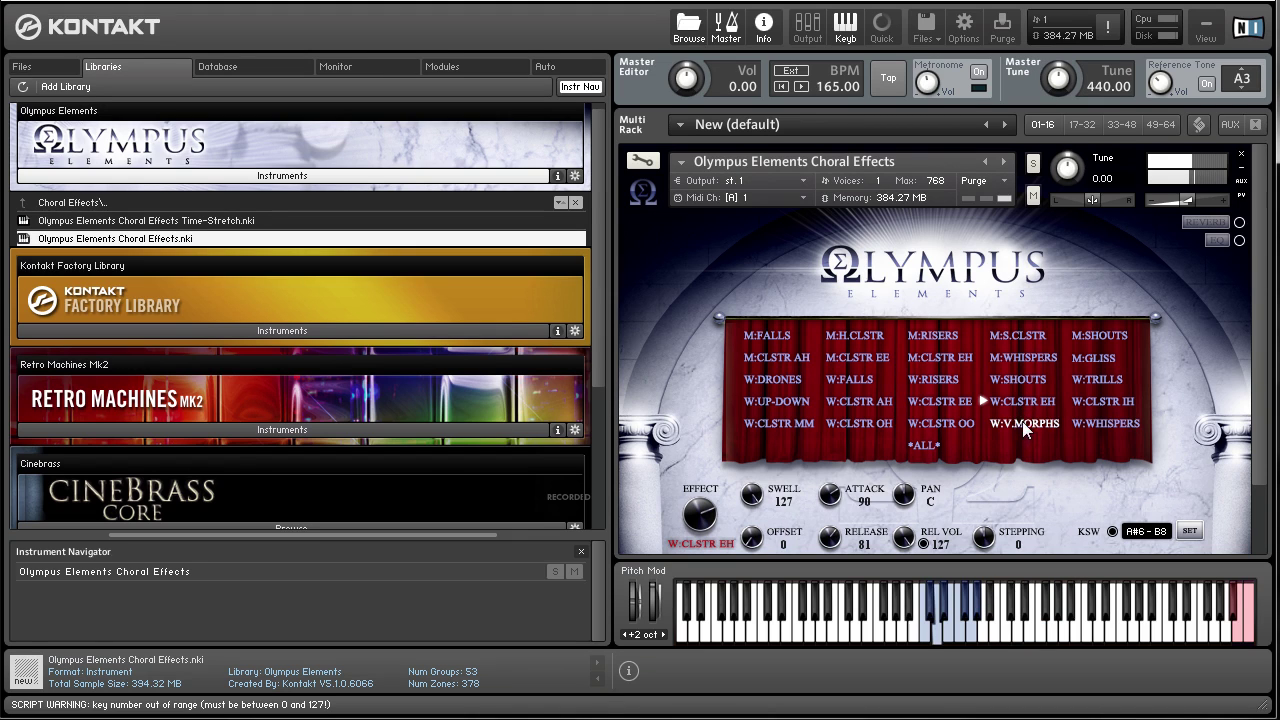
click(1109, 422)
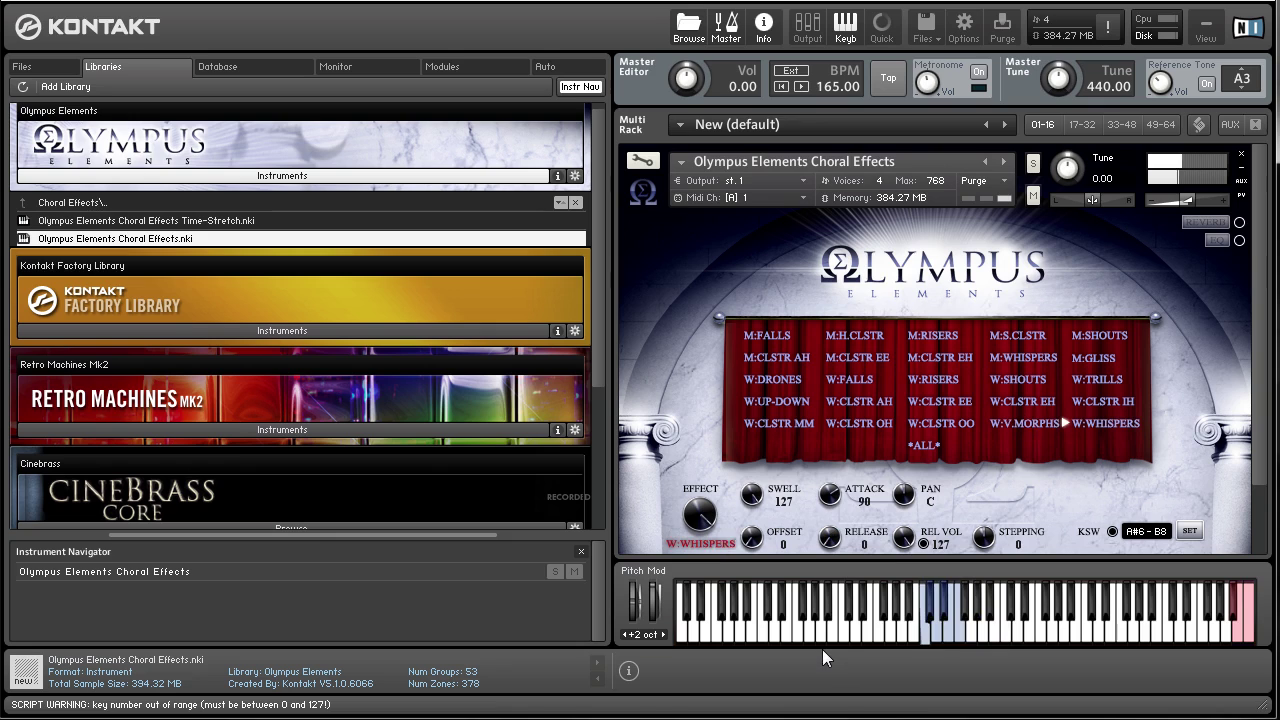
click(1240, 223)
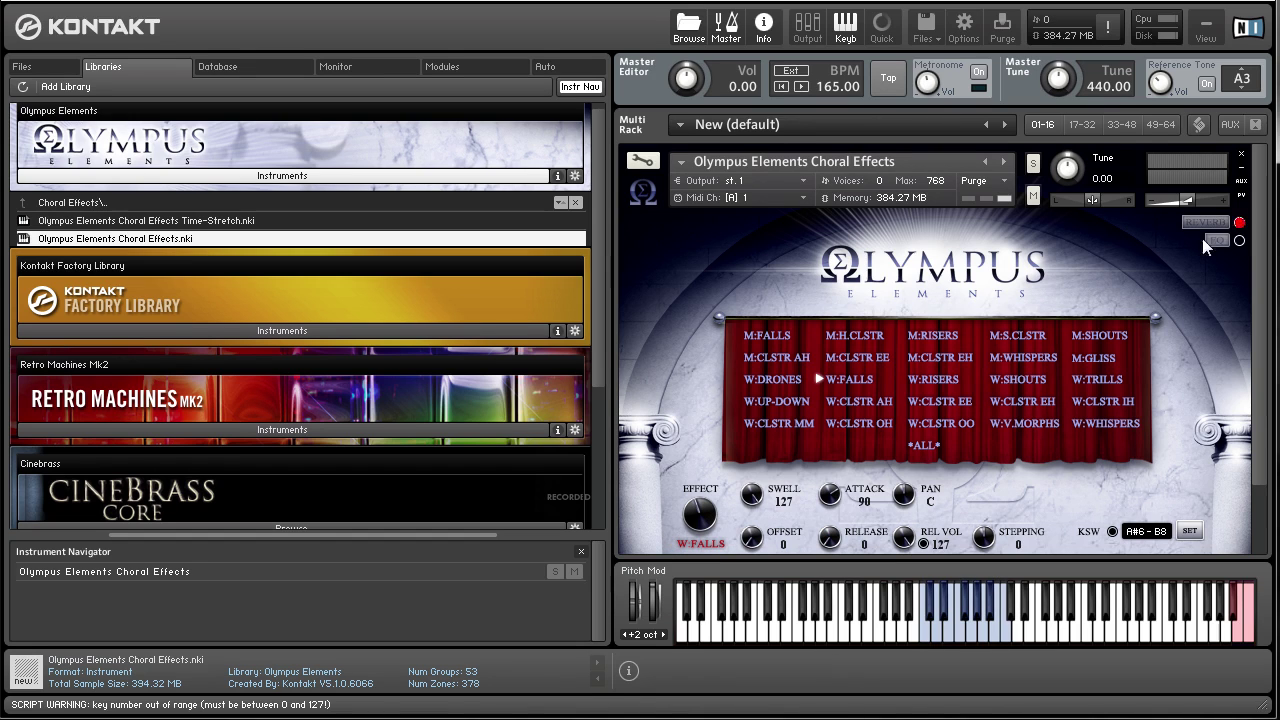
click(200, 201)
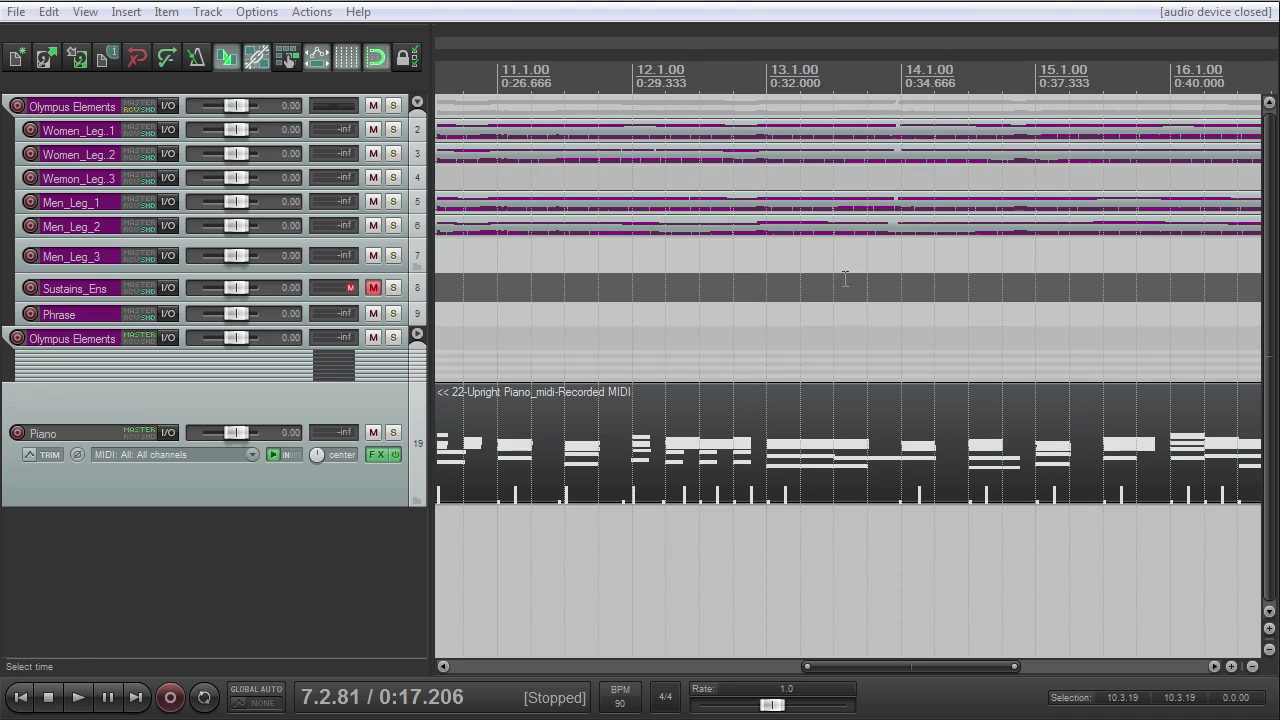
click(720, 21)
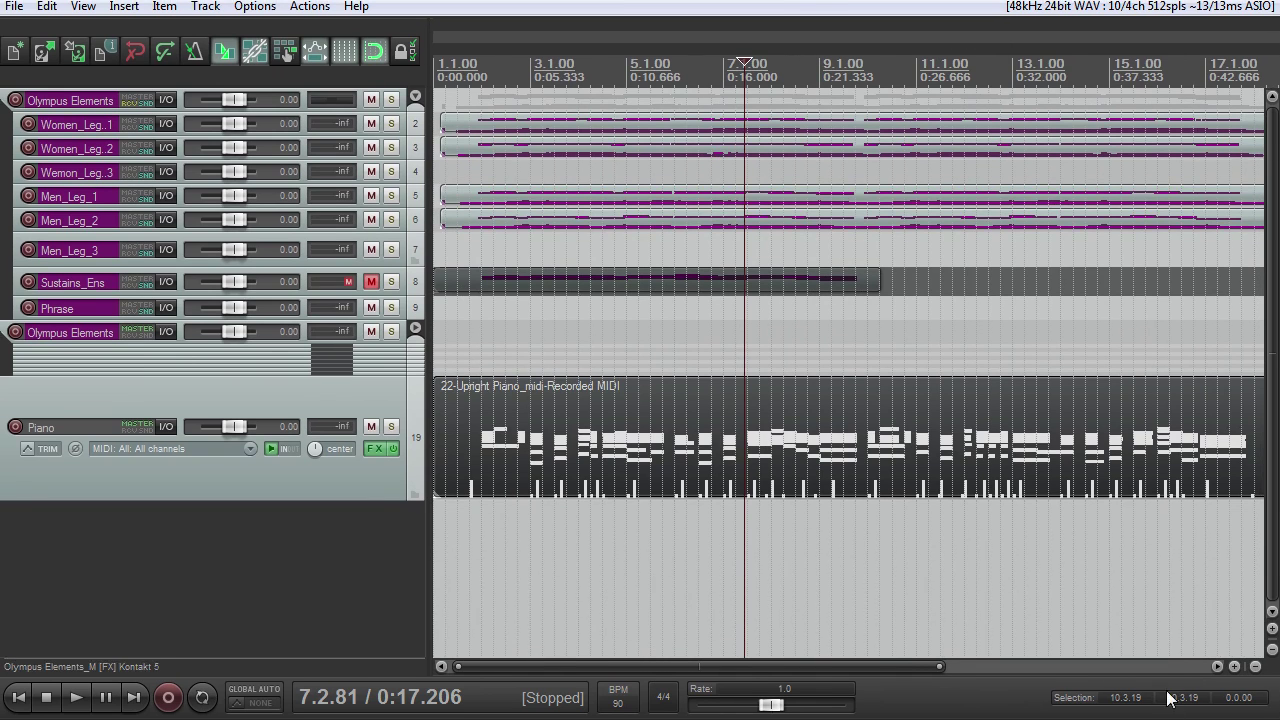
Zoom out, move the play position to the project start, and expand the Olympus Elements folder's child tracks
scroll(761, 466, down, 2)
click(441, 70)
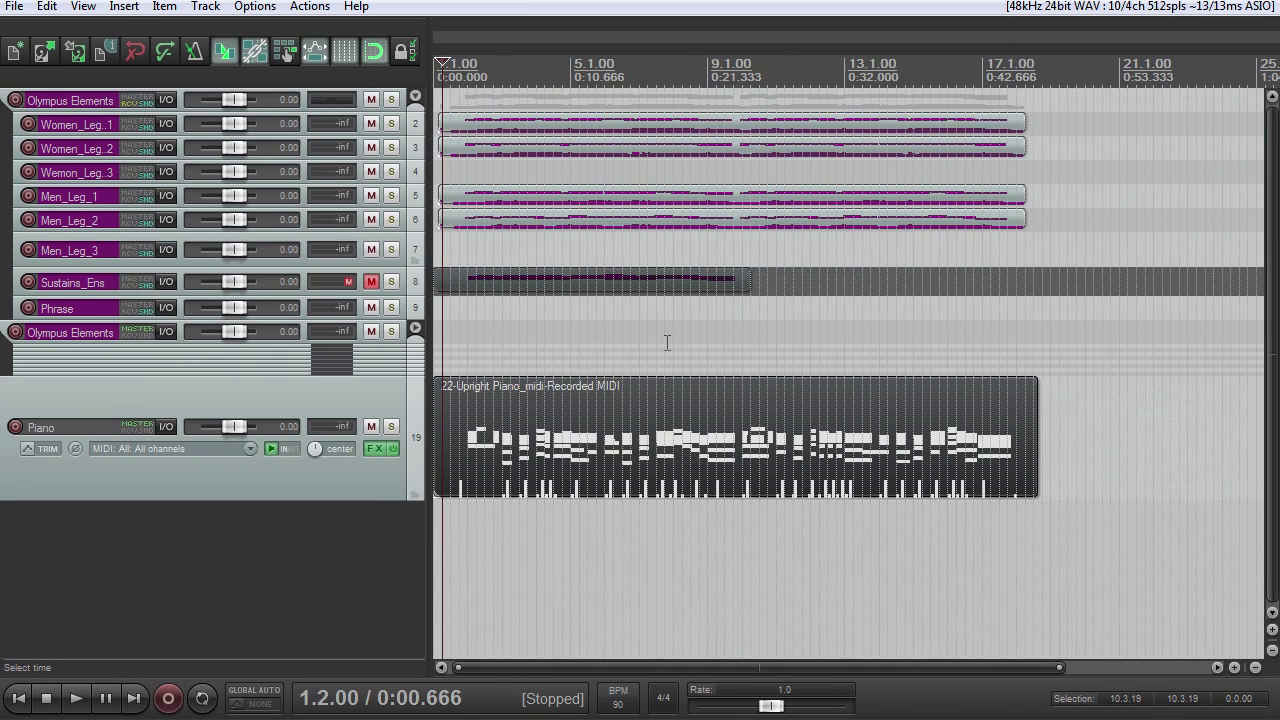
scroll(699, 325, down, 1)
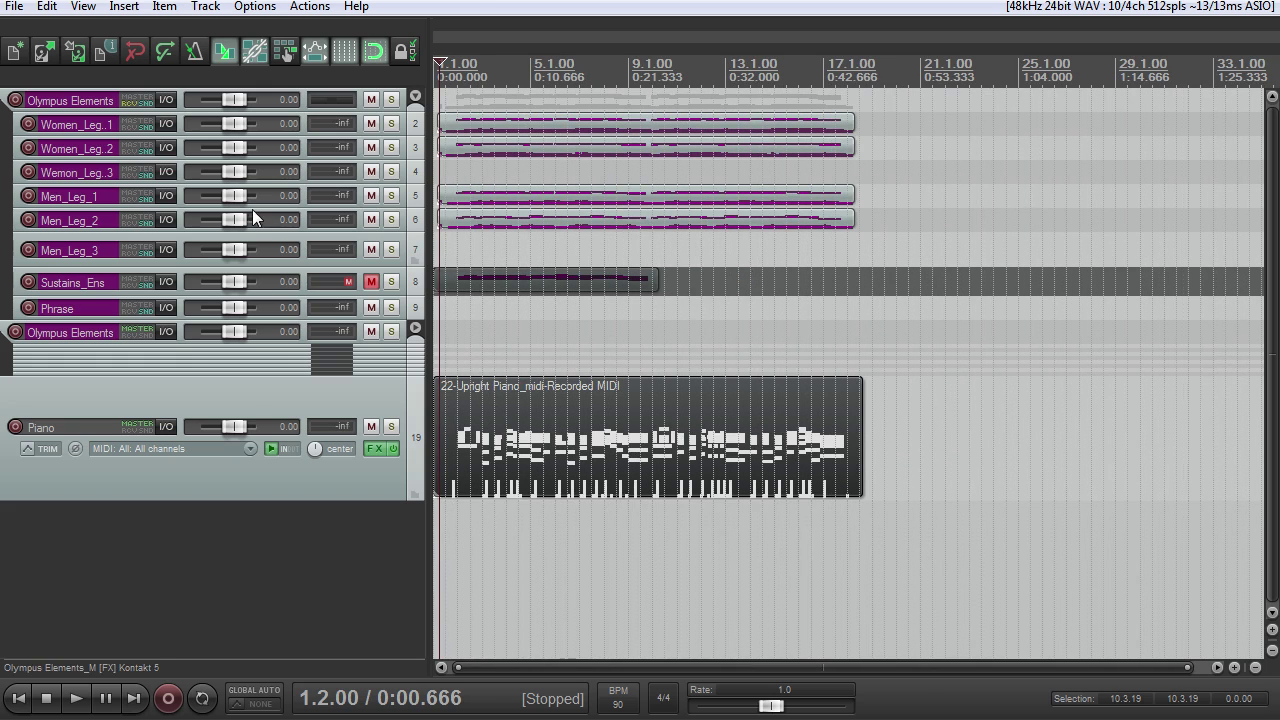
click(200, 470)
scroll(266, 220, up, 1)
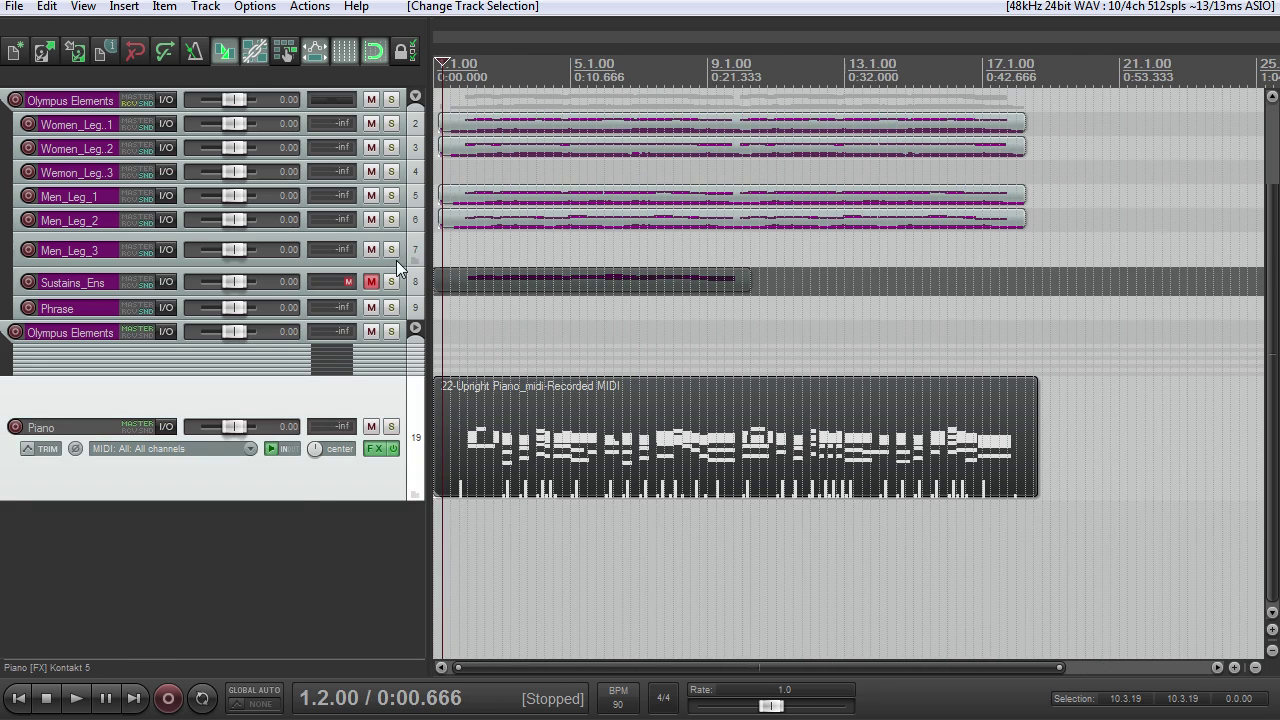
scroll(396, 260, up, 2)
click(416, 460)
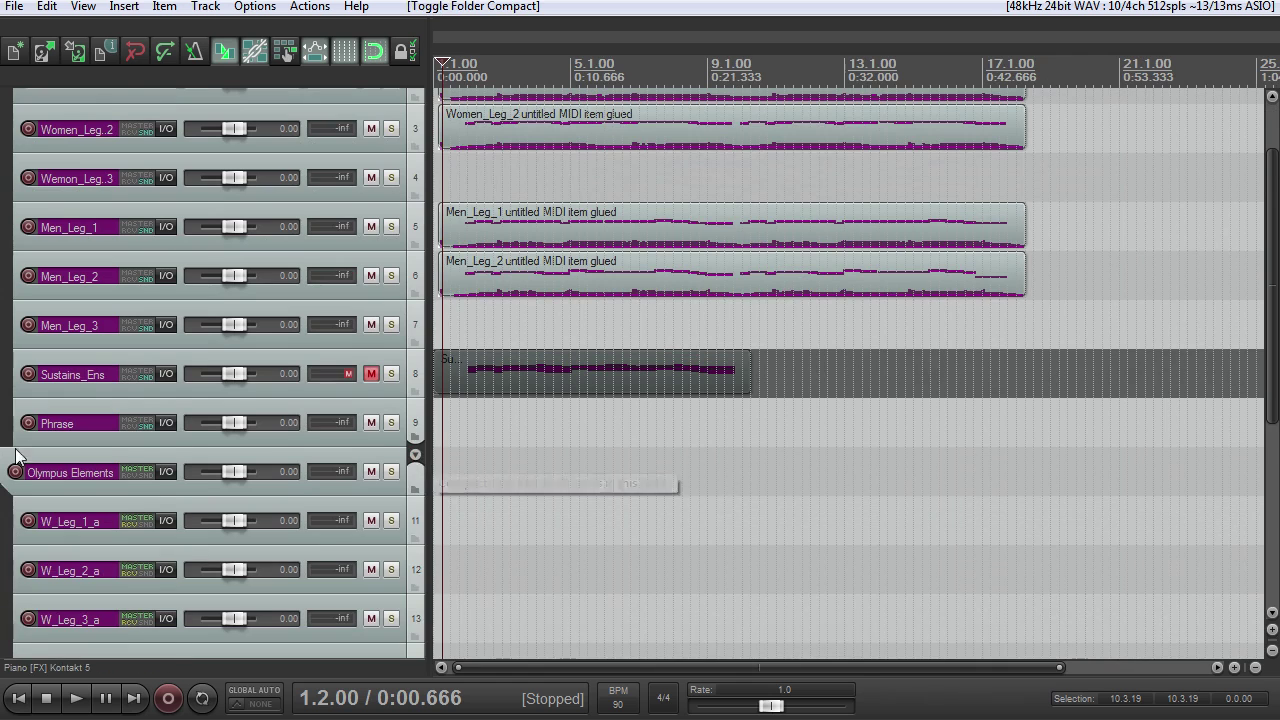
scroll(178, 367, down, 3)
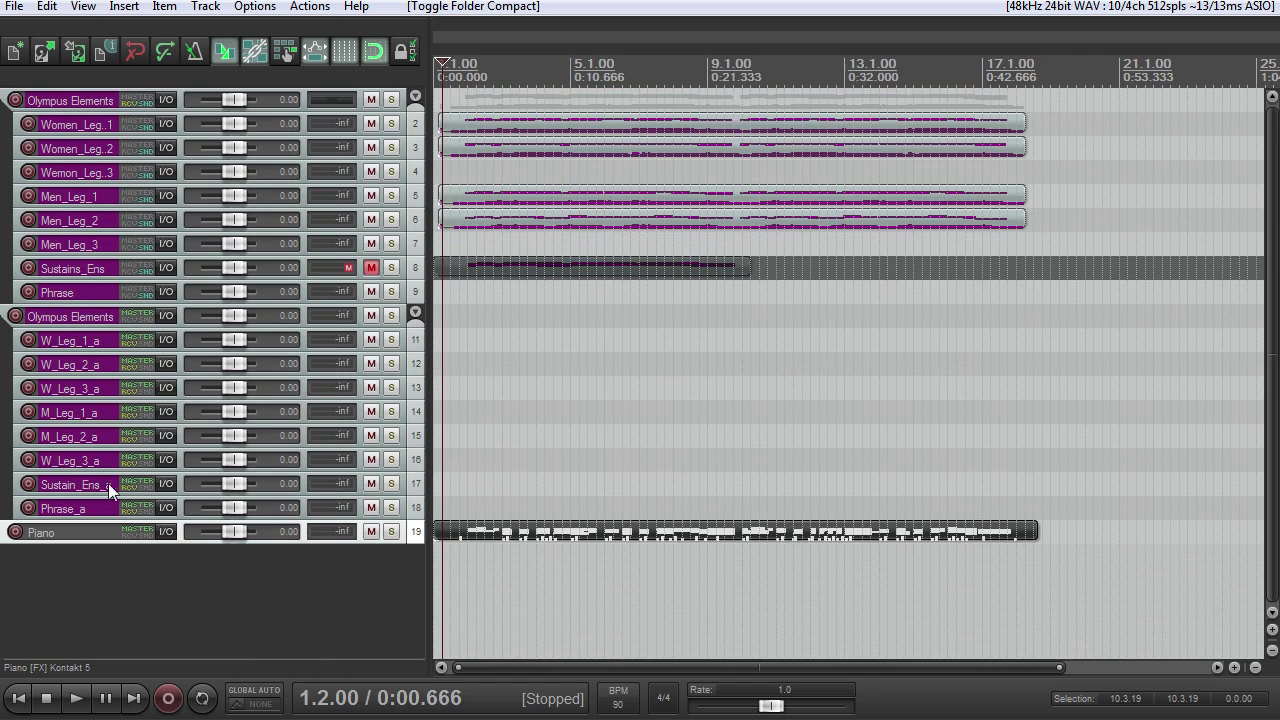
scroll(153, 130, up, 1)
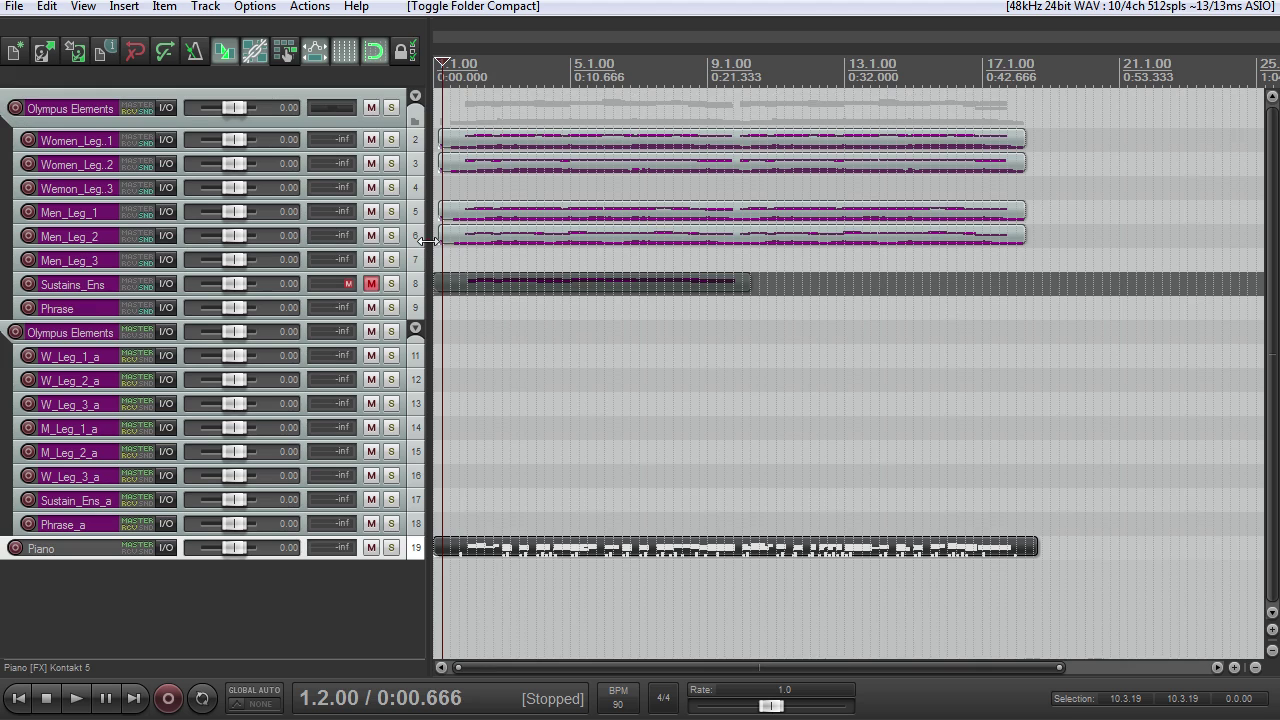
Widen the track panel, make the Olympus Elements folder track taller, and open its Kontakt instrument
mouse_move(428, 241)
mouse_down()
mouse_move(440, 248)
mouse_move(412, 248)
mouse_move(443, 247)
mouse_up()
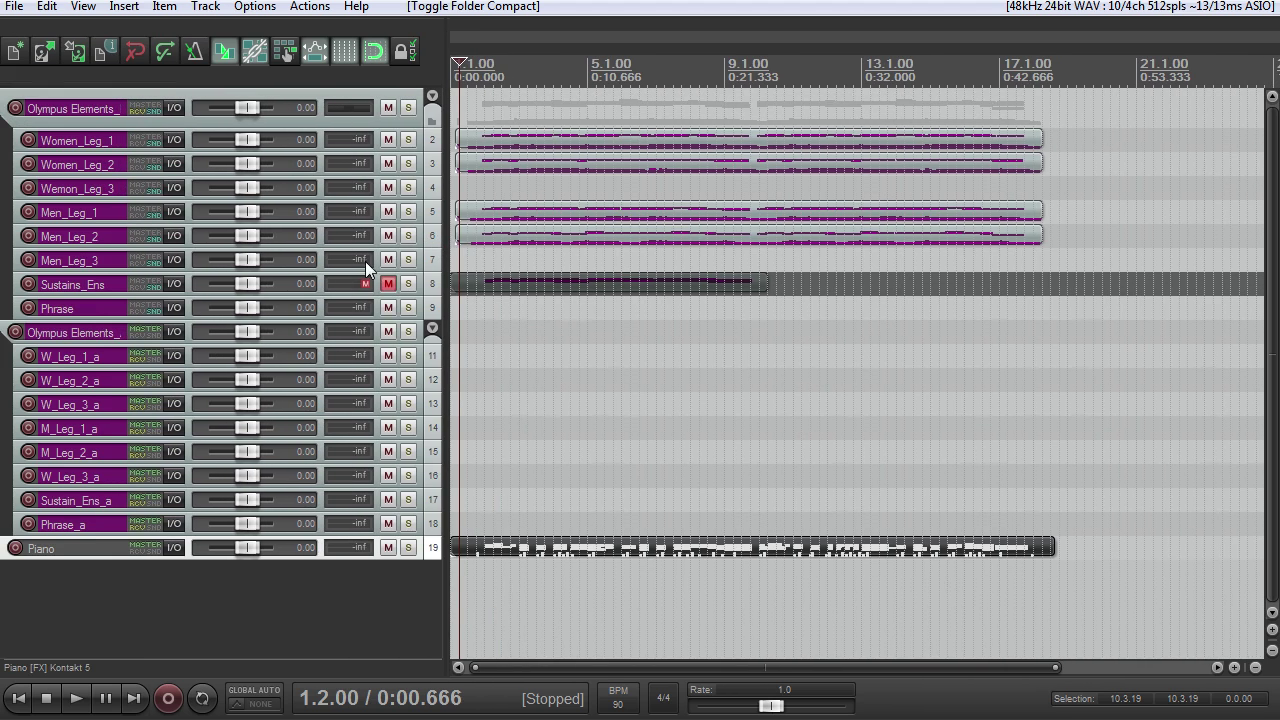
drag(288, 125, 297, 155)
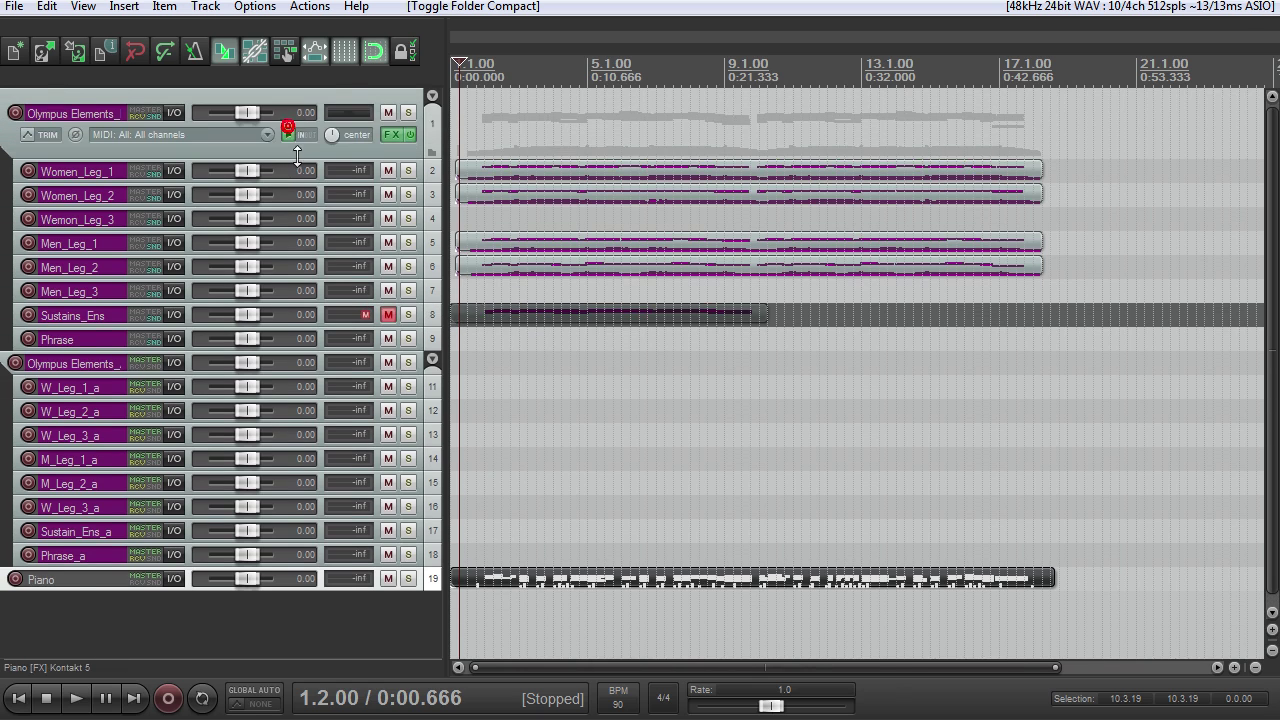
click(390, 134)
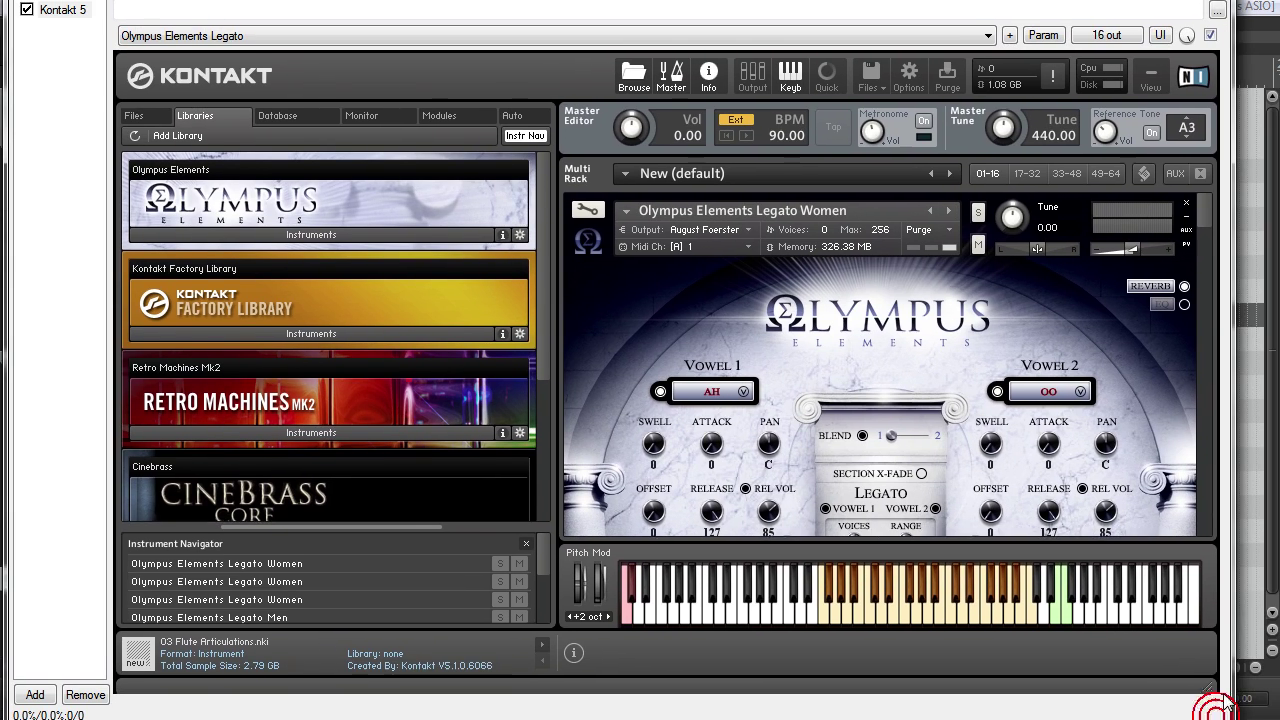
Resize Kontakt and collapse all eight rack instruments, Legato Women/Men, Sustains and Phrasemaster, into compact rows
drag(1215, 705, 1223, 698)
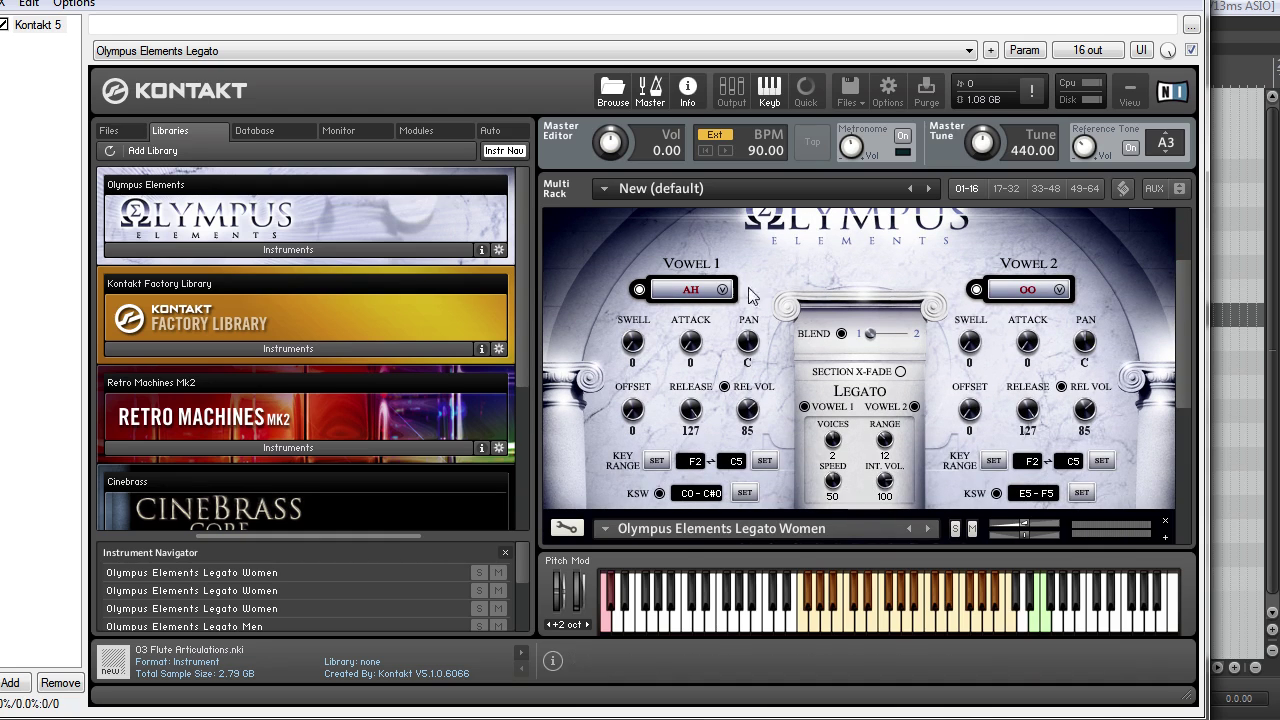
scroll(1181, 337, up, 1)
scroll(1181, 337, up, 1)
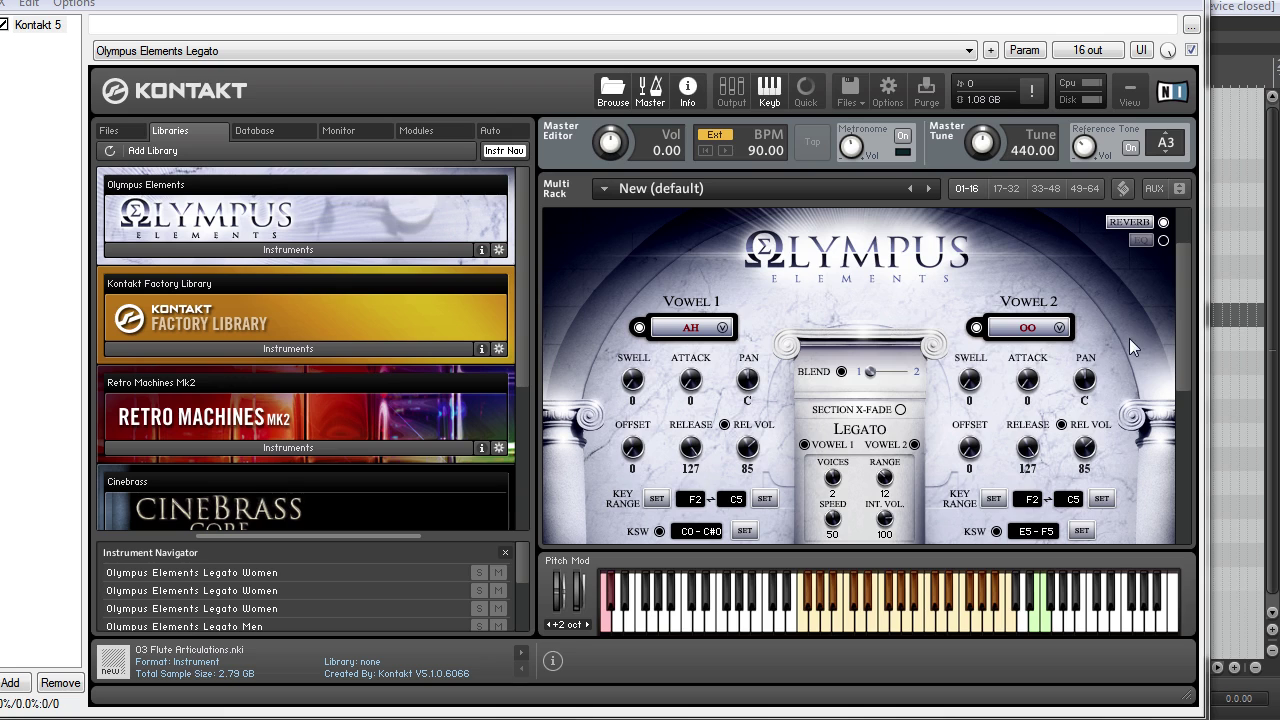
scroll(1175, 400, down, 6)
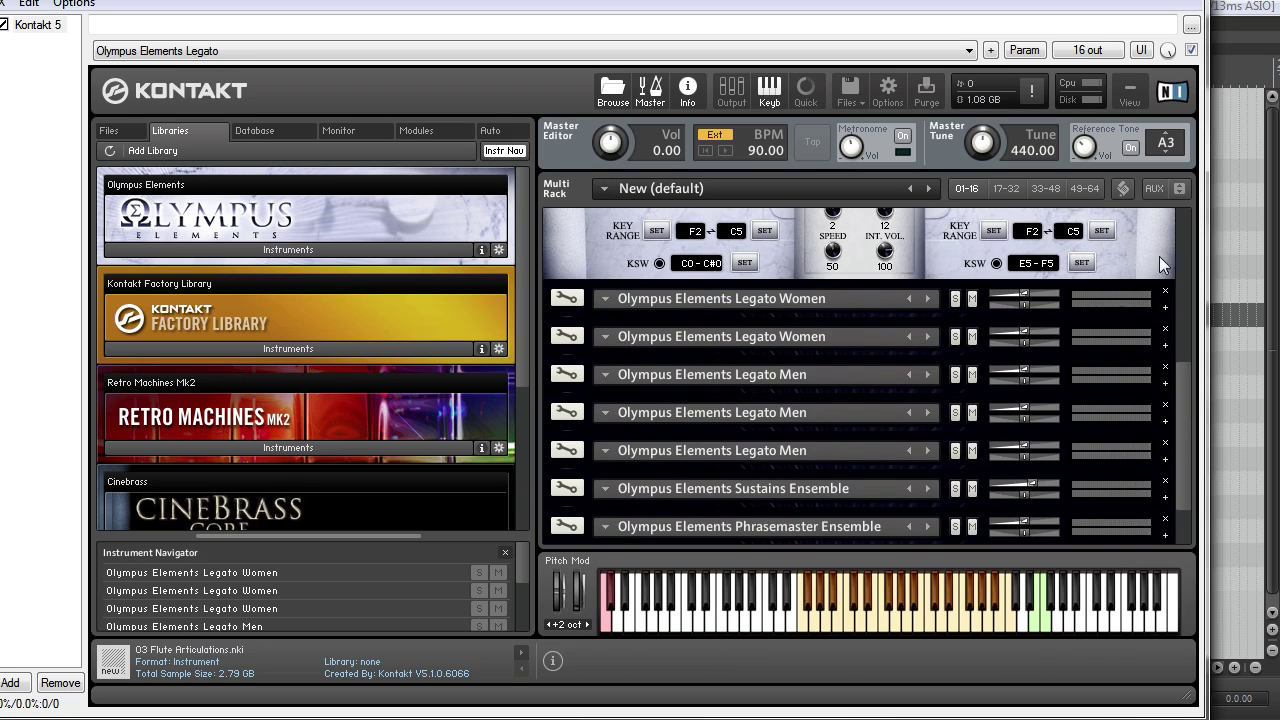
click(1178, 189)
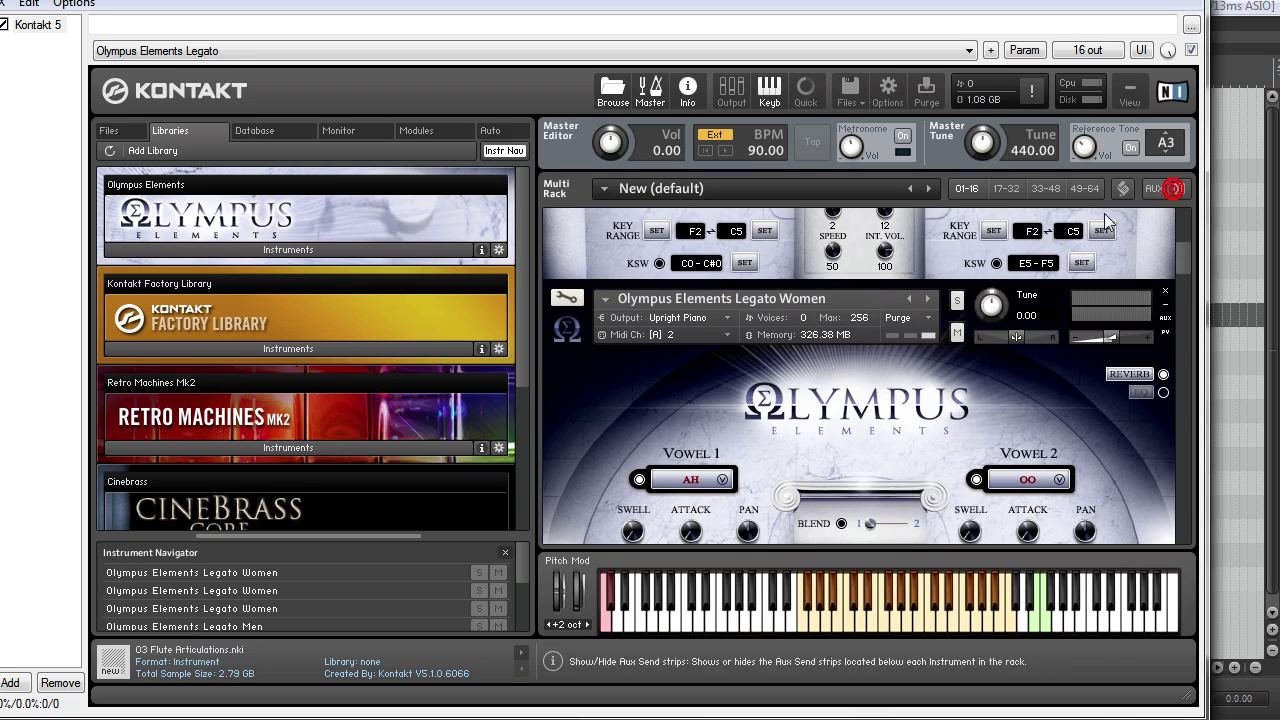
click(1180, 189)
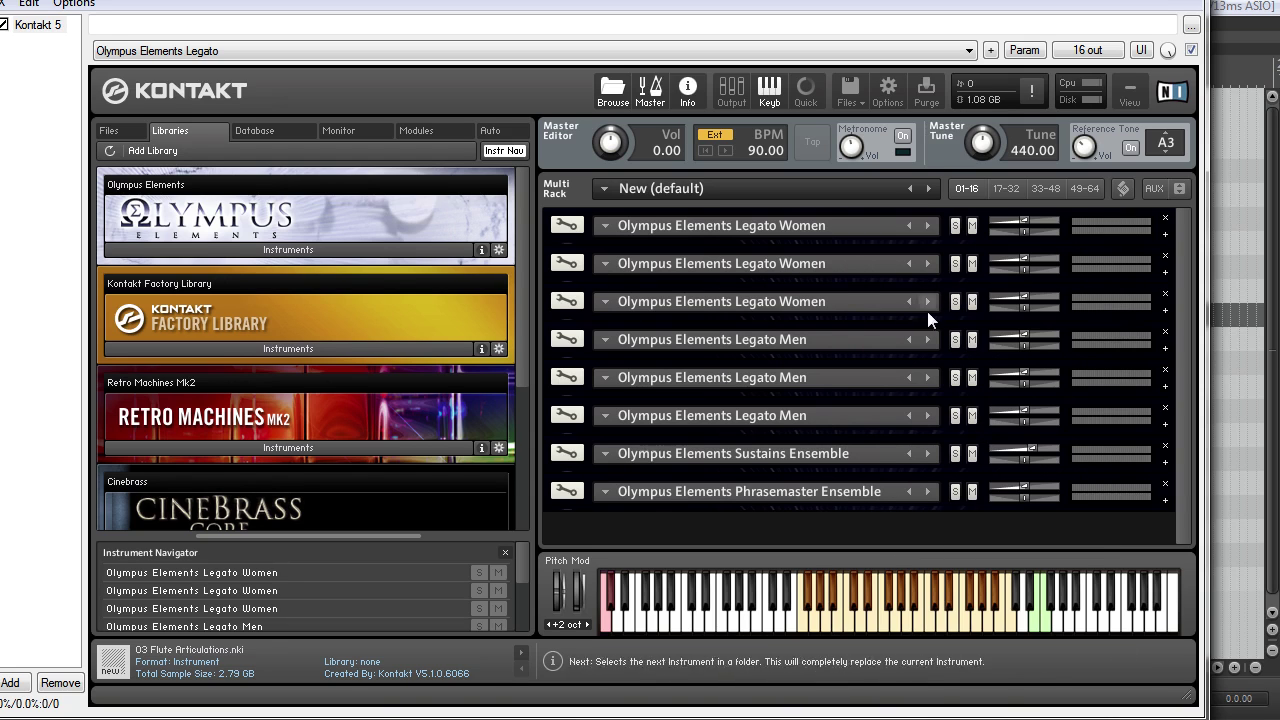
Expand the Legato Women panel to inspect it, then collapse it back to a row
click(1165, 236)
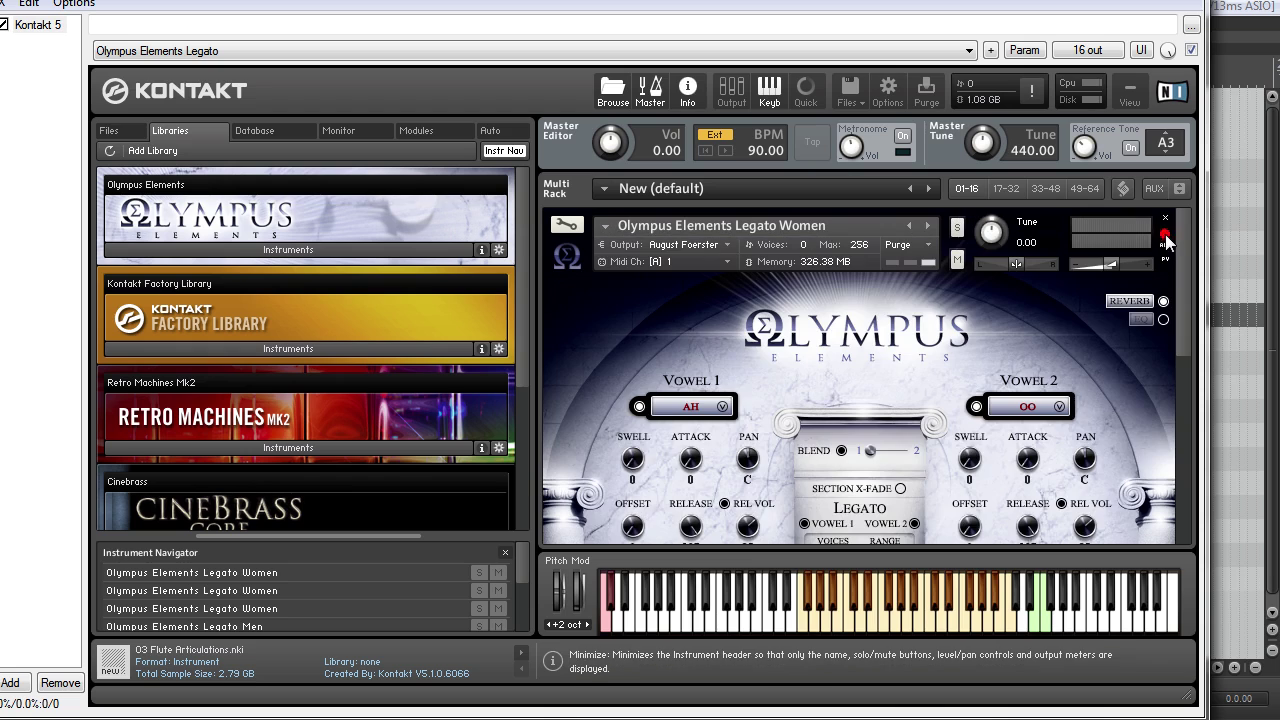
mouse_move(1187, 245)
mouse_down()
mouse_move(1189, 257)
mouse_move(1188, 229)
mouse_up()
click(1165, 236)
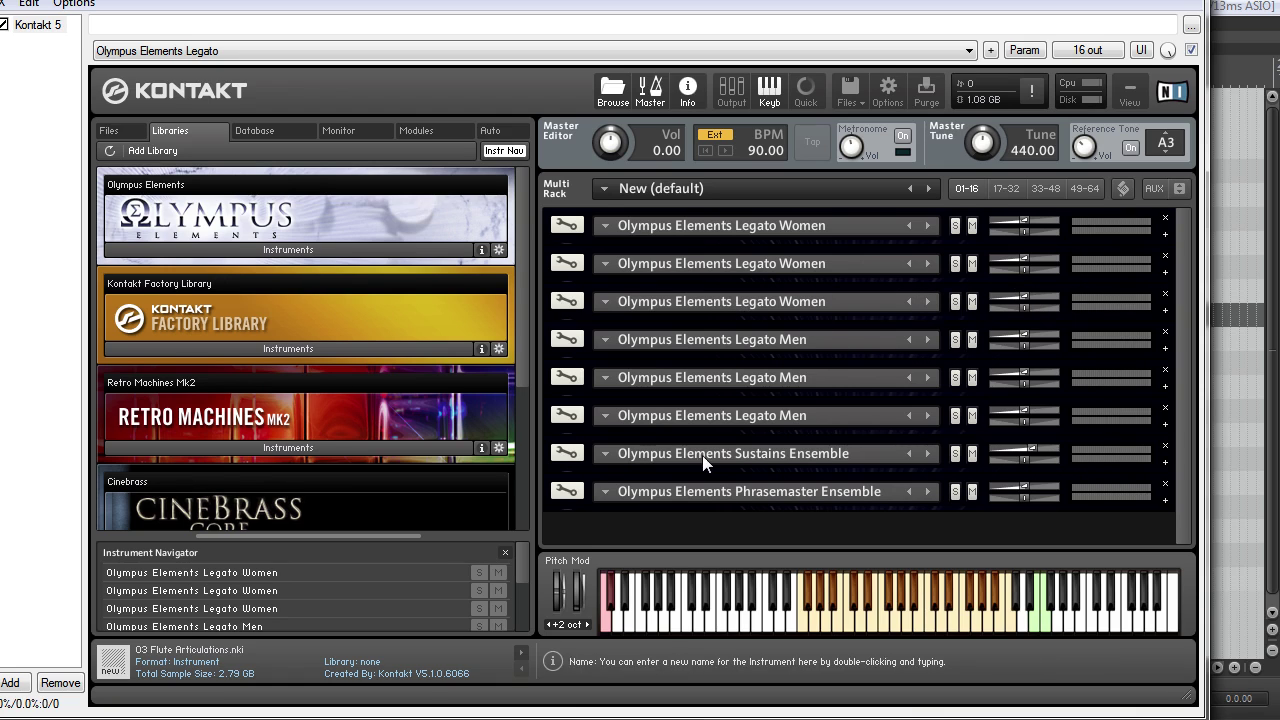
Expand the Sustains Ensemble panel, scroll the rack back up, and close Kontakt with Escape
click(1120, 460)
drag(1181, 345, 1195, 472)
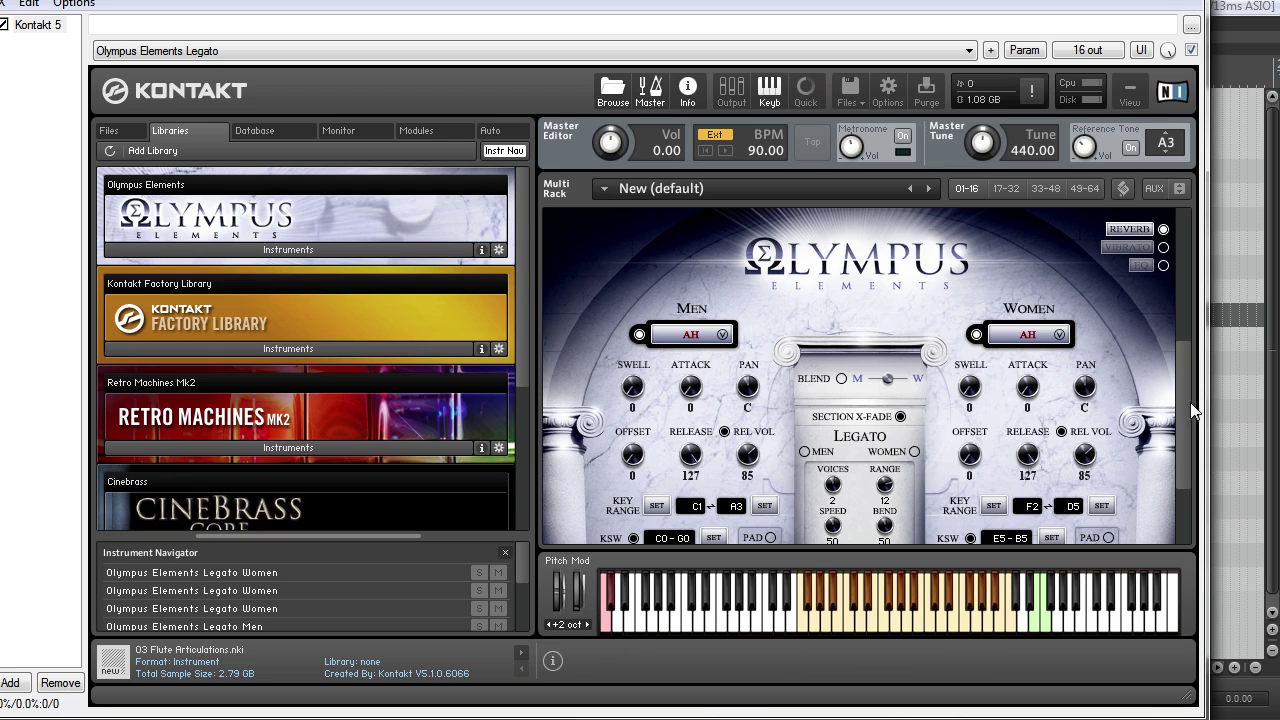
scroll(1181, 350, up, 2)
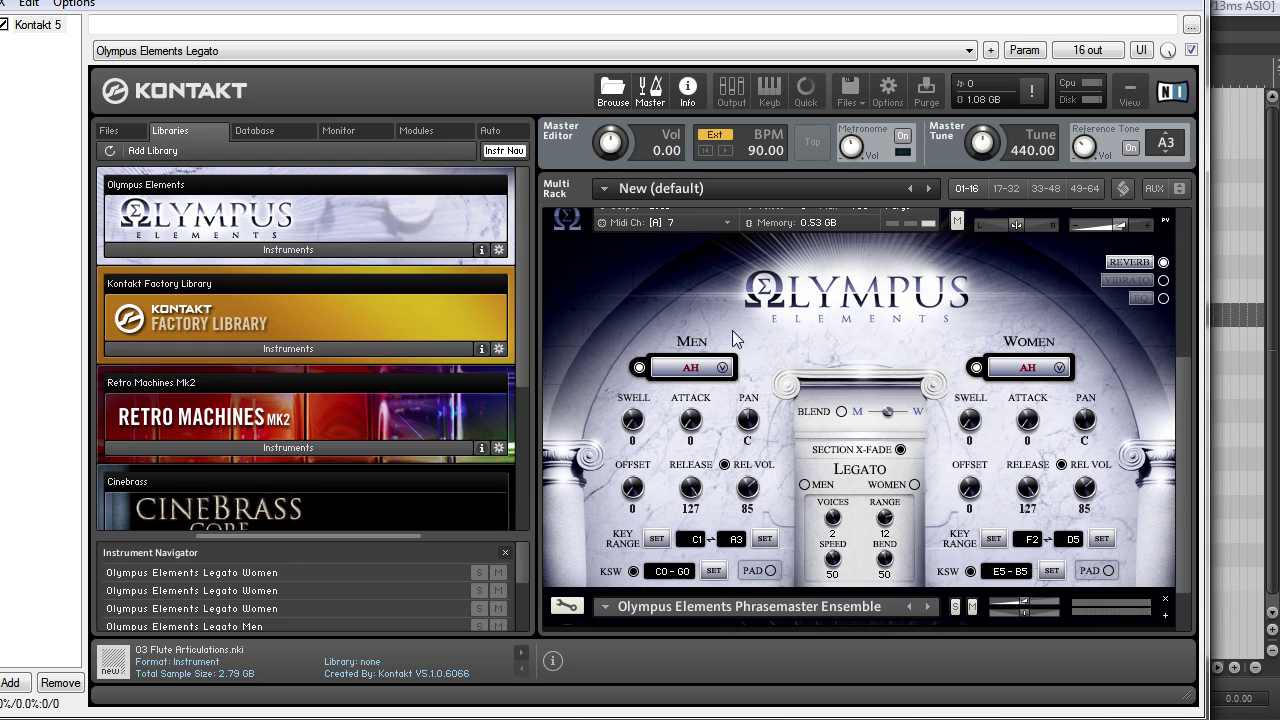
drag(1178, 435, 1188, 510)
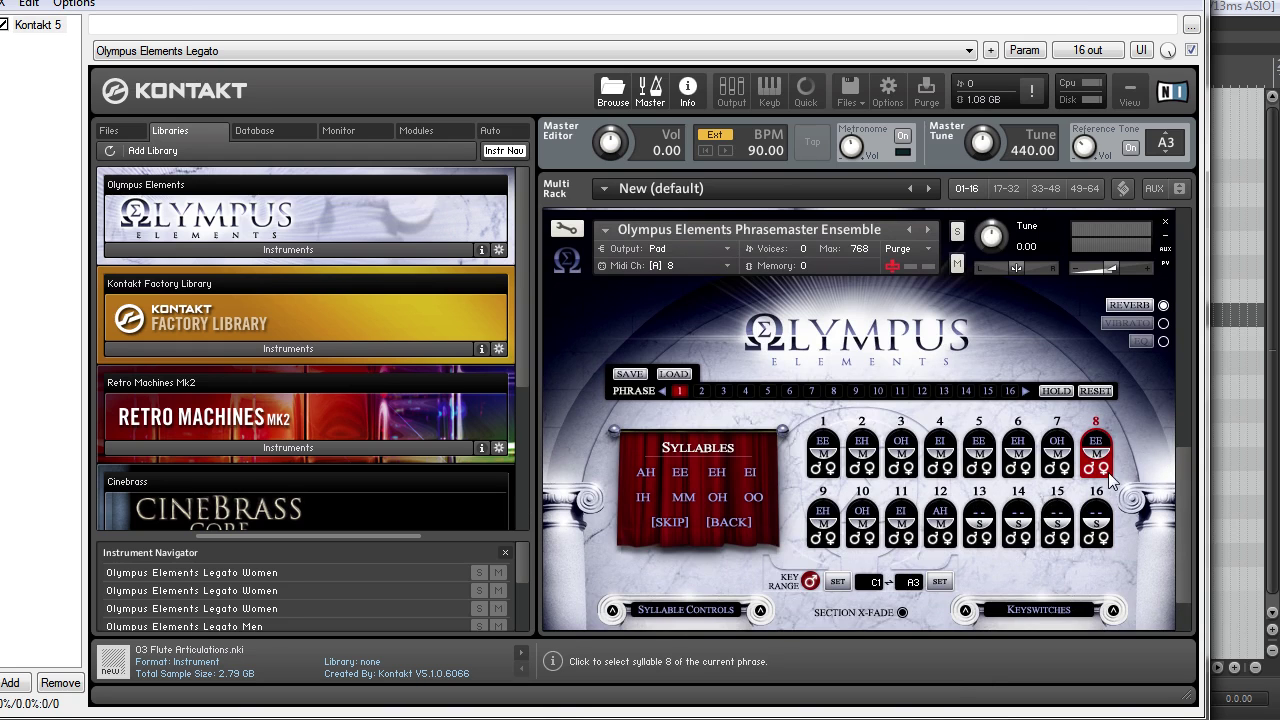
scroll(1167, 460, up, 5)
scroll(1163, 411, up, 3)
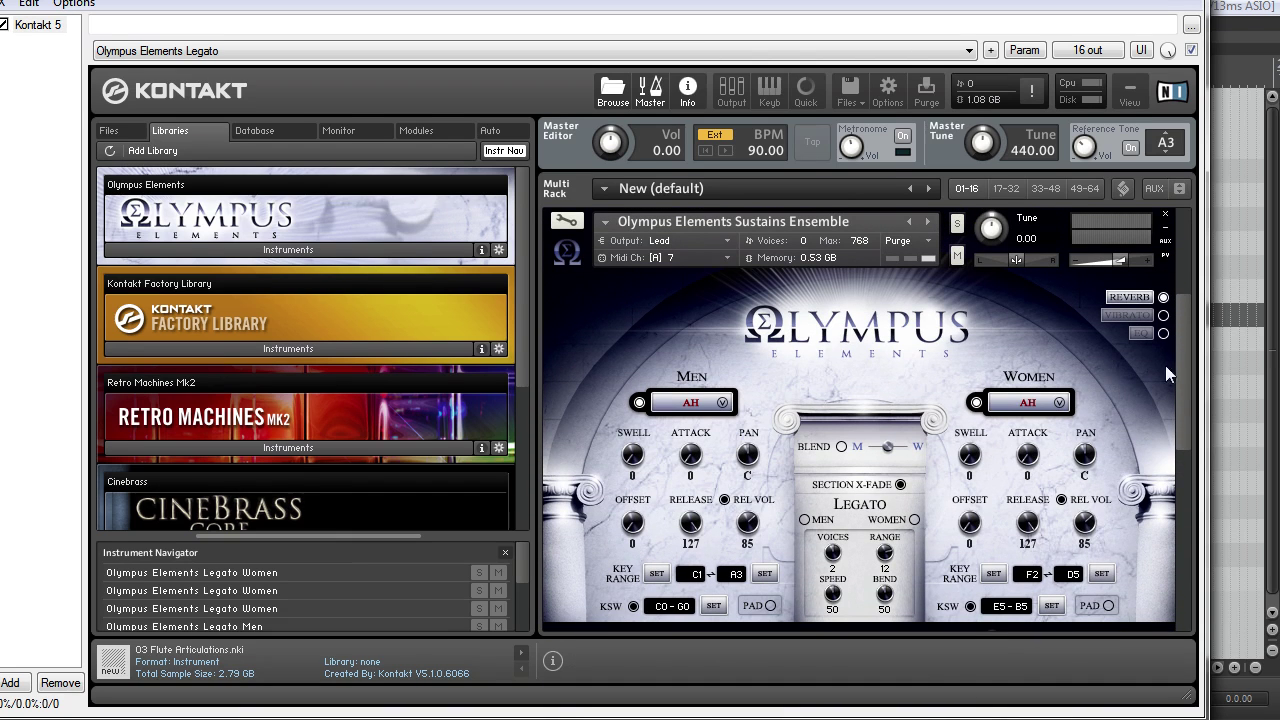
key(Escape)
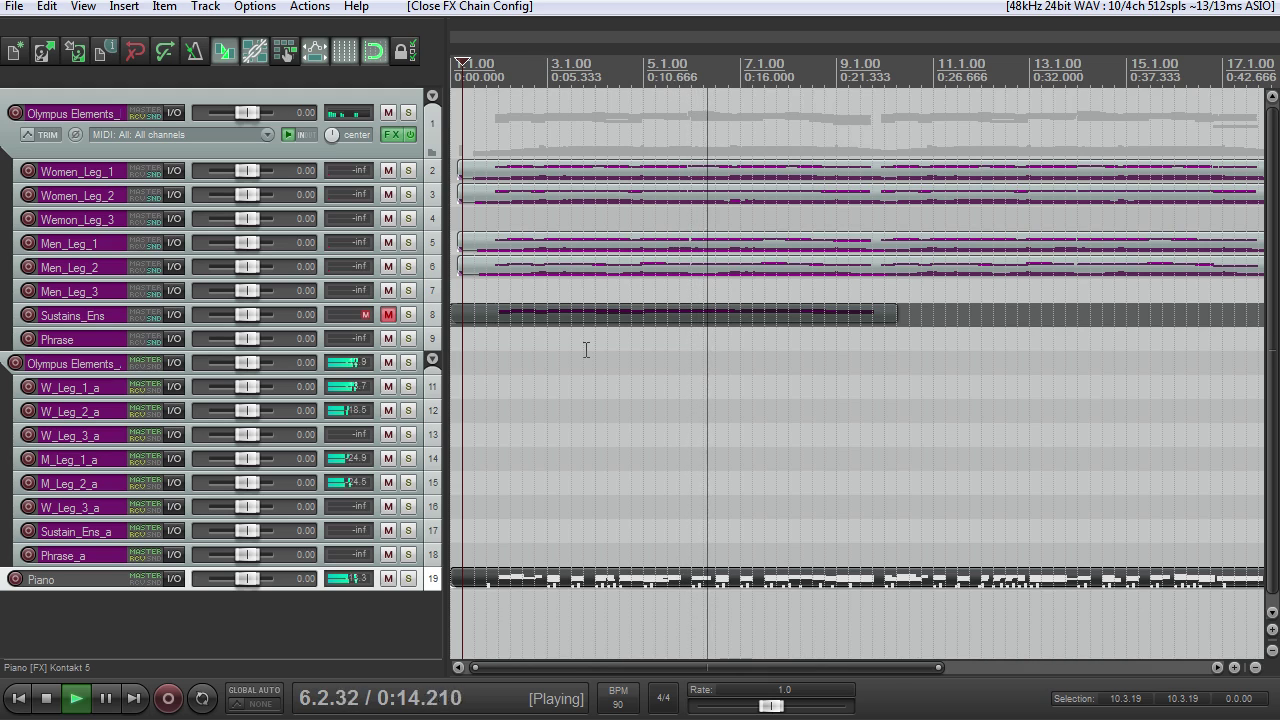
Enlarge track heights, fit all 19 tracks with Shift+`, and collapse track 10's child tracks
scroll(586, 349, up, 6)
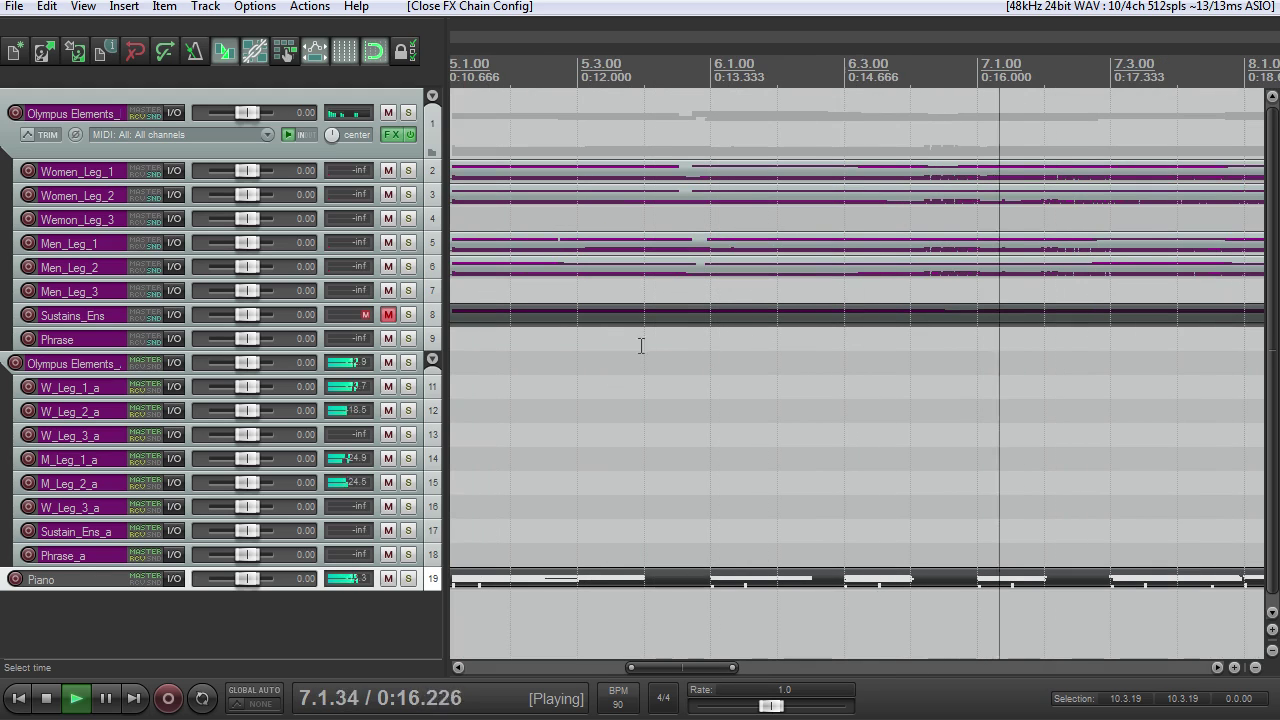
click(1272, 632)
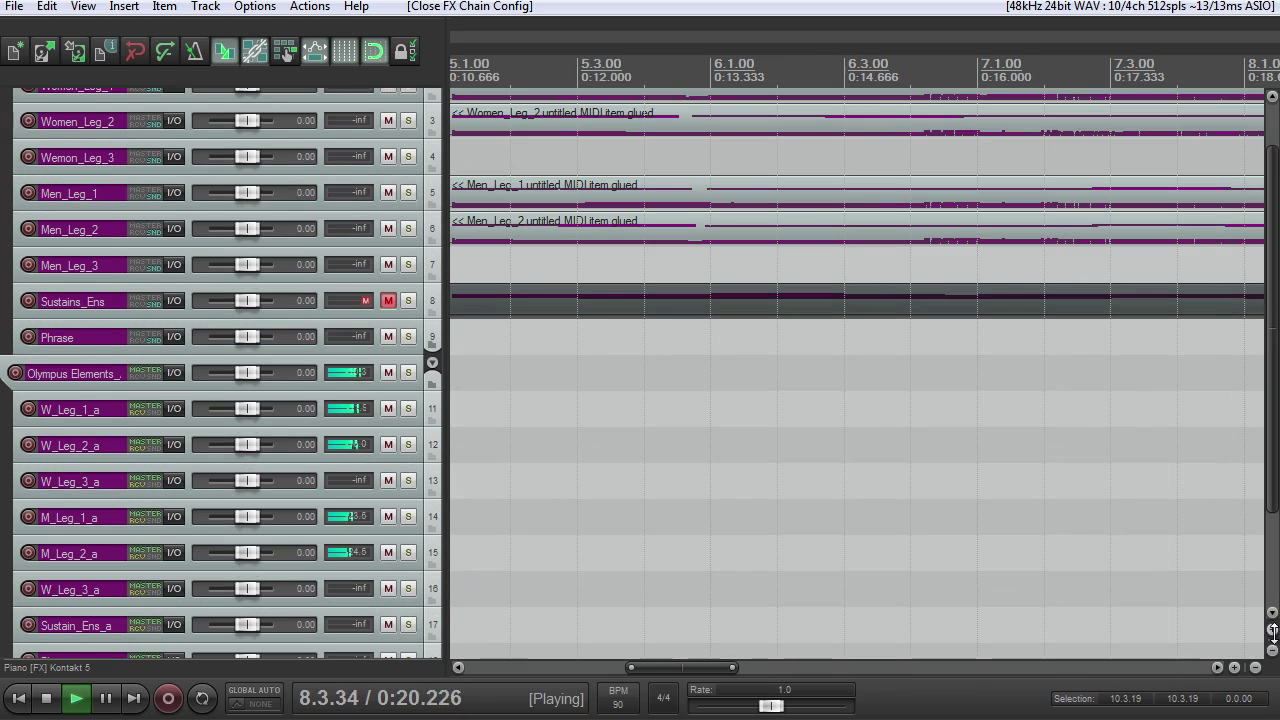
key(shift+grave)
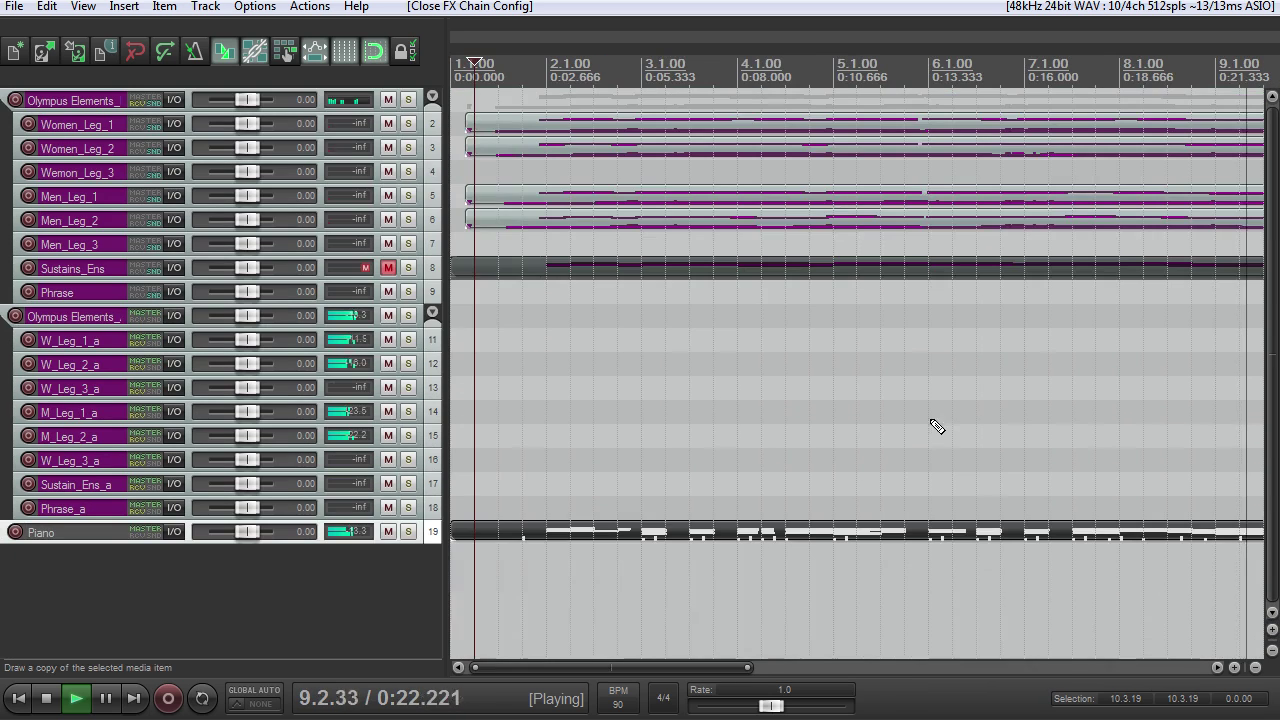
click(431, 312)
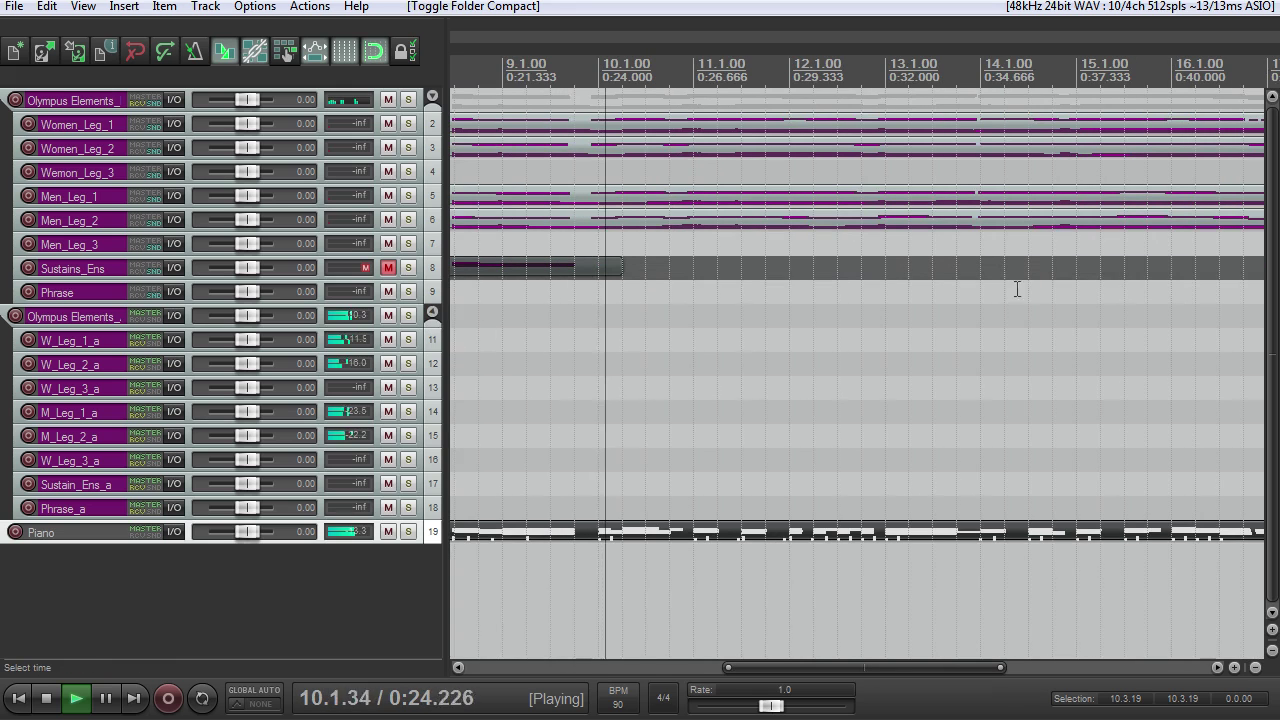
click(434, 312)
scroll(843, 231, up, 3)
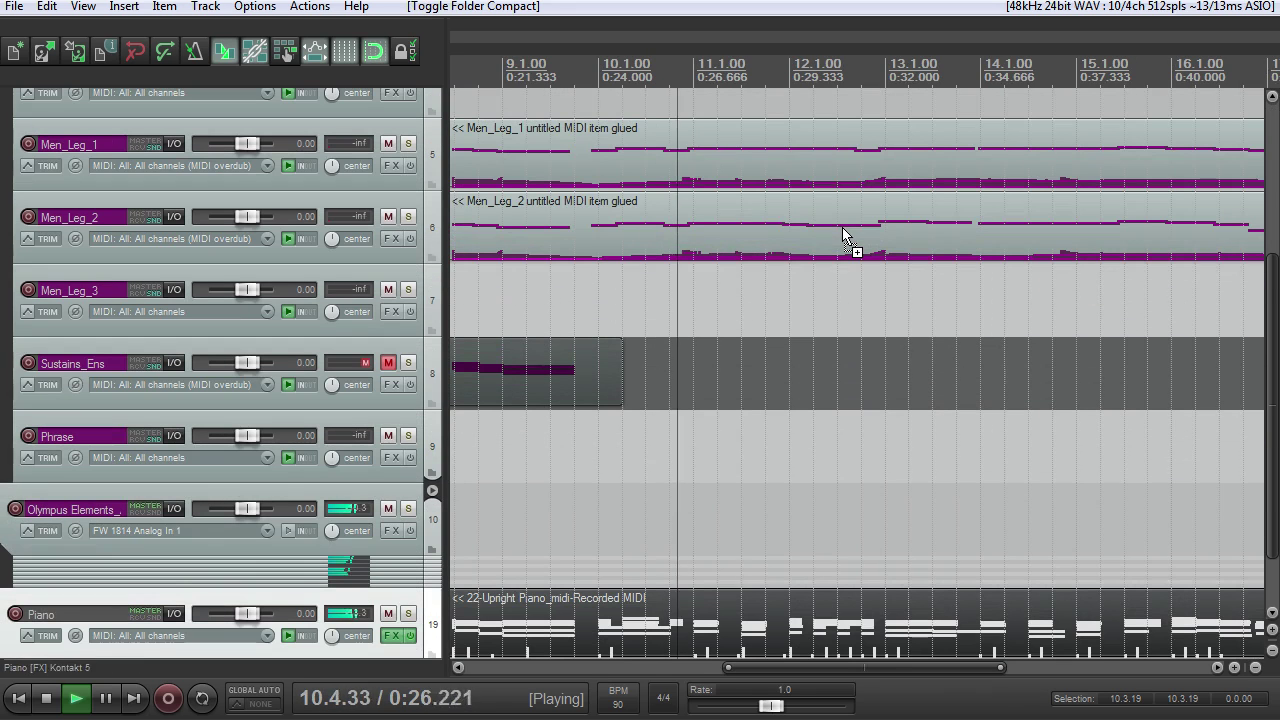
drag(1272, 307, 1268, 140)
drag(936, 665, 1019, 667)
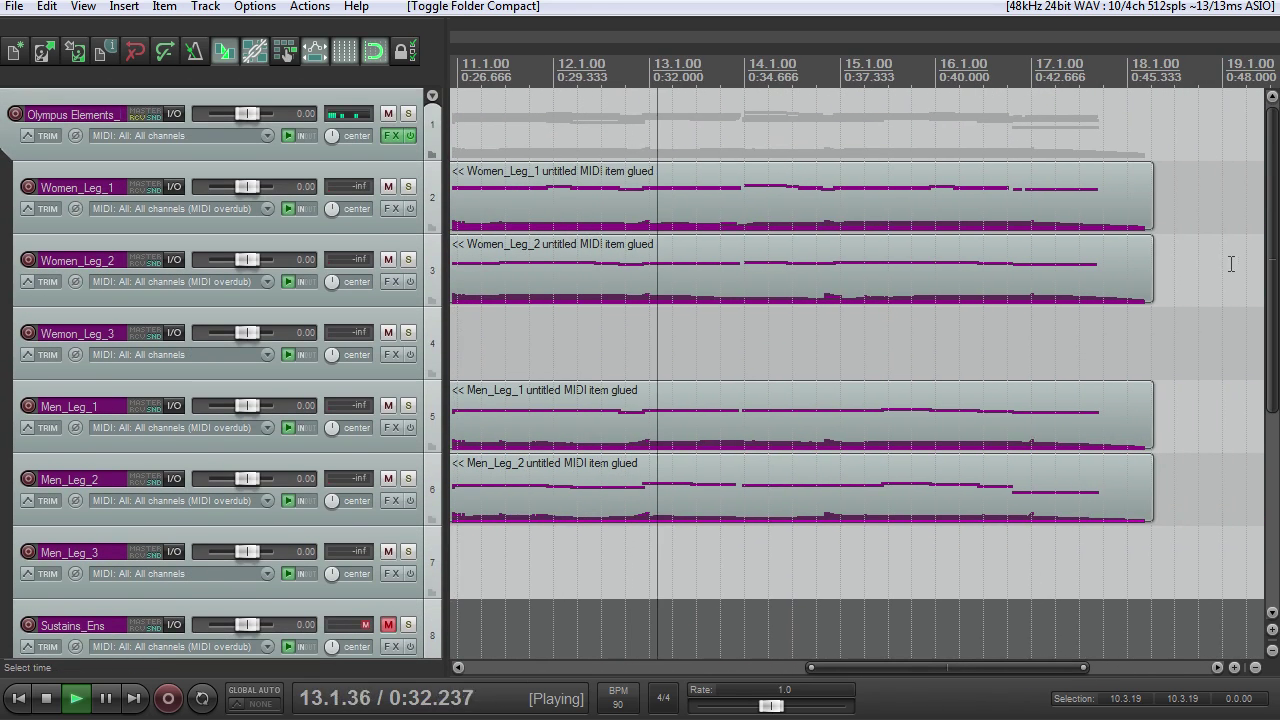
scroll(1231, 263, down, 6)
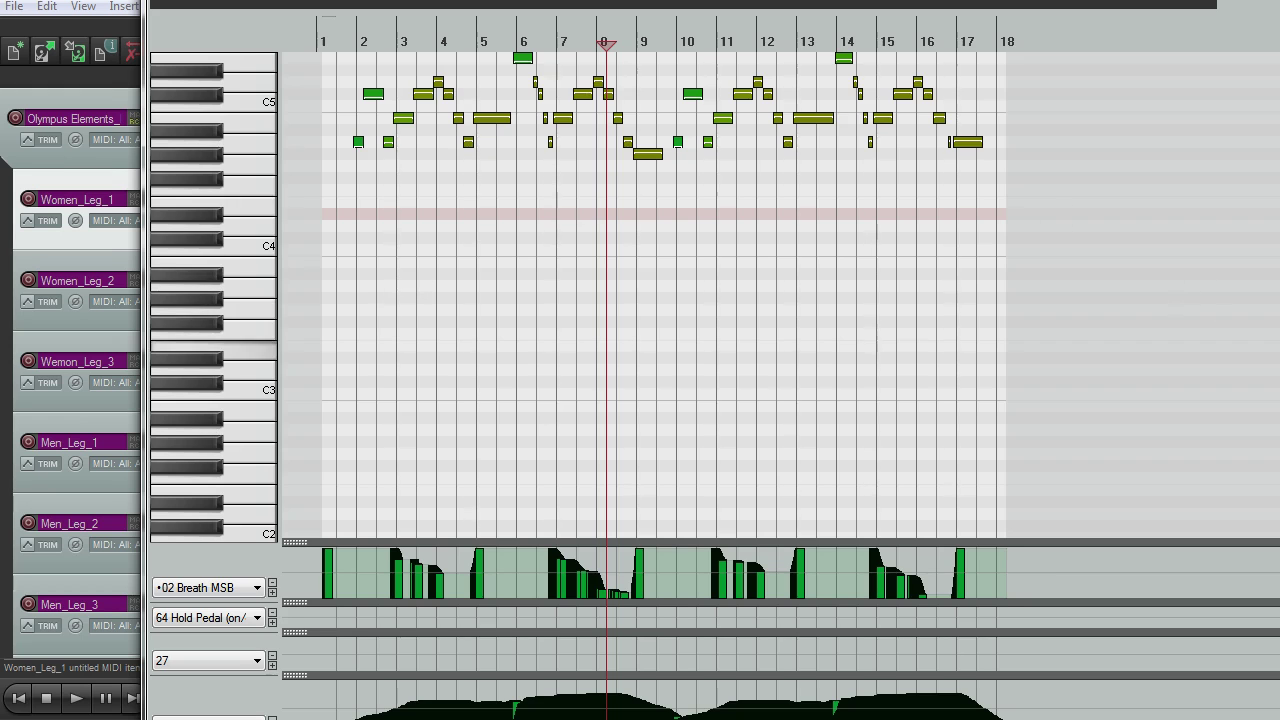
Stop playback with the Women_Leg_1 part open in the MIDI editor
scroll(660, 300, up, 5)
scroll(660, 300, down, 1)
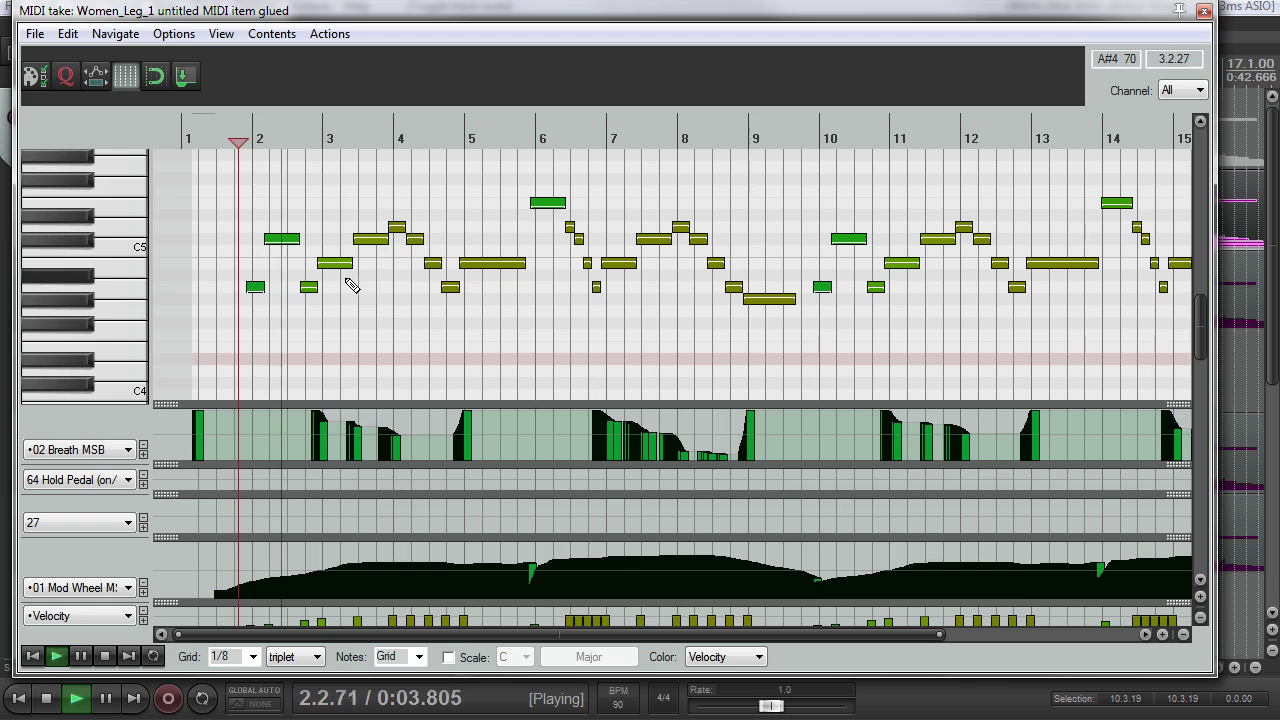
key(space)
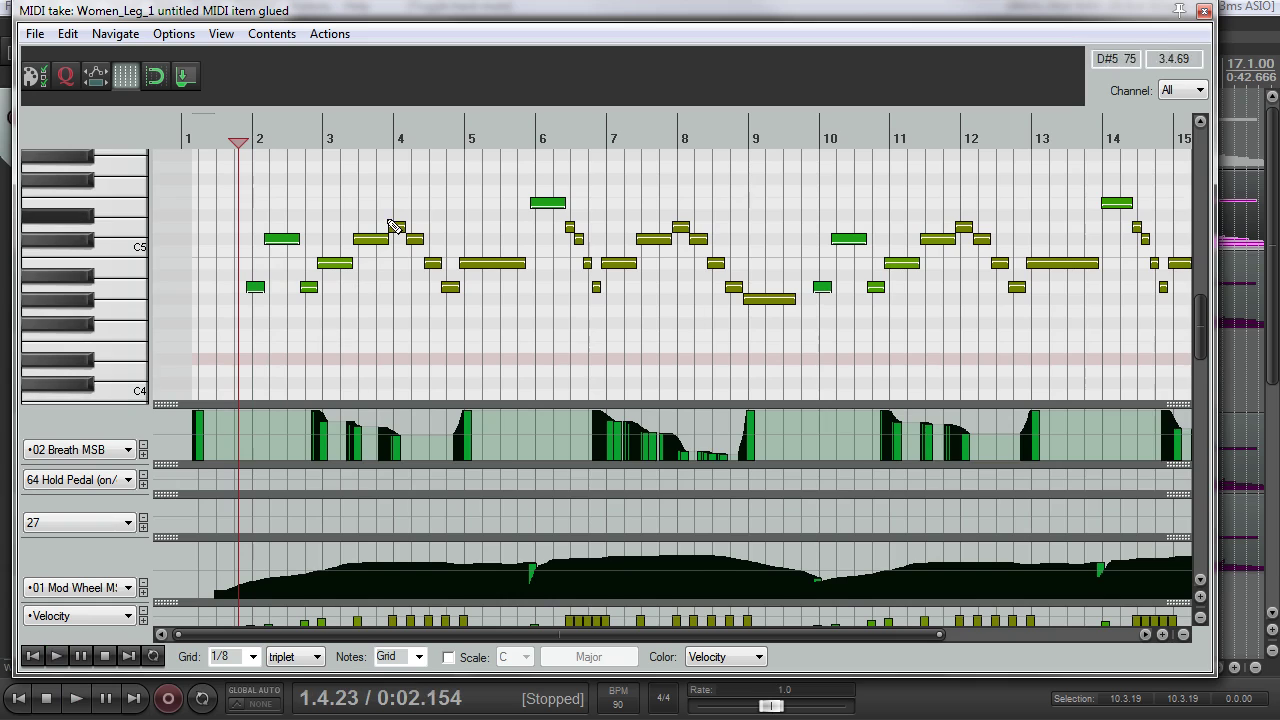
scroll(393, 226, down, 3)
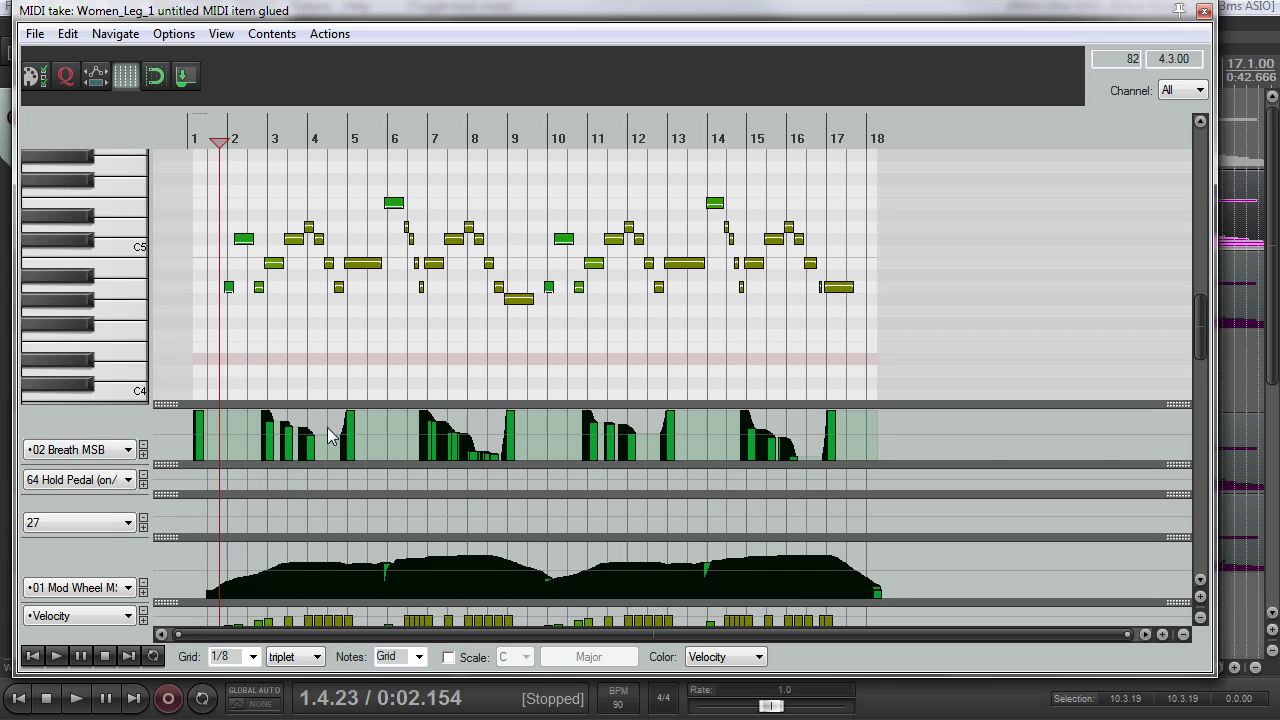
Inspect the CC 27 lane's controller list, then remove the lane, keeping Breath, Hold Pedal, Mod Wheel and Velocity
scroll(408, 428, up, 3)
scroll(400, 430, down, 2)
click(117, 524)
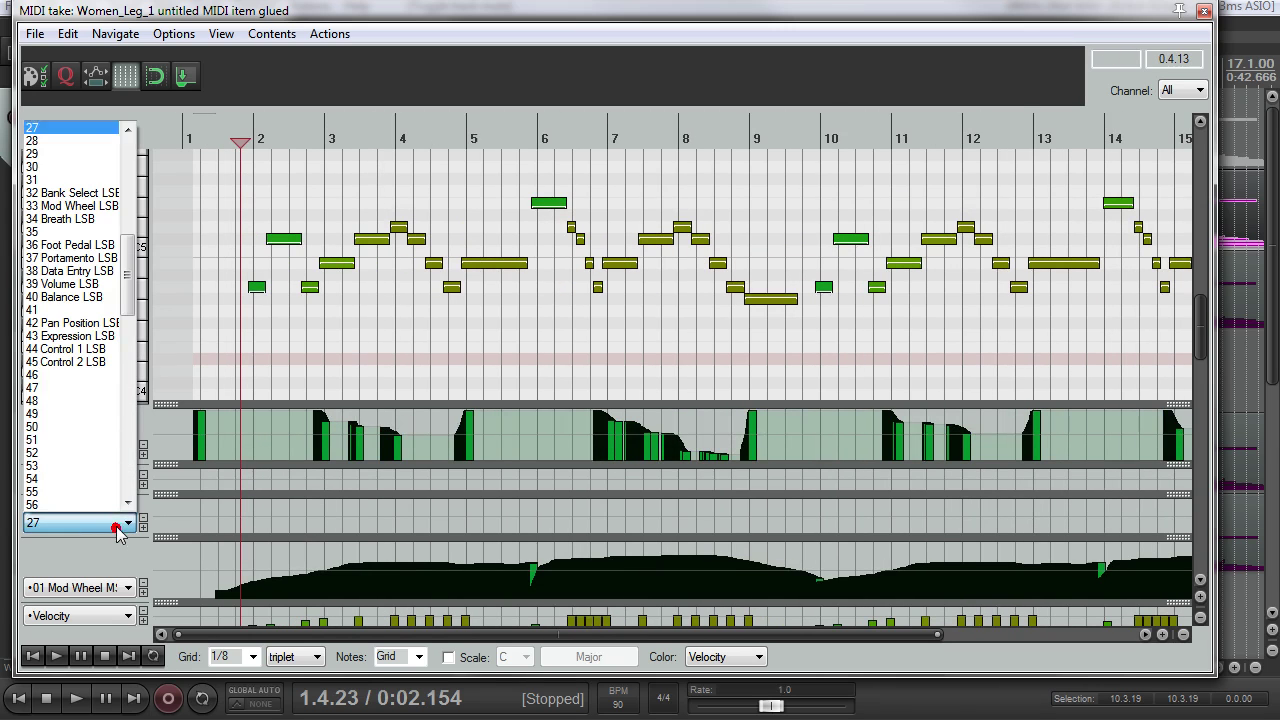
drag(127, 276, 128, 183)
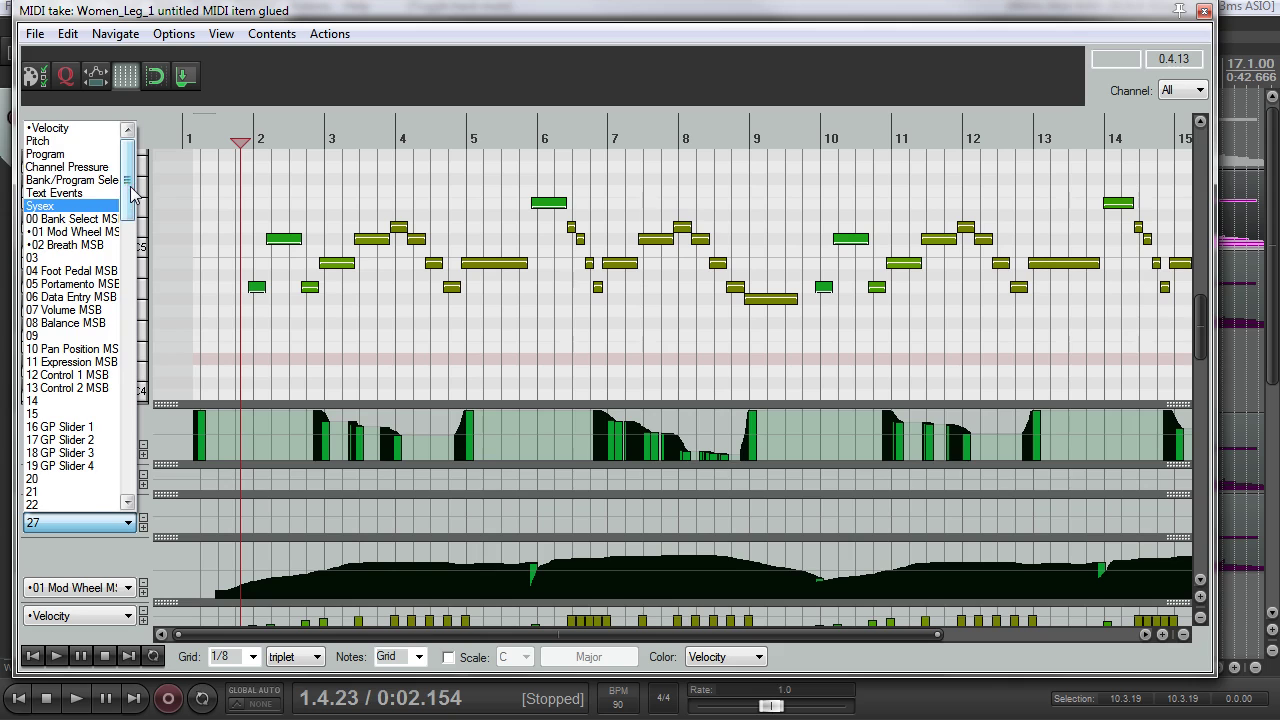
drag(131, 193, 143, 490)
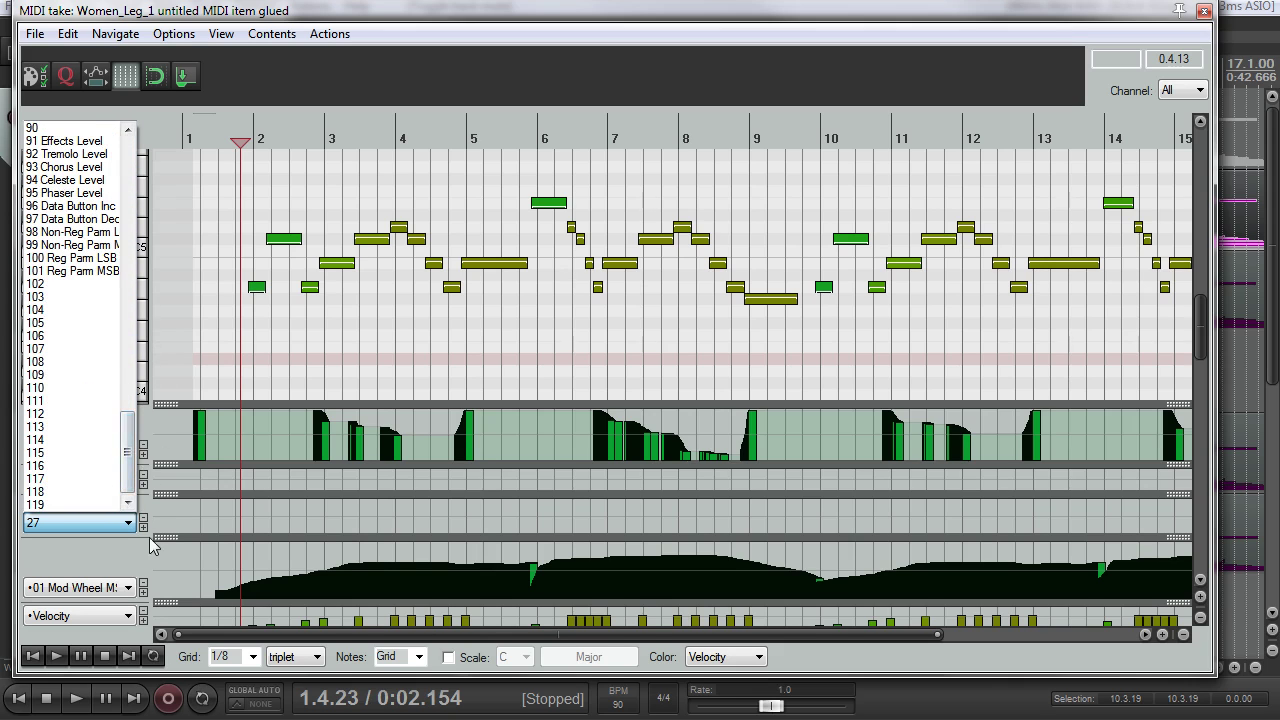
click(141, 556)
click(143, 527)
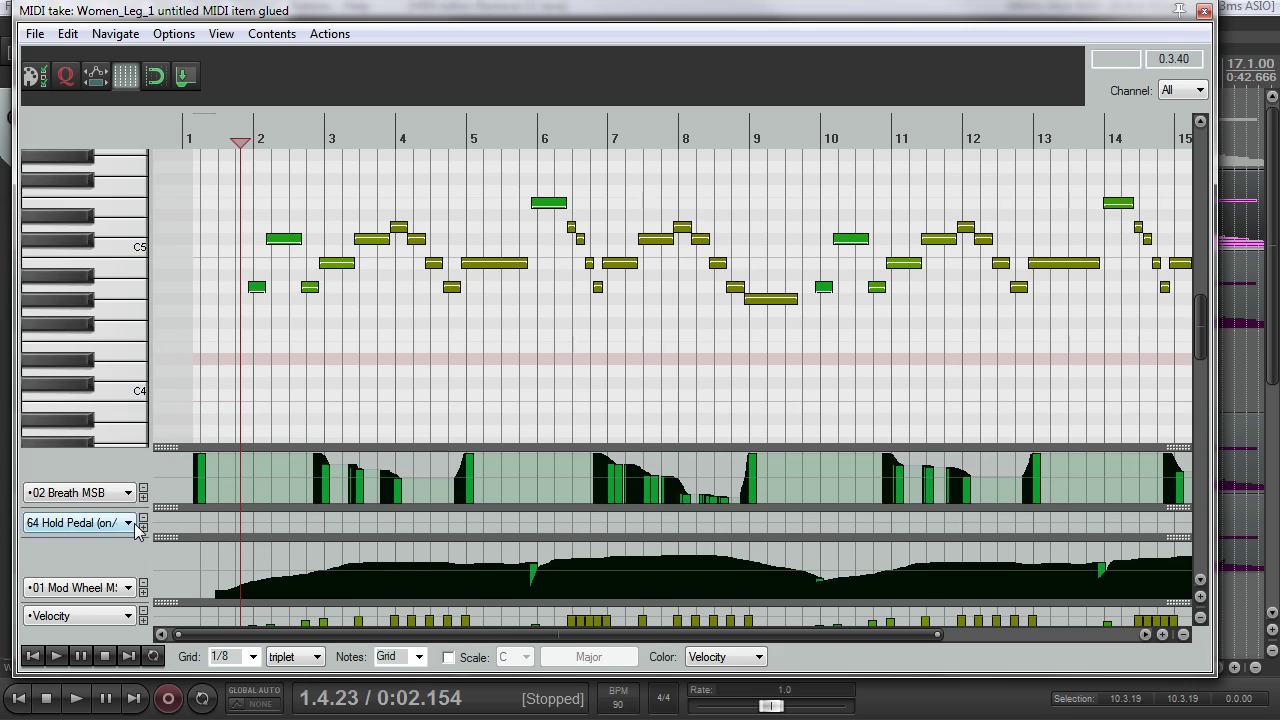
click(143, 522)
scroll(275, 310, up, 4)
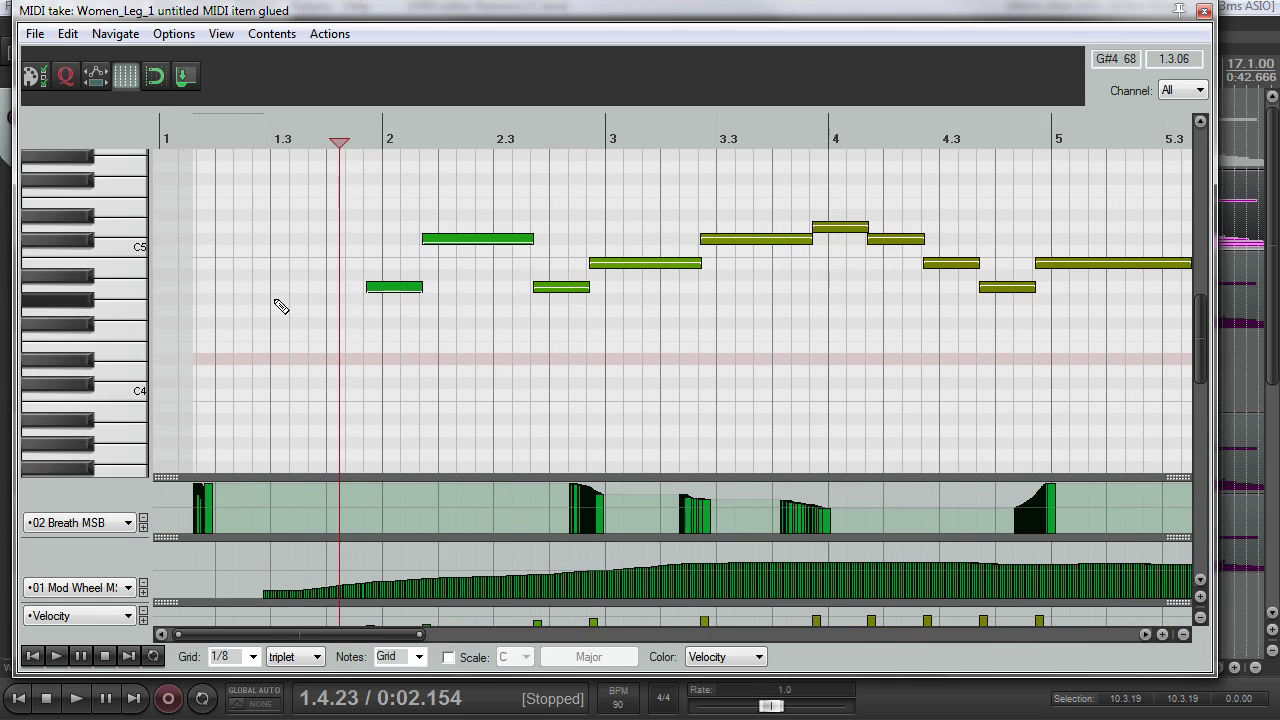
scroll(514, 294, up, 2)
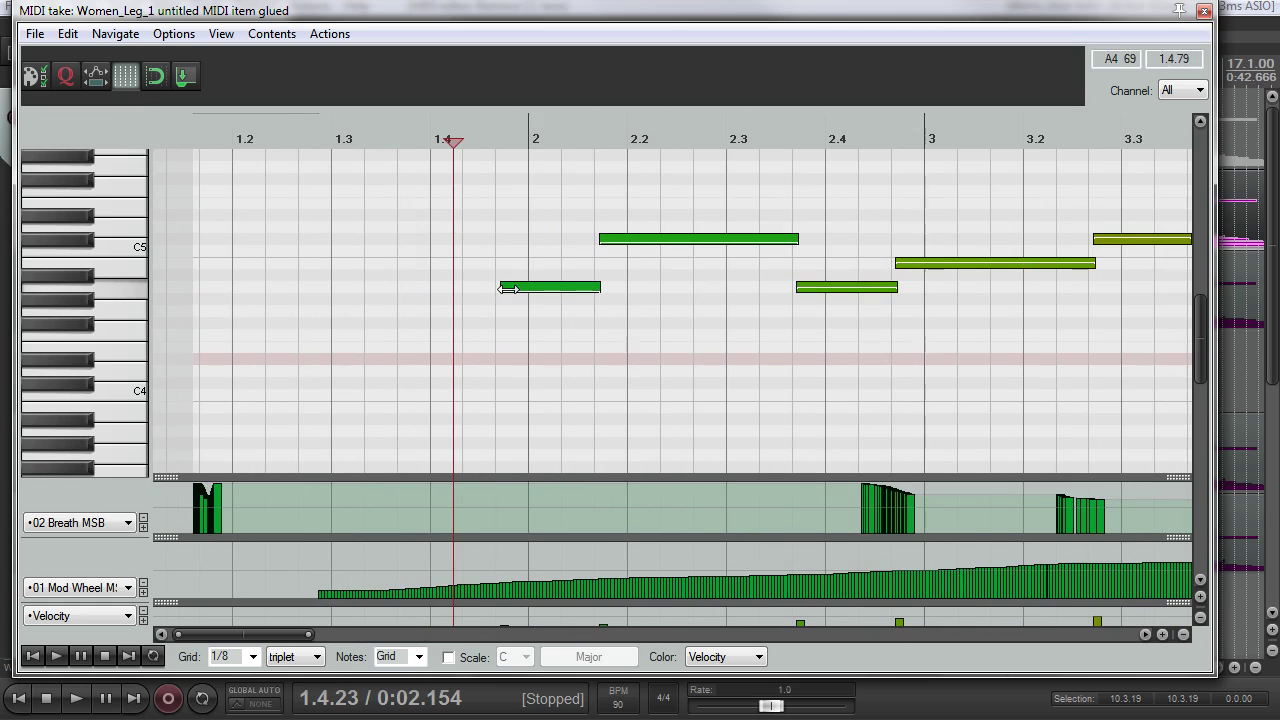
click(594, 129)
scroll(609, 174, up, 3)
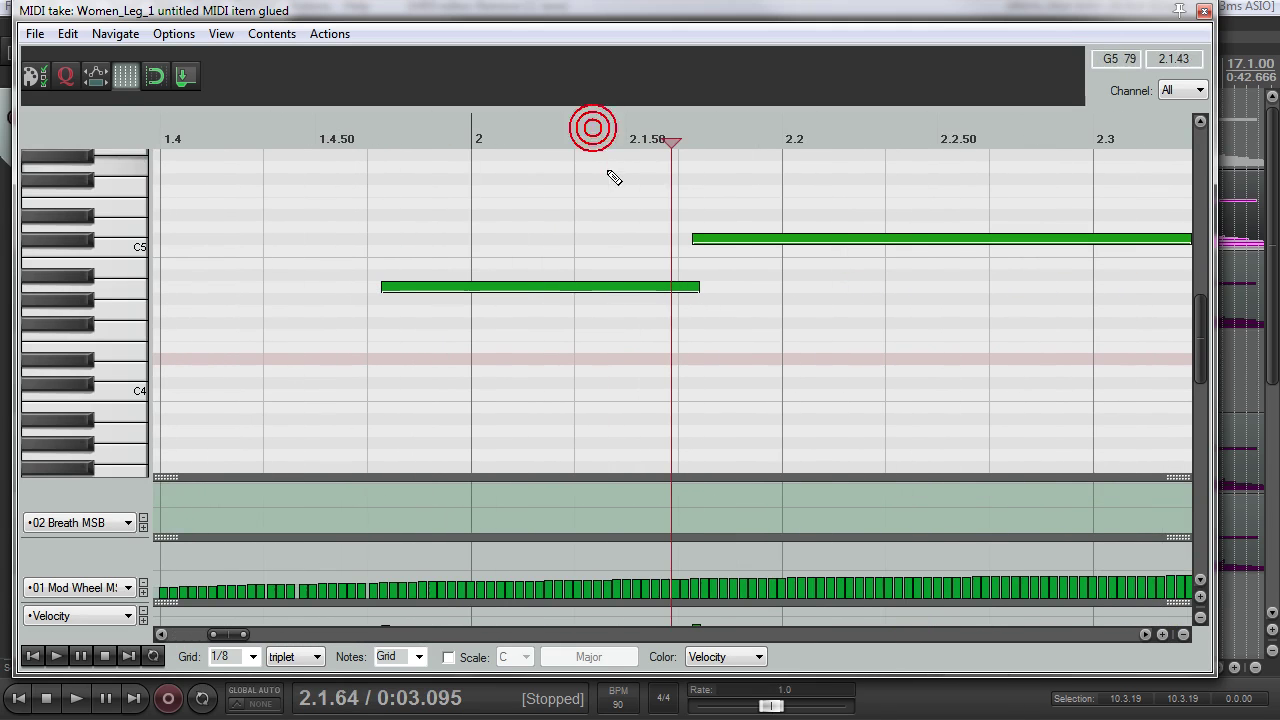
click(667, 138)
scroll(705, 160, up, 3)
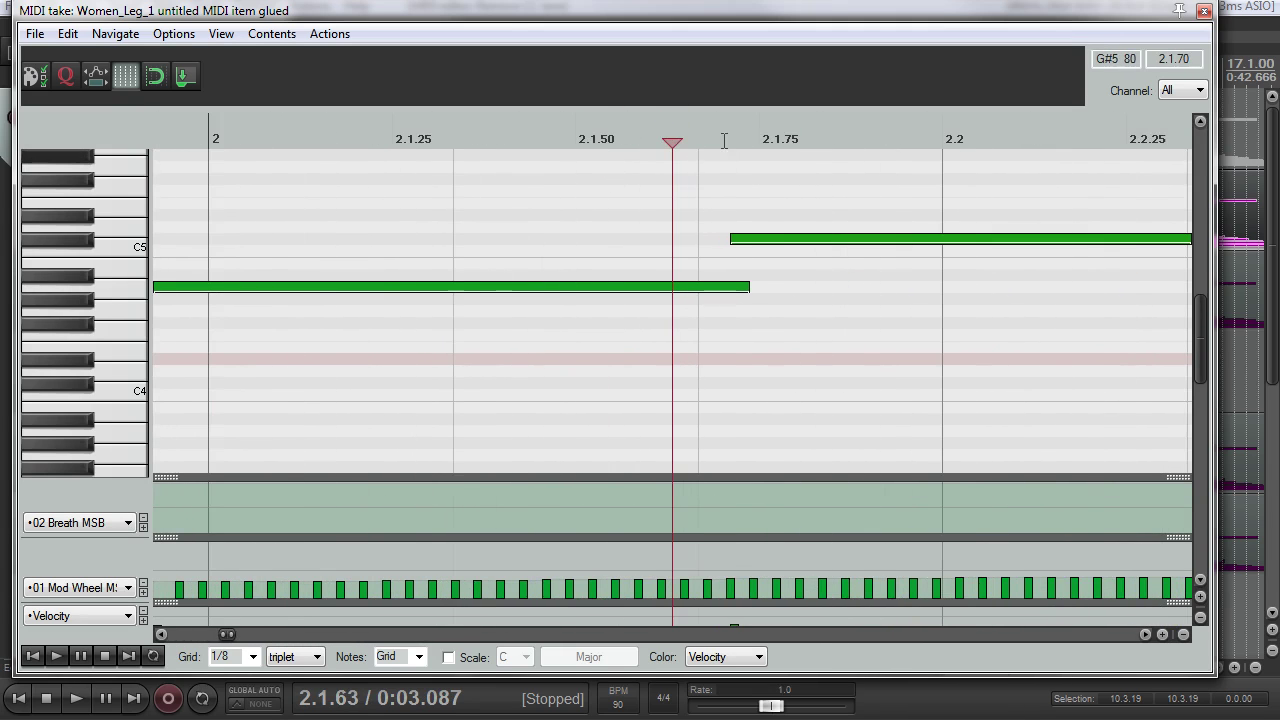
click(721, 139)
scroll(749, 181, down, 6)
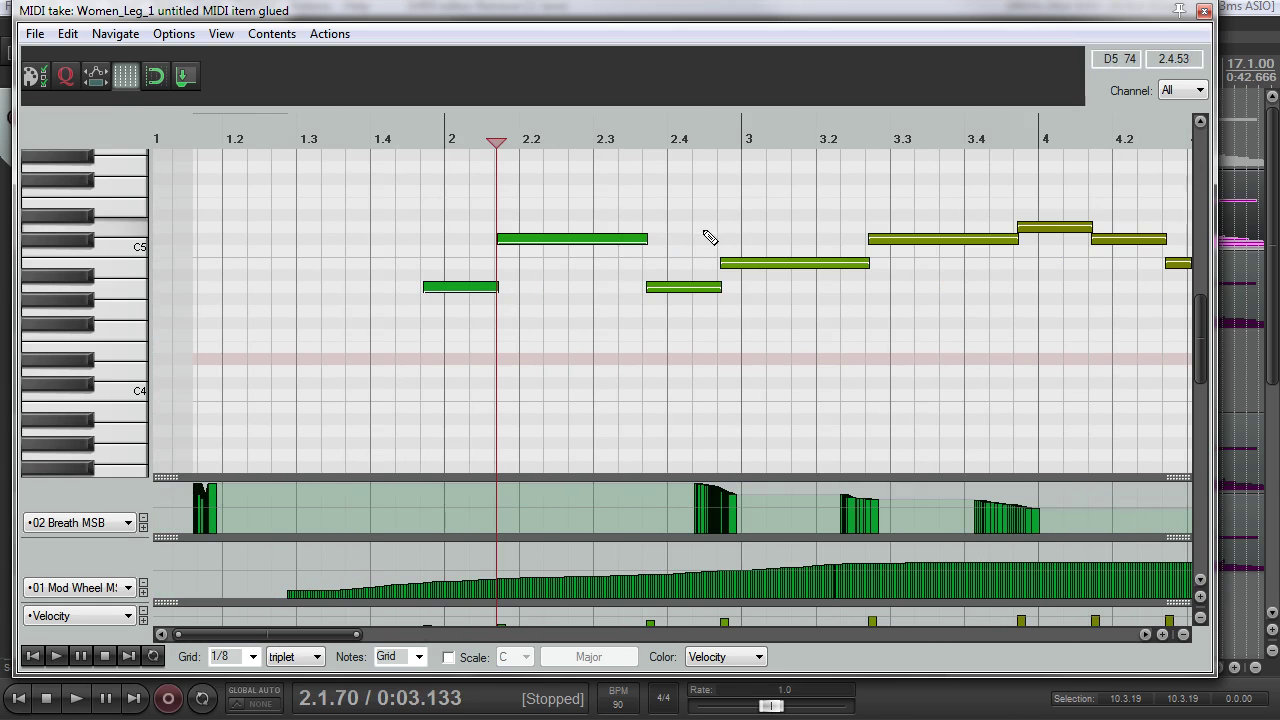
click(447, 140)
scroll(420, 420, down, 4)
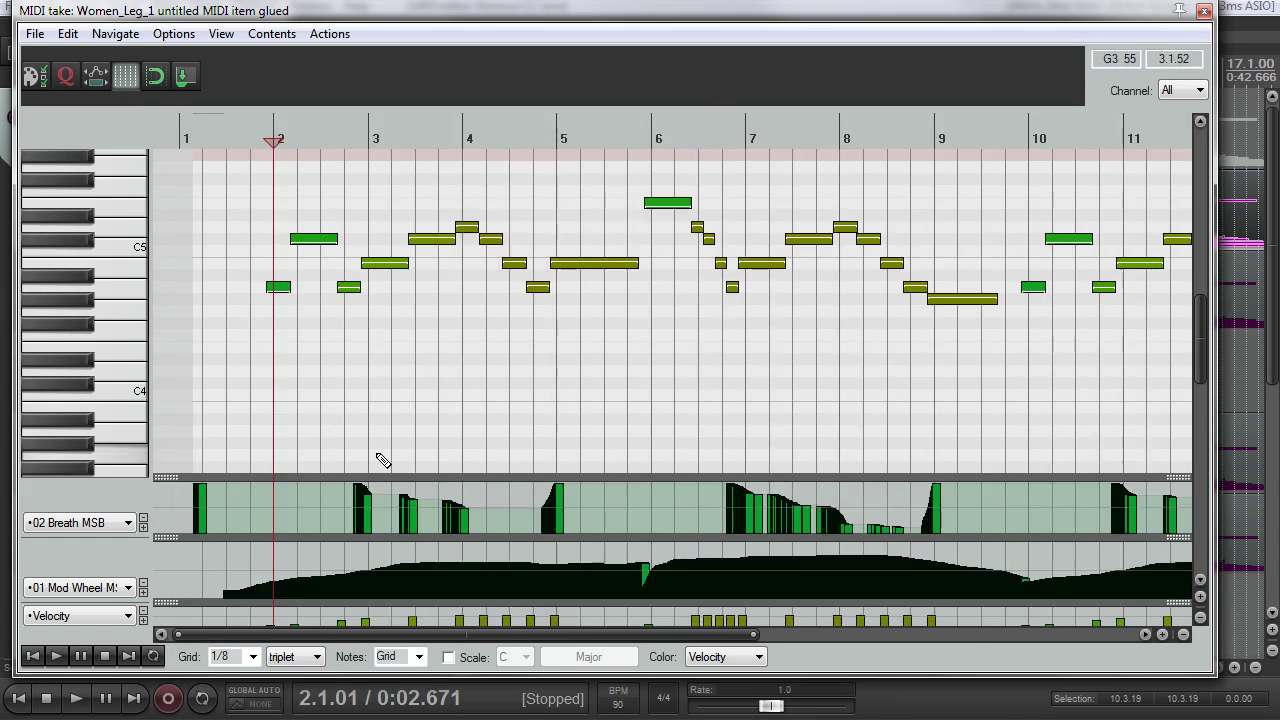
scroll(250, 500, up, 2)
drag(176, 538, 176, 524)
drag(8, 33, 227, 33)
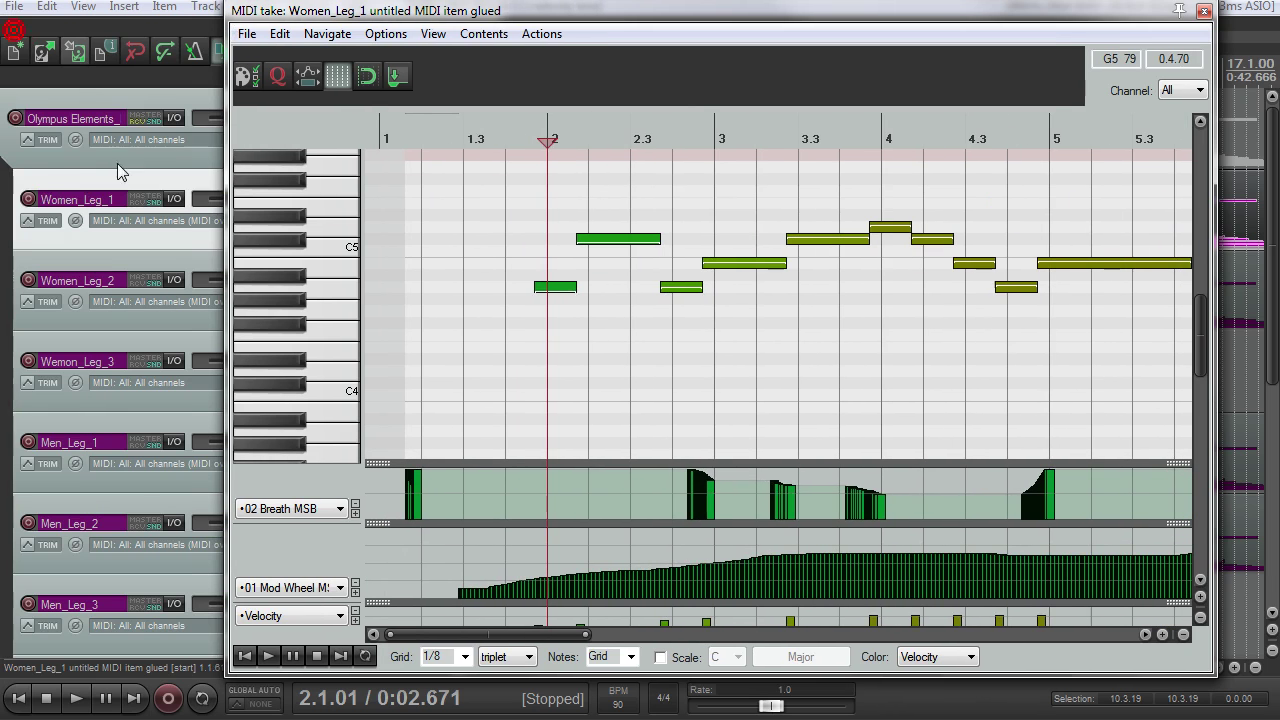
click(29, 198)
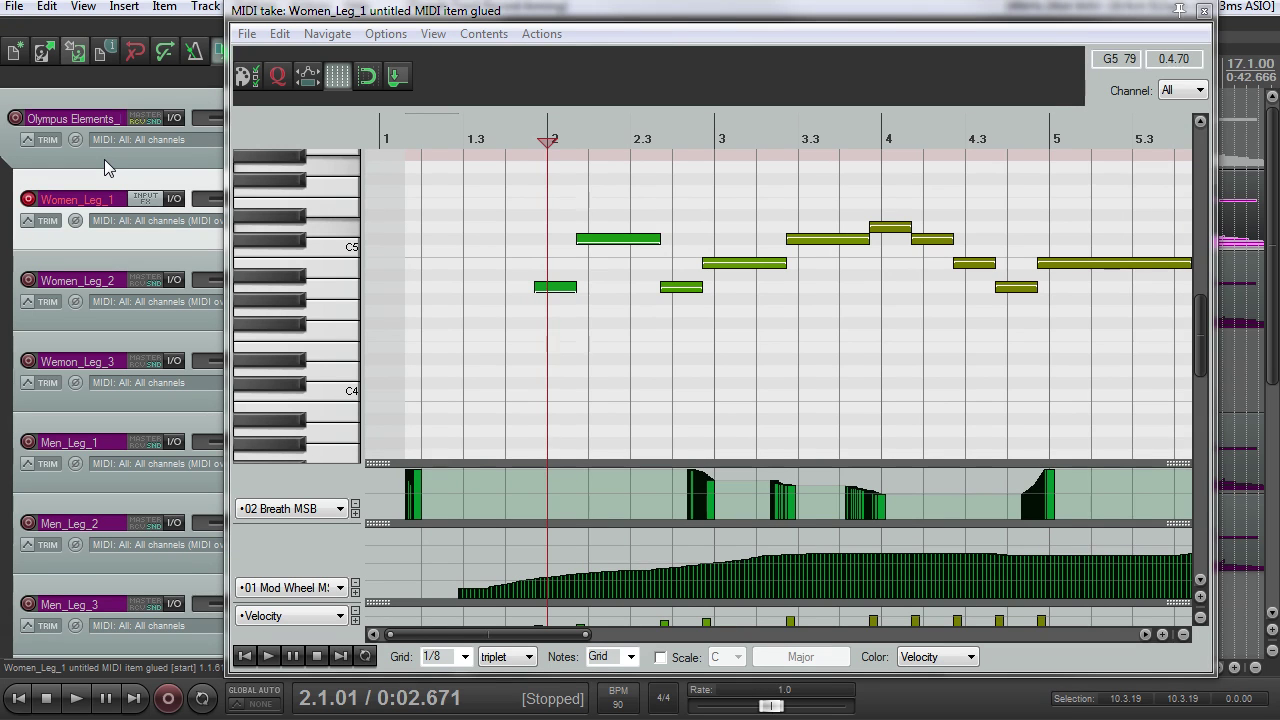
drag(228, 85, 24, 85)
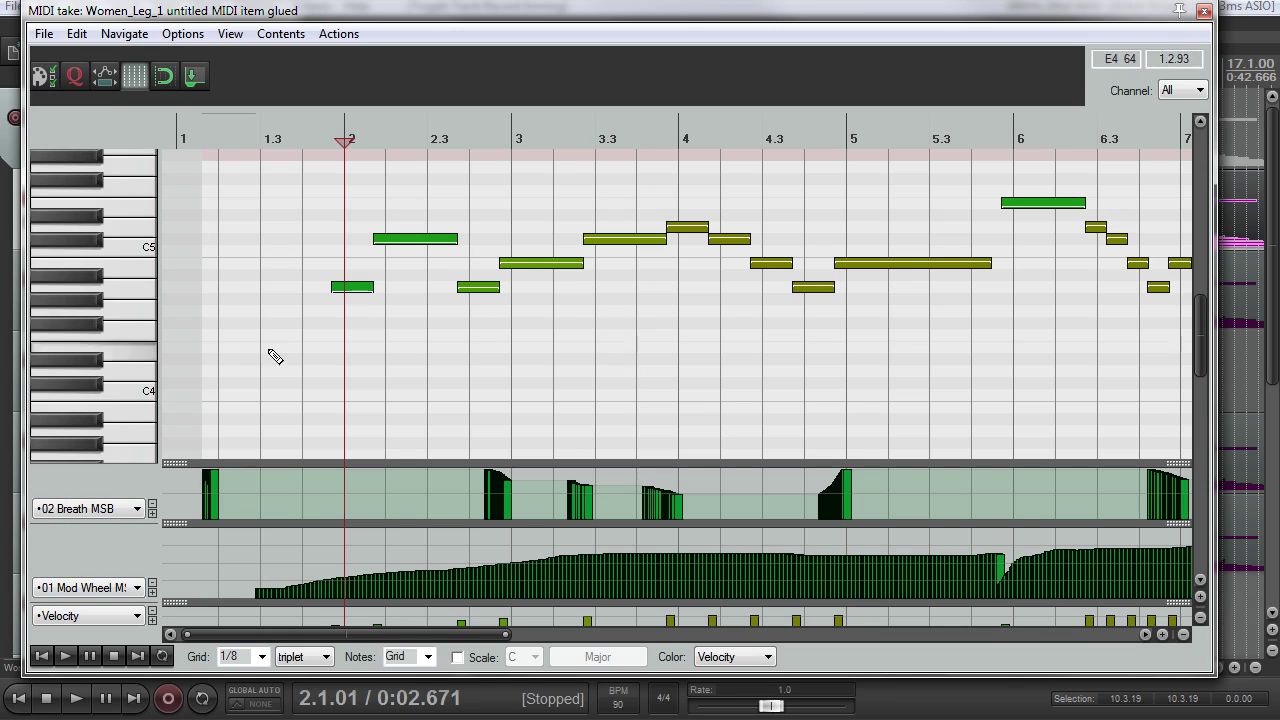
scroll(840, 289, down, 3)
scroll(443, 263, down, 2)
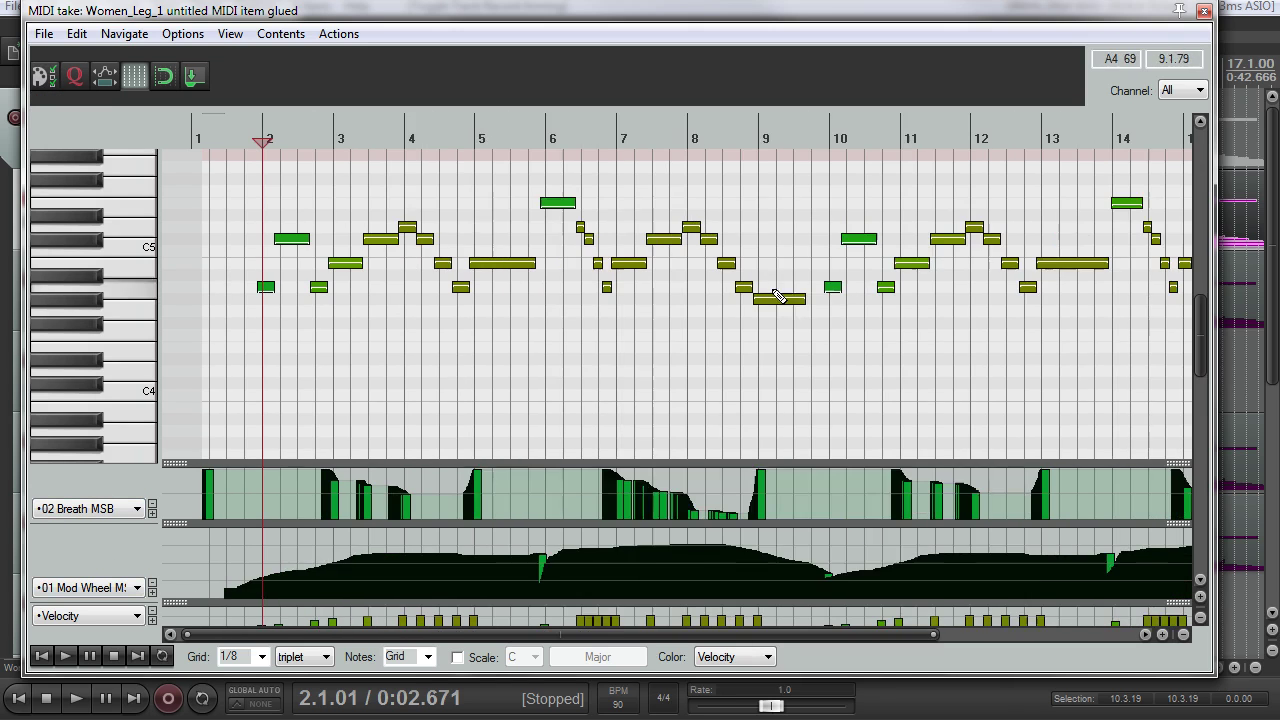
scroll(670, 320, up, 1)
scroll(664, 320, up, 2)
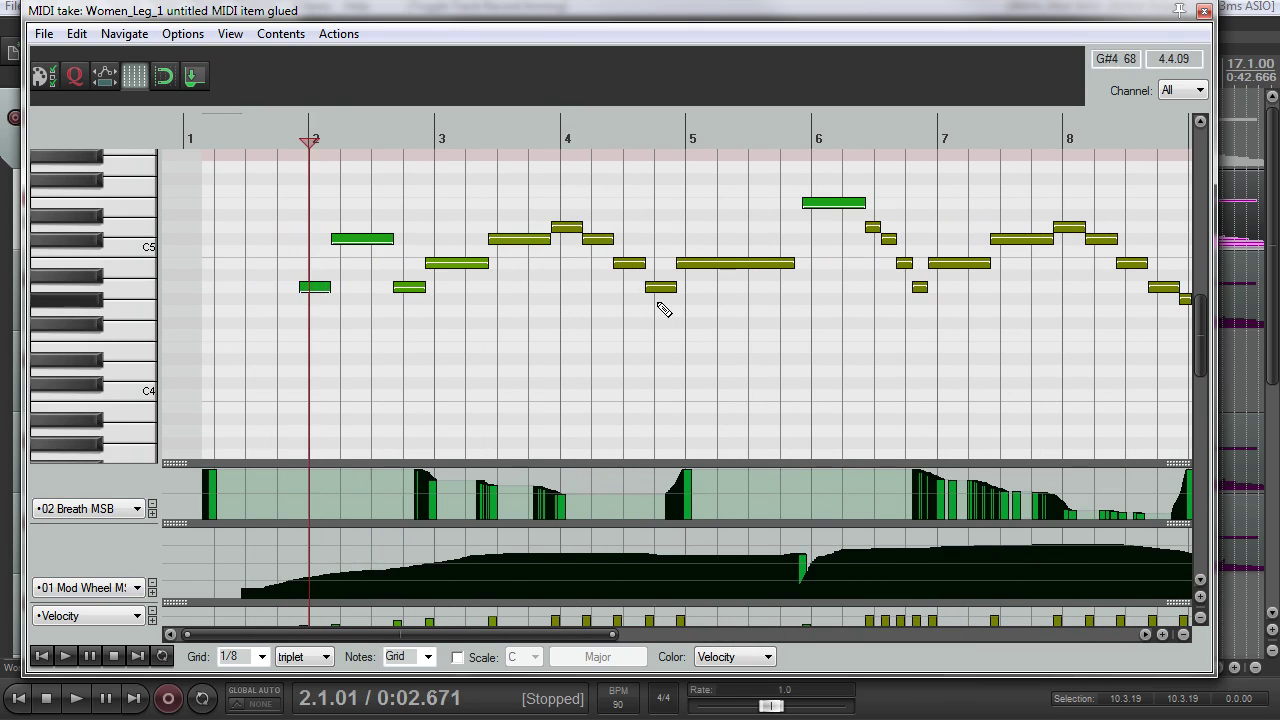
key(space)
scroll(510, 345, down, 1)
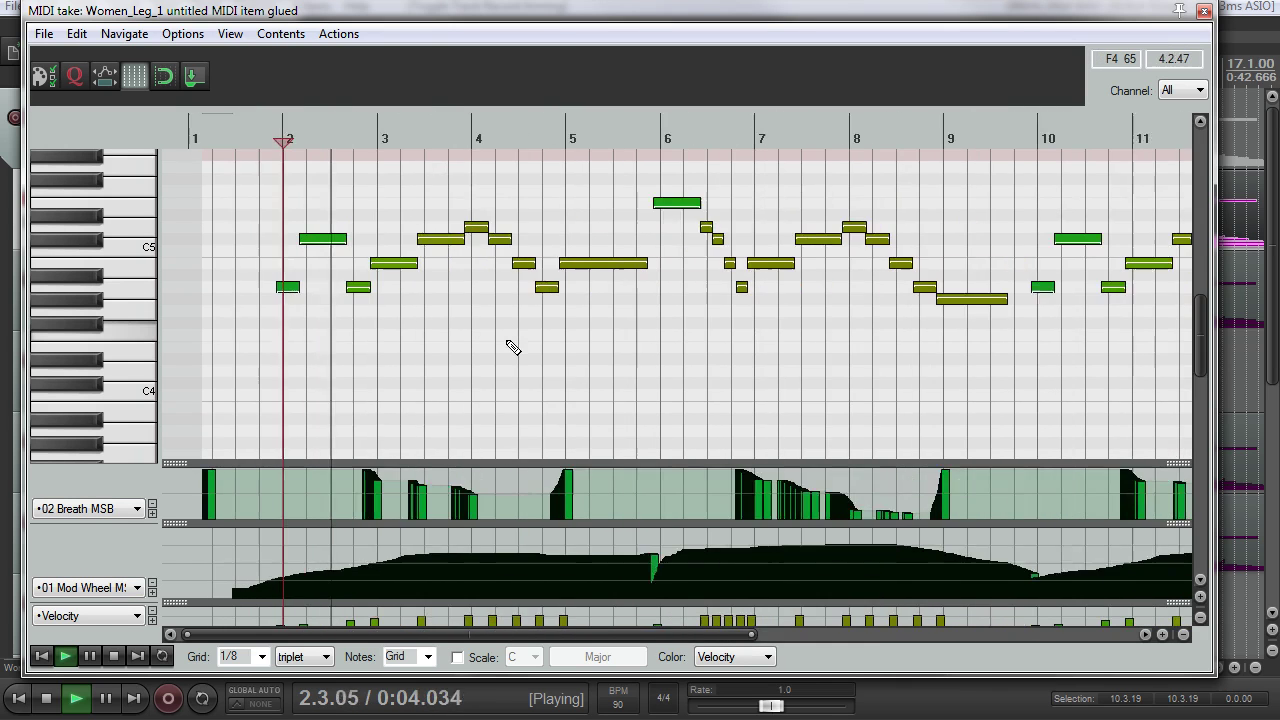
scroll(512, 347, up, 2)
scroll(510, 345, down, 2)
key(space)
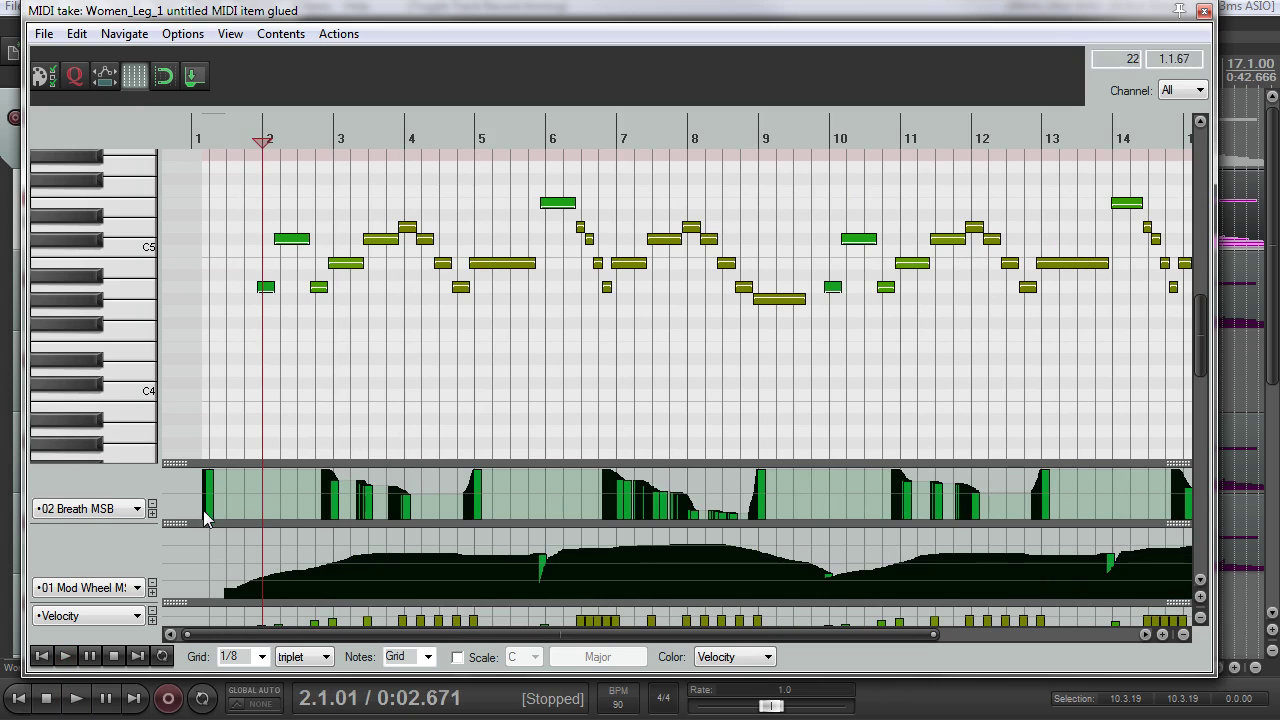
mouse_move(18, 265)
mouse_down()
mouse_move(94, 265)
mouse_move(11, 265)
mouse_move(42, 265)
mouse_up()
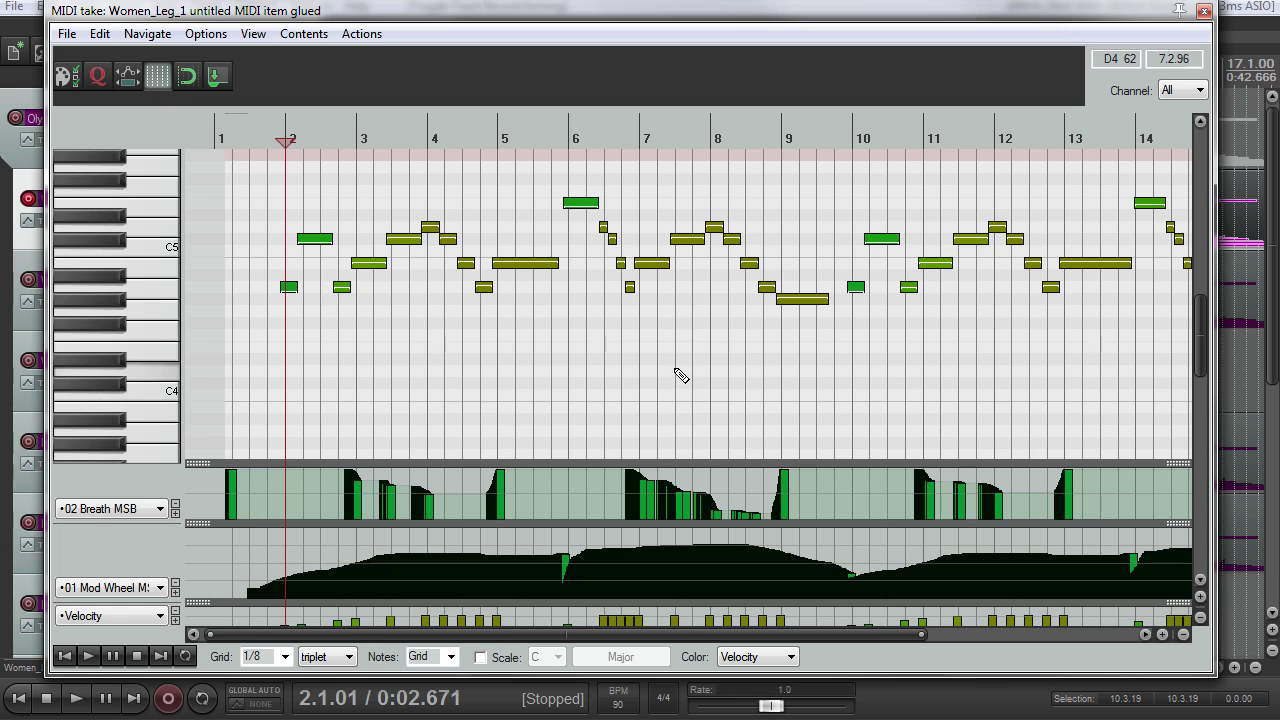
scroll(400, 363, up, 2)
scroll(400, 363, down, 2)
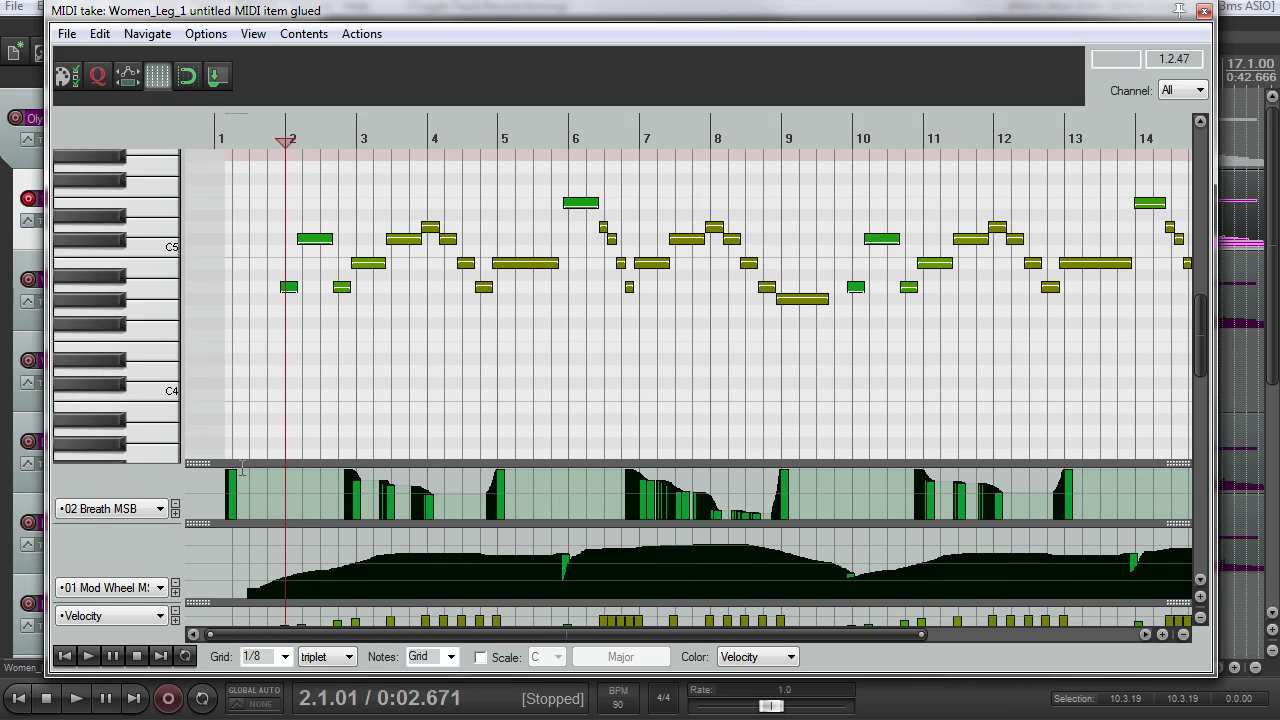
Enlarge the Breath MSB, Mod Wheel and Velocity lanes, then shrink them to give the notes room
drag(197, 462, 197, 397)
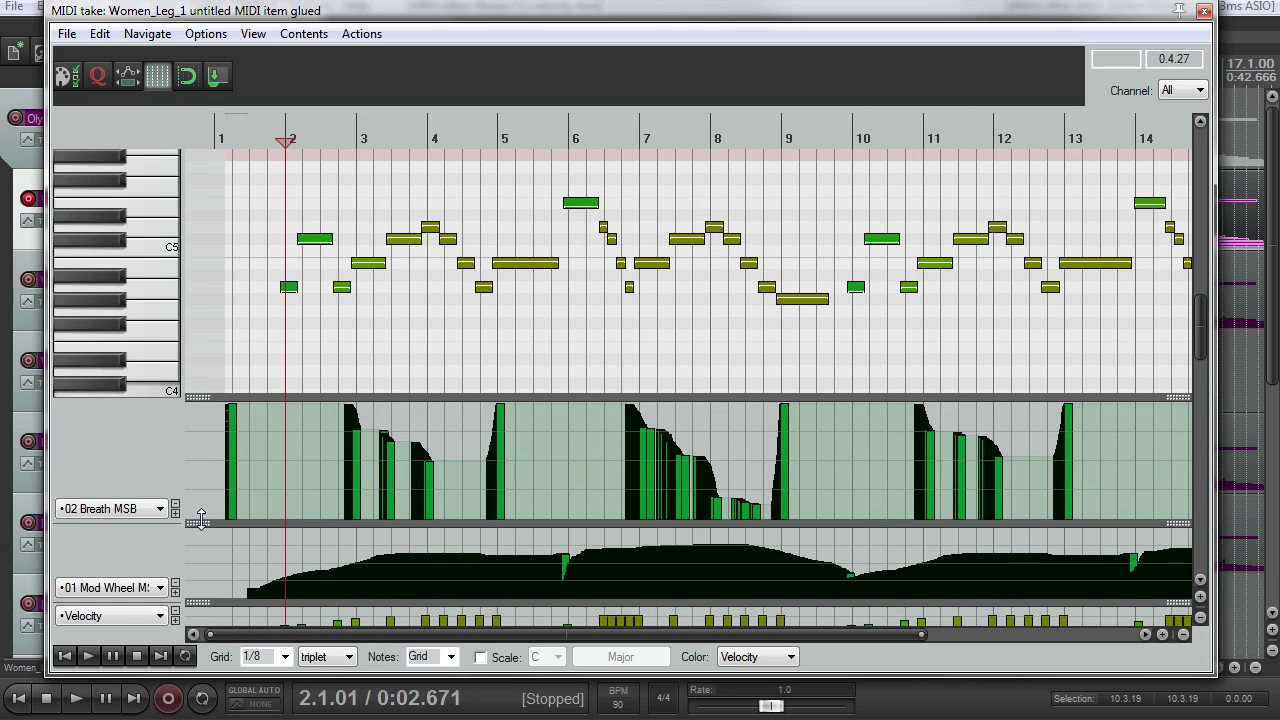
drag(200, 520, 200, 485)
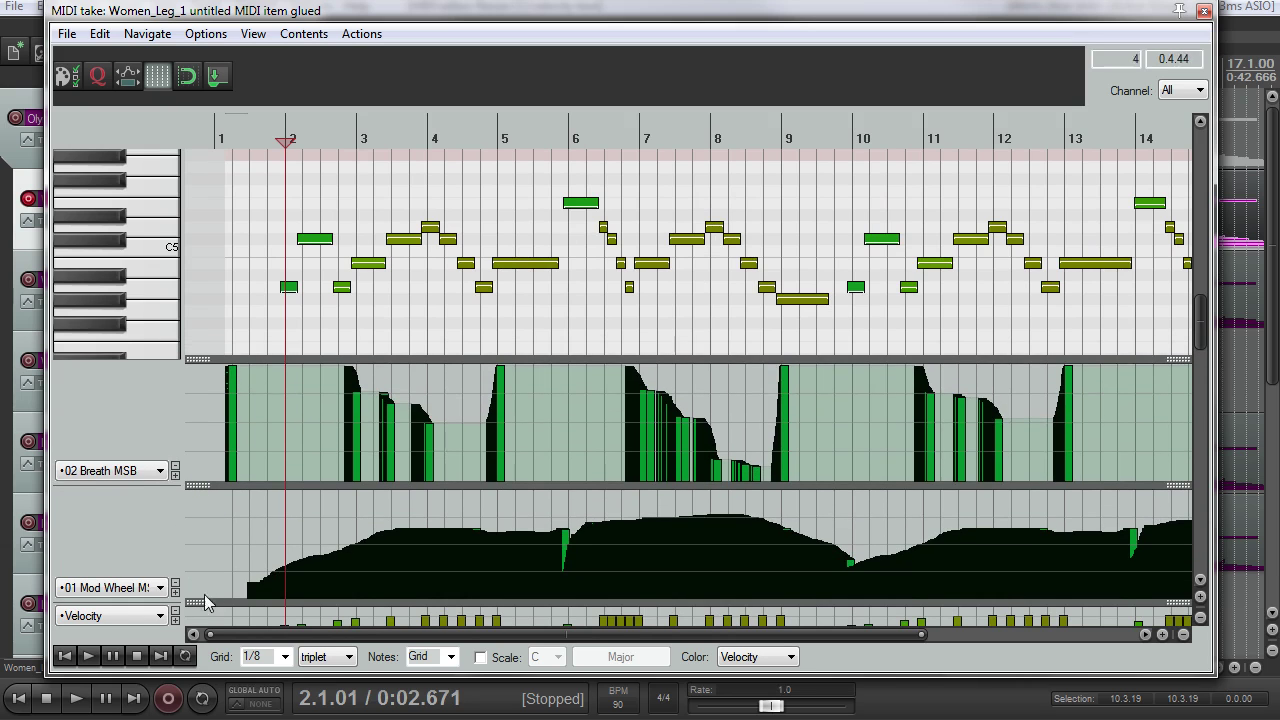
drag(205, 601, 203, 514)
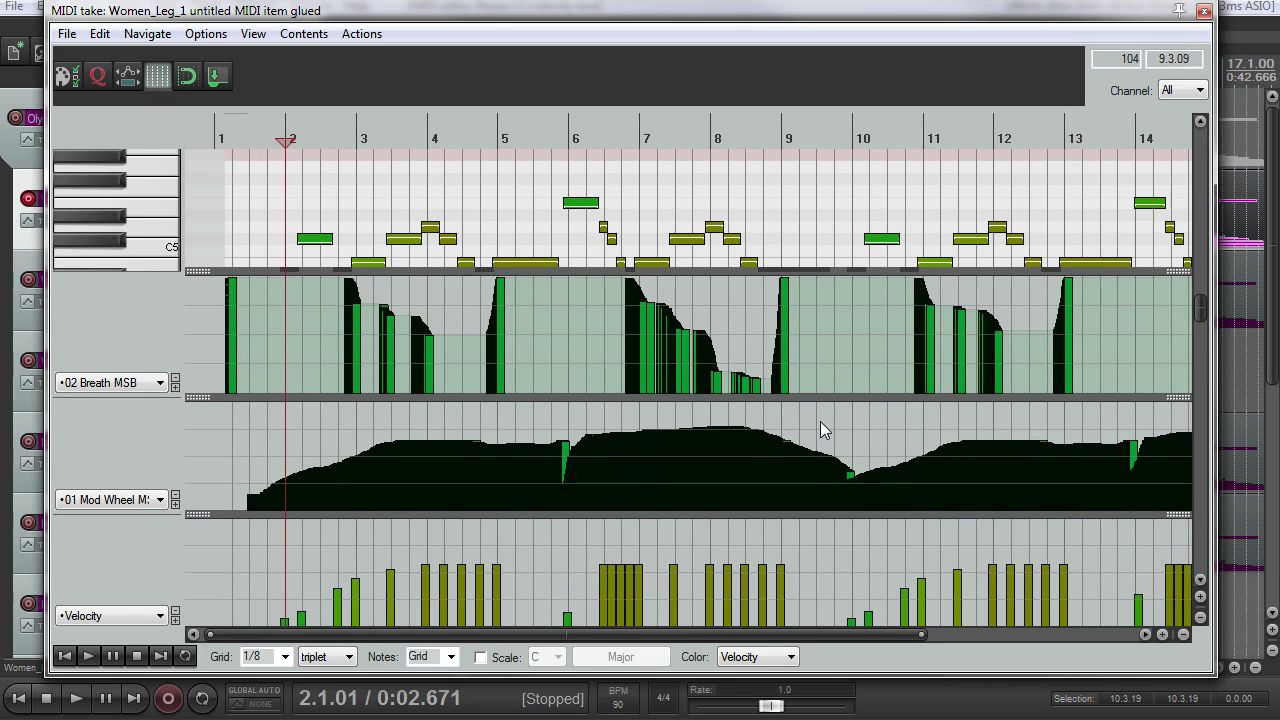
scroll(805, 437, down, 2)
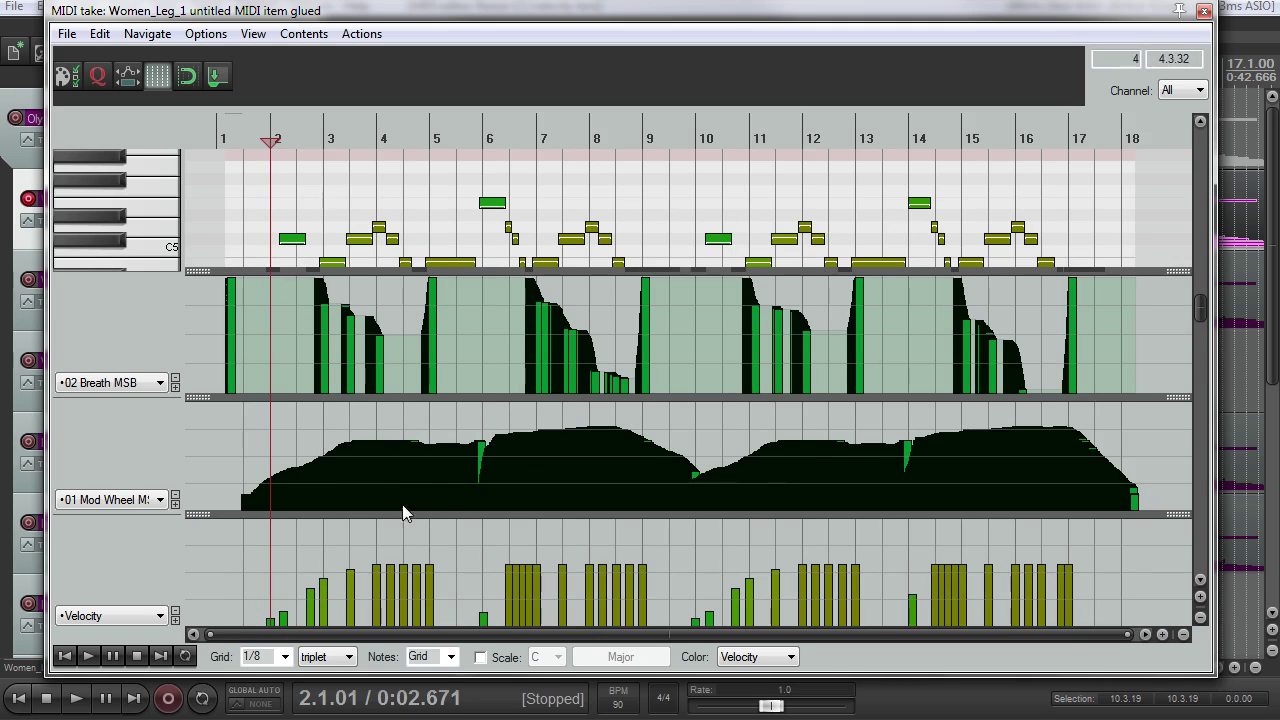
drag(198, 271, 200, 410)
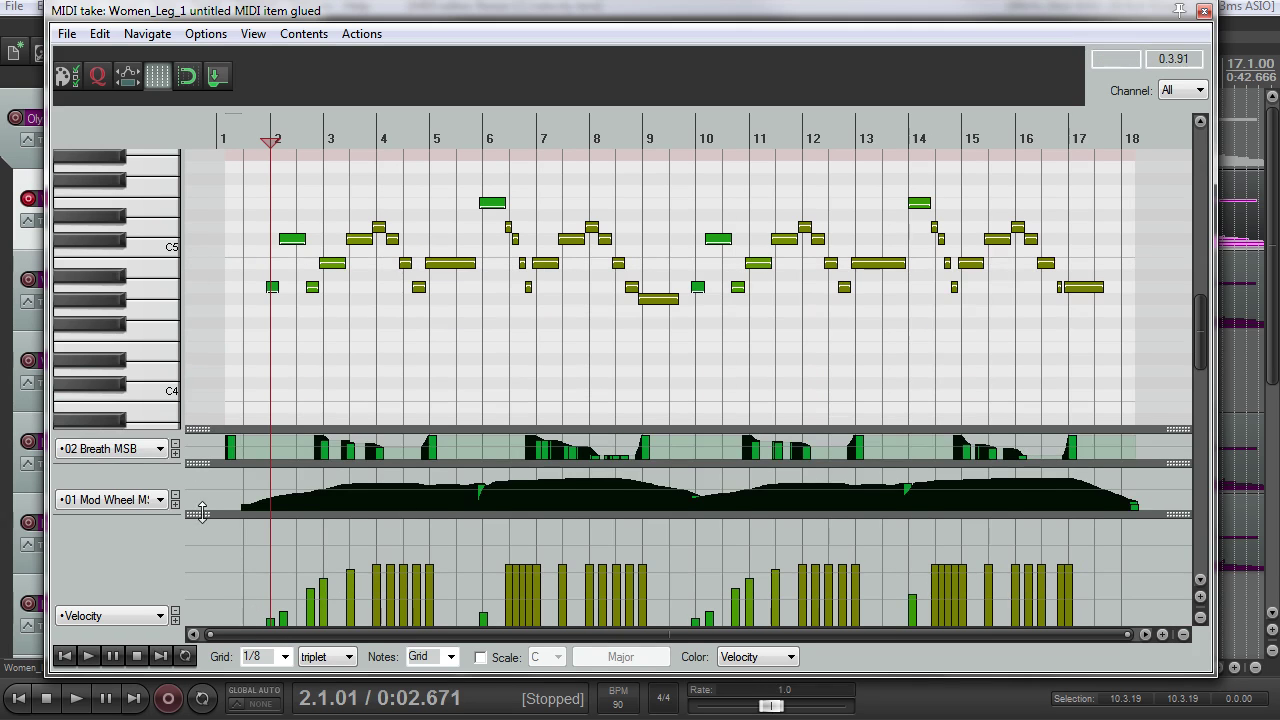
drag(203, 511, 204, 558)
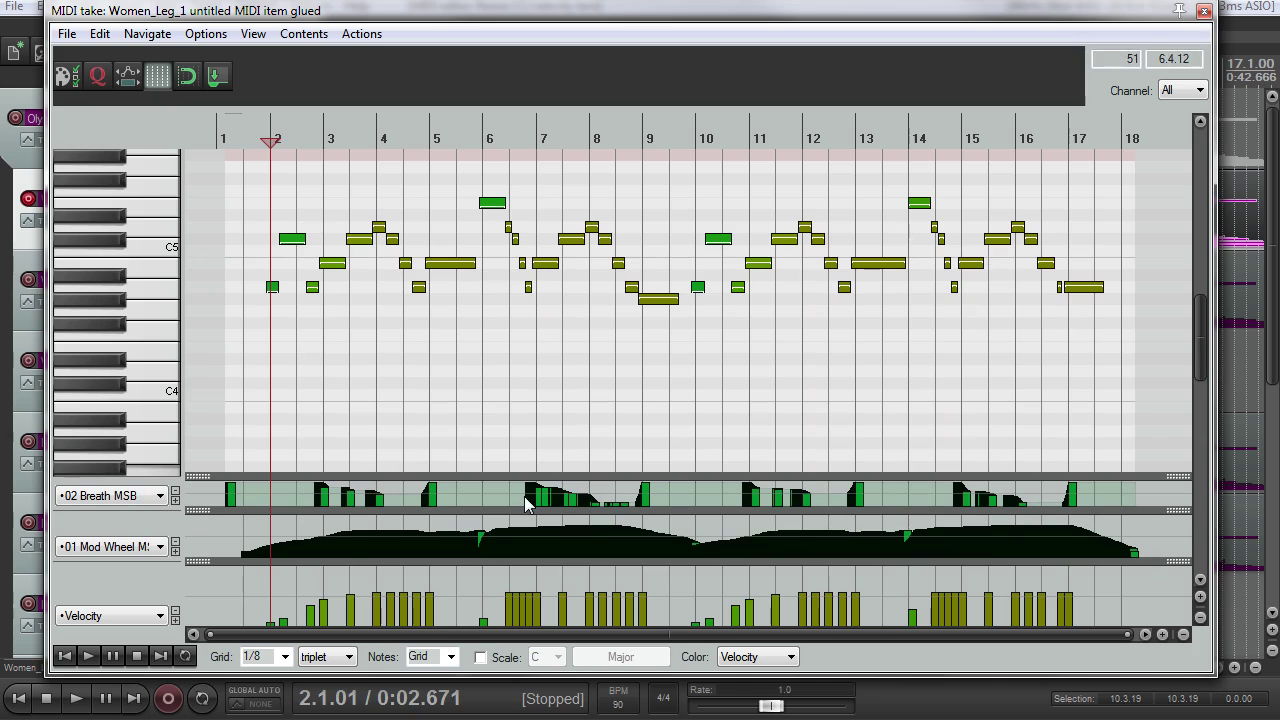
Play the Women_Leg_1 part to review its controller curves, then stop playback
key(space)
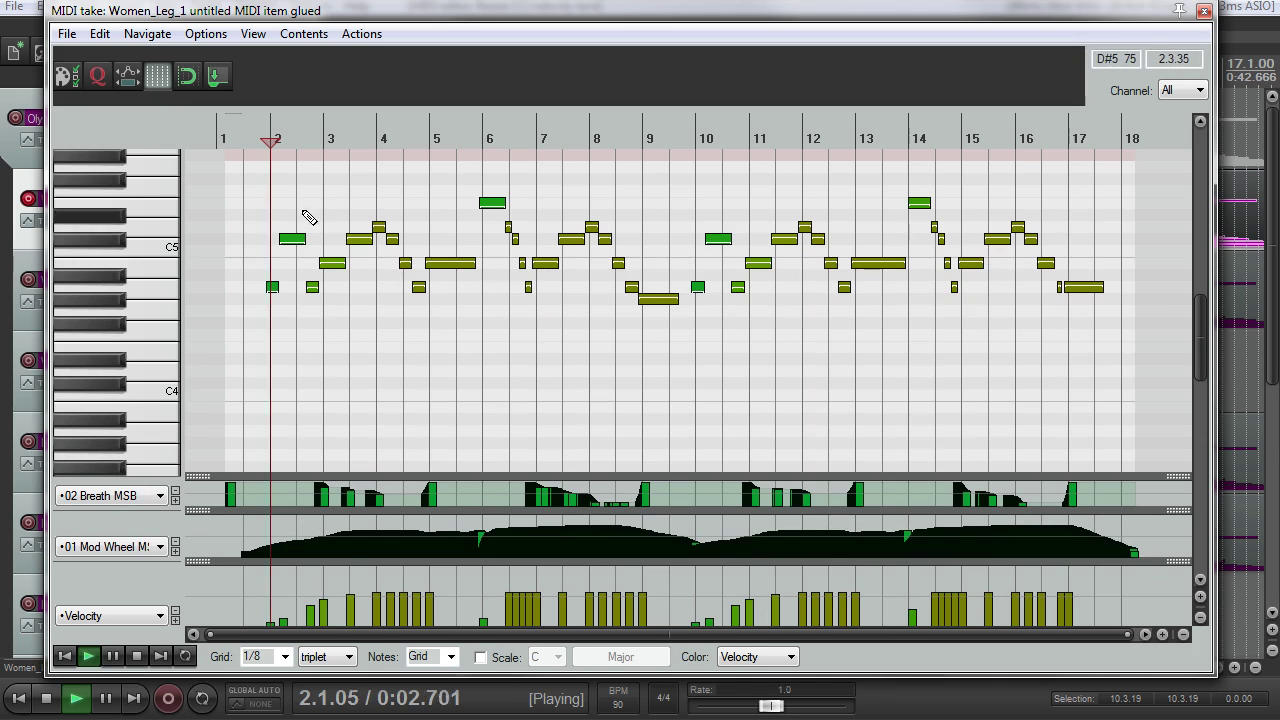
scroll(420, 250, up, 2)
scroll(486, 265, down, 1)
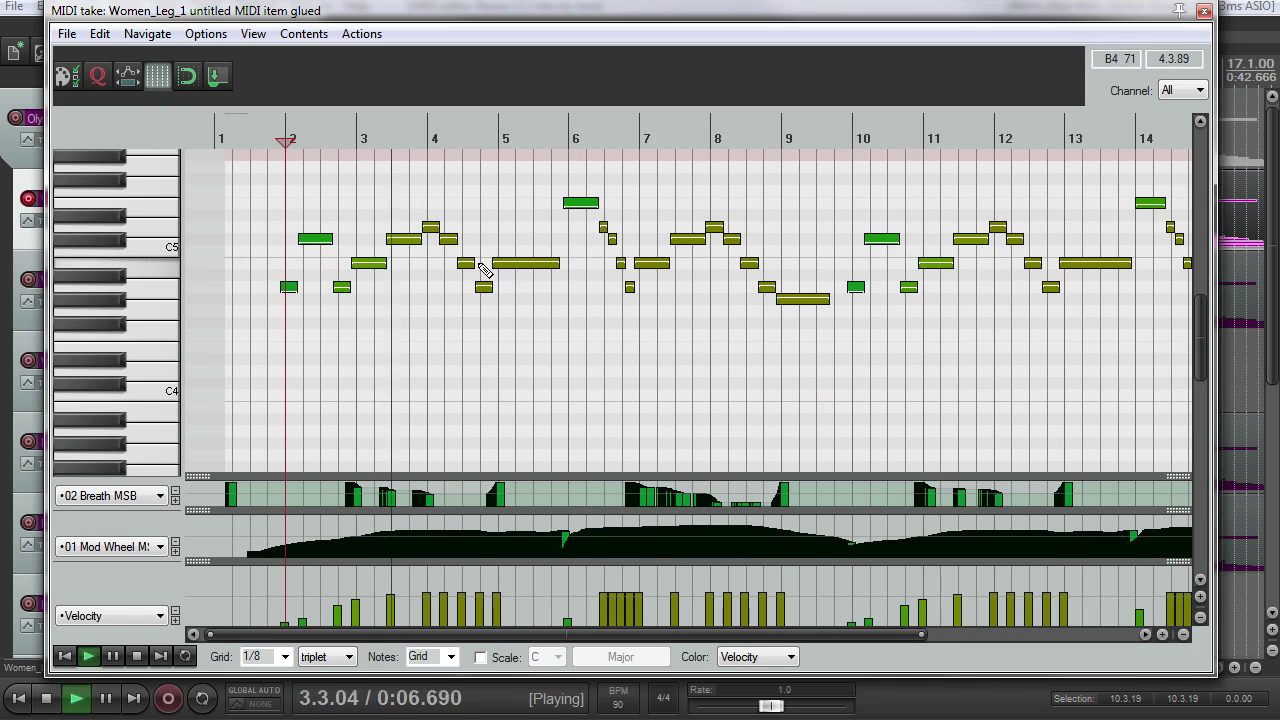
scroll(484, 270, down, 1)
scroll(483, 273, up, 2)
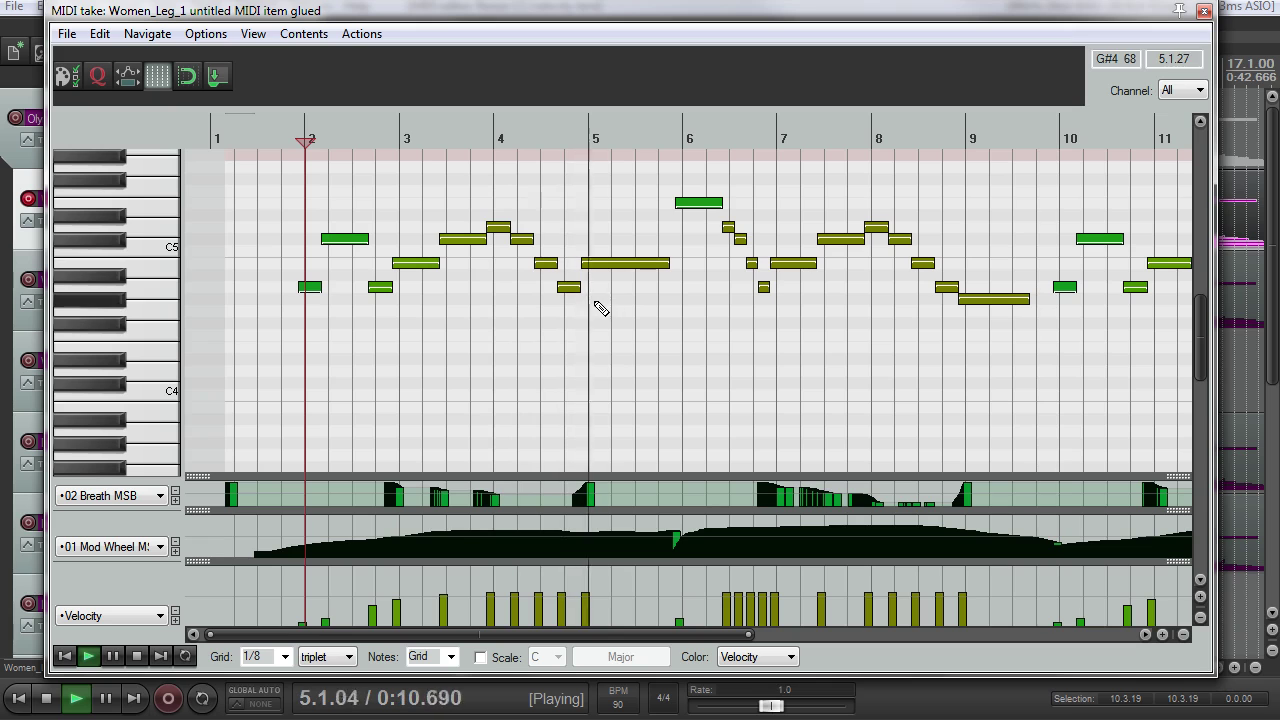
scroll(596, 312, down, 1)
scroll(596, 312, down, 1)
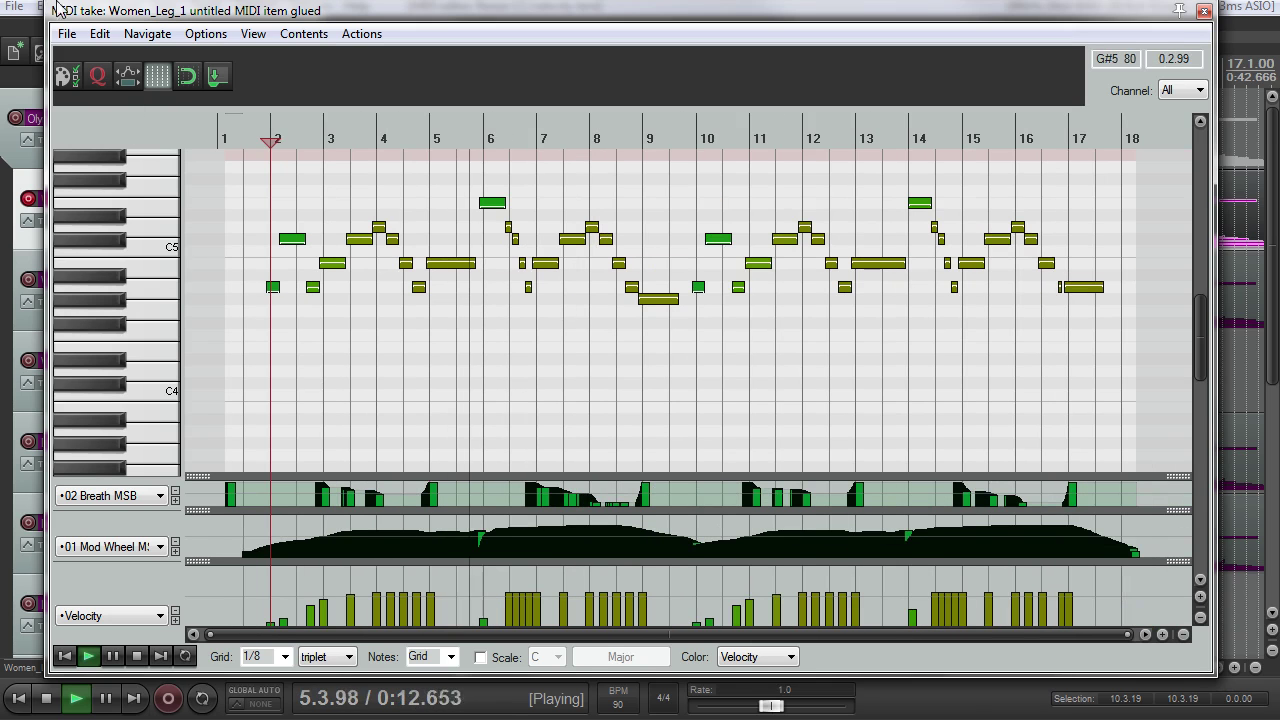
key(space)
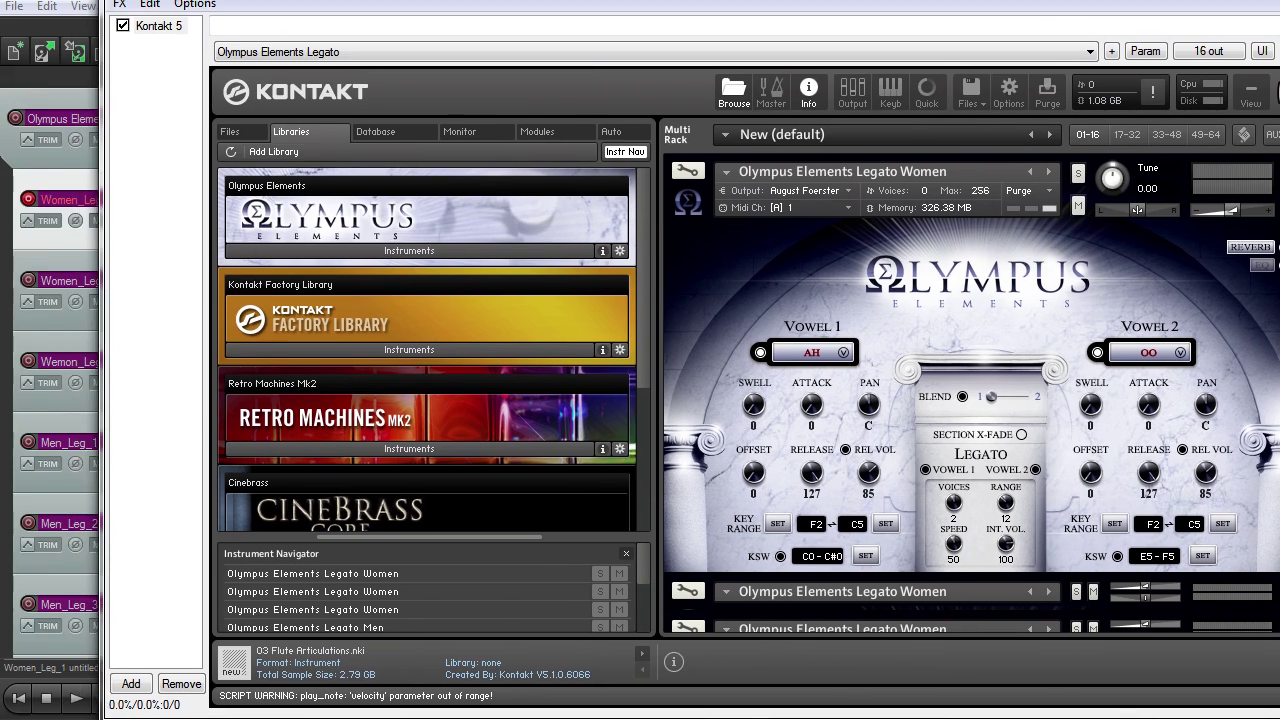
Rearrange the Kontakt and MIDI editor windows and set Legato INT. VOL. to 75
drag(253, 0, 181, 246)
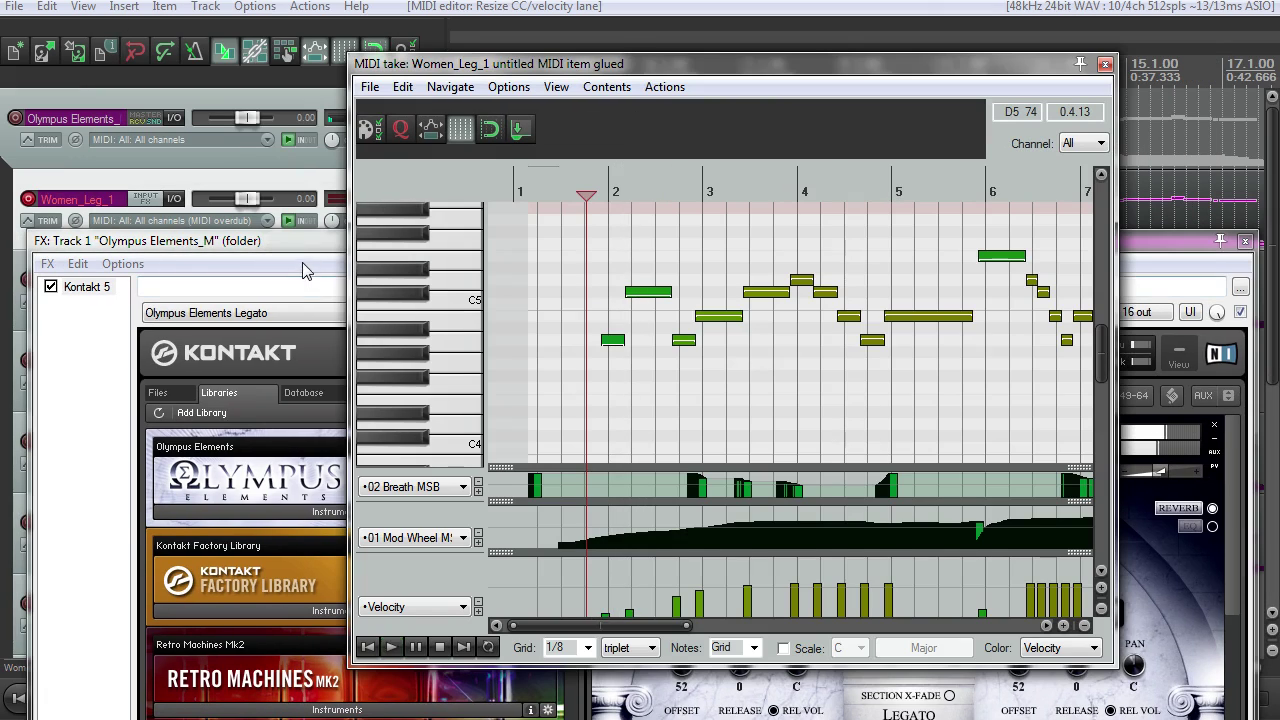
drag(303, 247, 268, 92)
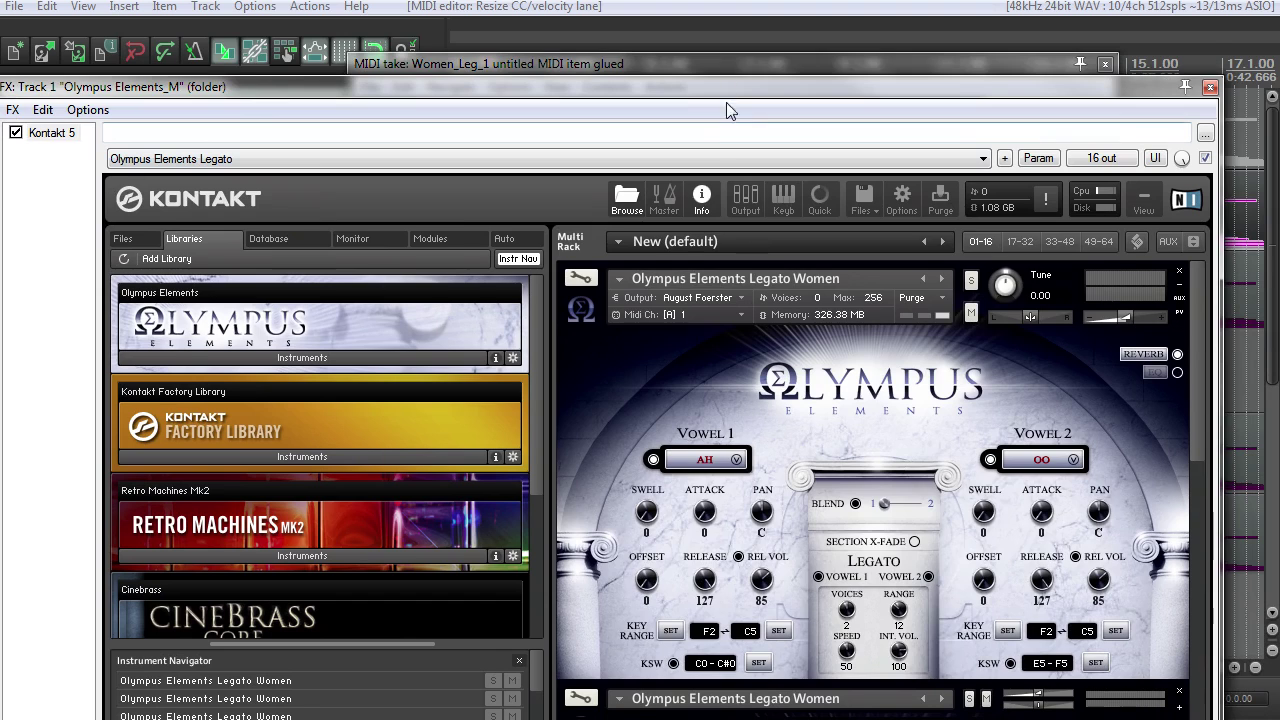
drag(720, 64, 703, 24)
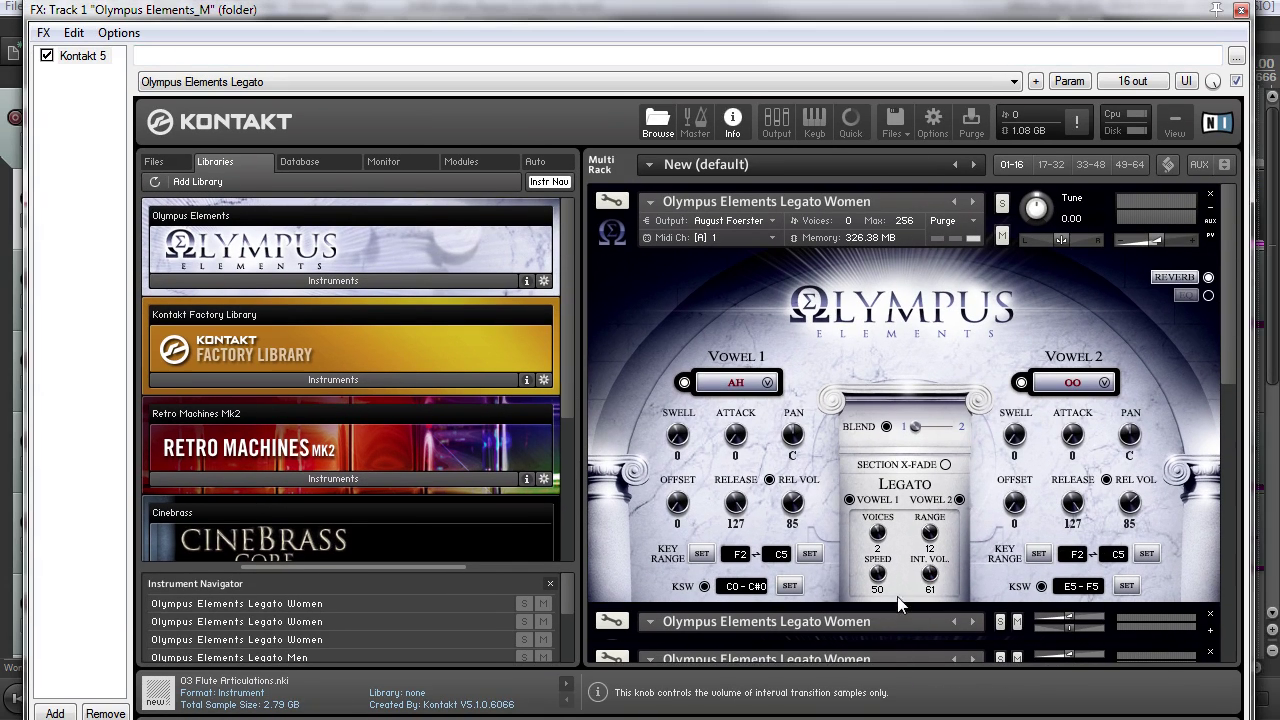
drag(929, 577, 931, 589)
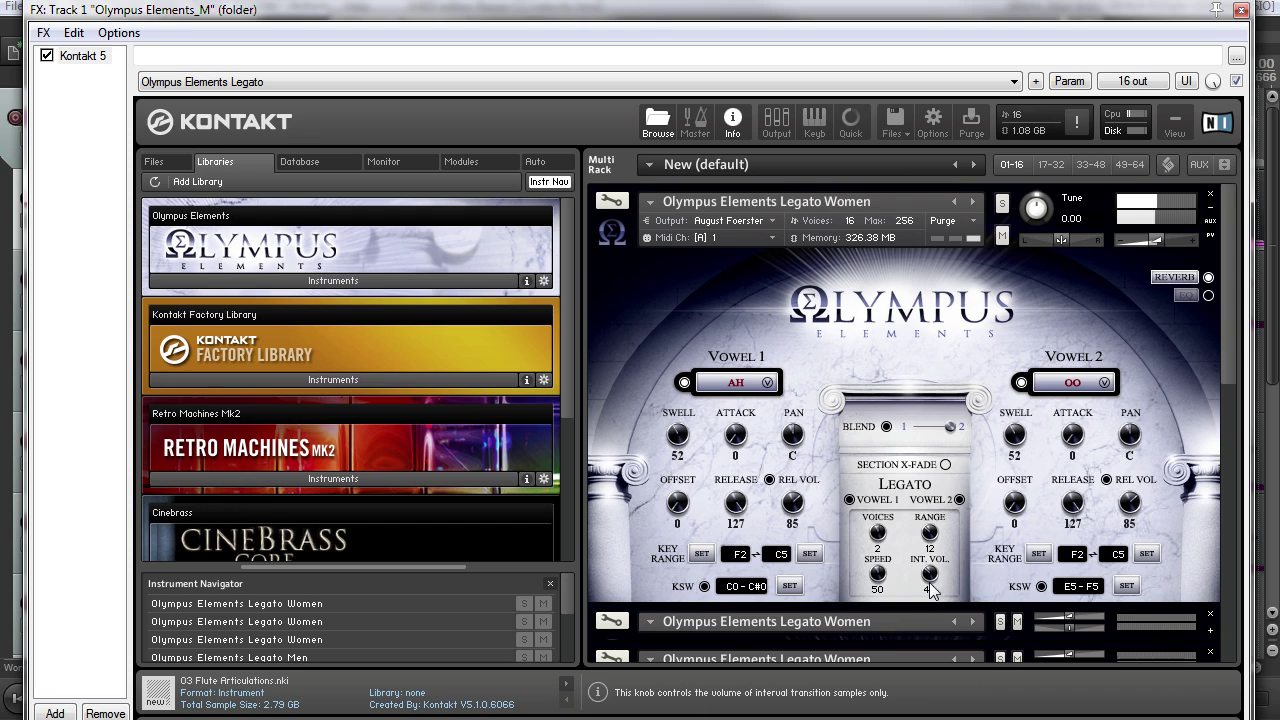
drag(930, 590, 932, 578)
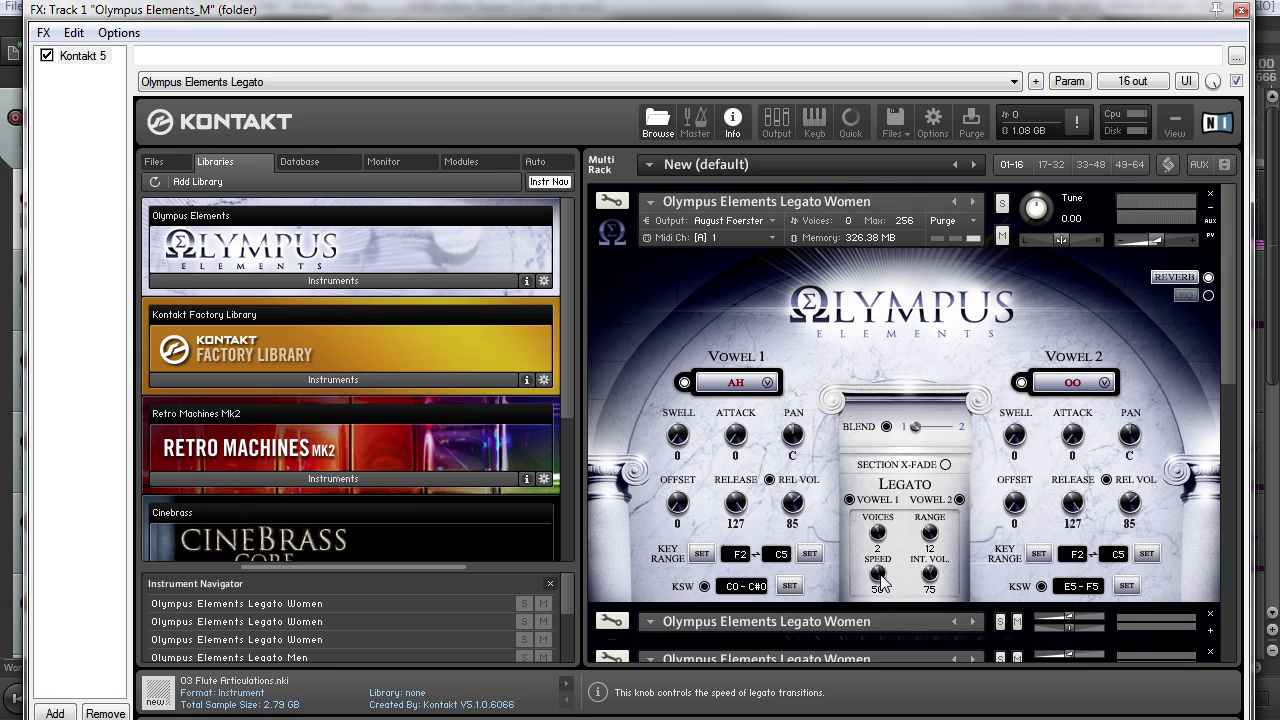
List the Olympus Elements True Legato Time-Stretch instruments; set interval volume to 100 and legato speed to 50
click(248, 280)
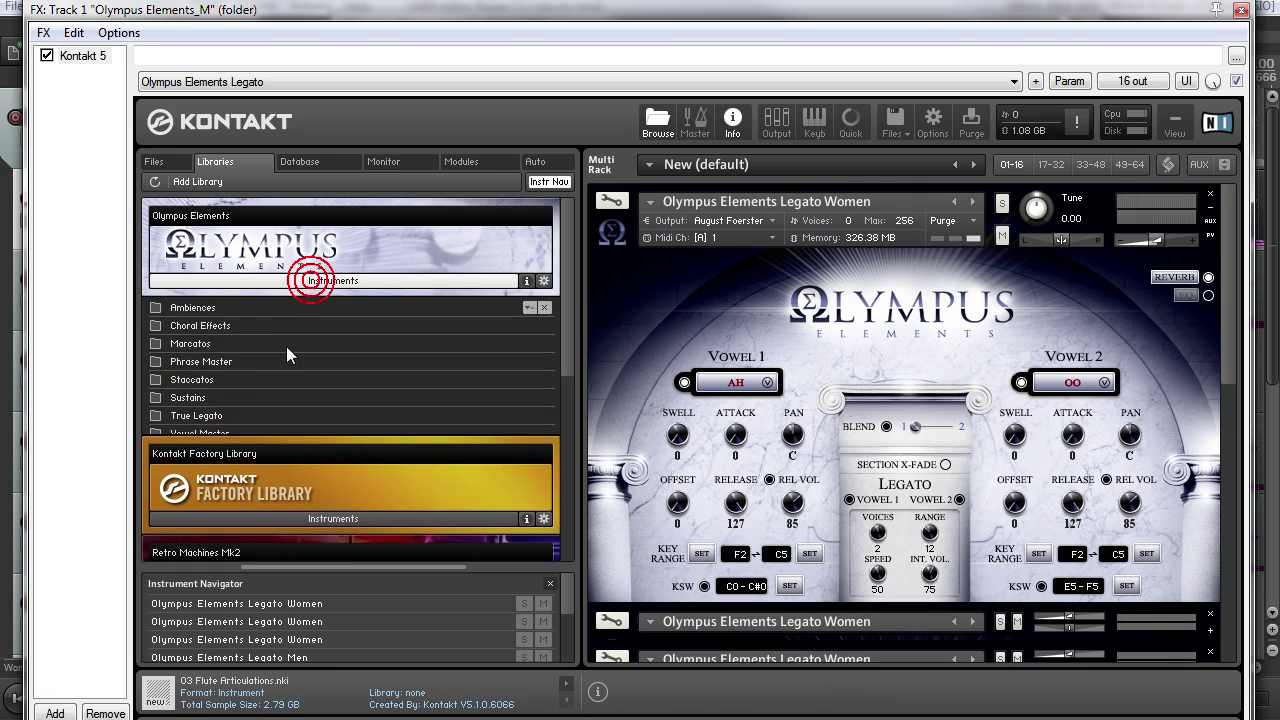
click(202, 416)
click(200, 415)
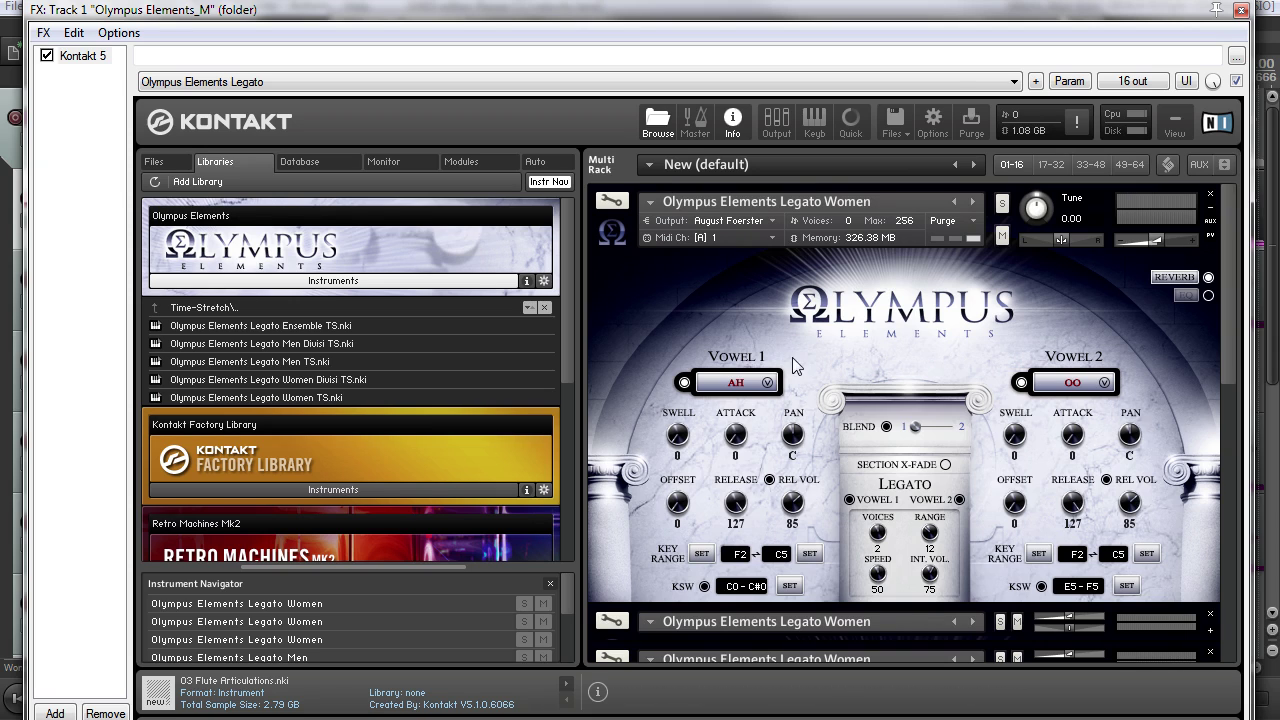
scroll(878, 575, up, 5)
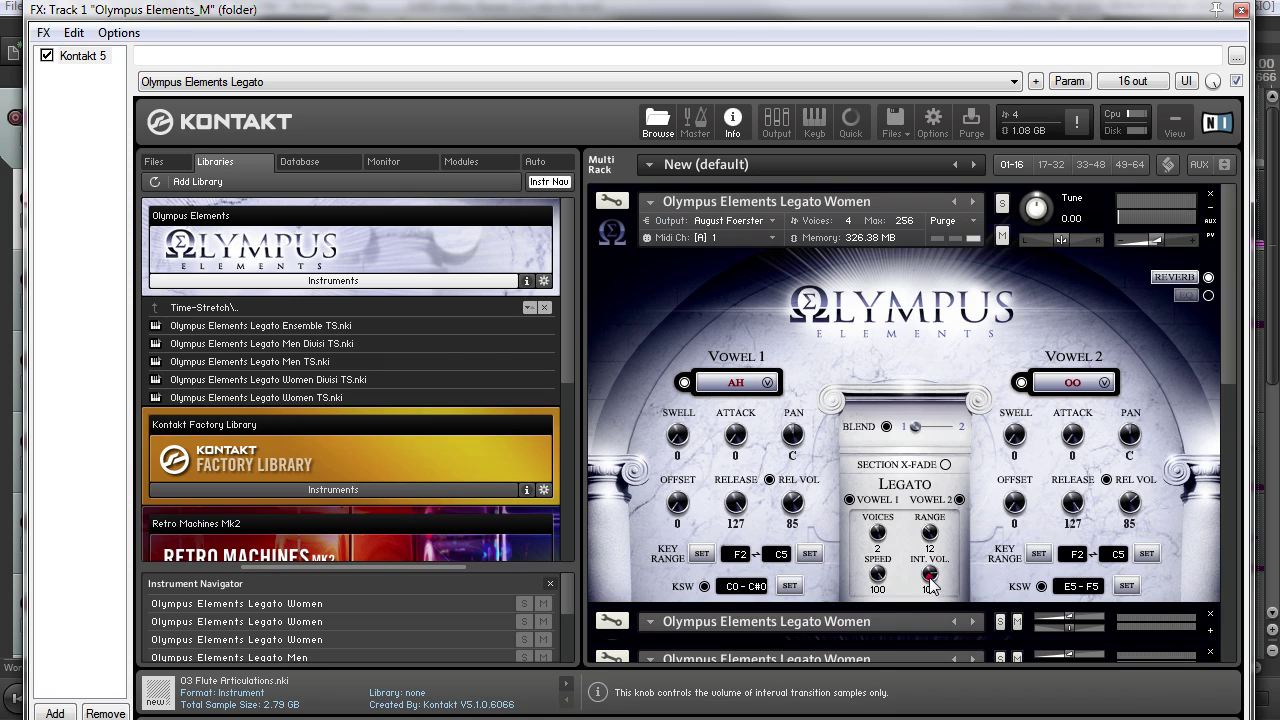
drag(877, 574, 877, 600)
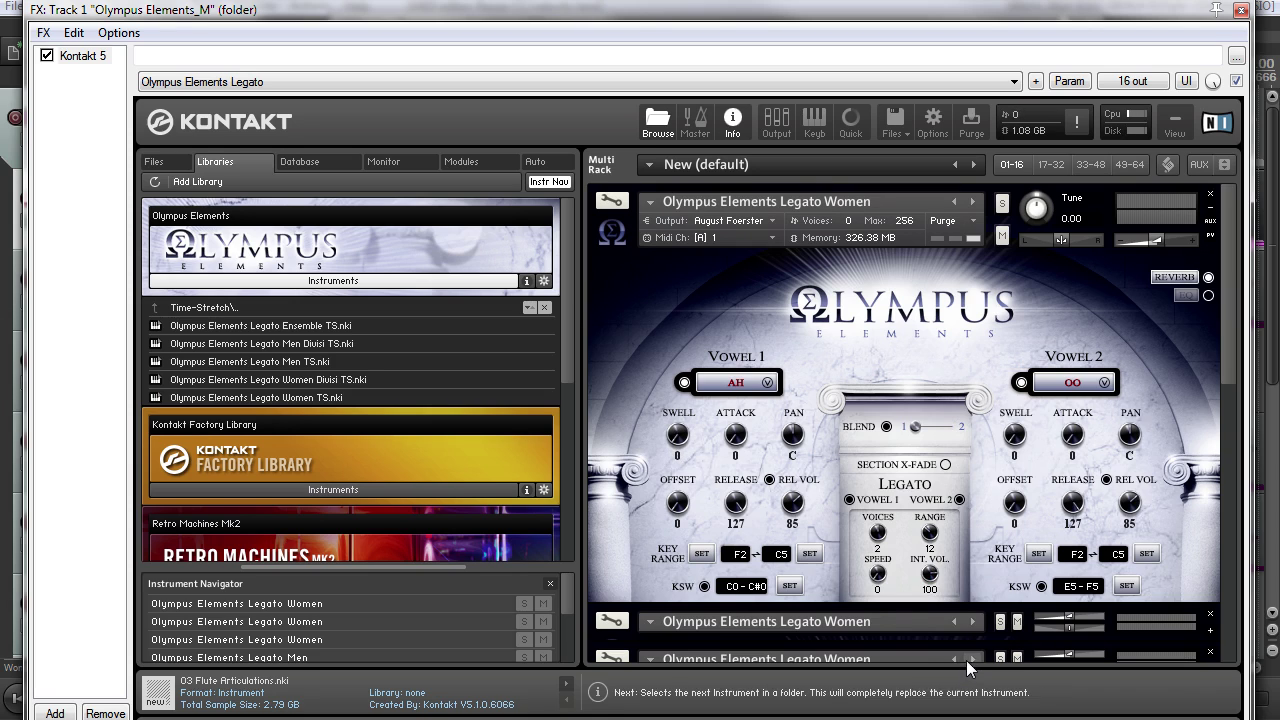
drag(878, 592, 894, 592)
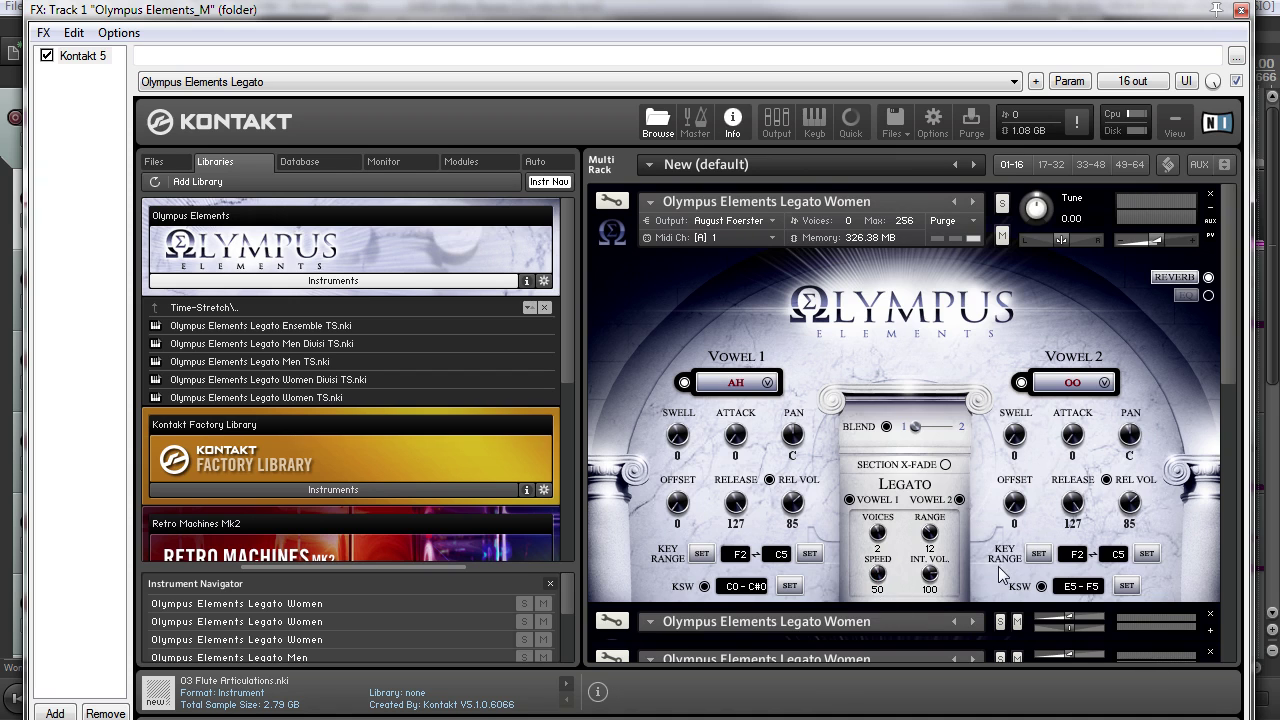
Close Kontakt, enlarge the Women_Leg_1 MIDI editor to full screen, and make the Breath MSB lane taller
click(1240, 12)
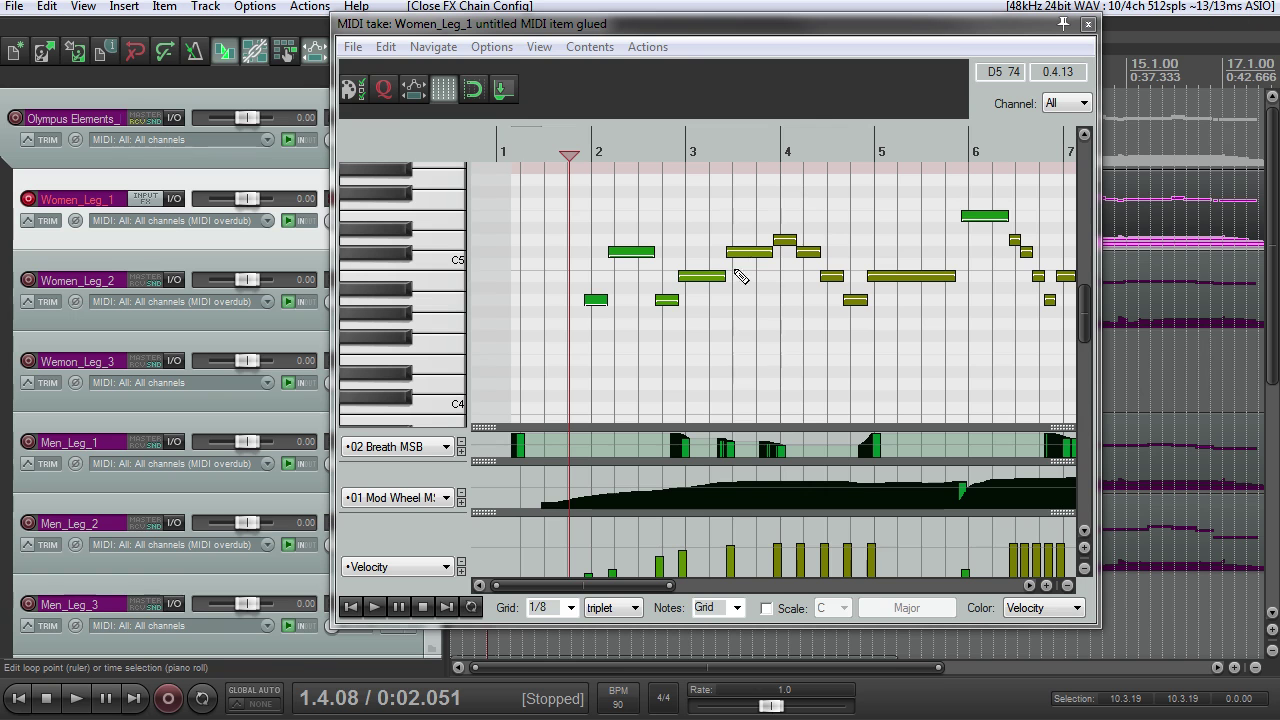
drag(329, 101, 24, 101)
drag(1097, 623, 1270, 708)
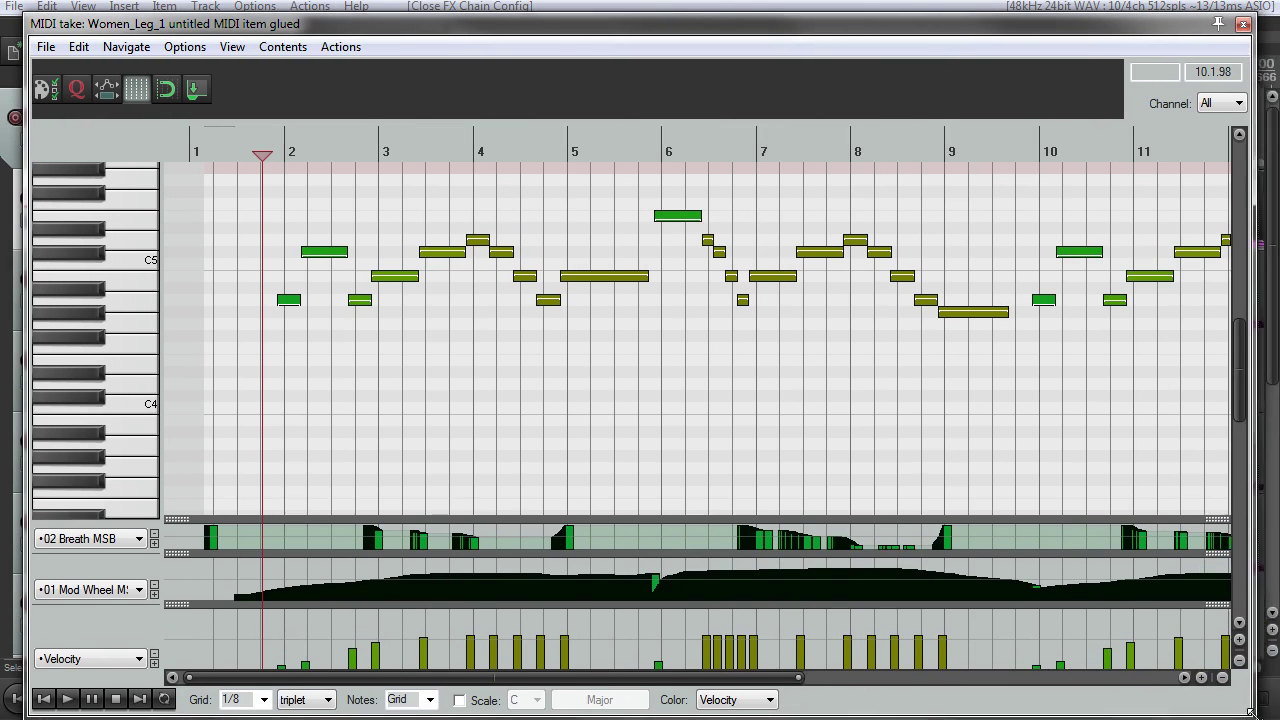
scroll(567, 432, down, 2)
scroll(565, 432, up, 1)
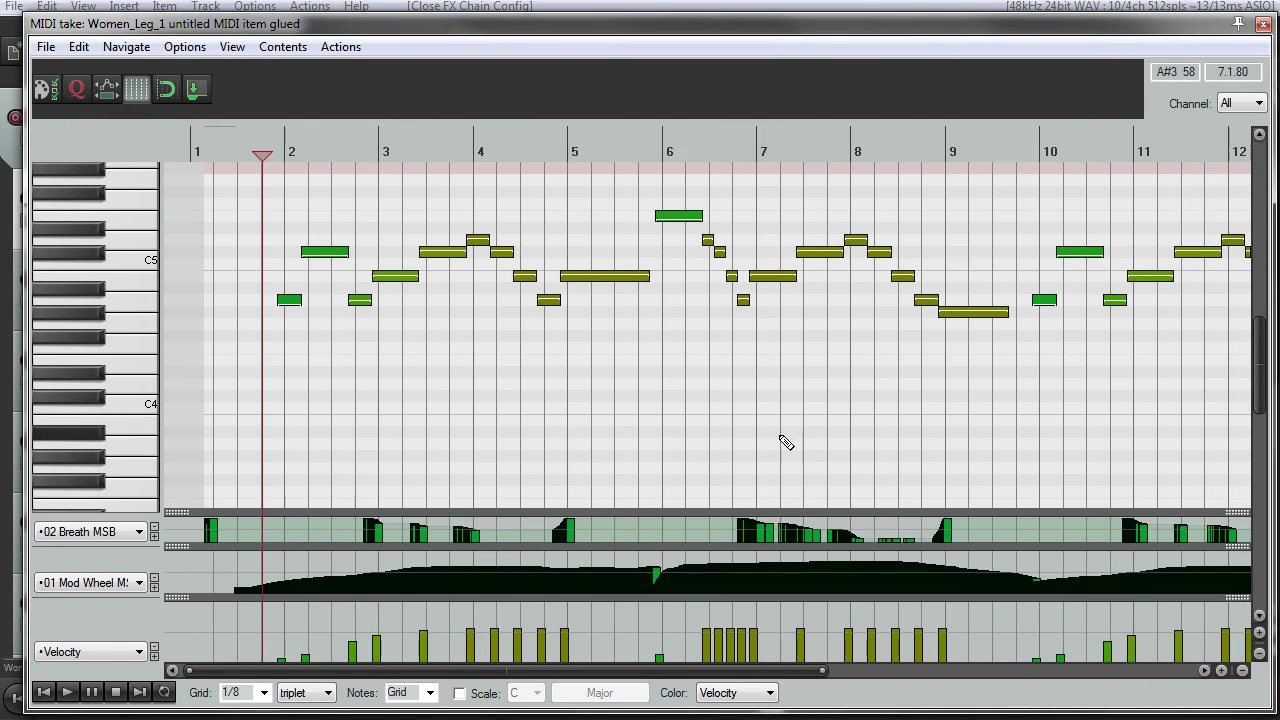
scroll(815, 450, up, 1)
scroll(834, 457, down, 2)
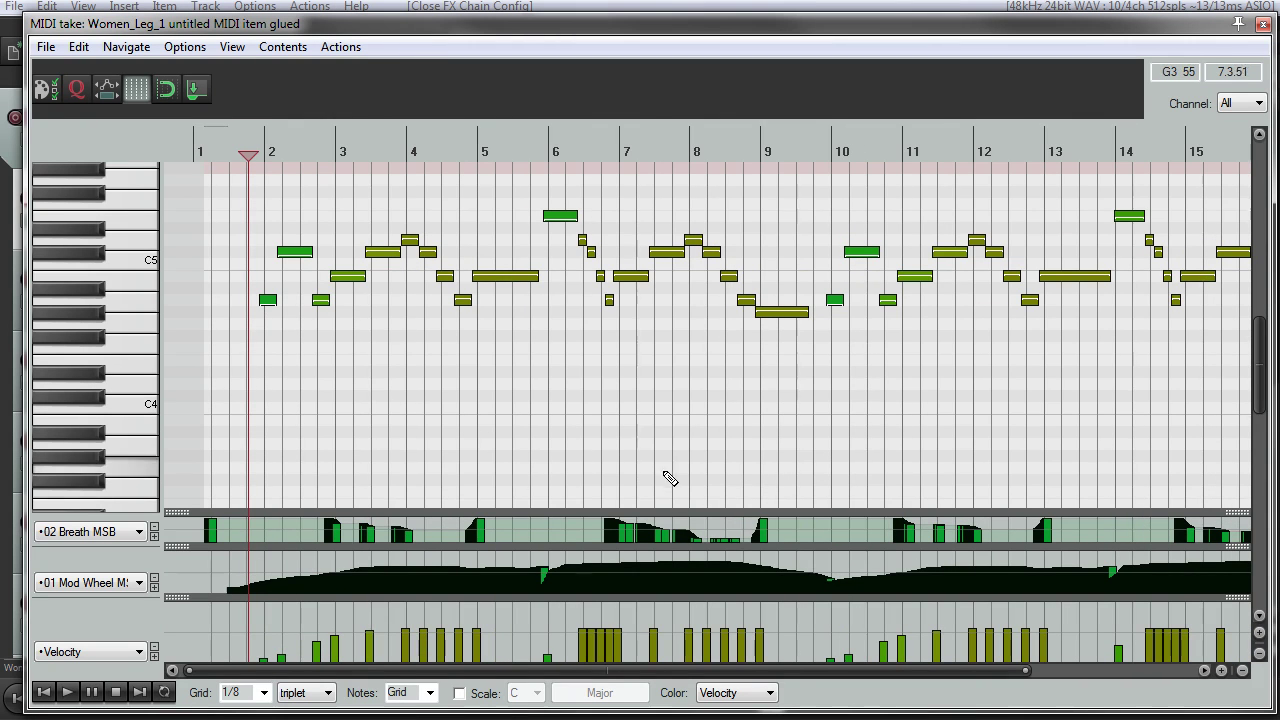
scroll(506, 549, up, 2)
drag(176, 512, 176, 486)
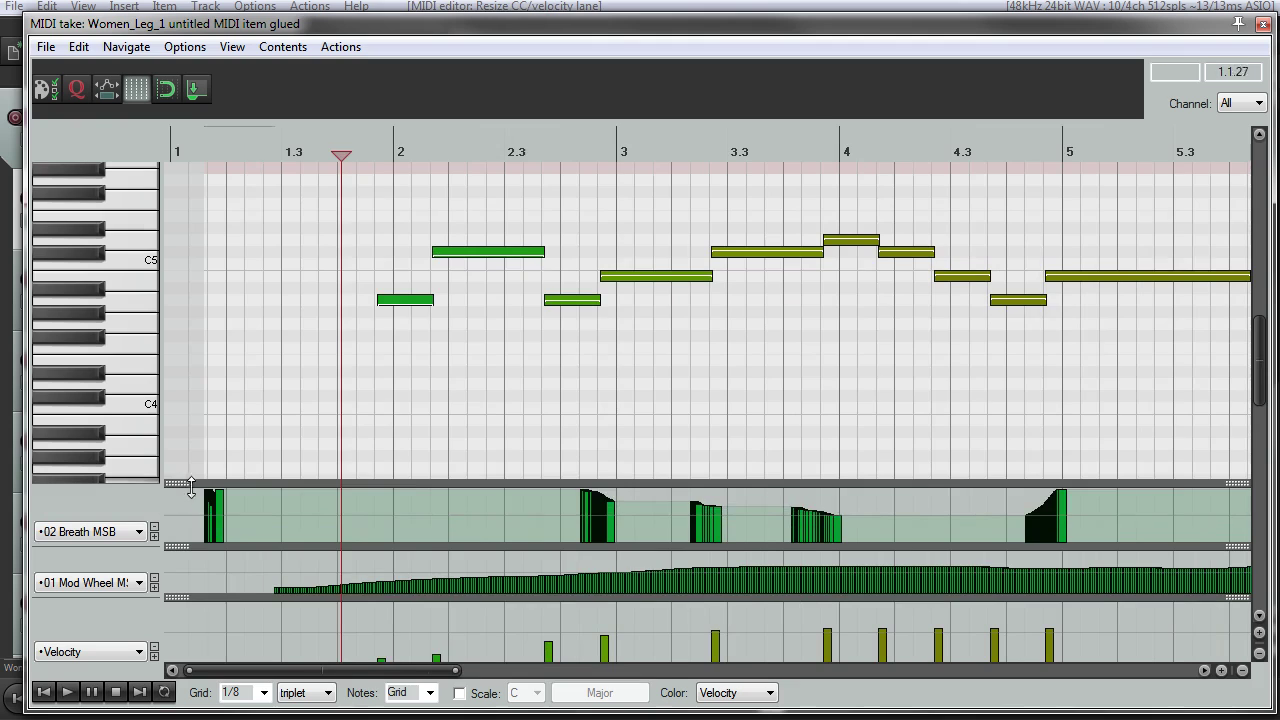
scroll(369, 214, down, 1)
Play the legato part from just before bar 2, then stop
click(292, 148)
key(space)
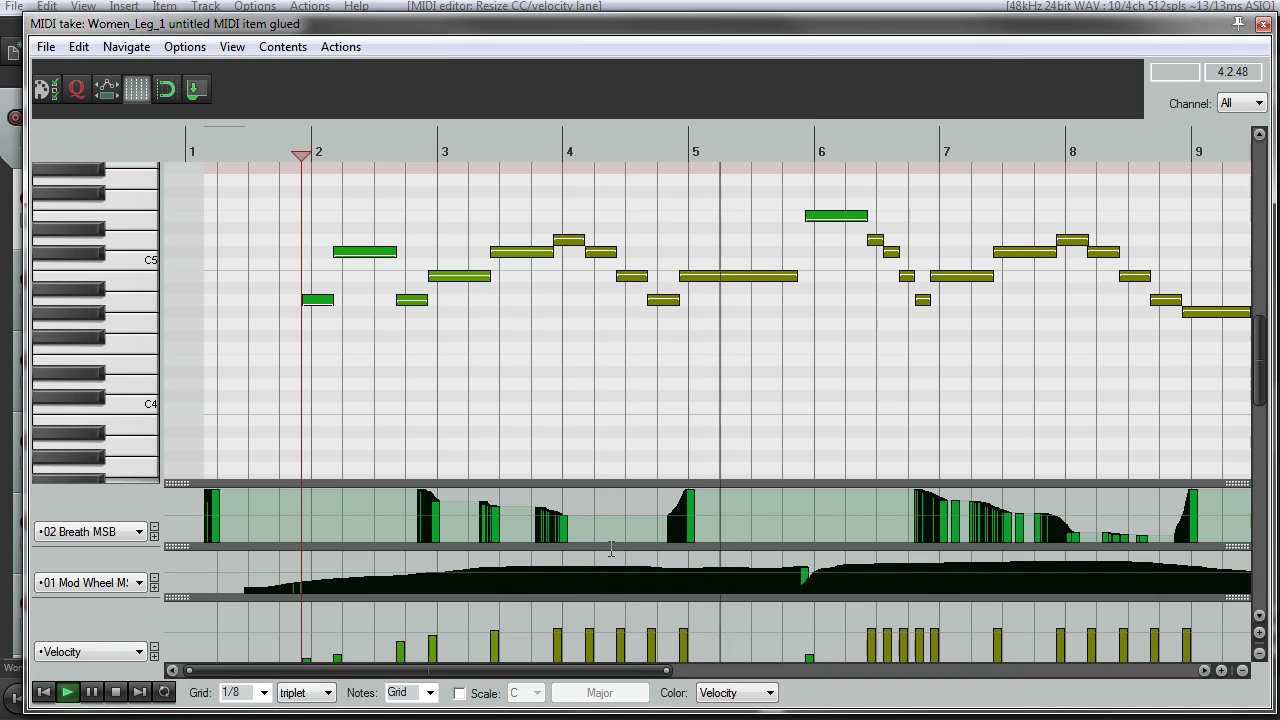
key(space)
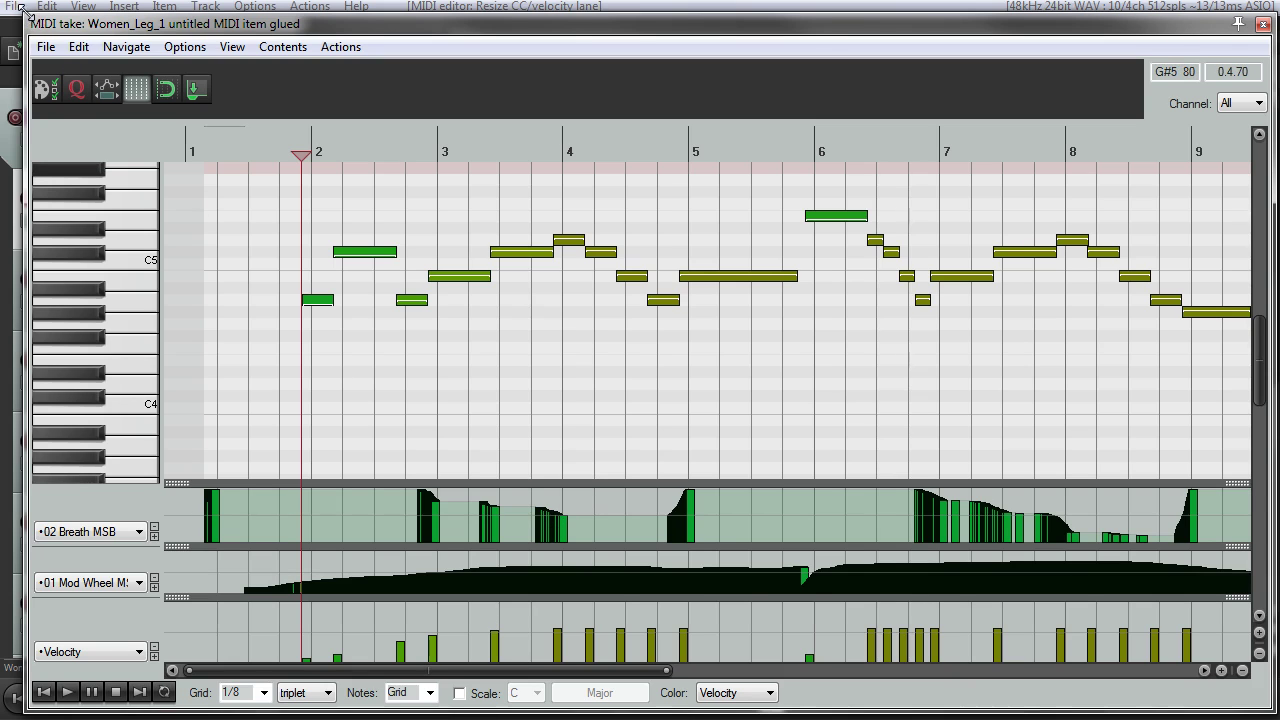
Shrink the MIDI editor to reveal the track list and move the play position before bar 3
drag(18, 8, 64, 54)
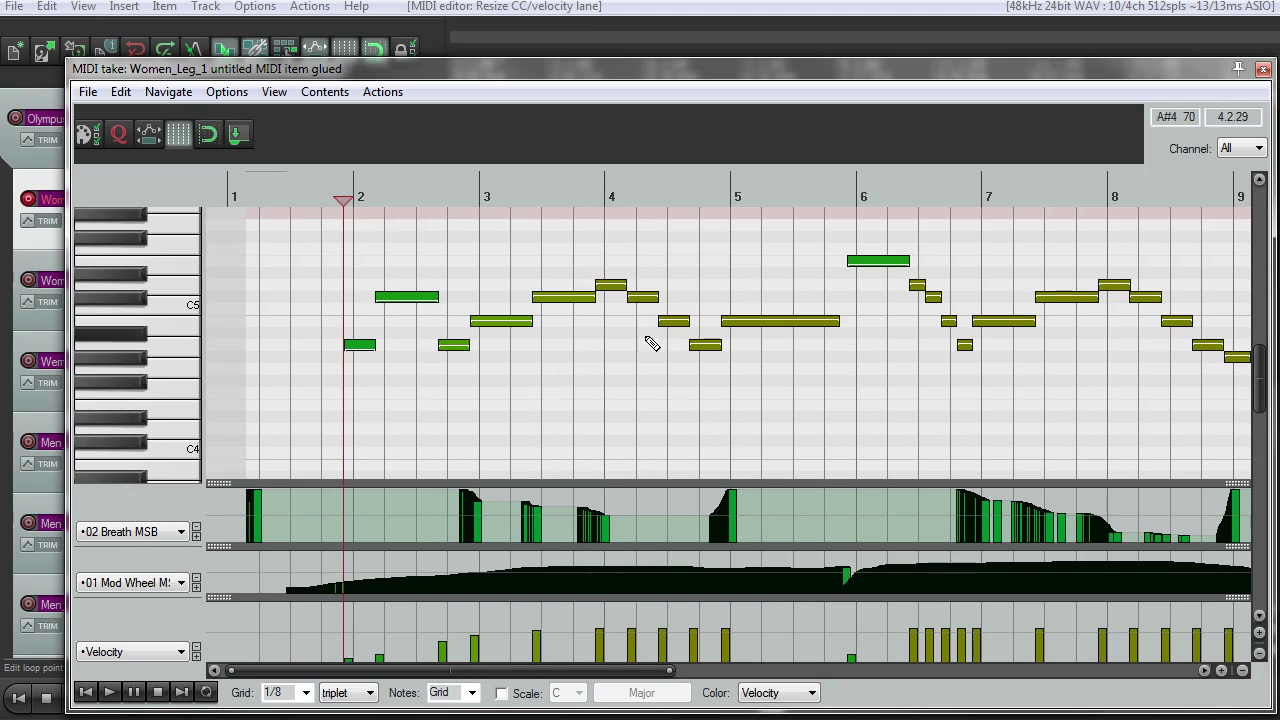
click(466, 191)
scroll(551, 349, up, 3)
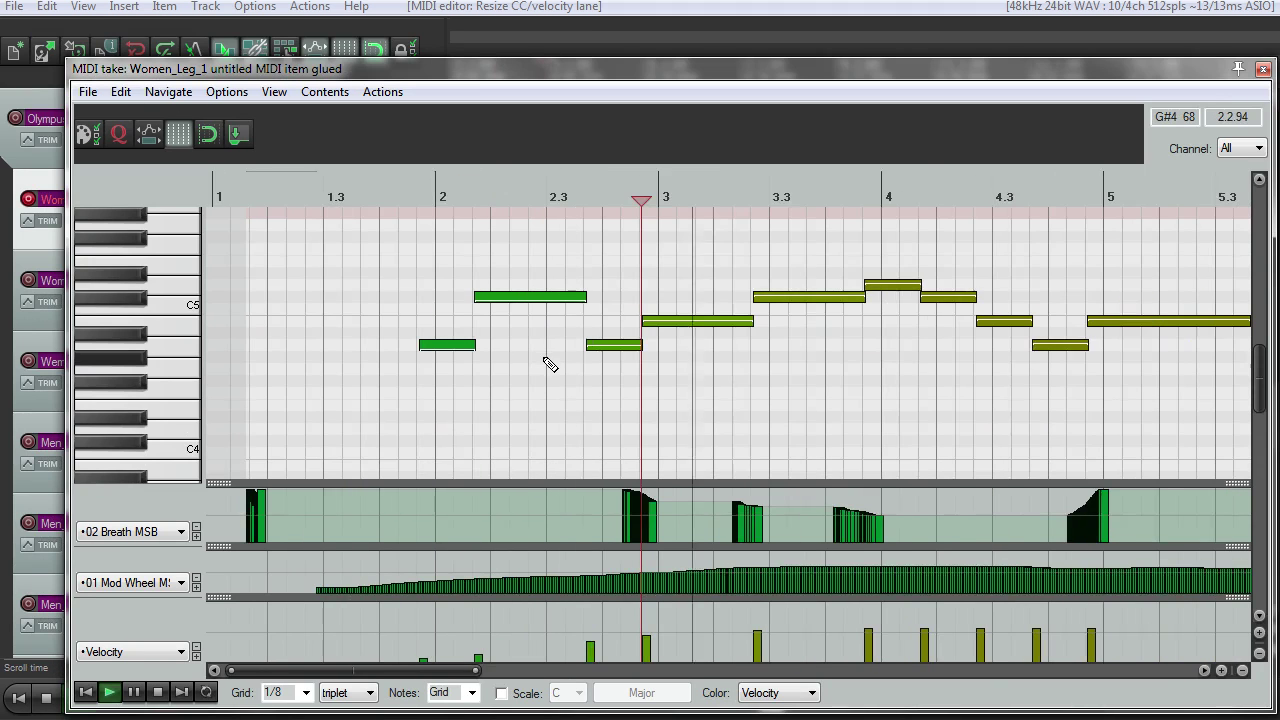
scroll(546, 363, down, 1)
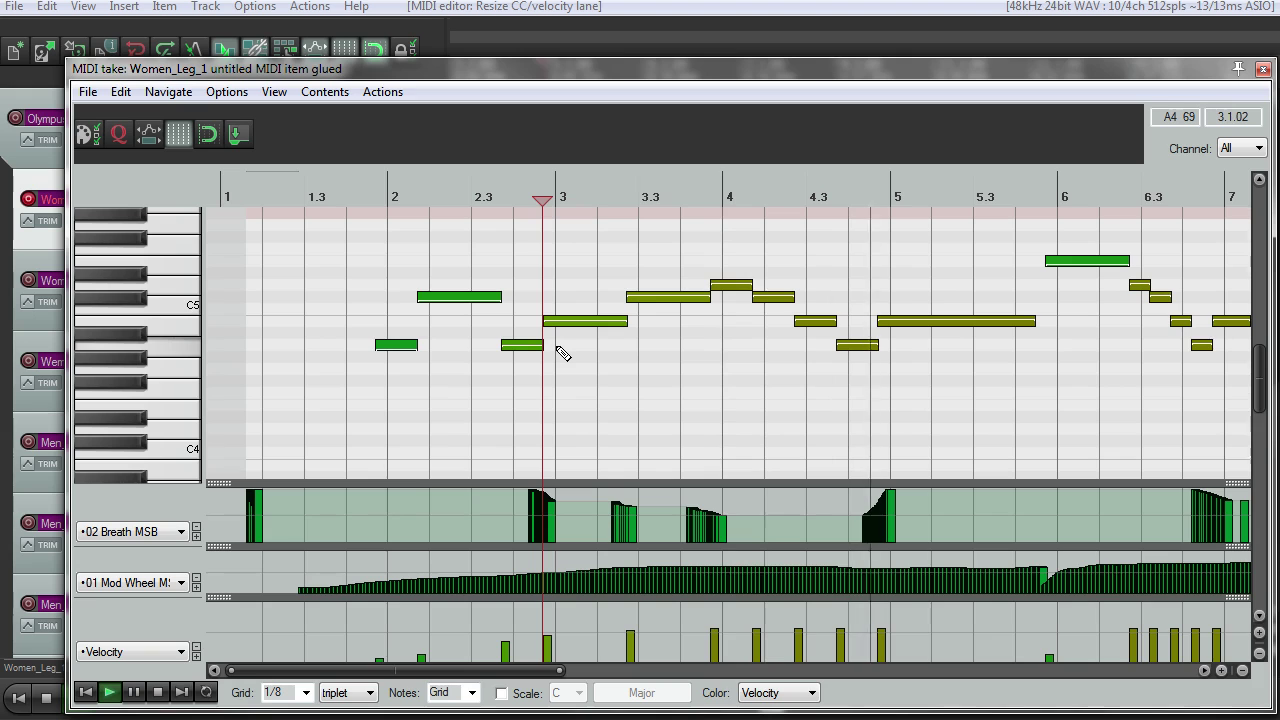
scroll(563, 354, down, 4)
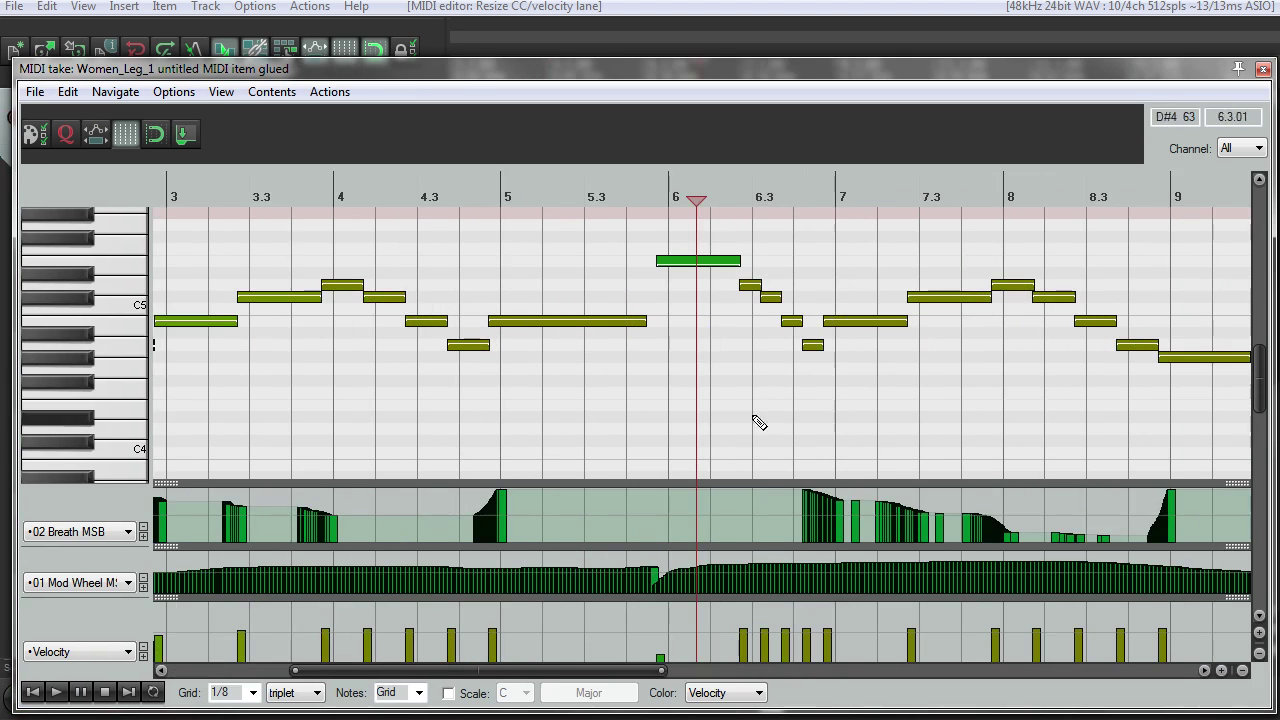
scroll(1017, 517, down, 2)
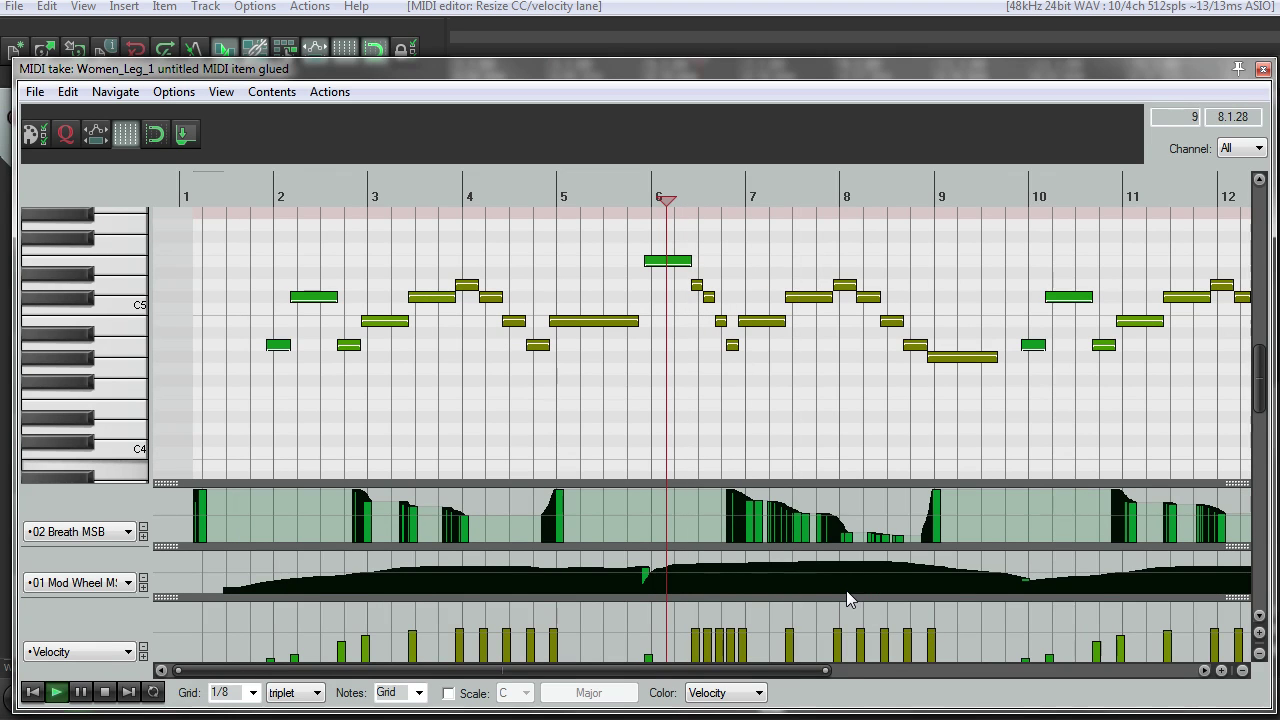
scroll(846, 597, down, 2)
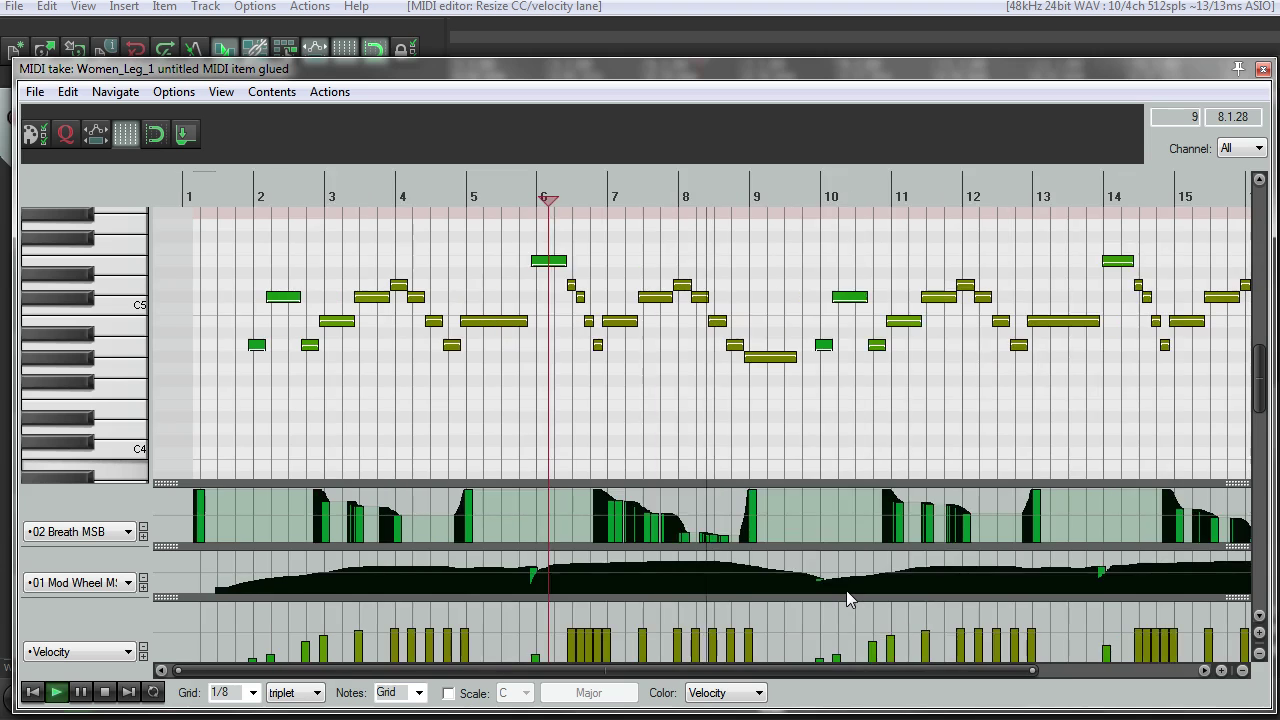
scroll(846, 597, up, 3)
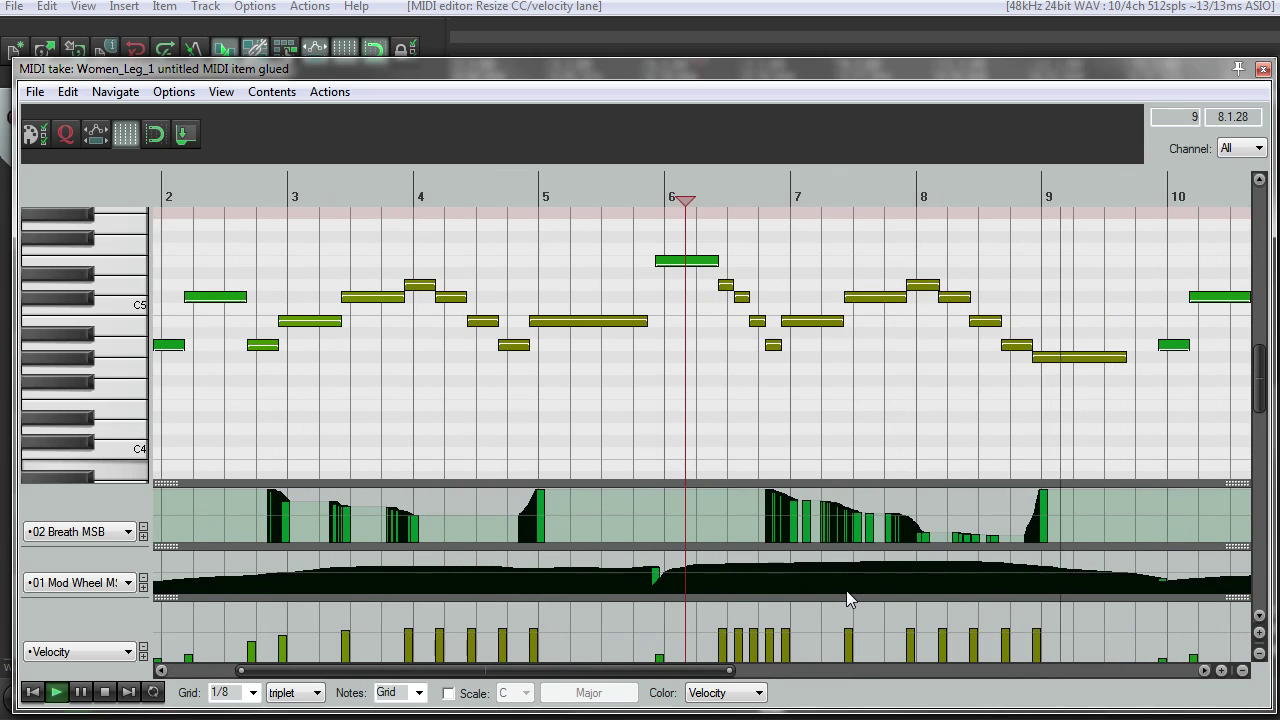
scroll(848, 590, down, 3)
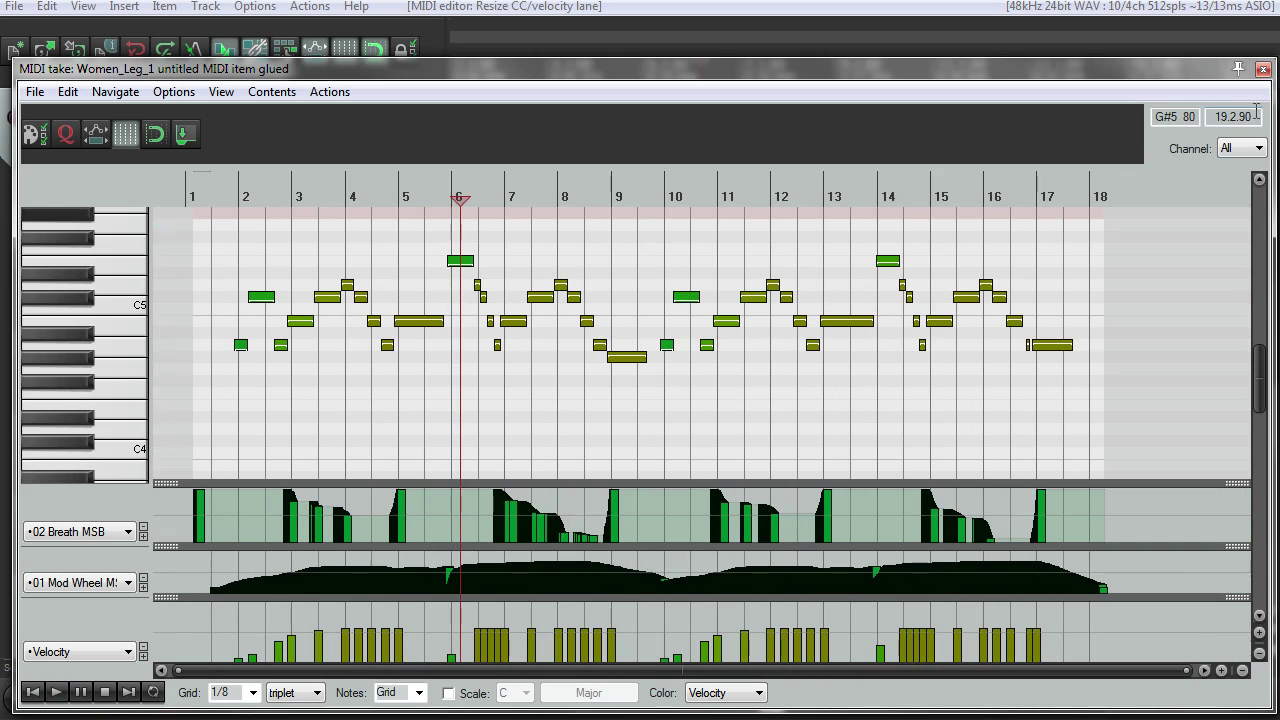
Close the MIDI editor and set Women_Leg_1's record mode to MIDI overdub
click(1263, 68)
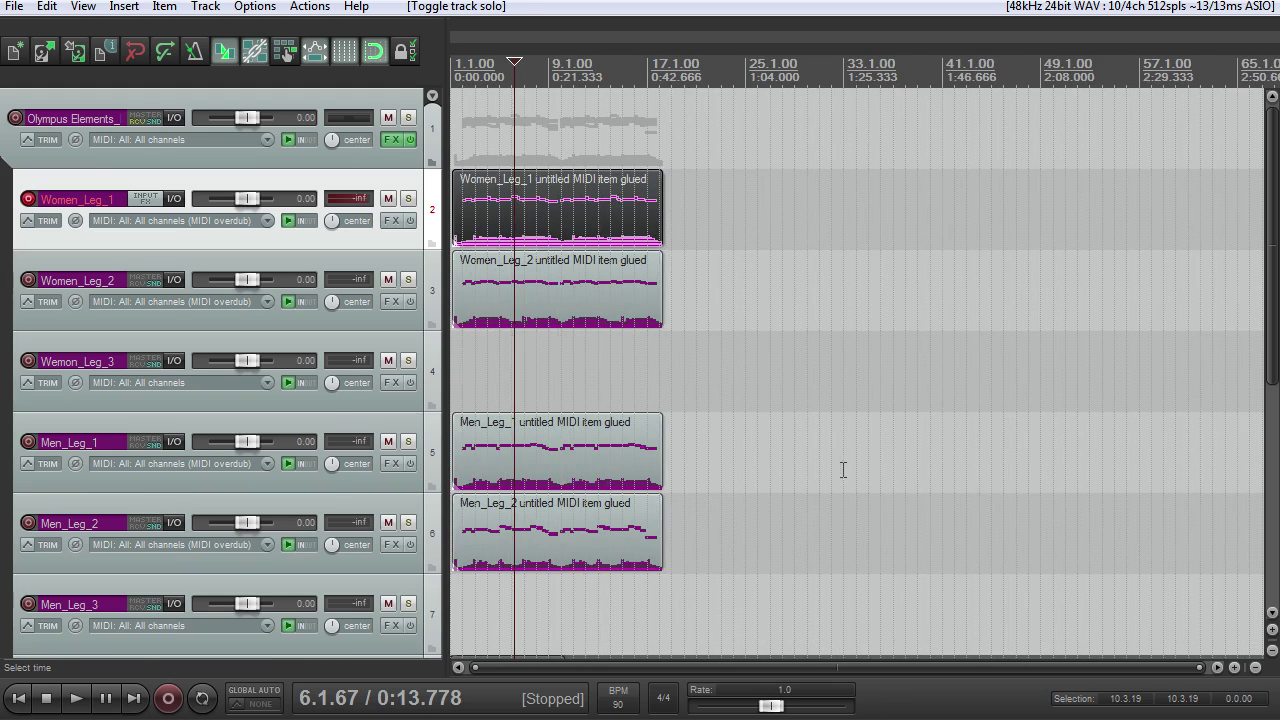
scroll(842, 465, up, 1)
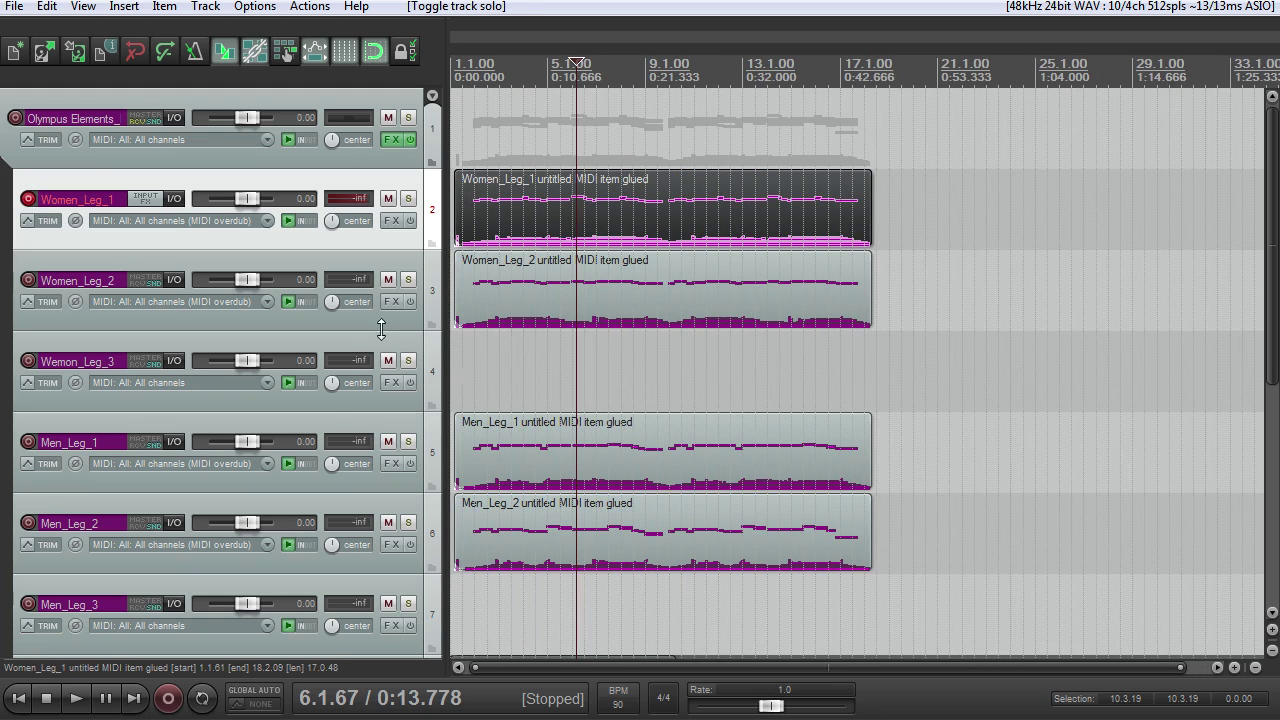
click(29, 200)
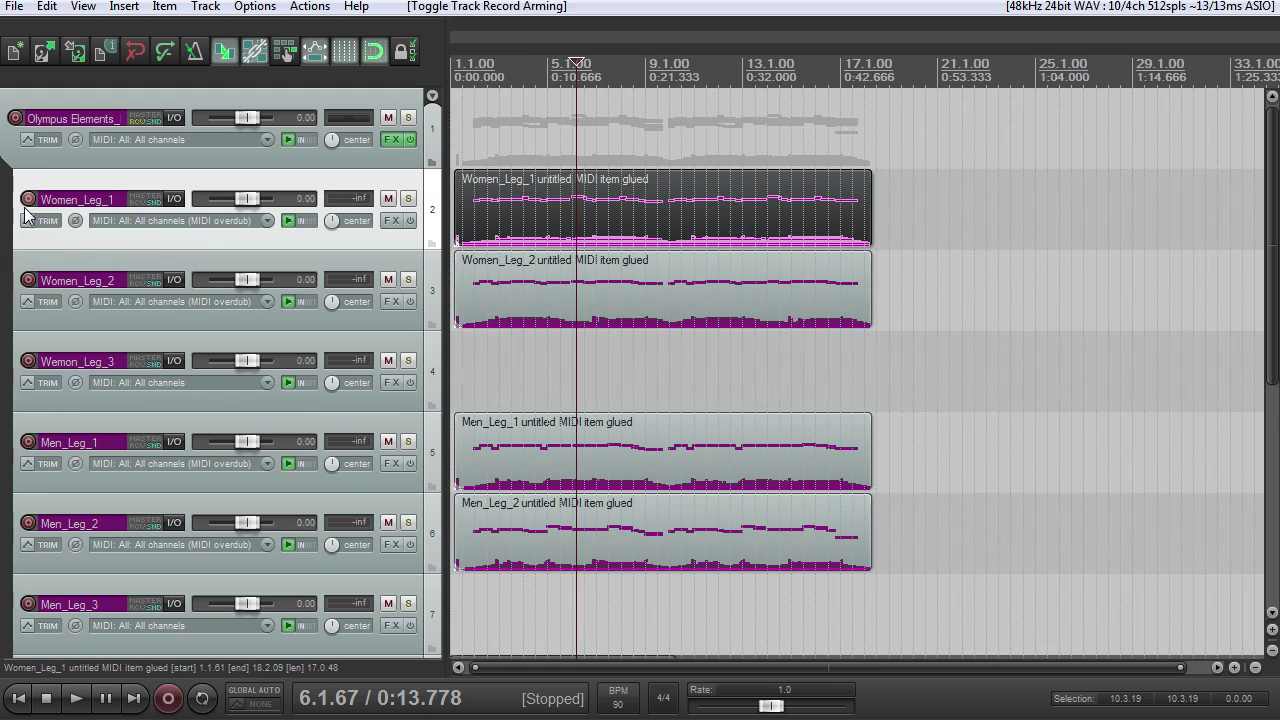
right_click(27, 206)
mouse_move(194, 342)
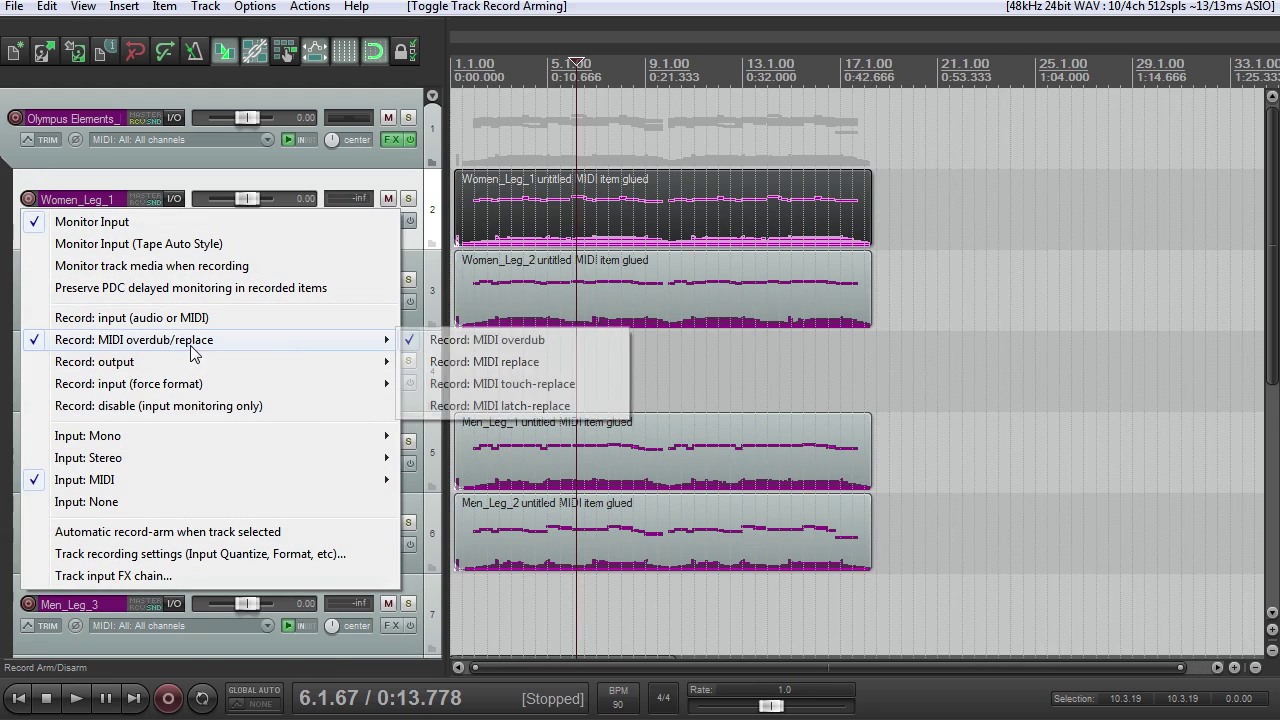
click(553, 343)
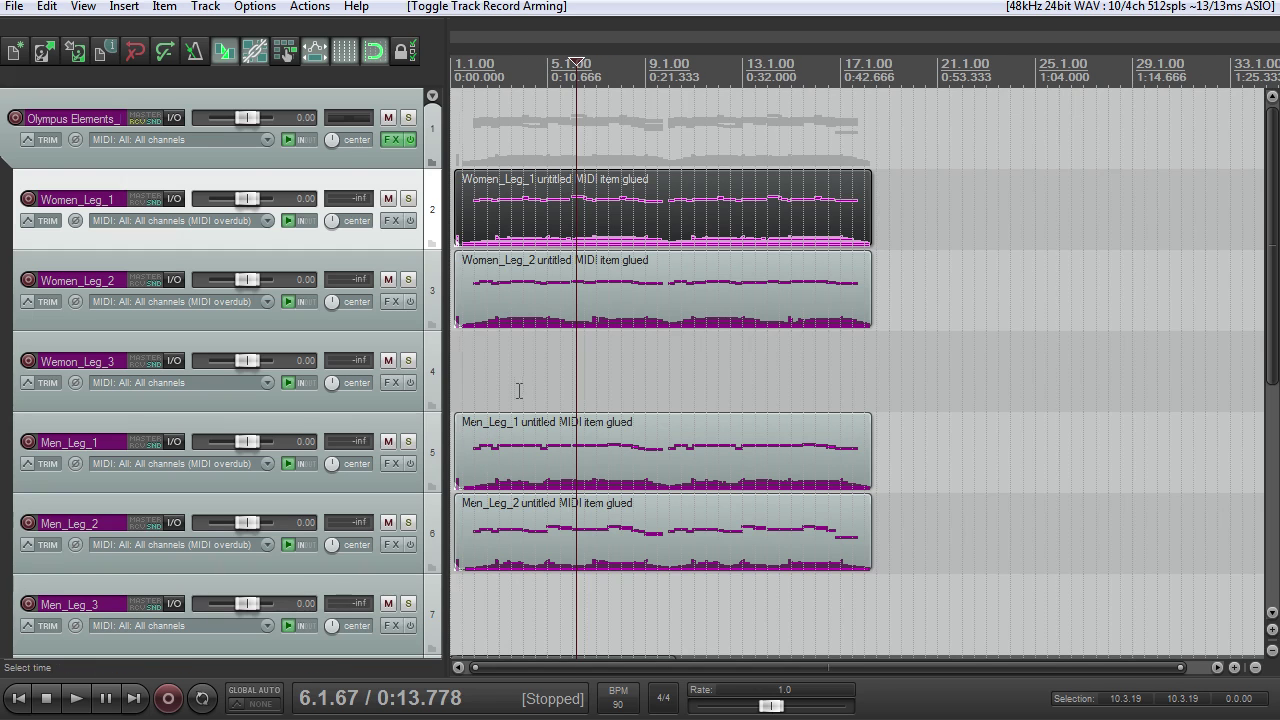
Play the choir tracks from near the project start
scroll(517, 390, down, 2)
scroll(520, 391, up, 4)
click(463, 68)
scroll(525, 202, up, 3)
key(space)
scroll(571, 281, down, 3)
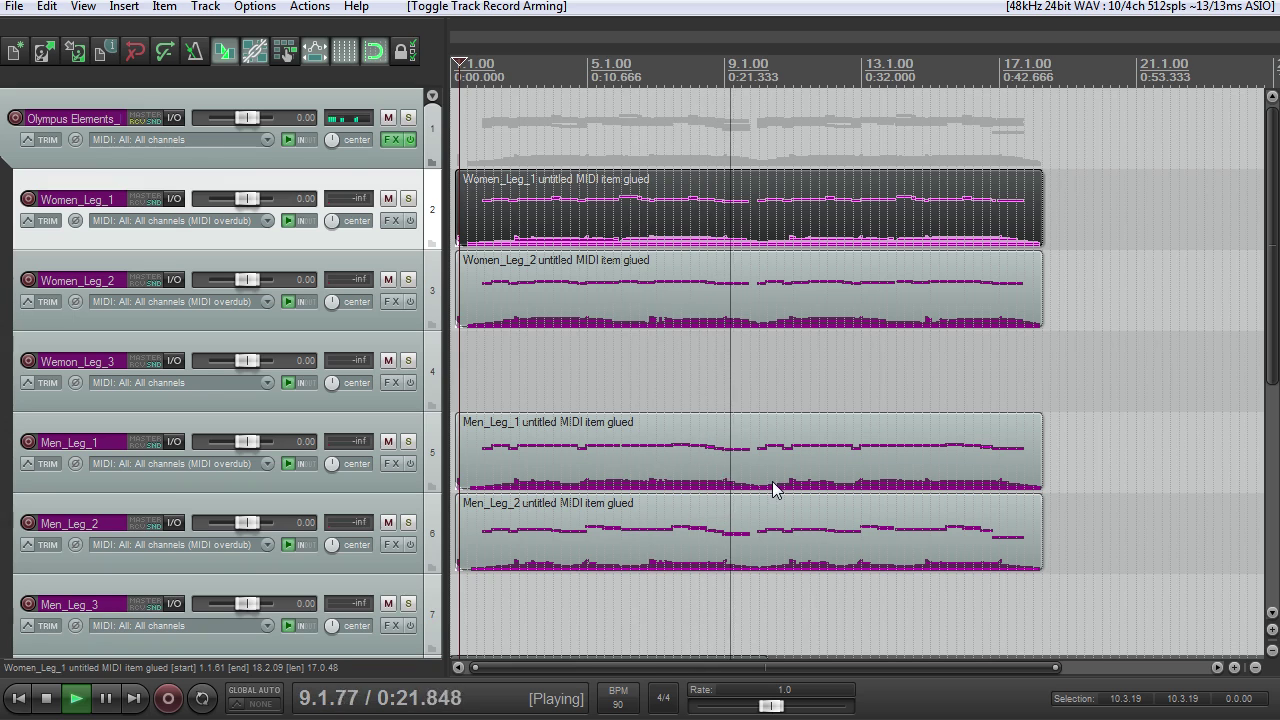
Stop playback and replay the Basic 8 project from its start
key(space)
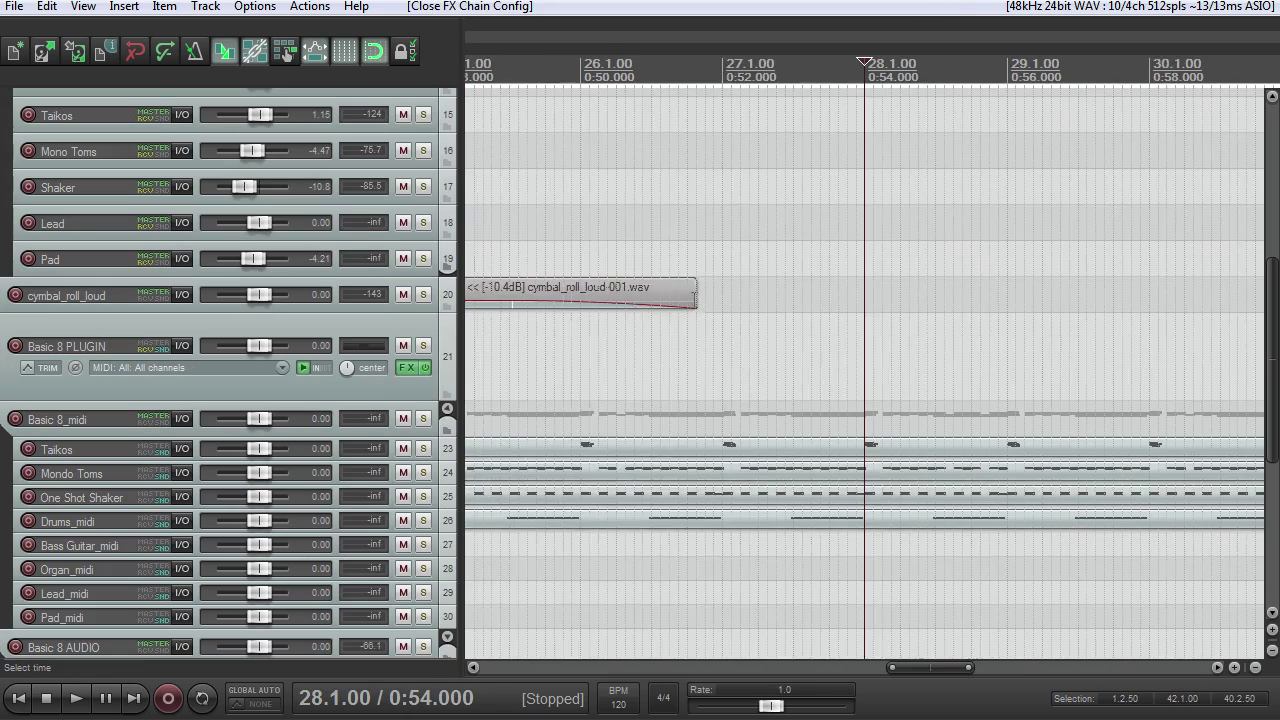
scroll(691, 312, down, 4)
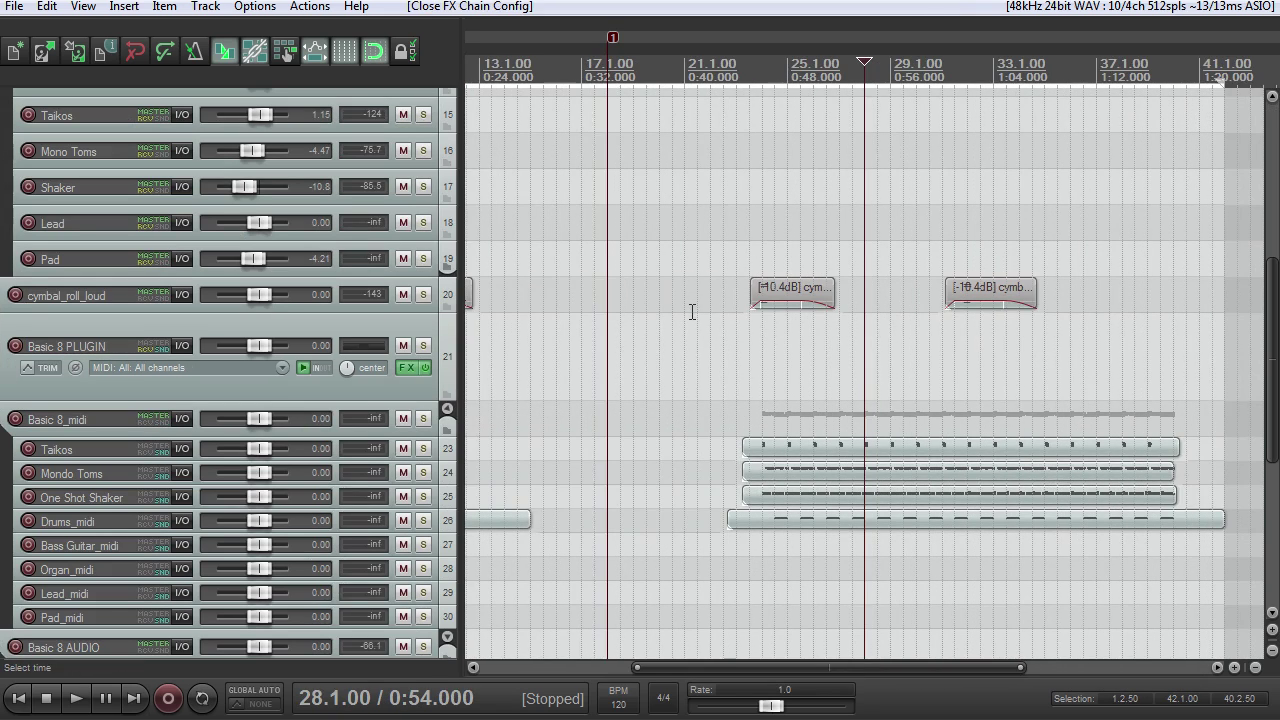
key(Home)
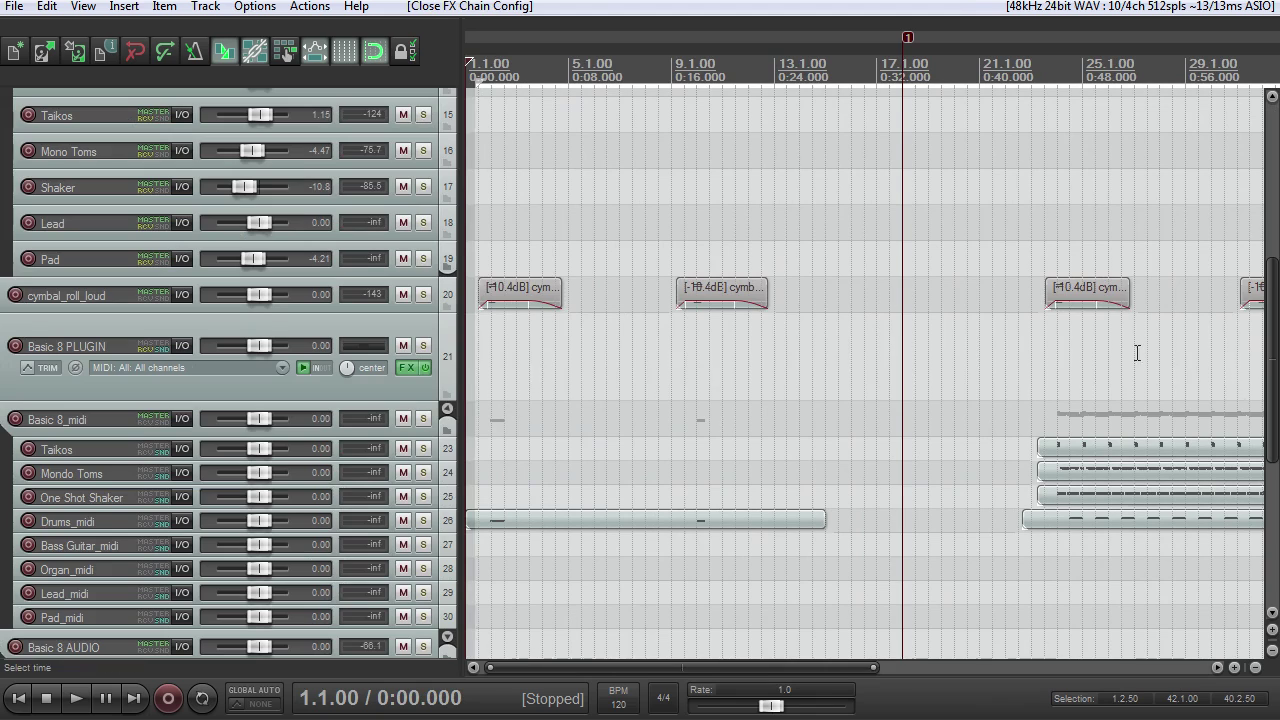
drag(1273, 298, 1245, 152)
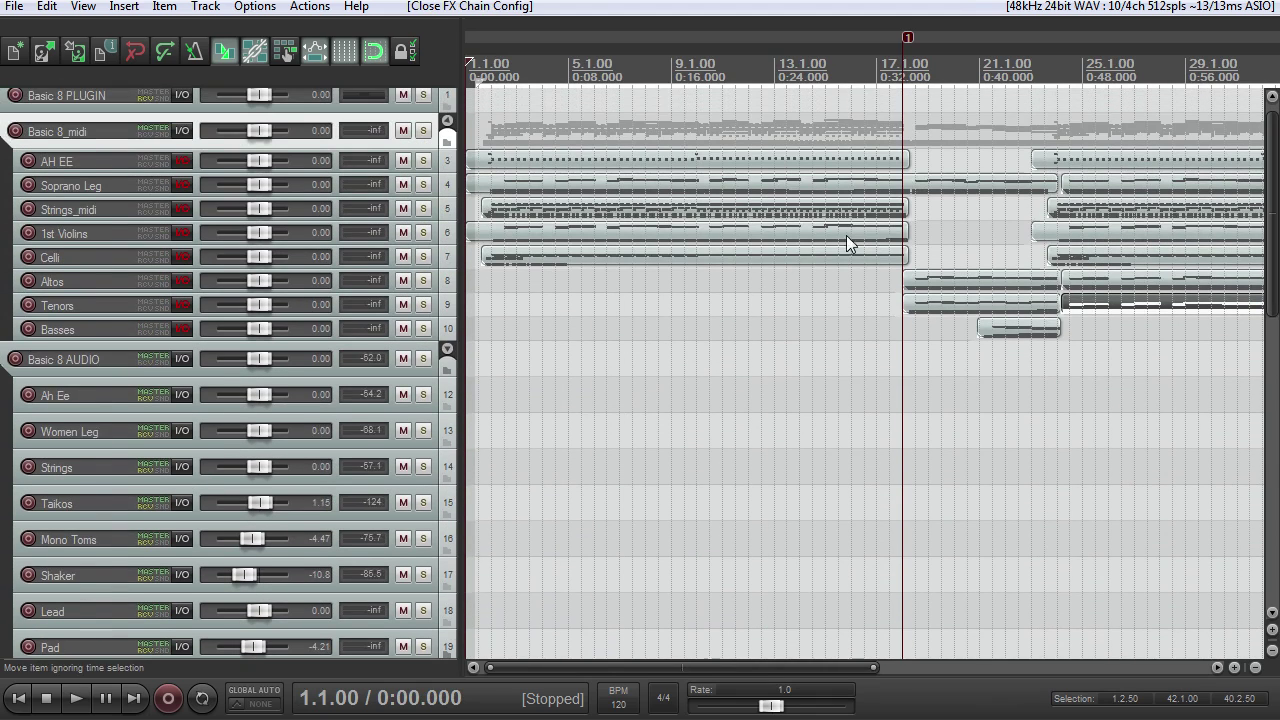
scroll(720, 286, up, 4)
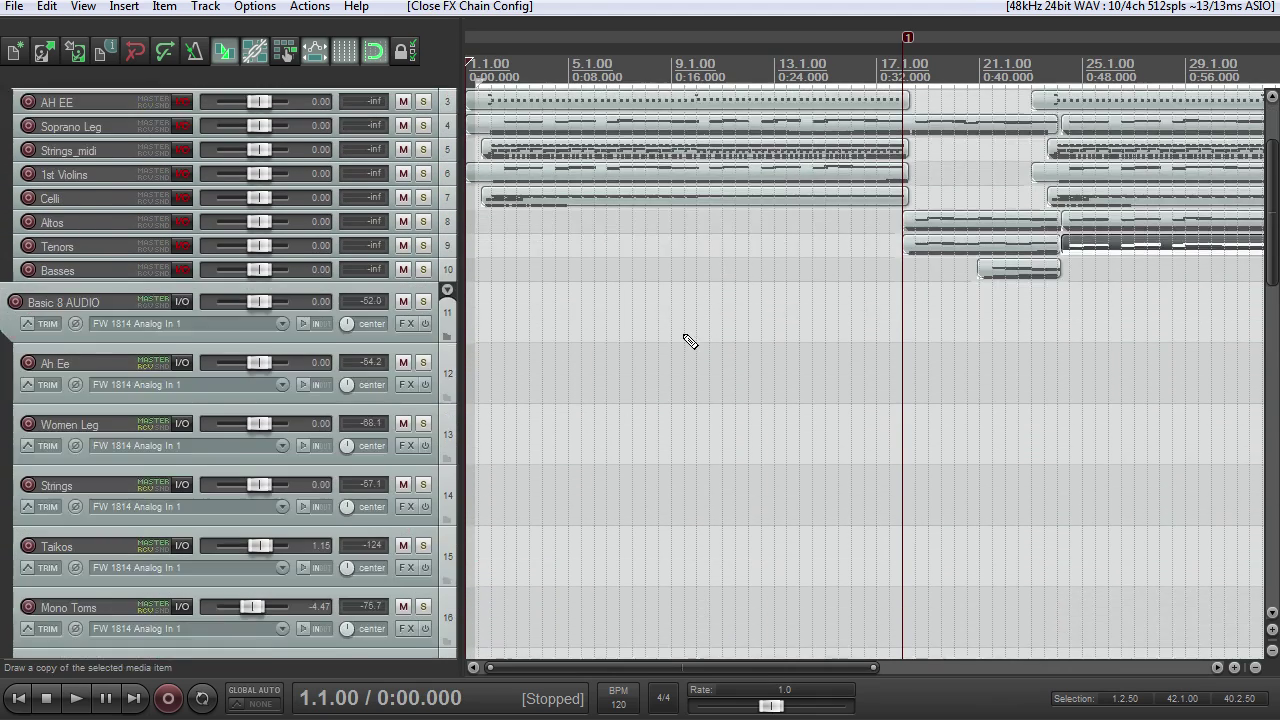
scroll(690, 342, down, 4)
scroll(493, 87, up, 1)
key(space)
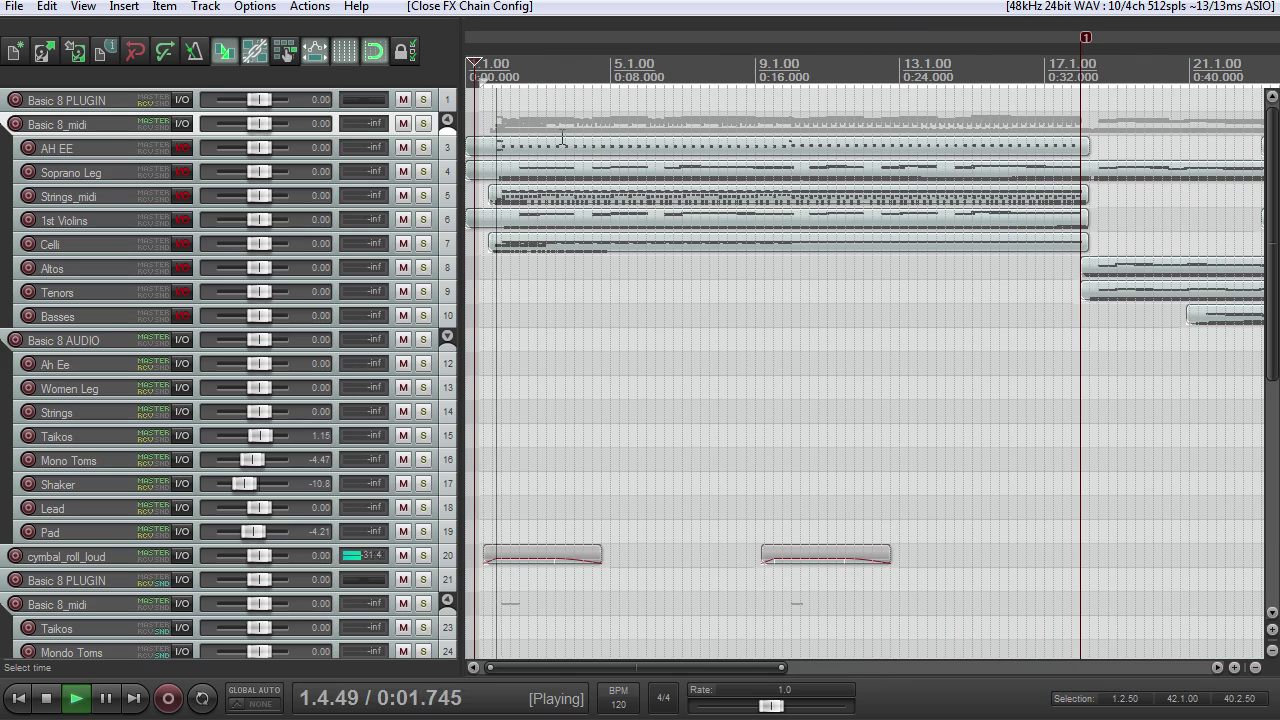
Collapse the Basic 8 AUDIO folder, restore the Basic 8_midi tracks to full height, and select AH EE
scroll(806, 457, up, 3)
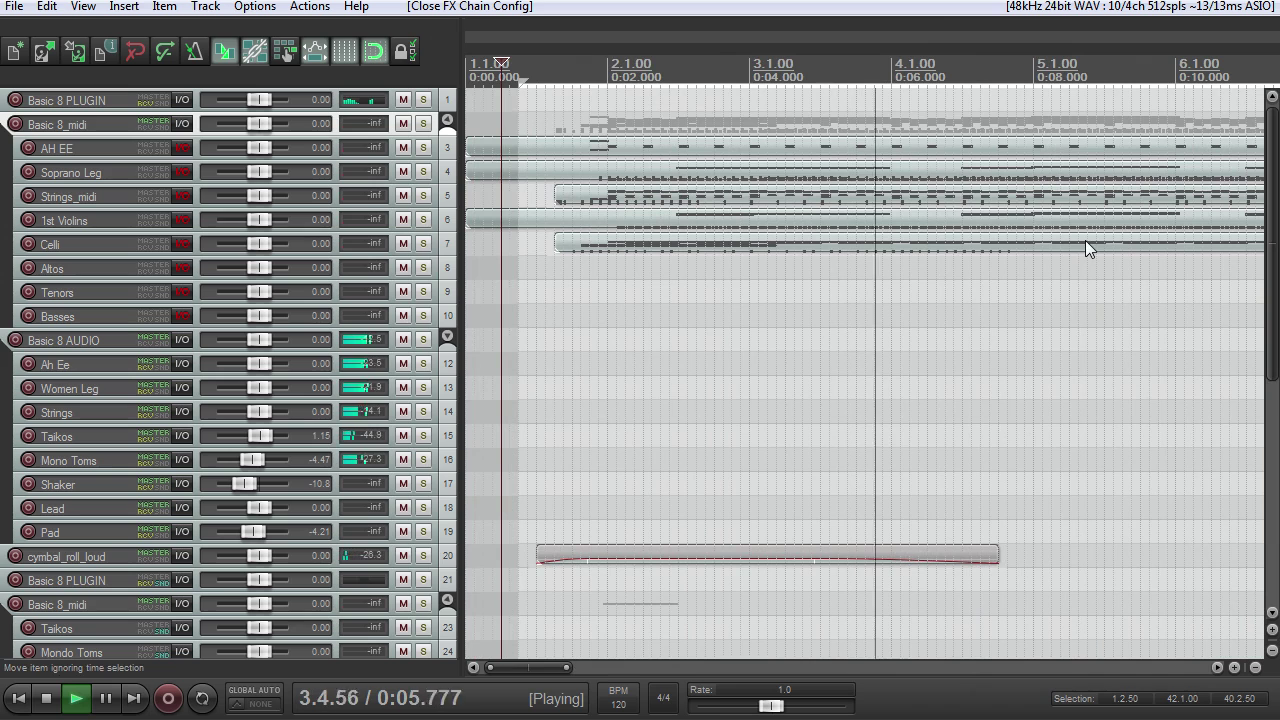
scroll(1124, 258, up, 1)
scroll(1116, 256, up, 2)
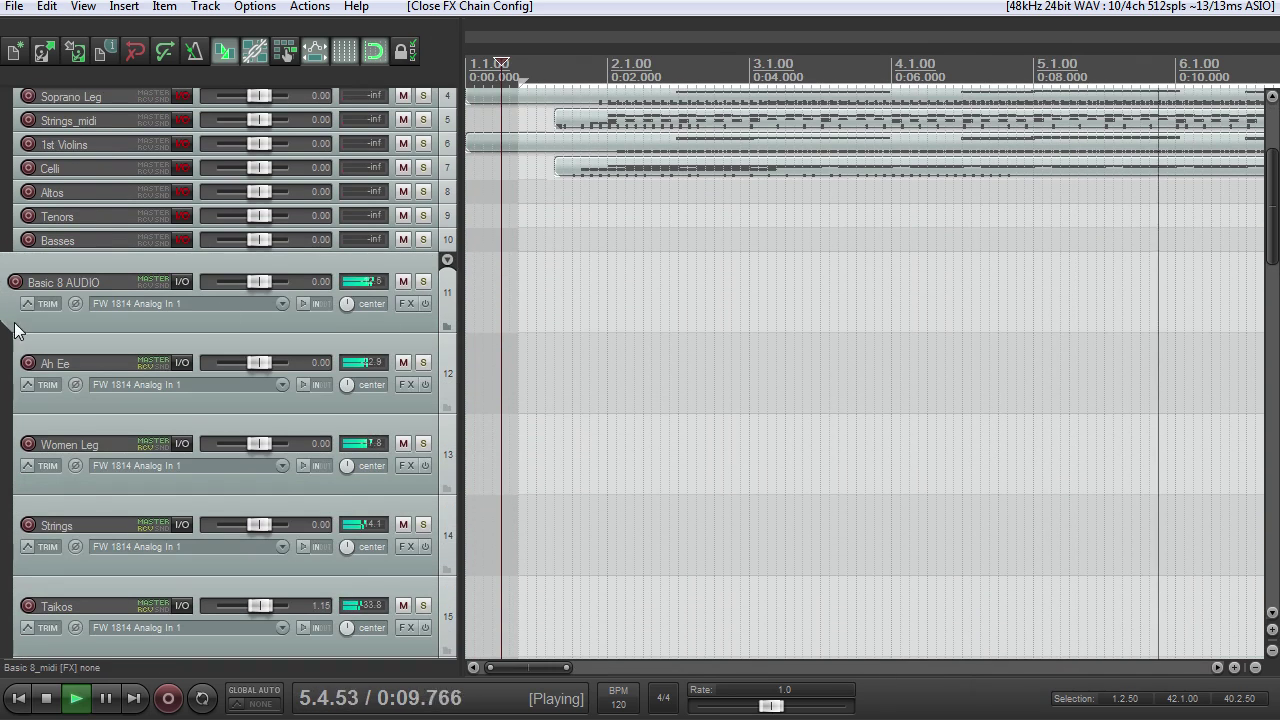
scroll(425, 343, down, 3)
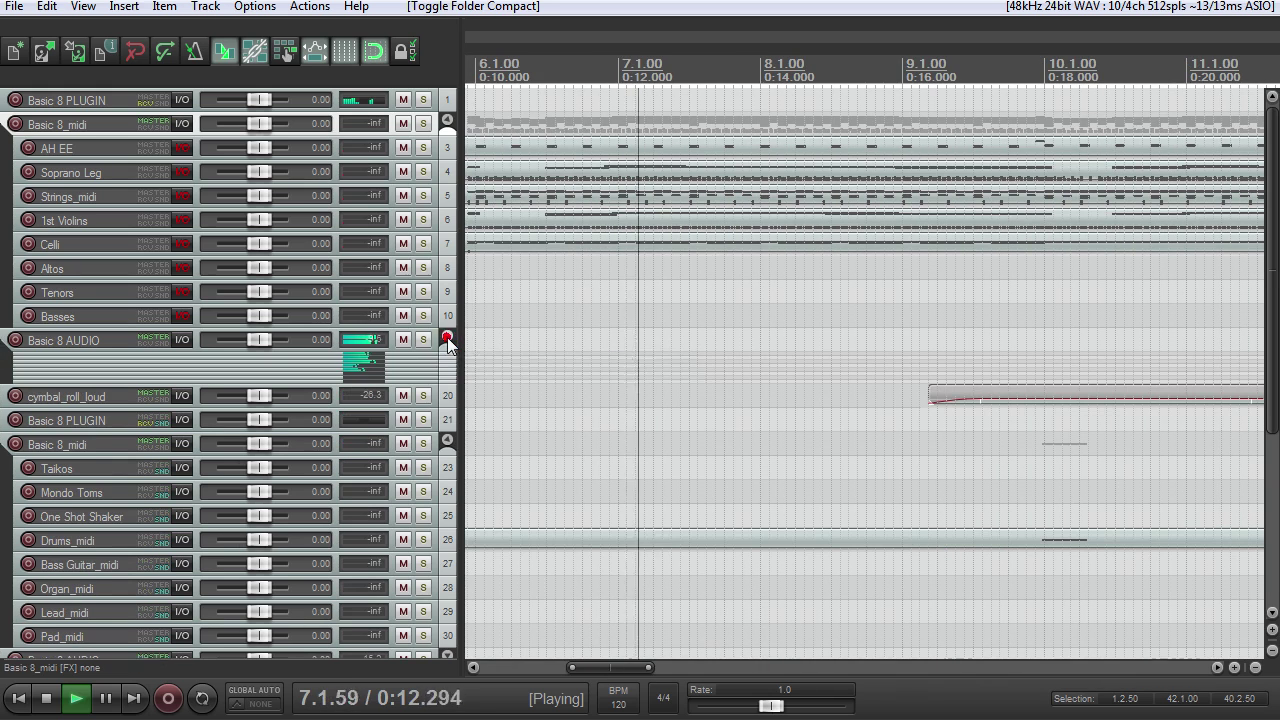
click(447, 337)
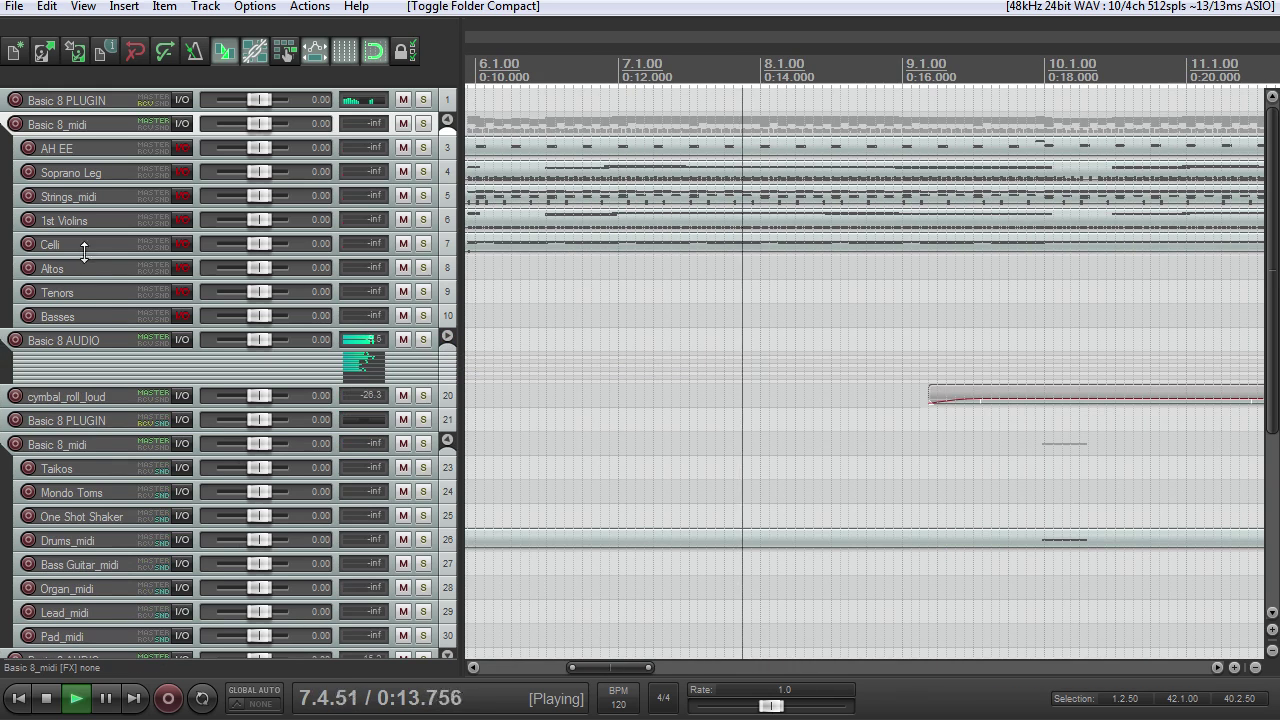
click(447, 117)
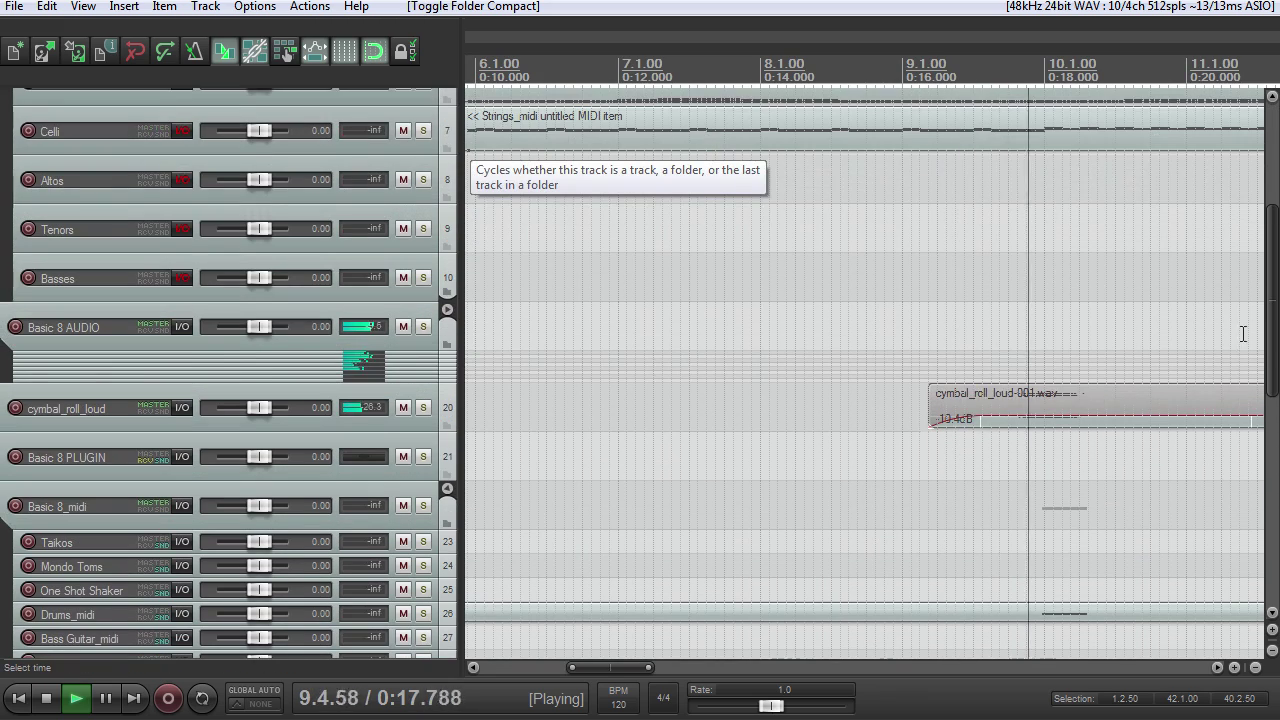
scroll(662, 430, up, 5)
drag(615, 667, 665, 668)
click(17, 225)
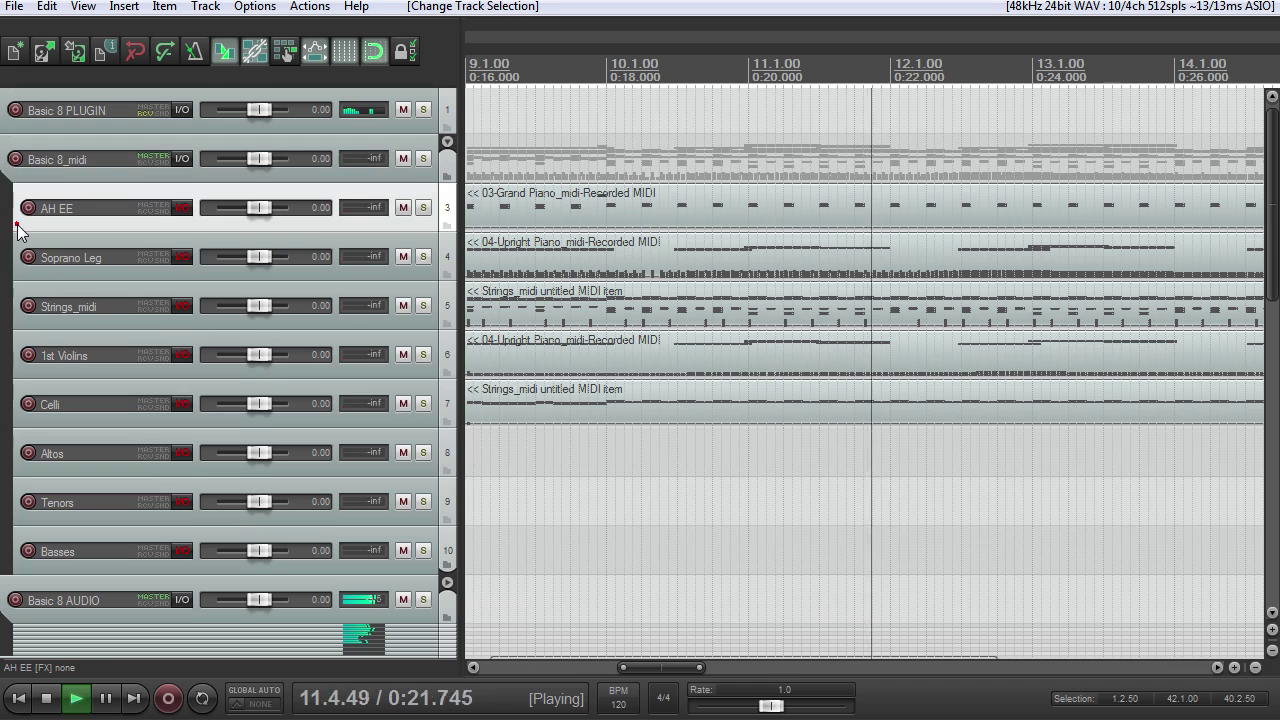
Give every track a random colour, then select only the Soprano Leg track
key(ctrl+a)
right_click(19, 228)
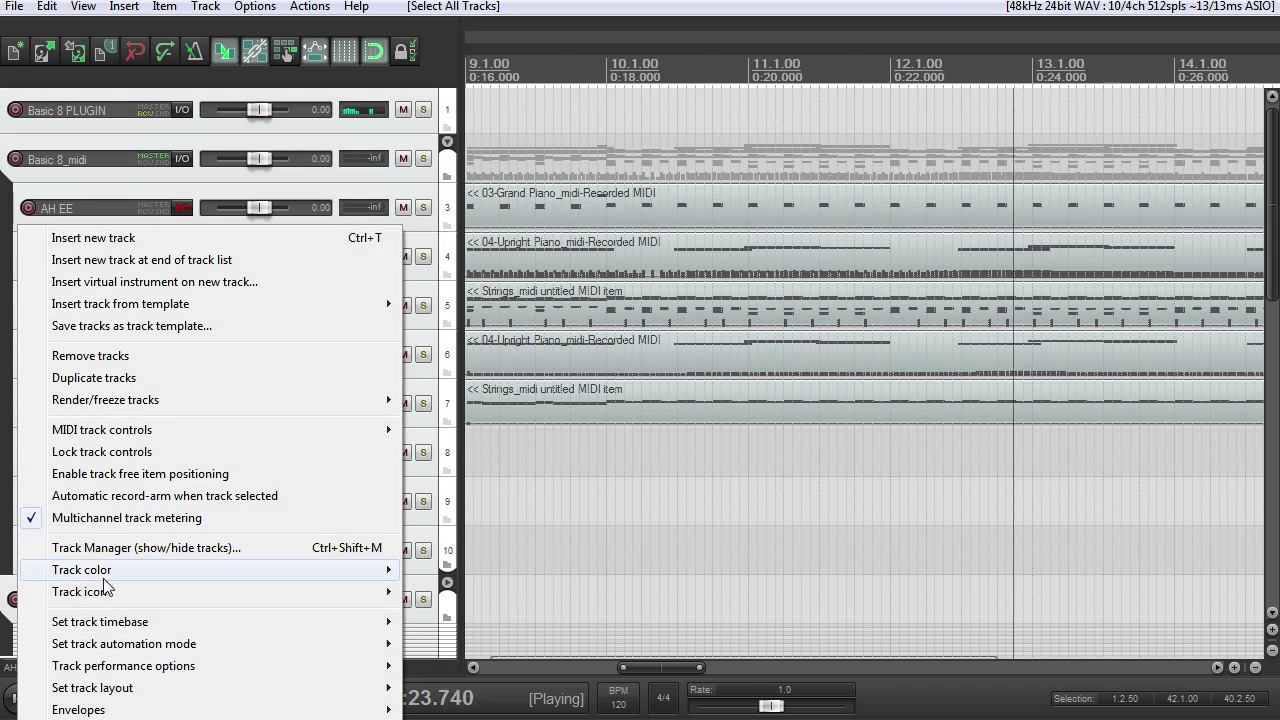
click(100, 569)
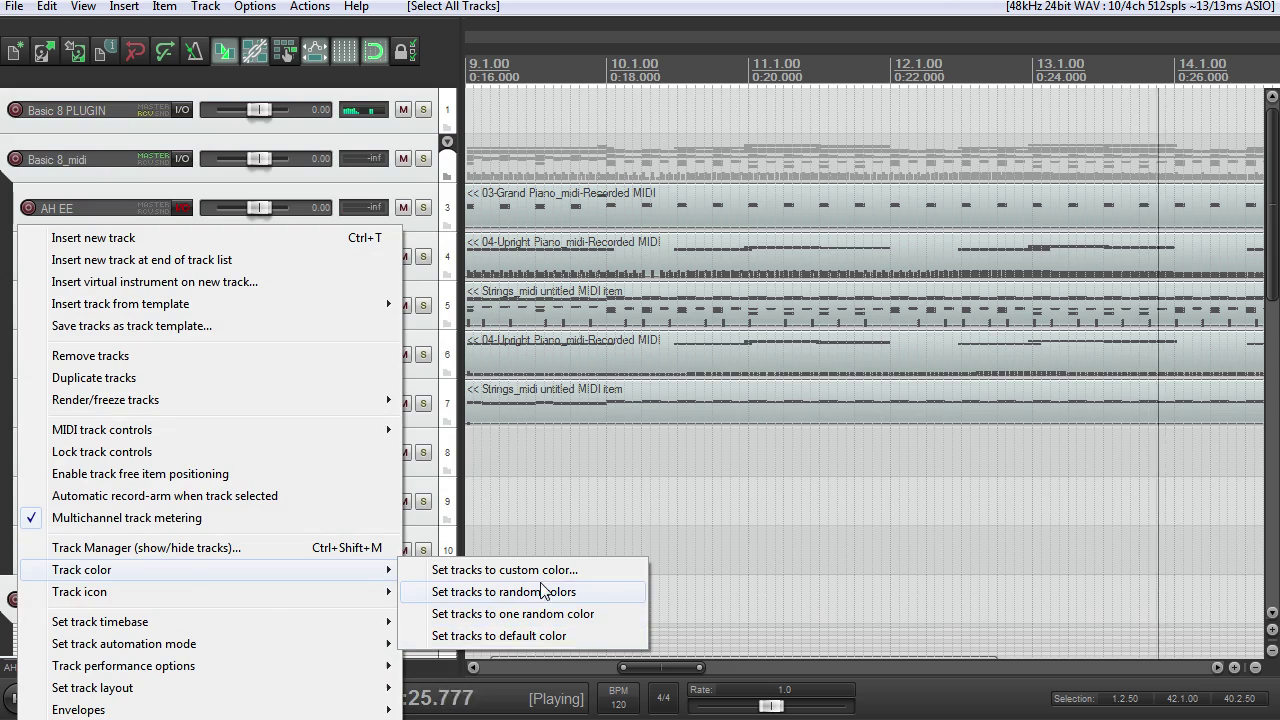
click(620, 592)
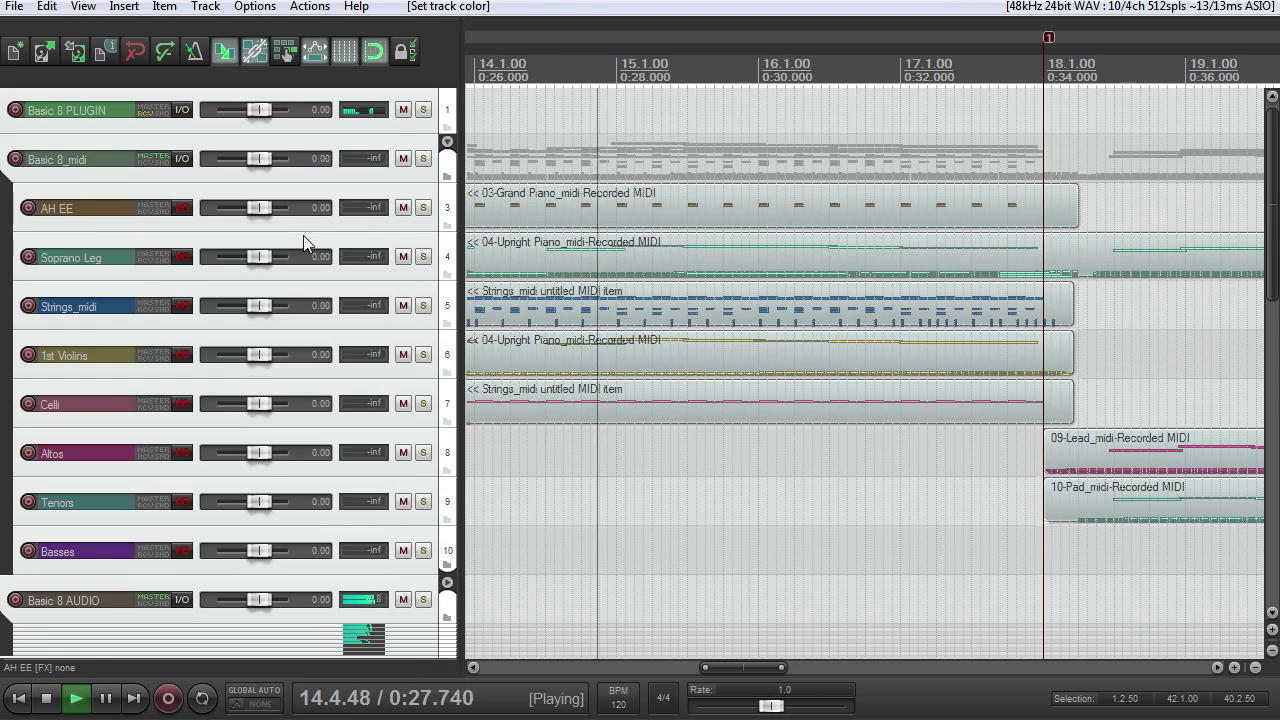
click(300, 240)
Collapse the Basic 8 AUDIO folder's child tracks and review the choir tracks as playback continues
scroll(1060, 405, down, 3)
scroll(1056, 405, down, 3)
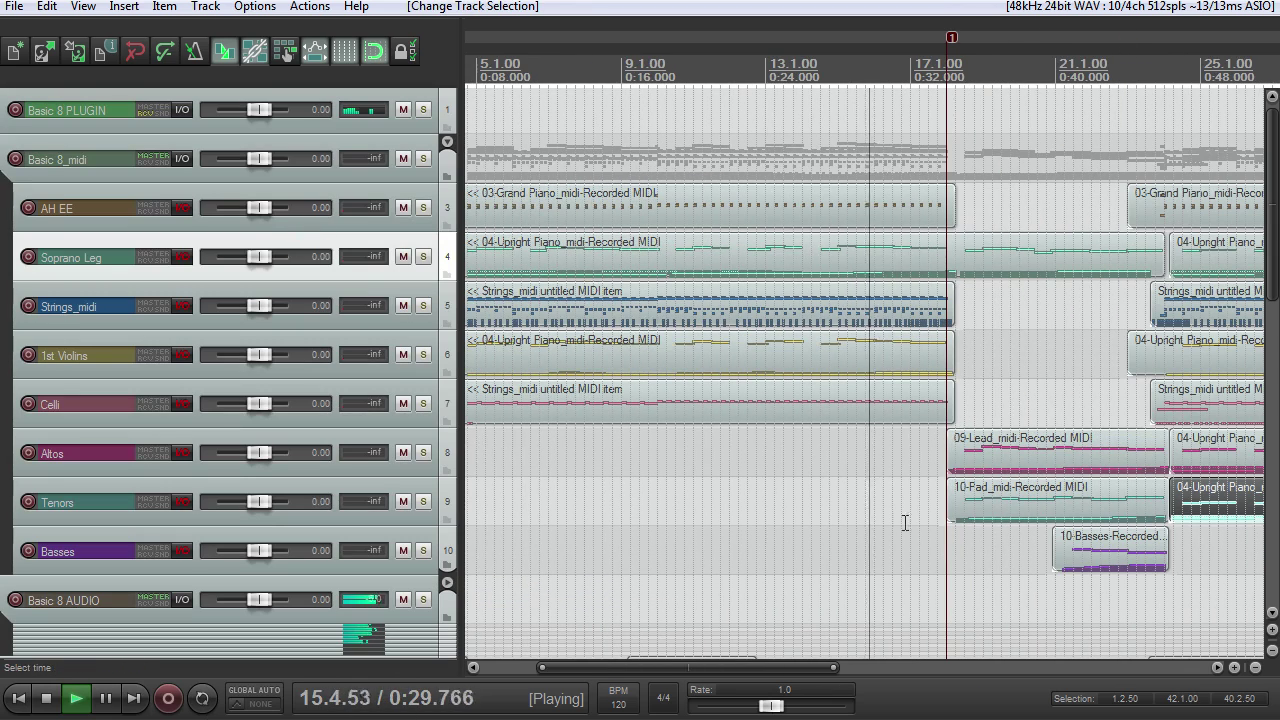
drag(745, 664, 871, 677)
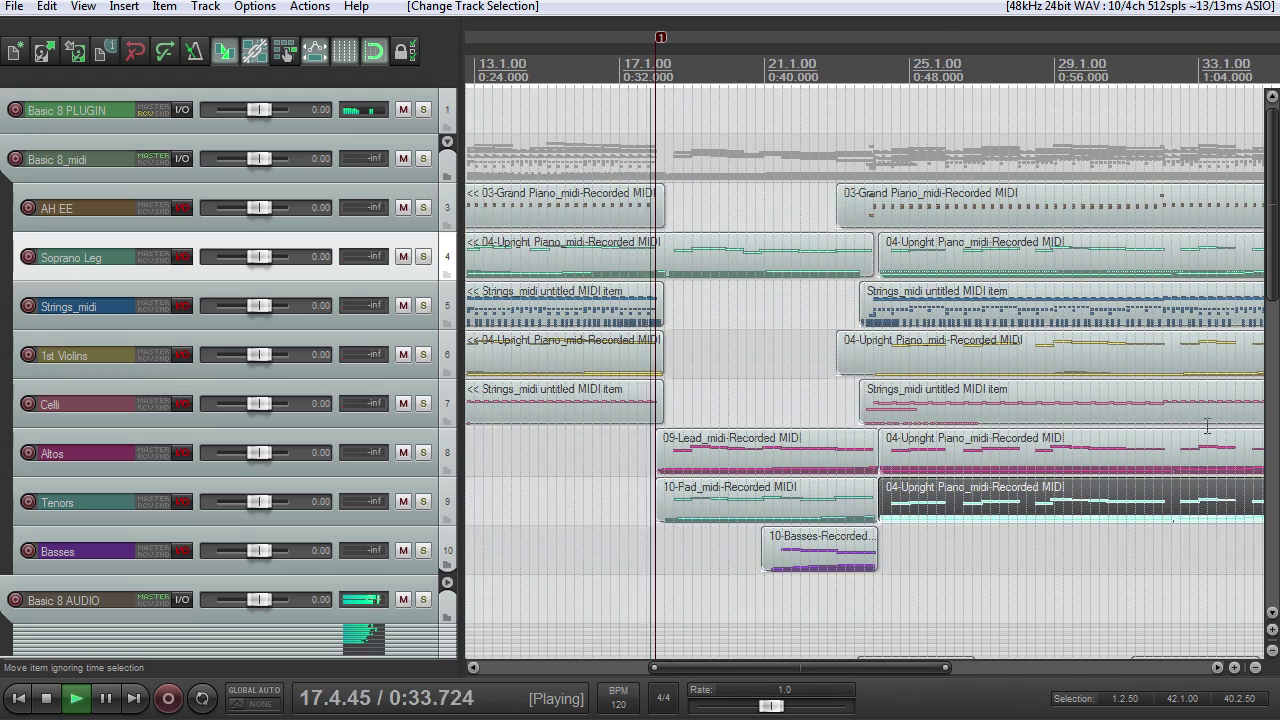
scroll(1273, 320, down, 1)
drag(1273, 320, 1224, 611)
click(447, 150)
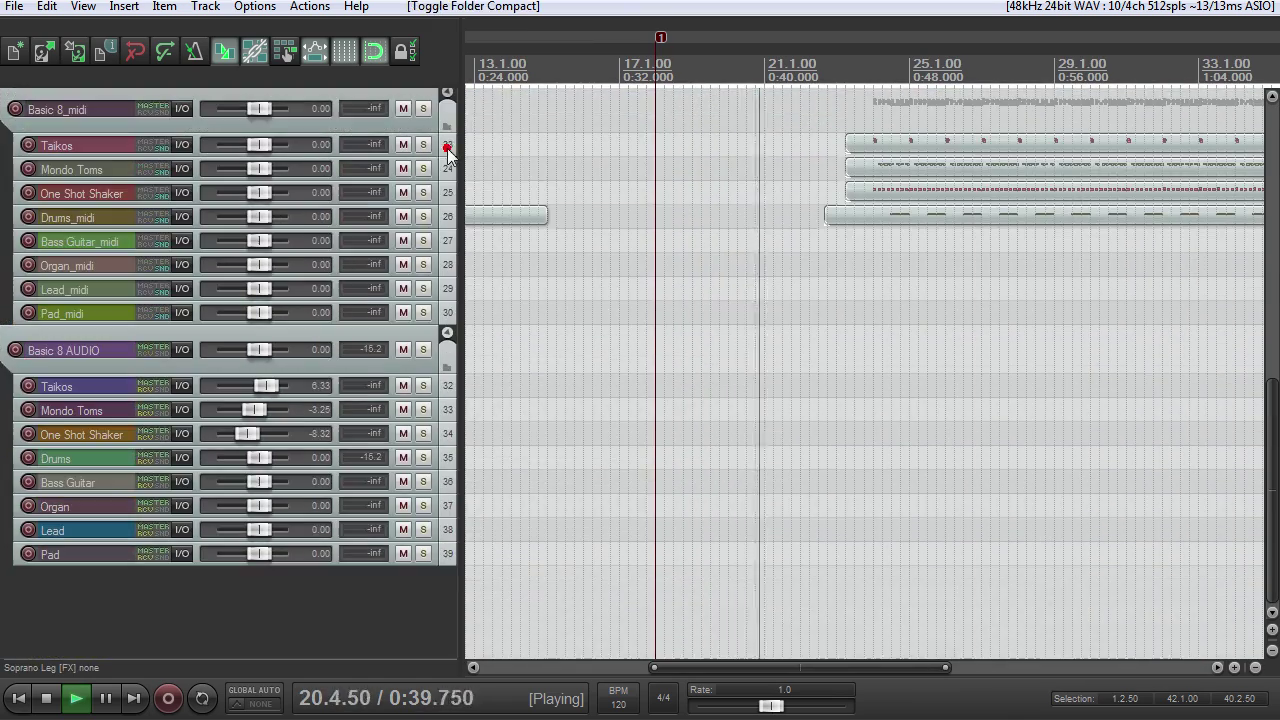
click(447, 333)
drag(1274, 452, 1265, 305)
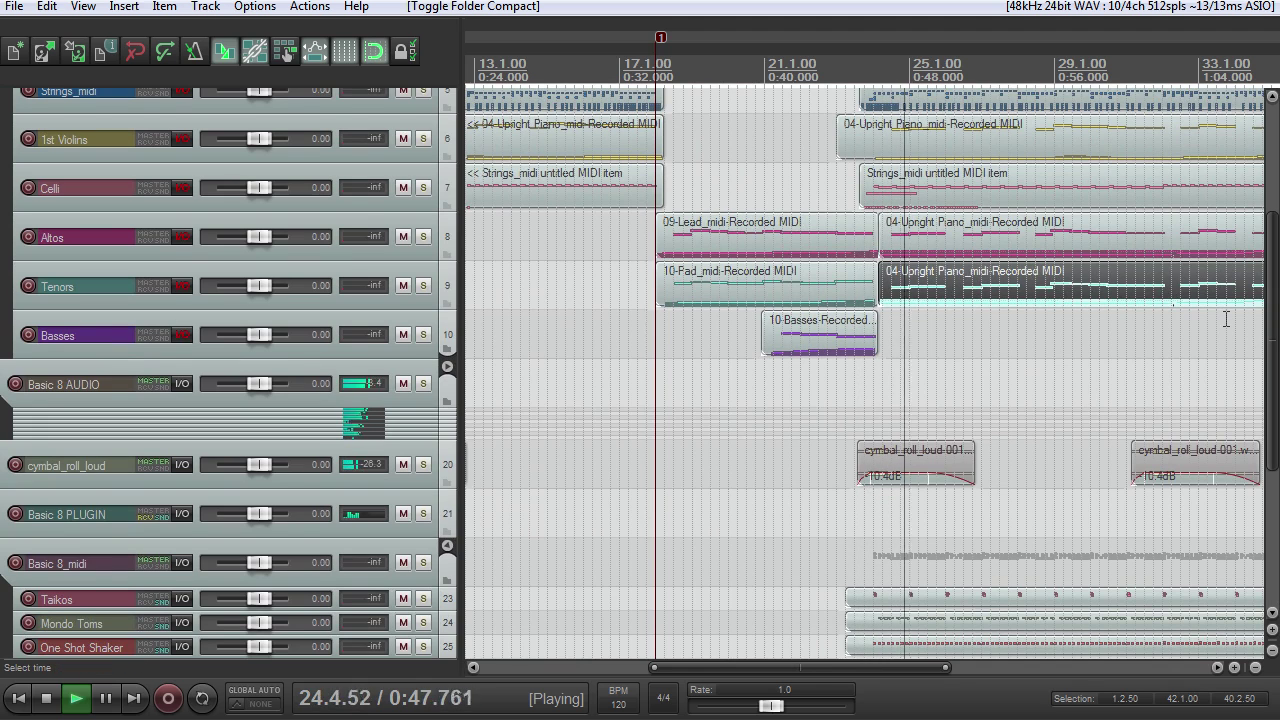
scroll(1187, 372, down, 3)
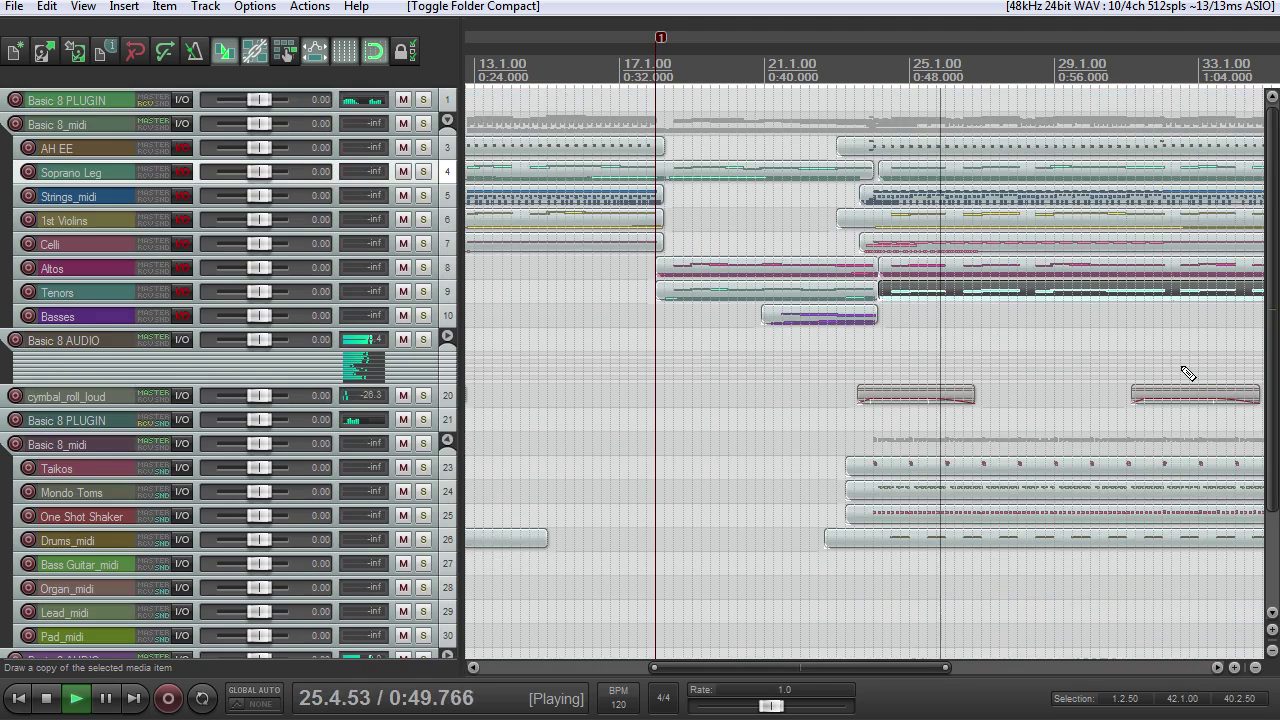
scroll(1187, 372, up, 2)
drag(881, 667, 999, 666)
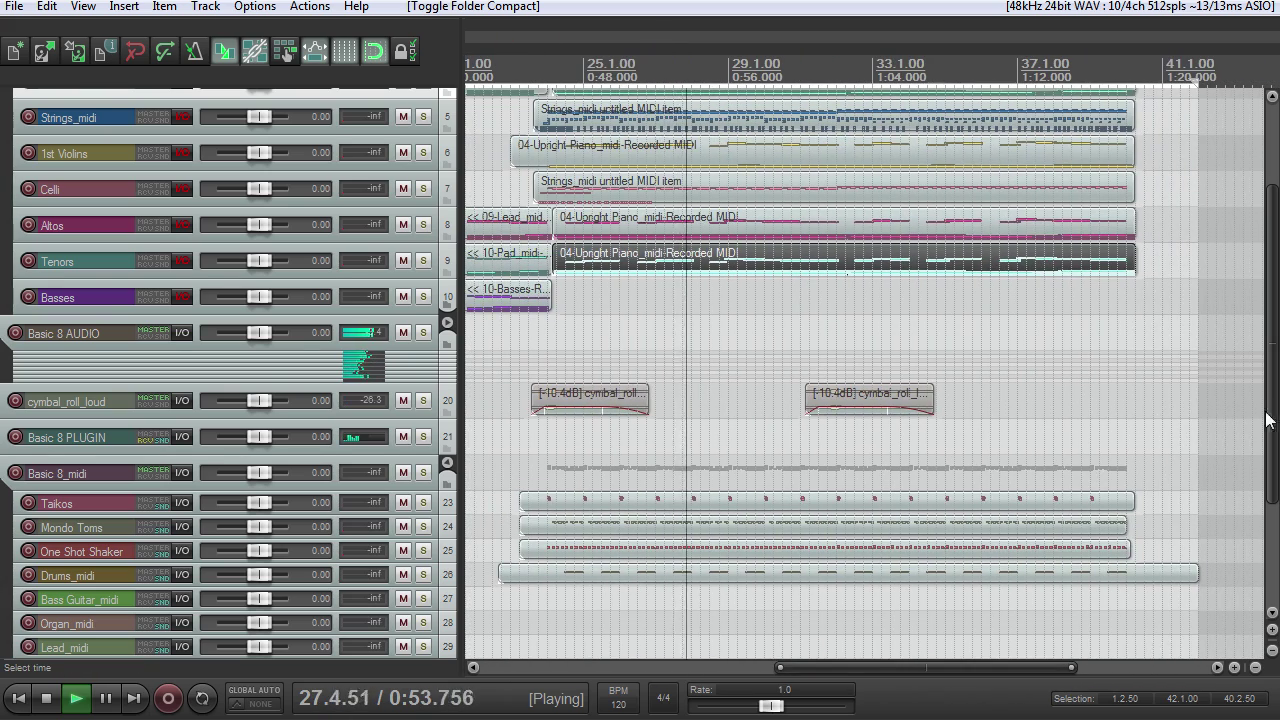
scroll(1000, 408, up, 3)
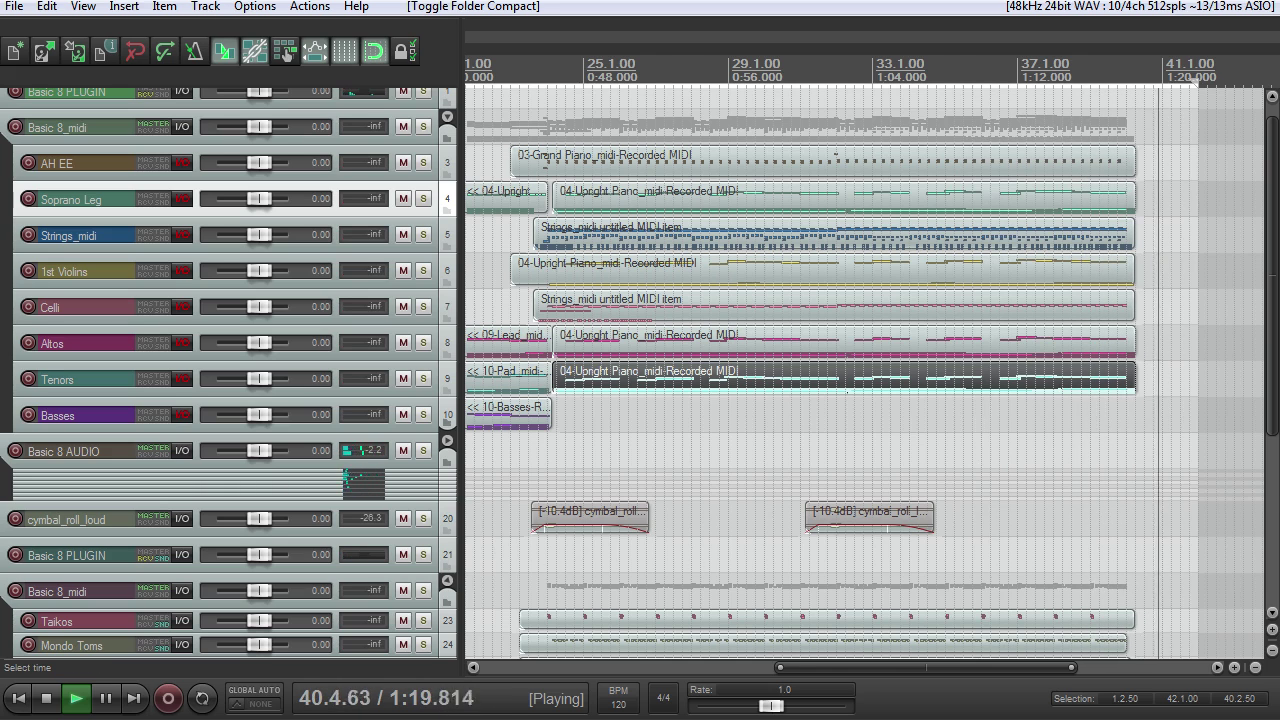
Stop playback so the play position returns to 1.2.00, and zoom the arrange view out
key(space)
scroll(733, 160, down, 5)
scroll(733, 160, up, 4)
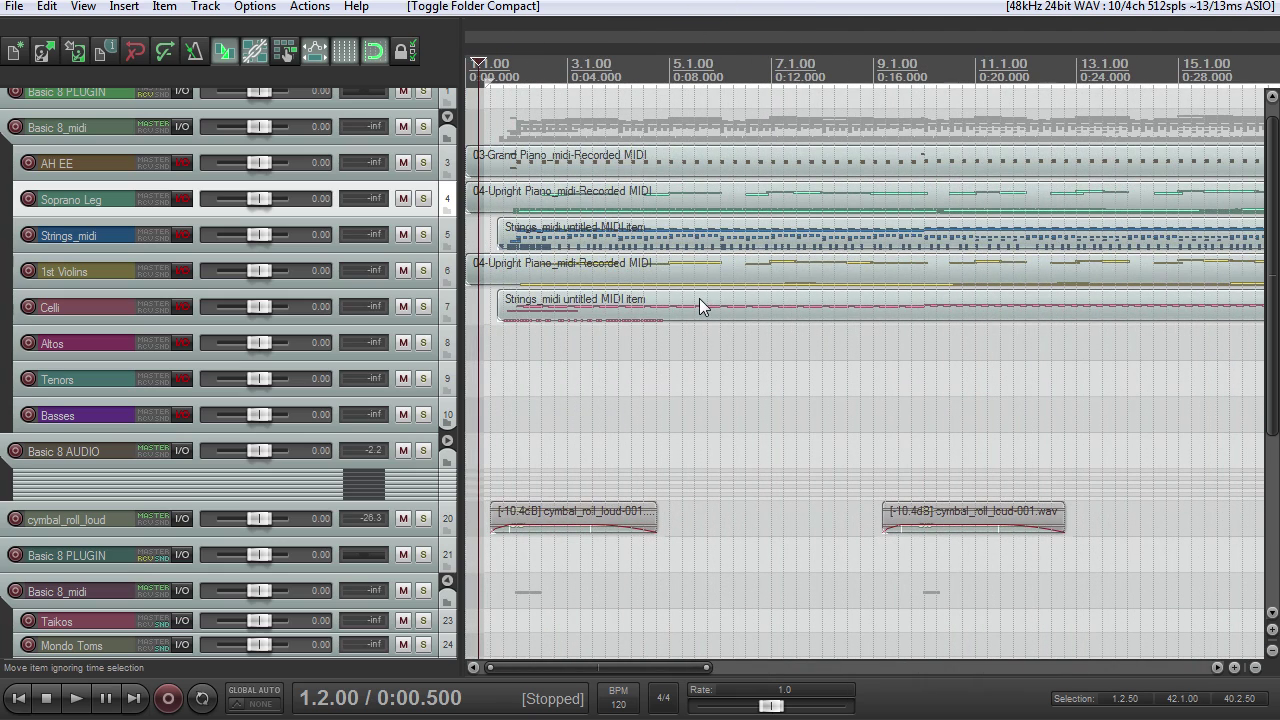
scroll(696, 298, down, 2)
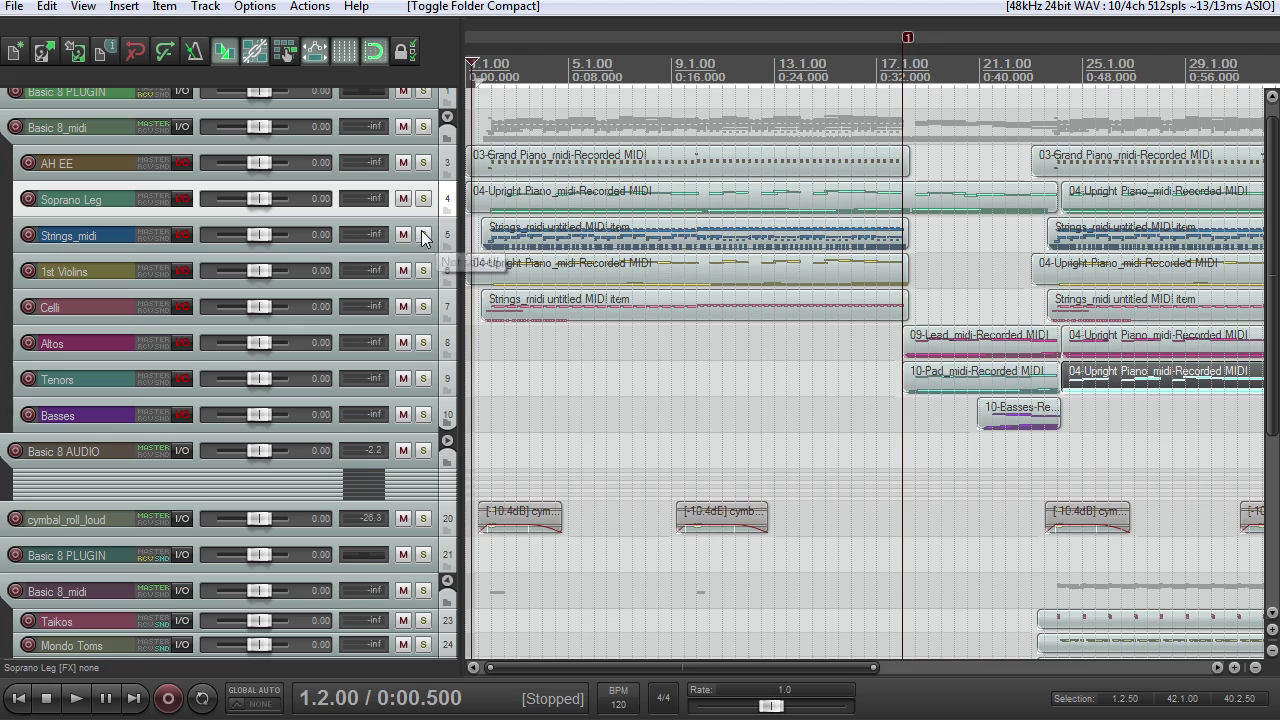
Solo the AH EE track and play it, briefly opening its MIDI part
click(423, 162)
key(space)
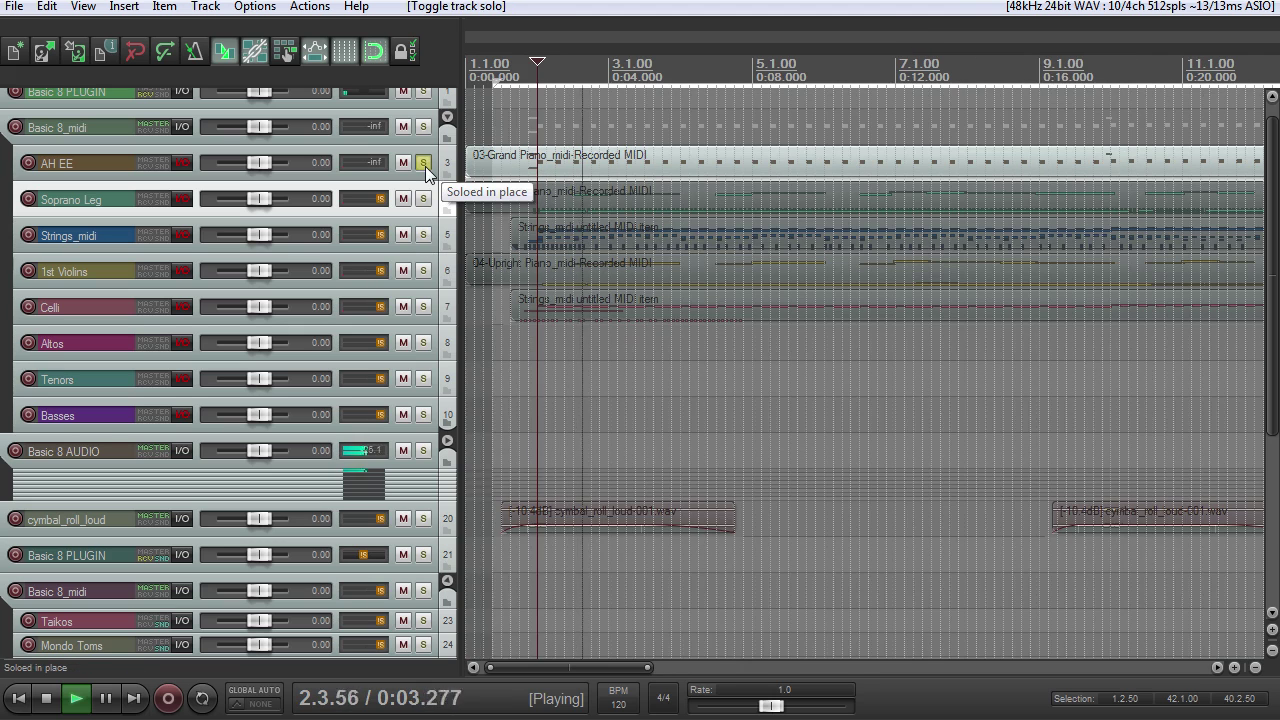
double_click(534, 160)
key(space)
key(Escape)
Make the Basic 8_midi and Basic 8 PLUGIN tracks taller
scroll(27, 282, up, 1)
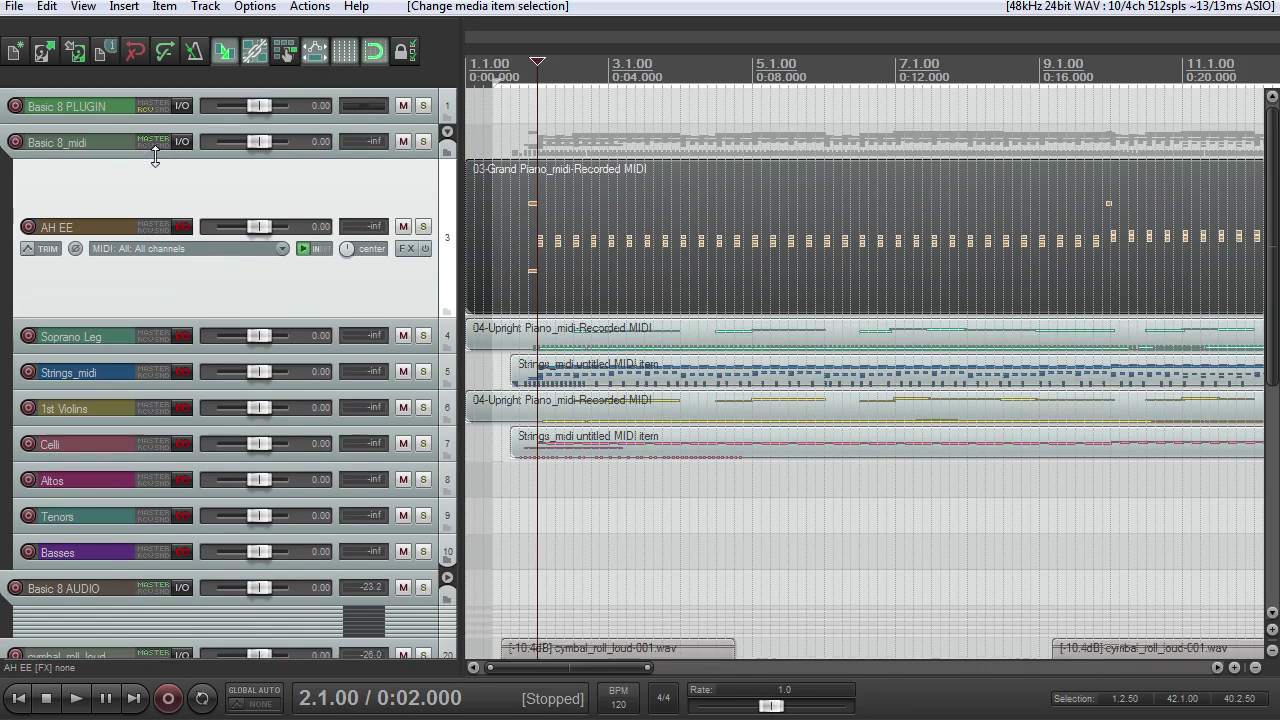
drag(141, 160, 141, 193)
drag(270, 124, 272, 222)
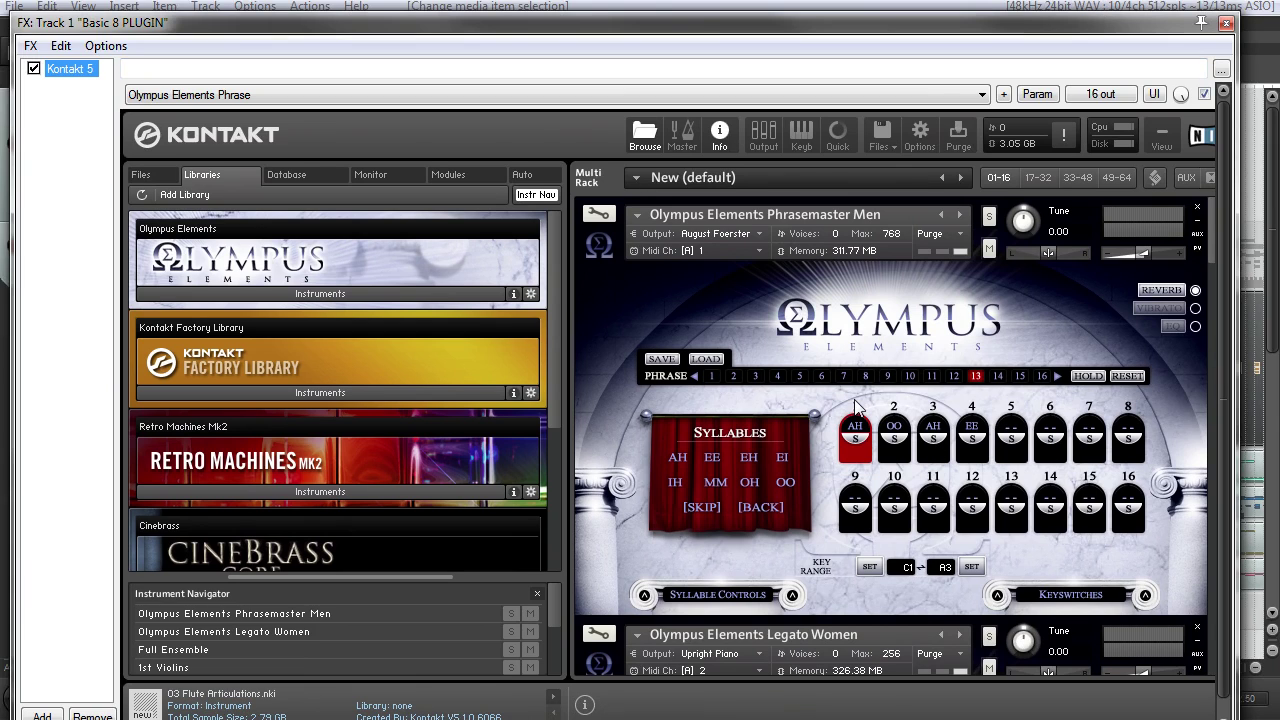
Select phrase 1 and fill its steps with the syllables AH, OH, EI, OO, IH, MM
click(711, 376)
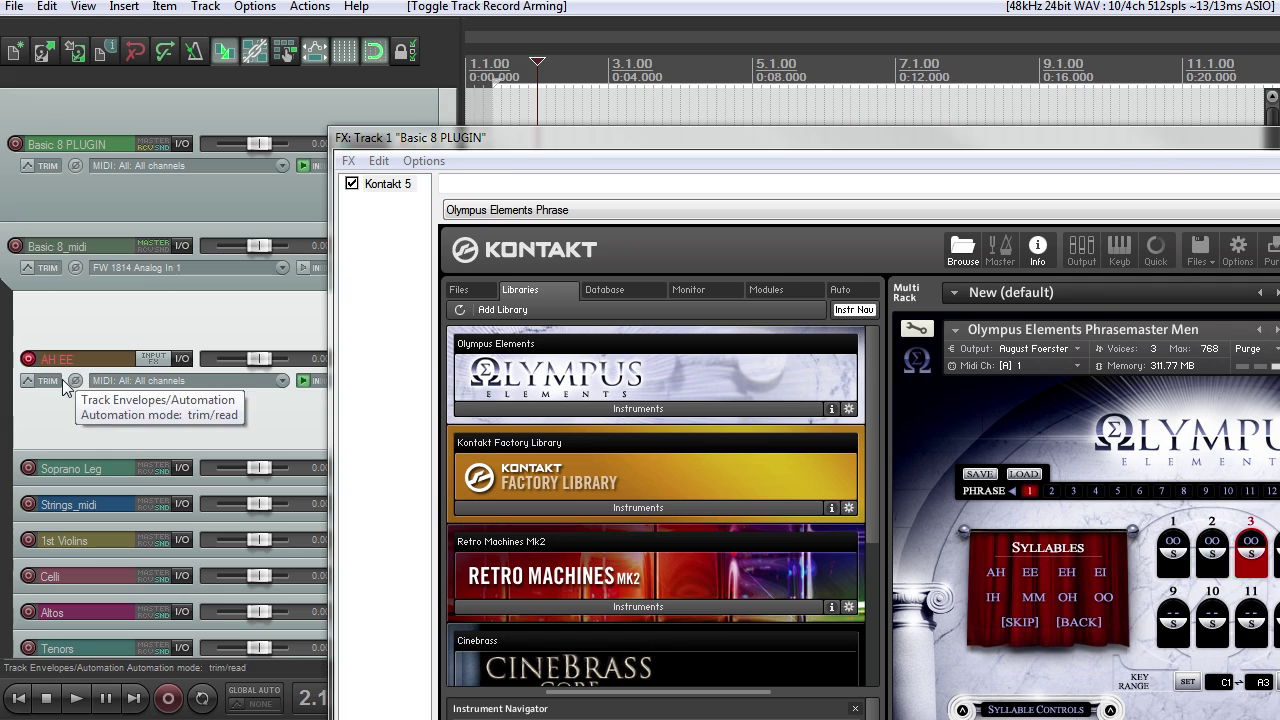
drag(1133, 154, 832, 2)
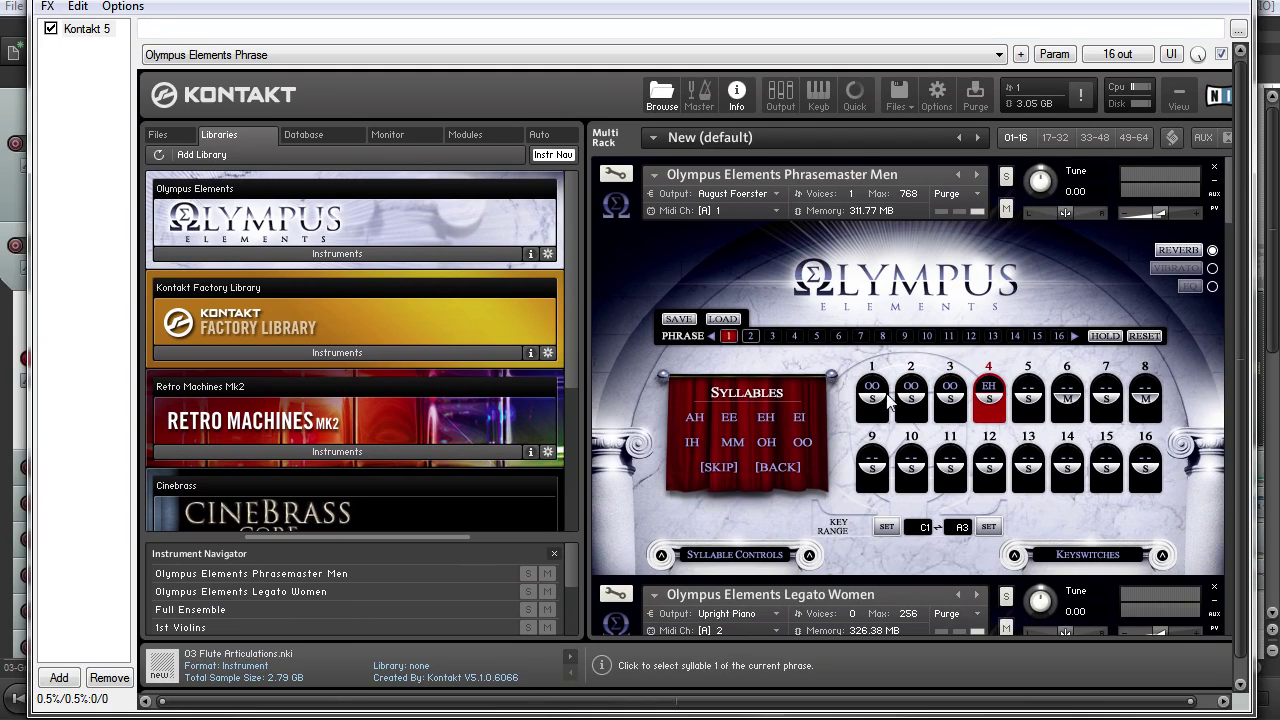
click(694, 417)
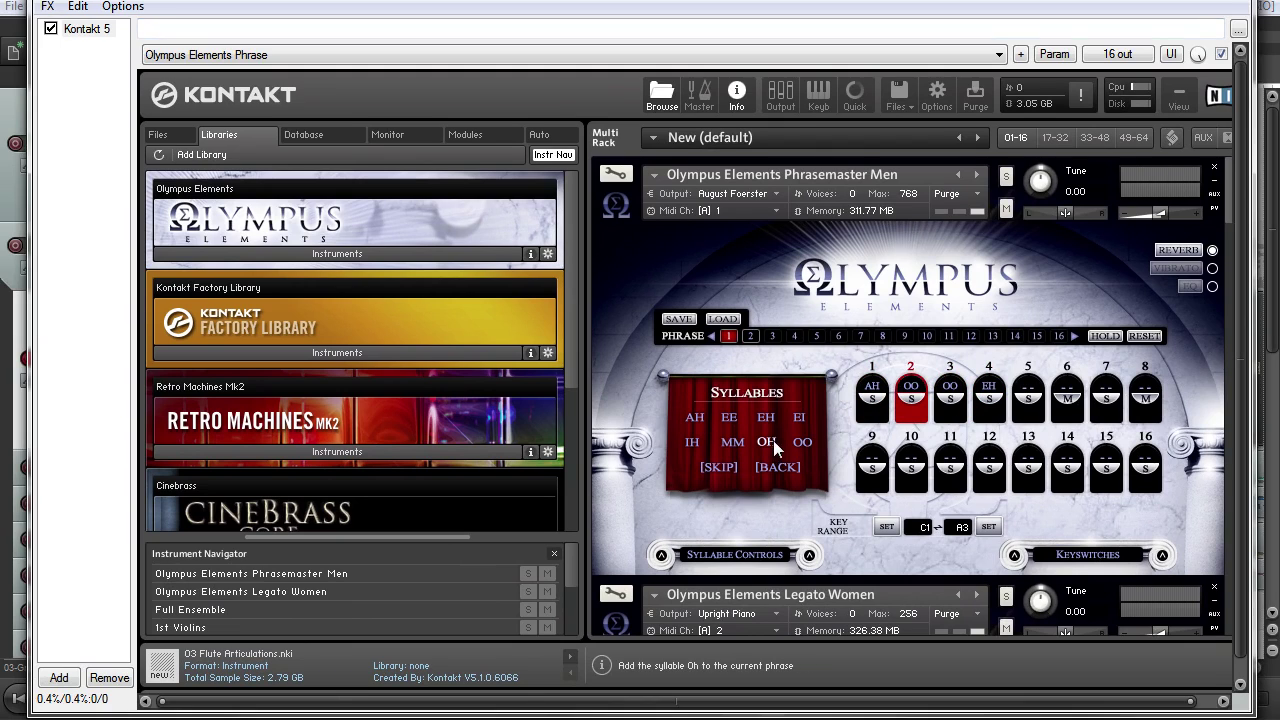
click(770, 441)
click(800, 419)
click(804, 441)
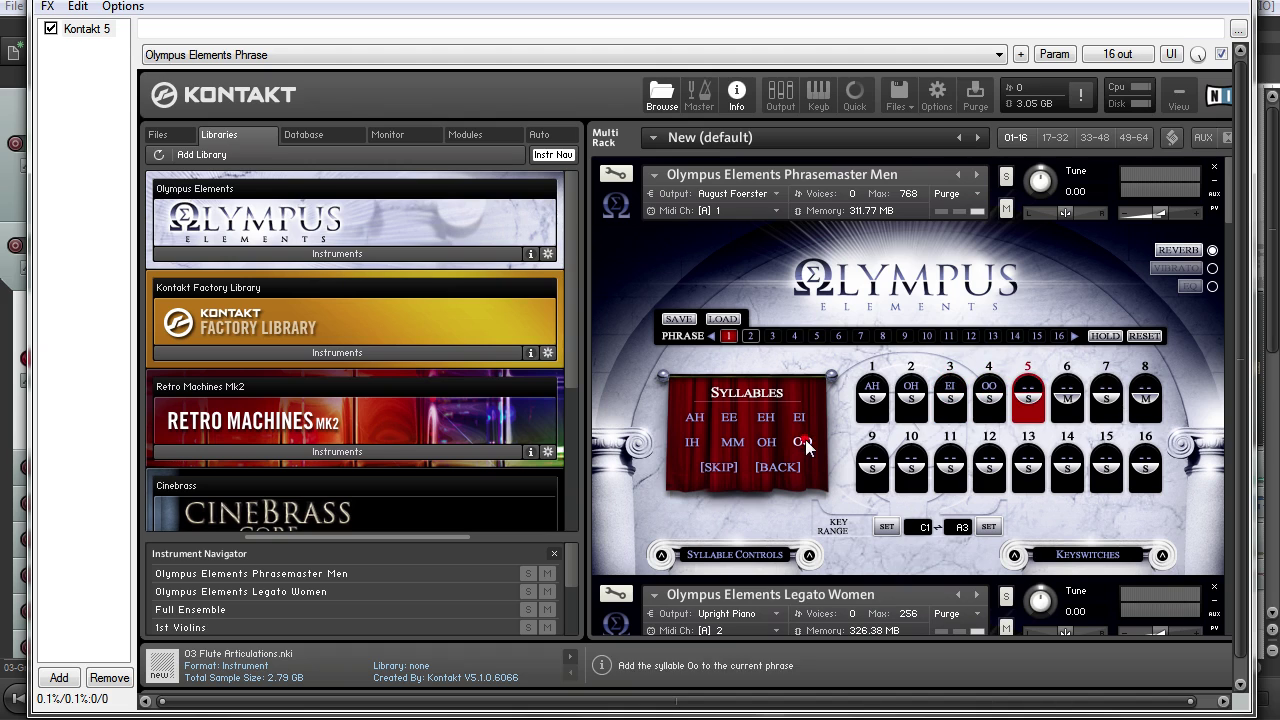
click(694, 441)
click(728, 442)
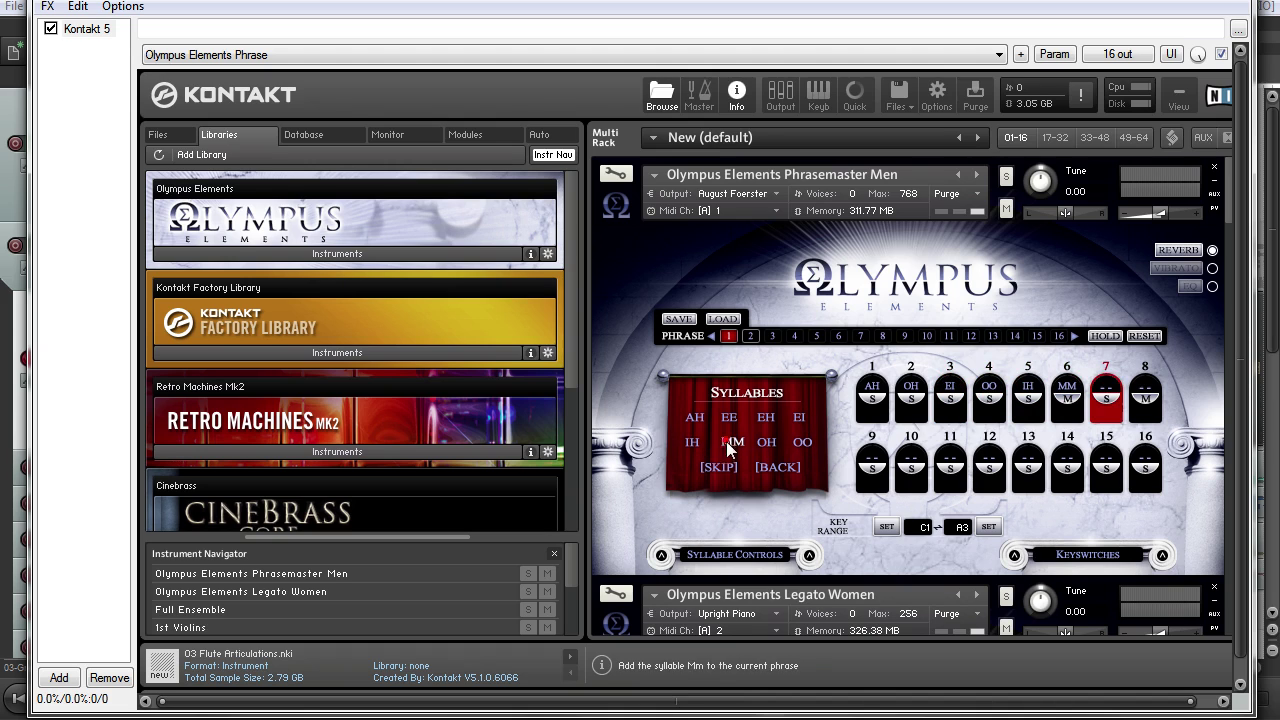
Make steps 1, 3, 5 and 7 sing marcato
click(874, 400)
click(949, 399)
click(1030, 399)
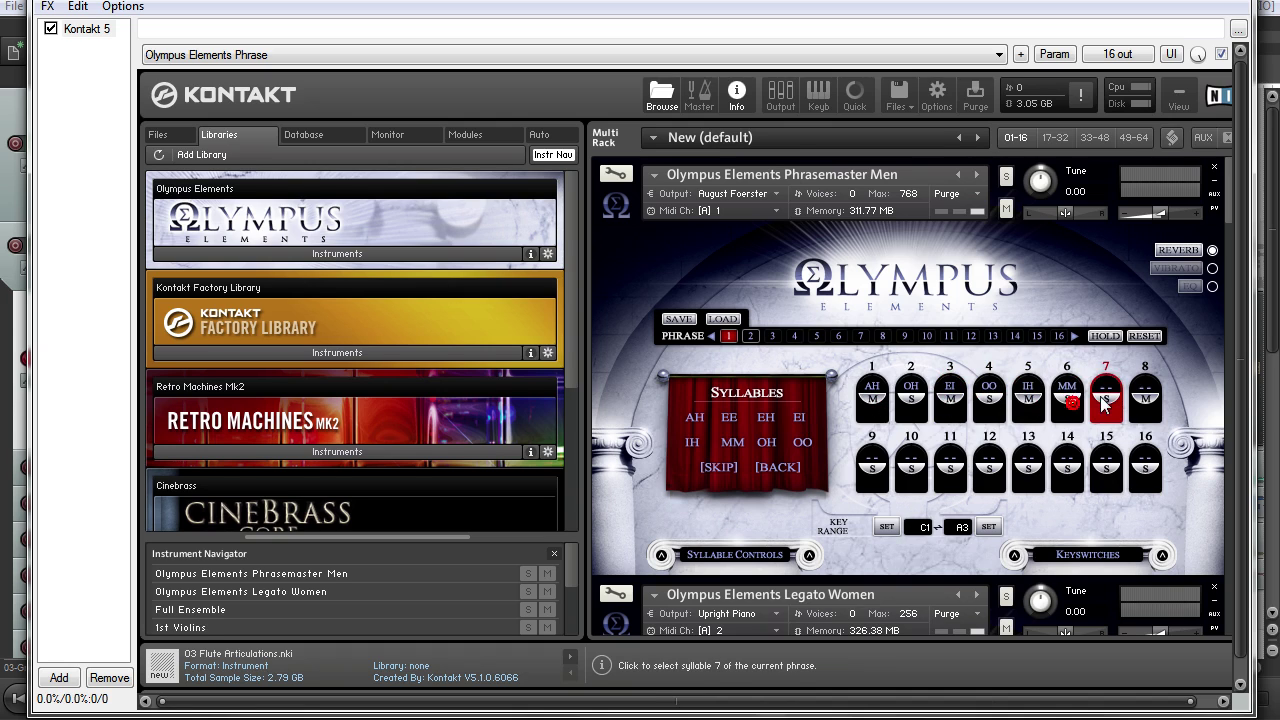
click(1094, 400)
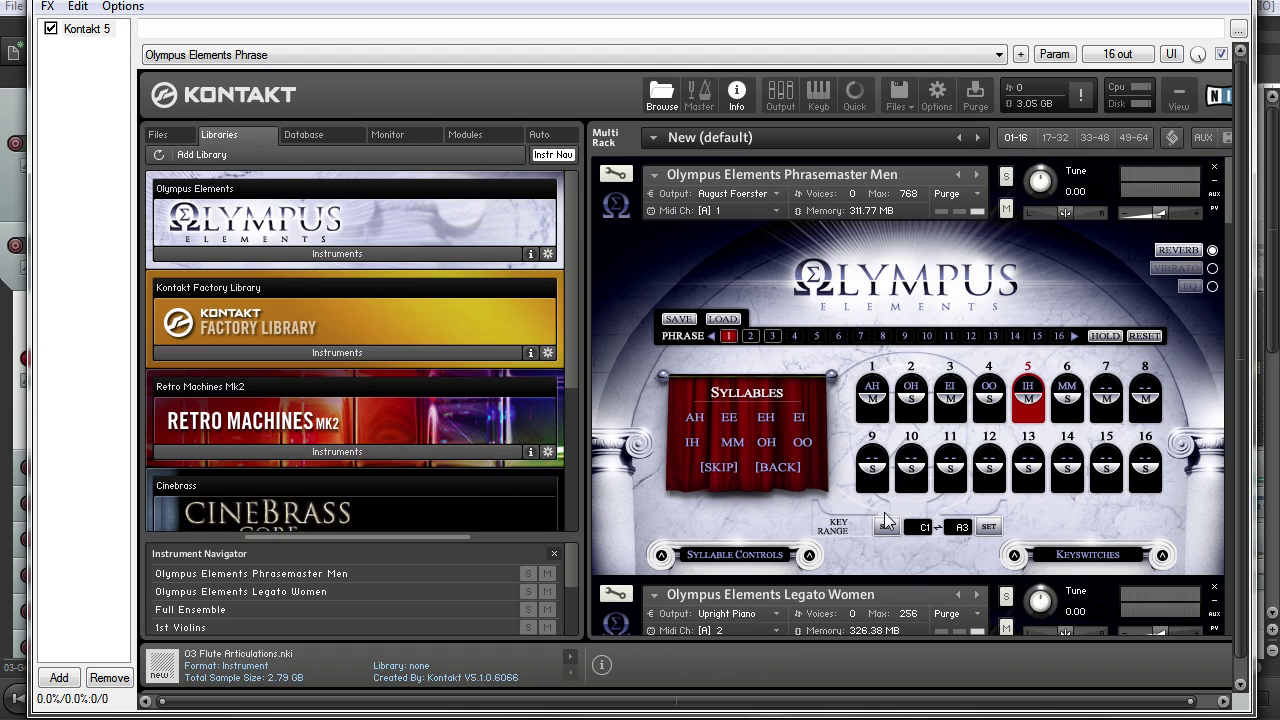
Check the marcato/staccato syllable settings, then expand the Phrasemaster keyswitch assignments panel
click(740, 557)
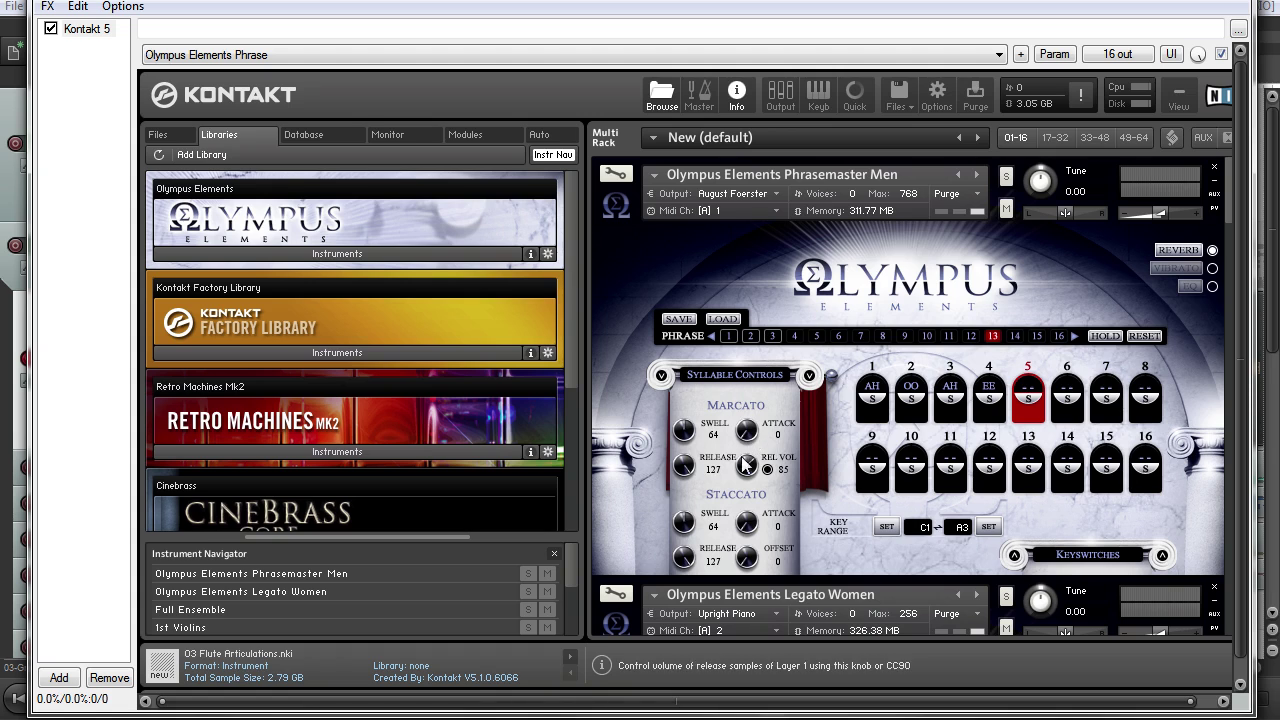
click(737, 374)
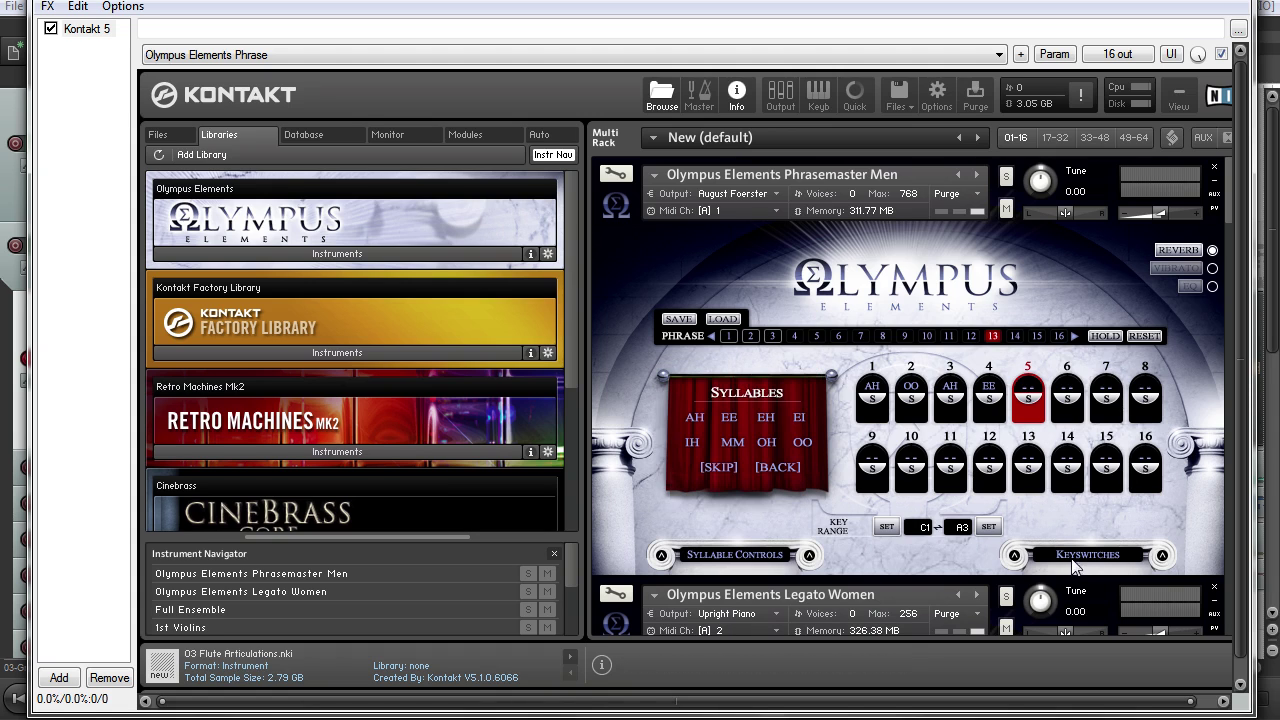
click(1083, 556)
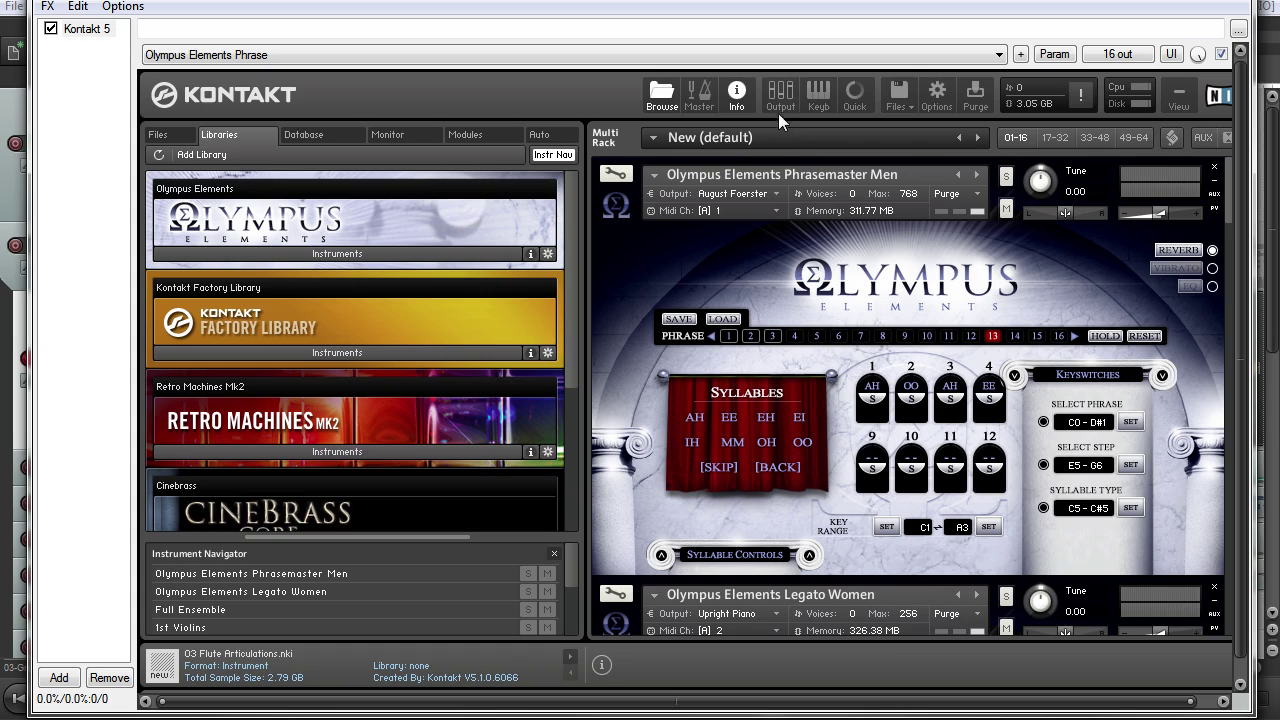
Show the built-in keyboard and trigger phrase keyswitches, ending on phrase 13
click(818, 95)
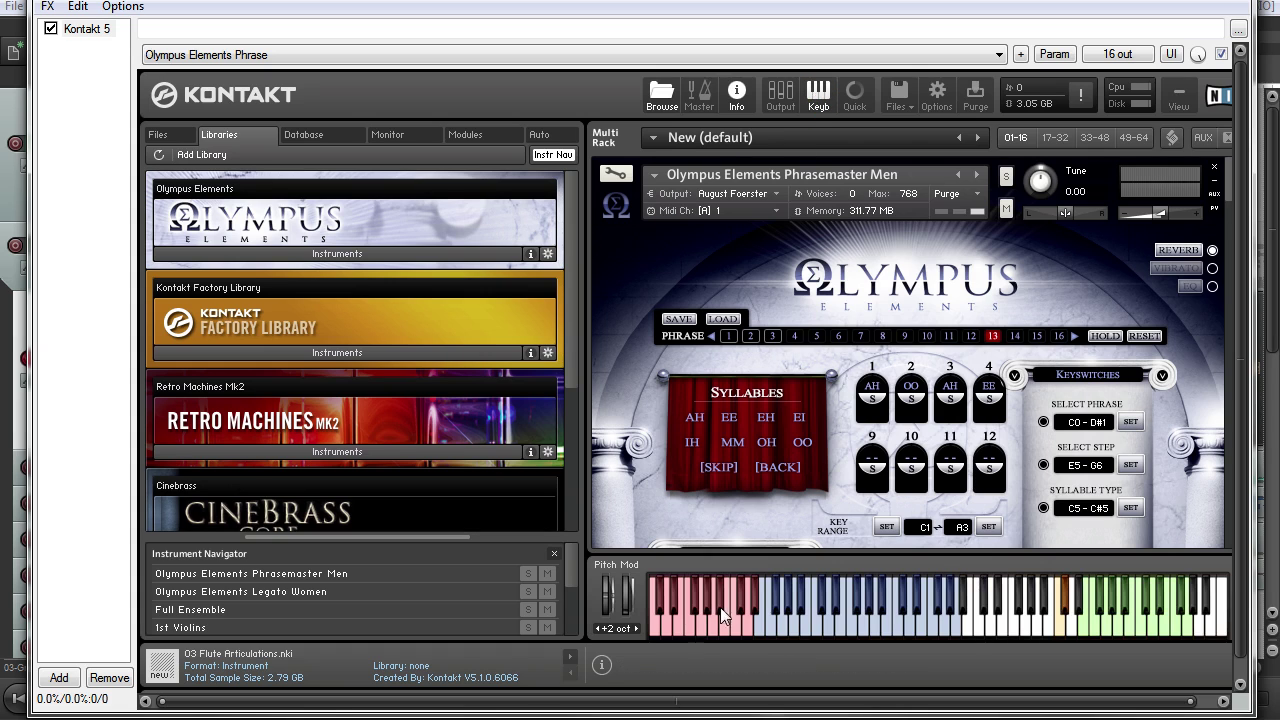
click(654, 624)
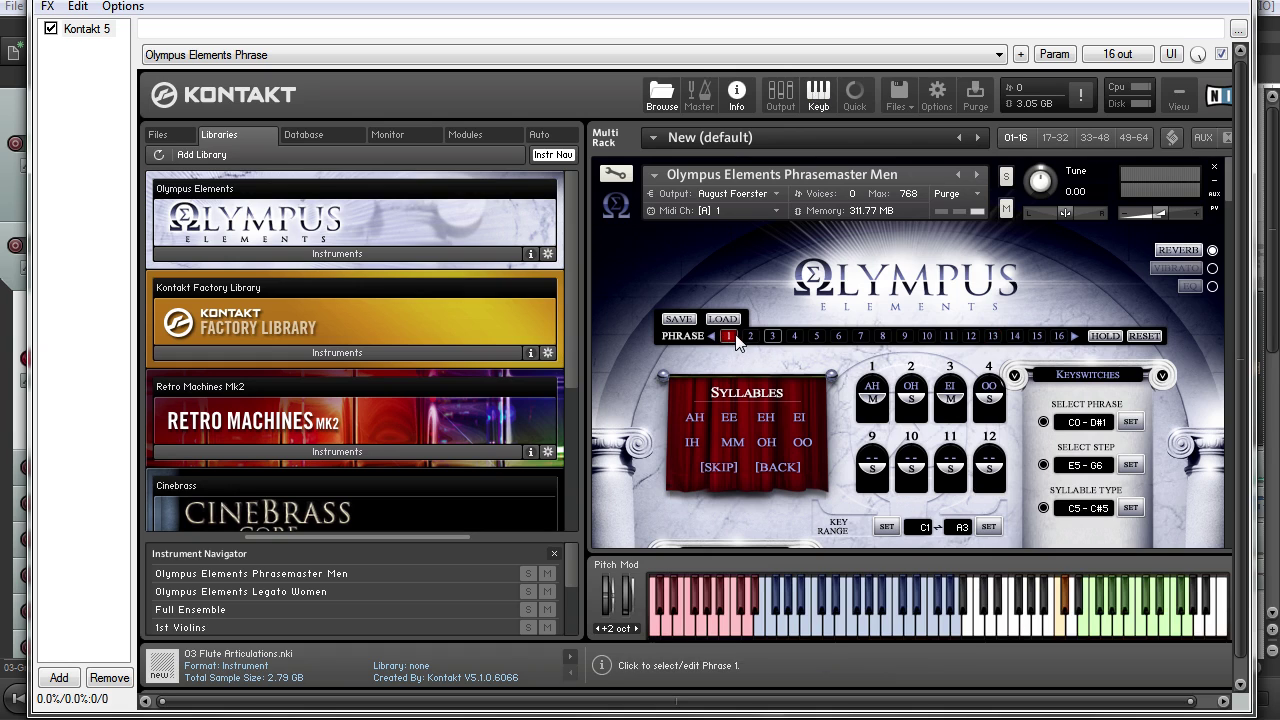
click(1064, 340)
mouse_move(684, 616)
mouse_down()
mouse_move(738, 628)
mouse_move(737, 617)
mouse_up()
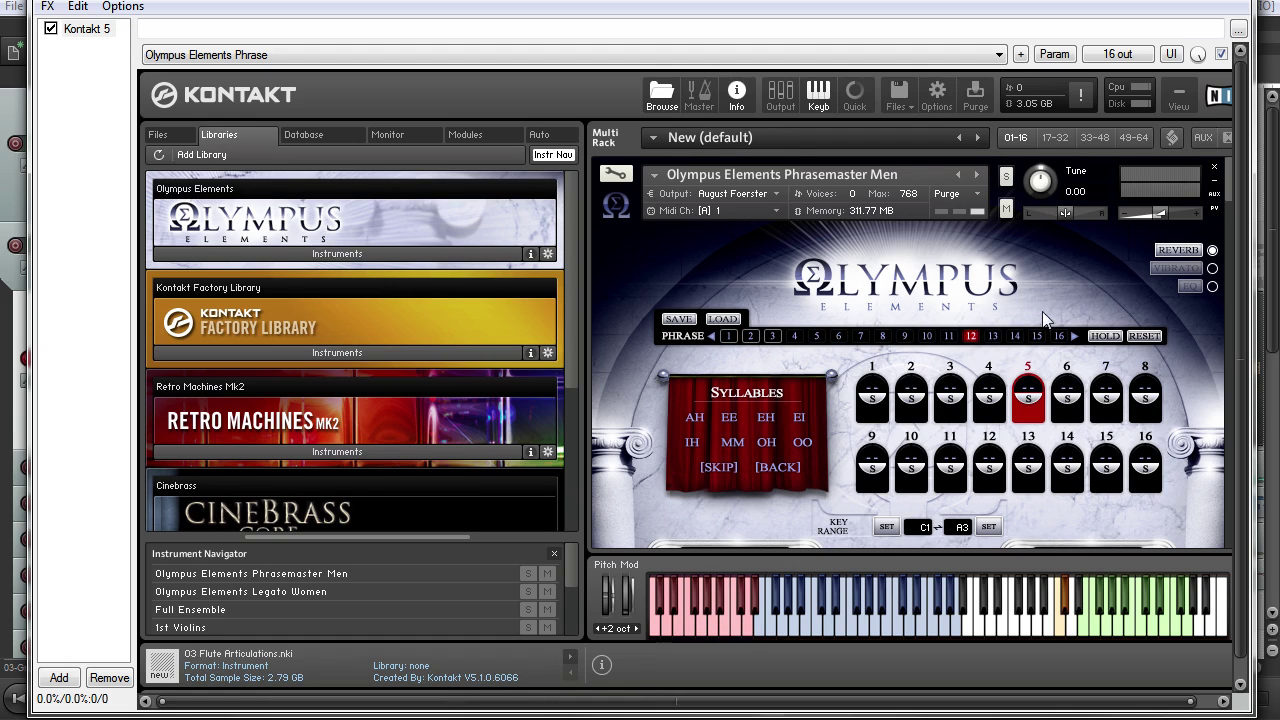
click(993, 336)
Audition the step 2 and step 1 keyswitches, hide the assignments, and close the Kontakt interface
click(1074, 545)
click(1095, 515)
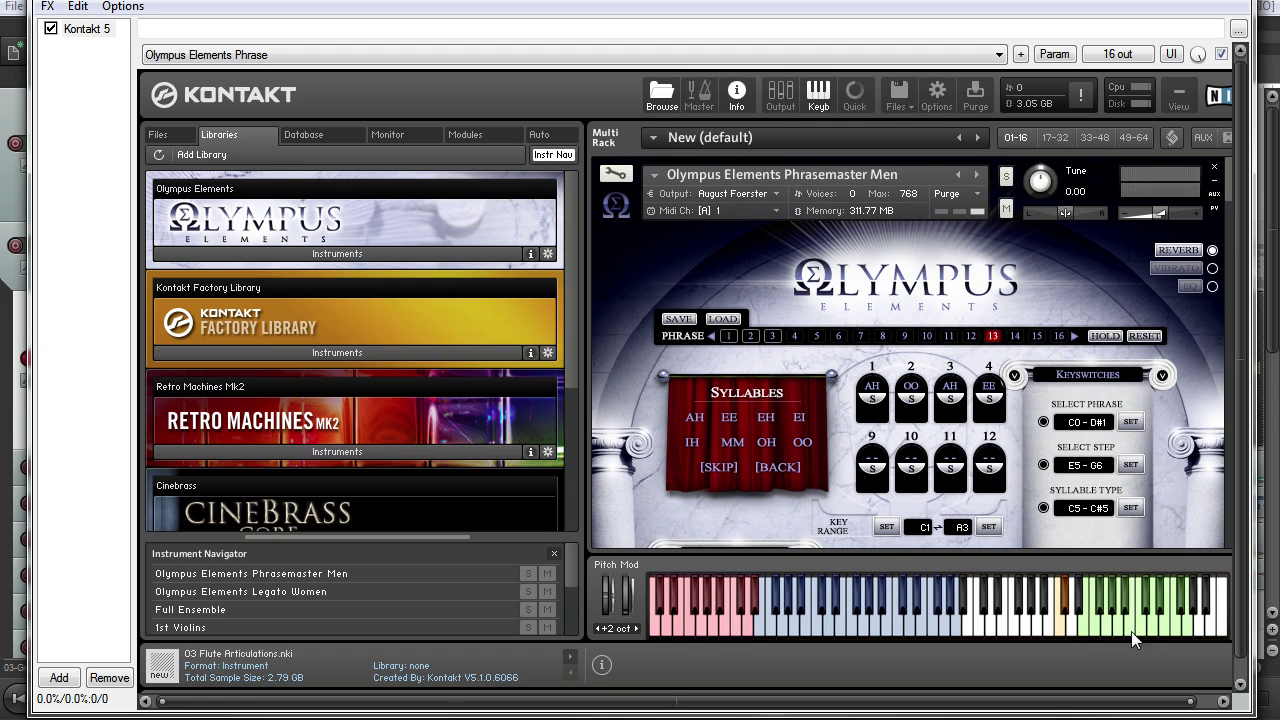
click(1094, 630)
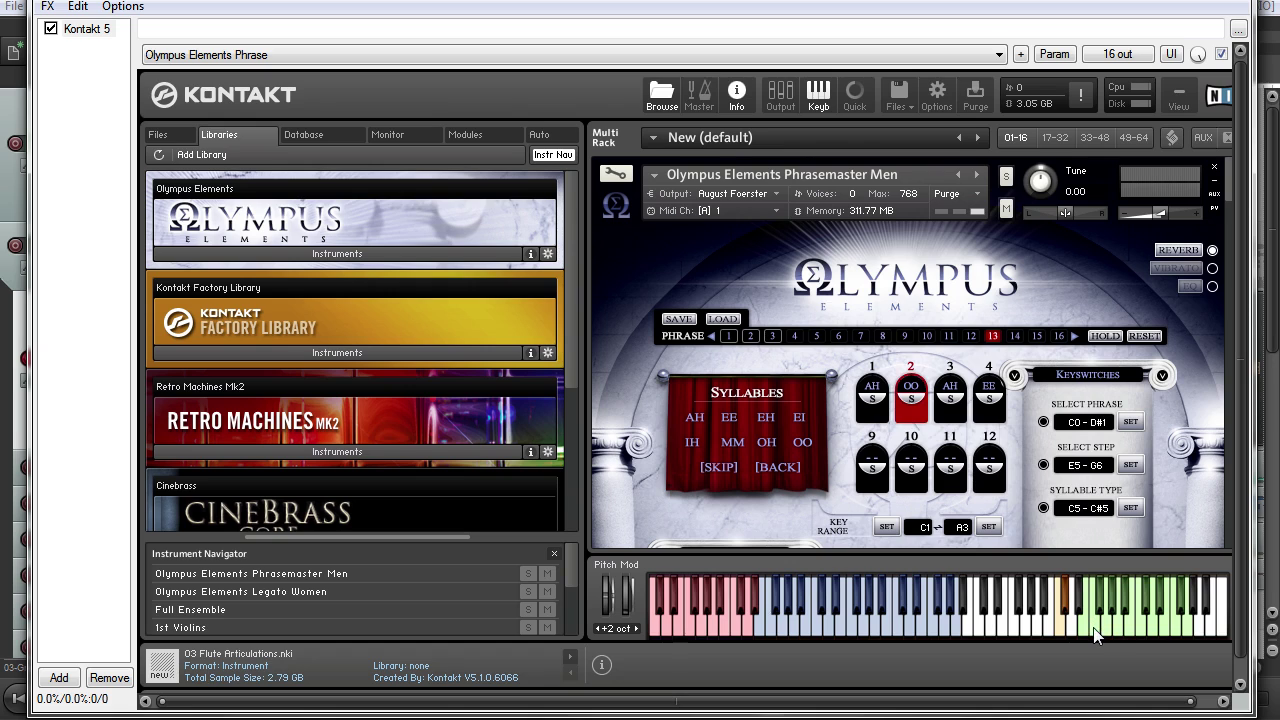
click(1087, 625)
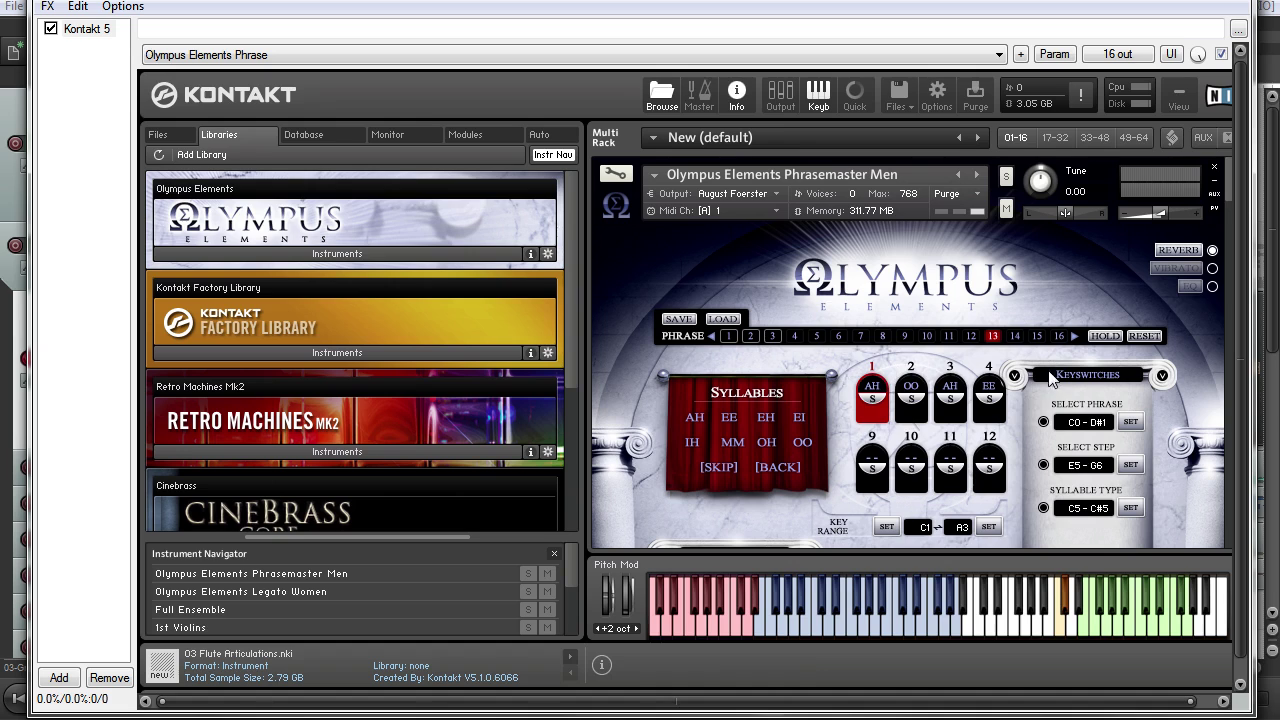
click(1159, 375)
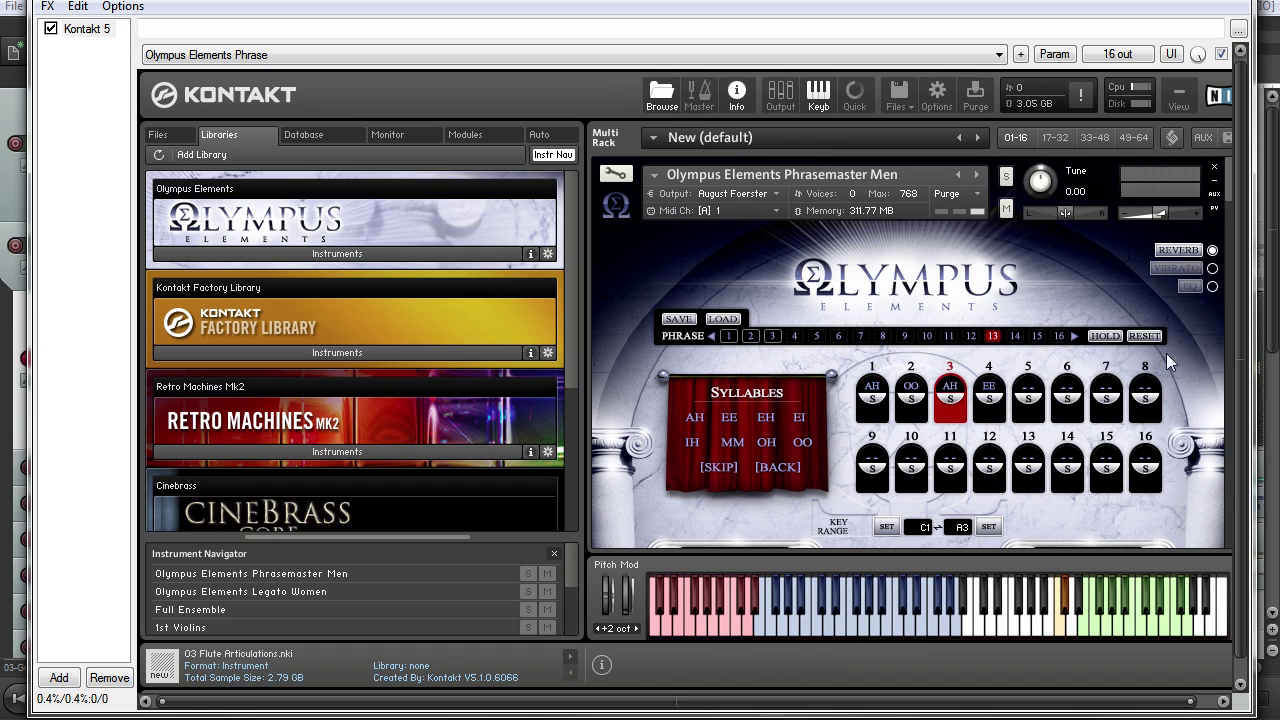
click(1091, 546)
Open the 03-Grand Piano_midi take in the MIDI editor and move the edit position between bars 2 and 7
key(Escape)
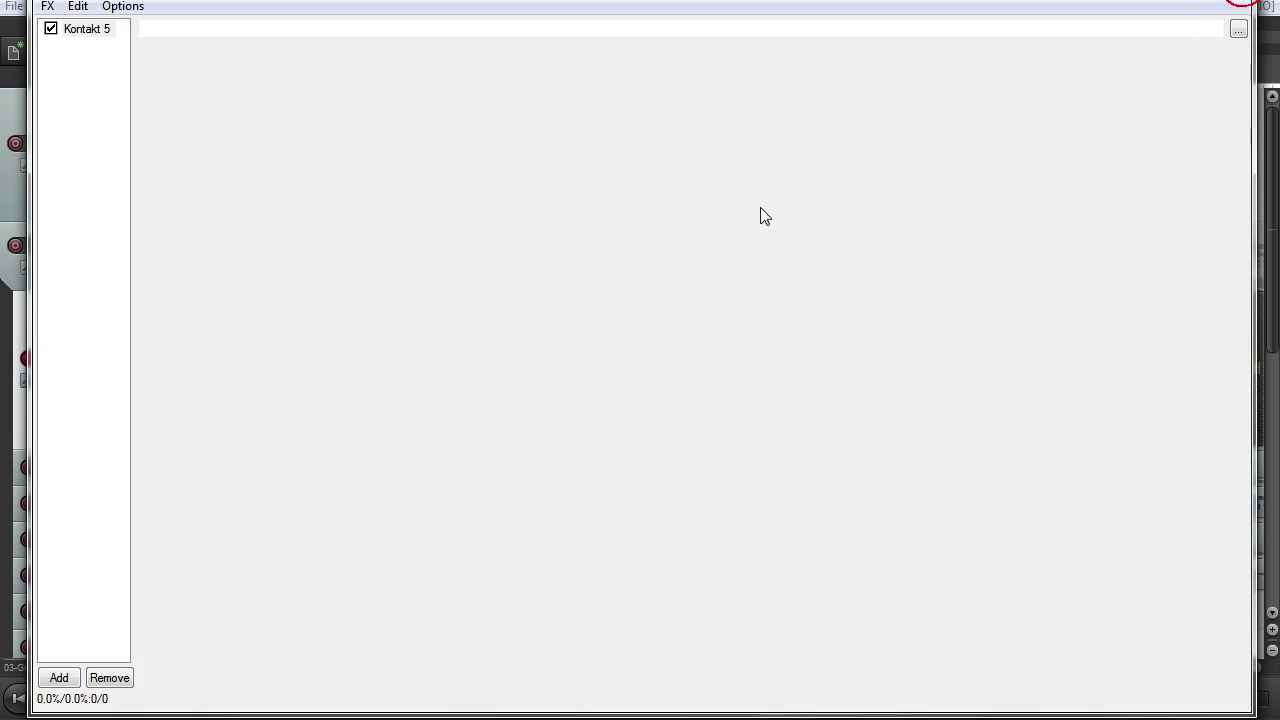
double_click(670, 326)
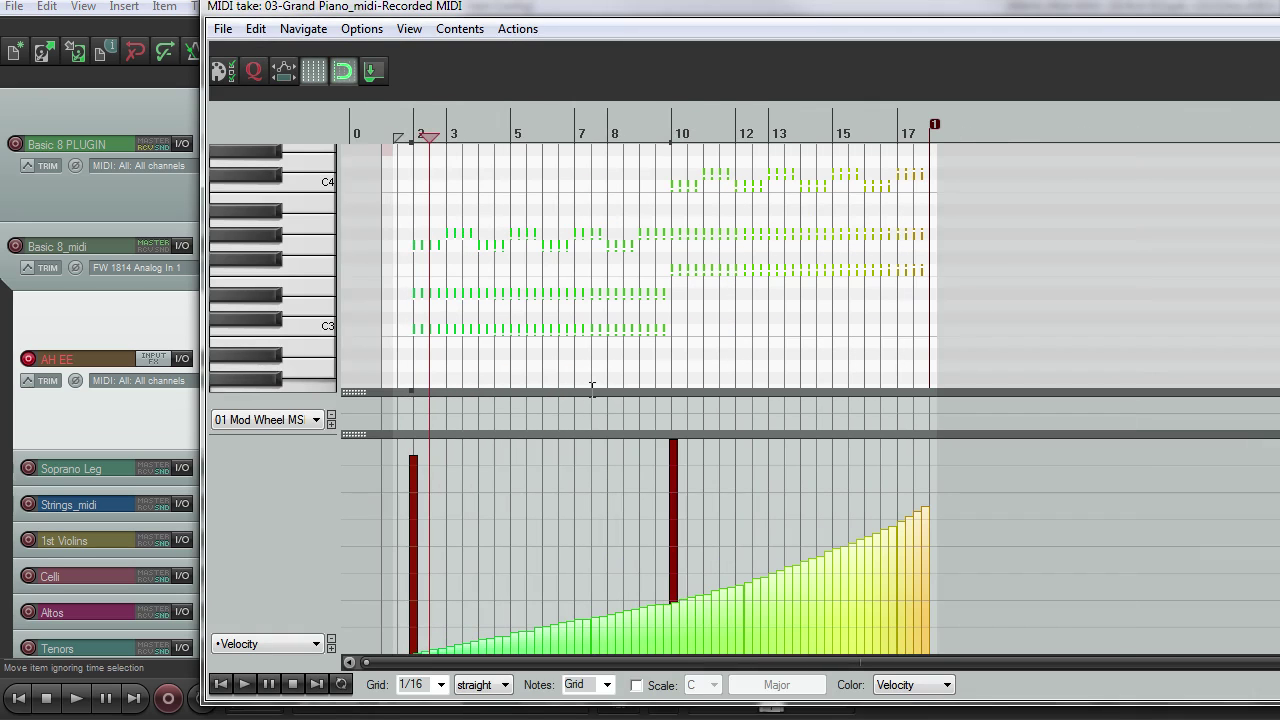
click(411, 132)
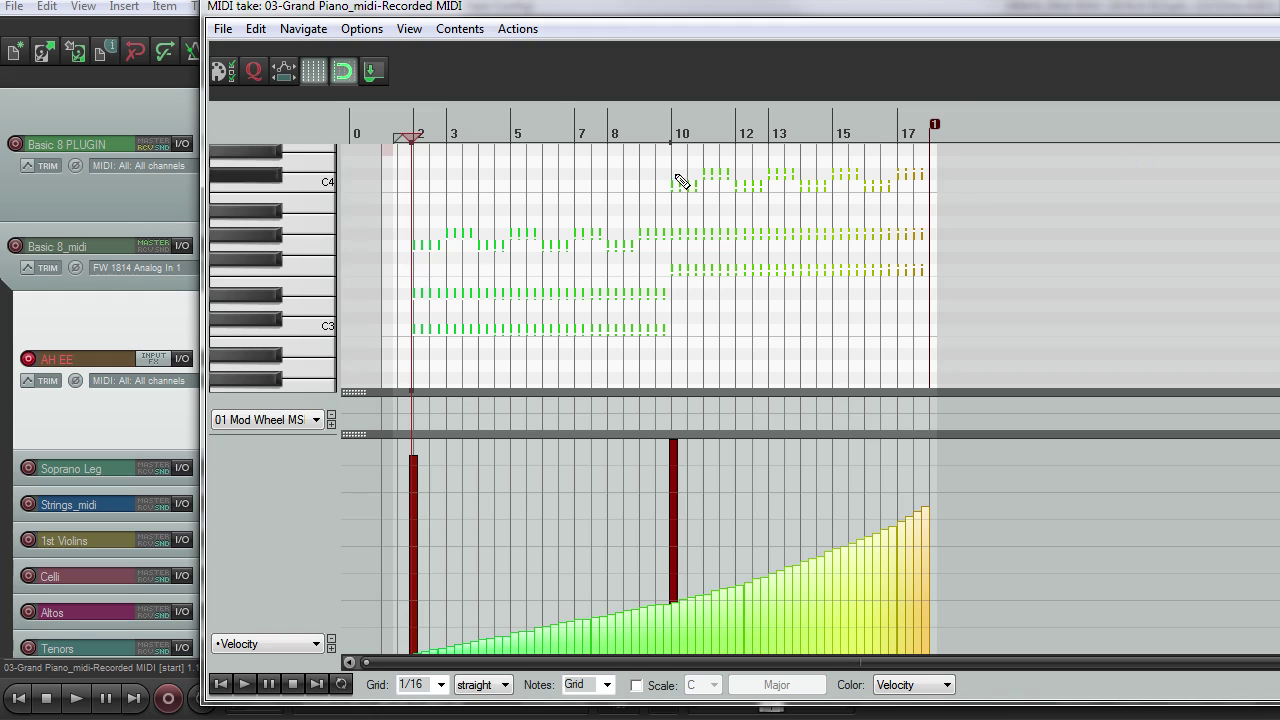
click(600, 380)
Play the take from just before the first note and scroll down to the low keyswitch note near B0
scroll(596, 380, up, 3)
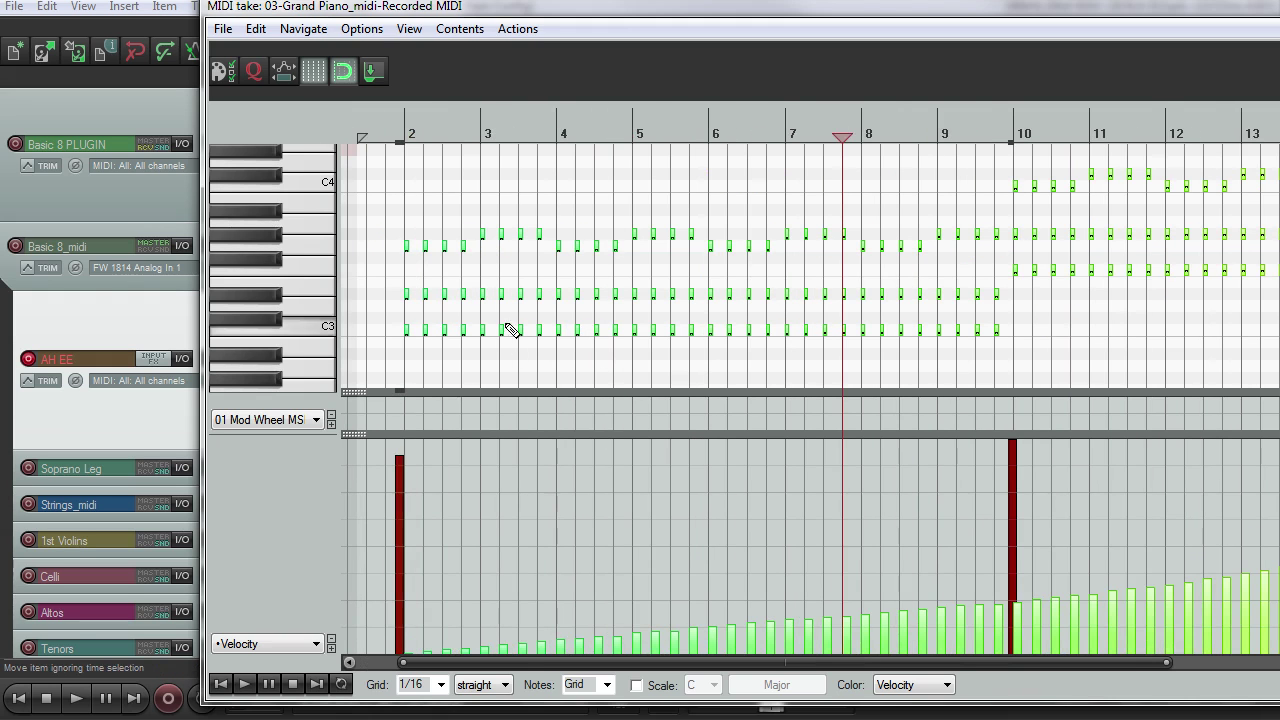
drag(1137, 14, 1069, 14)
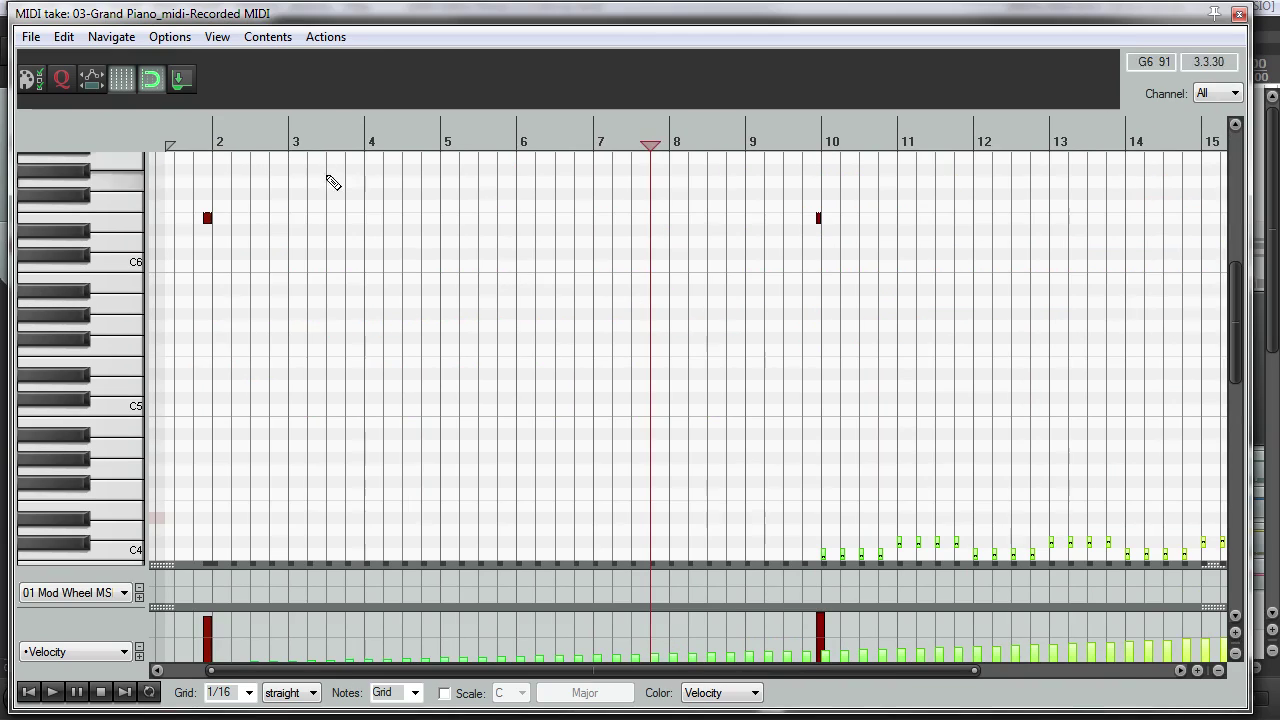
click(194, 129)
scroll(385, 284, up, 6)
key(space)
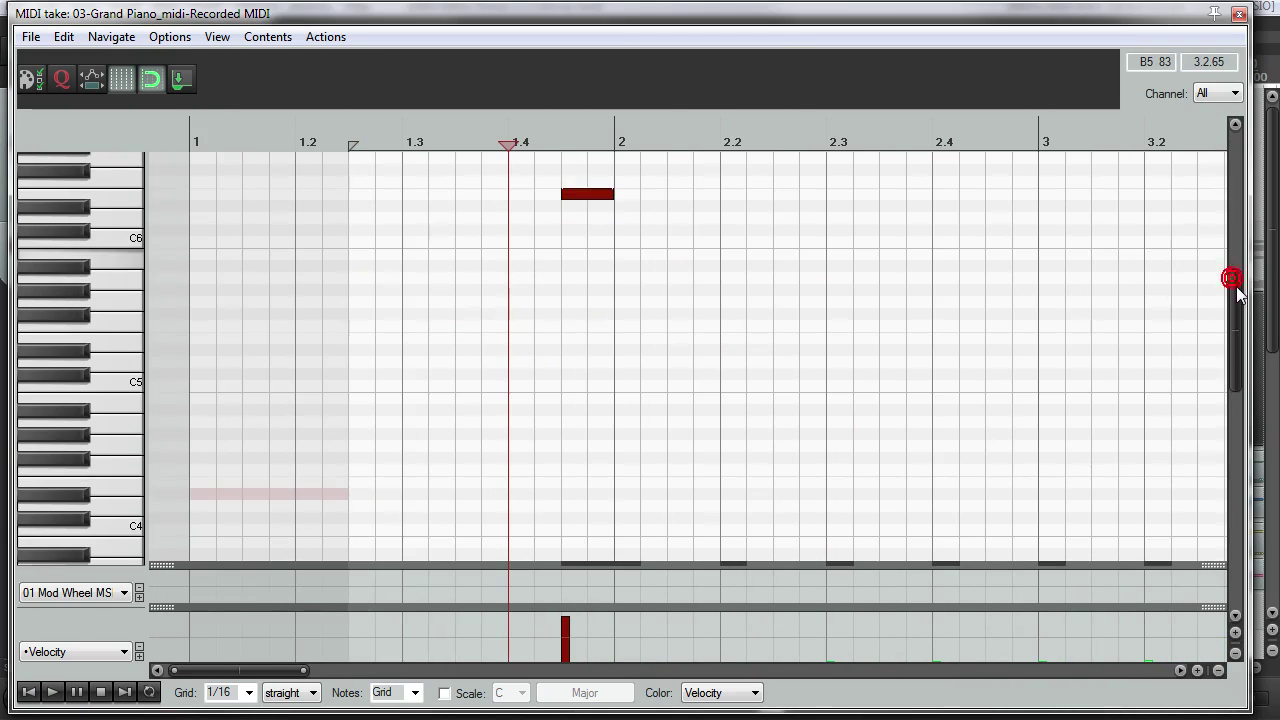
drag(1237, 290, 1237, 470)
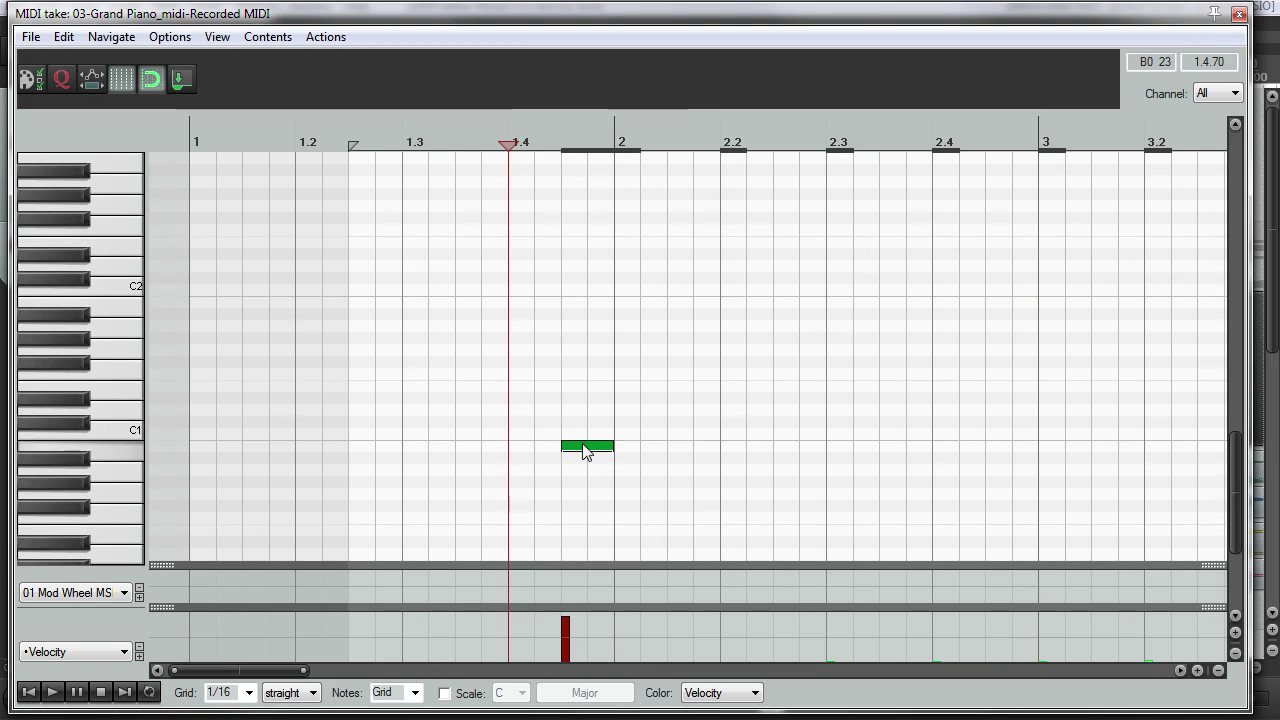
Close the MIDI editor and audition the soloed Soprano Leg track from bar 2
key(Escape)
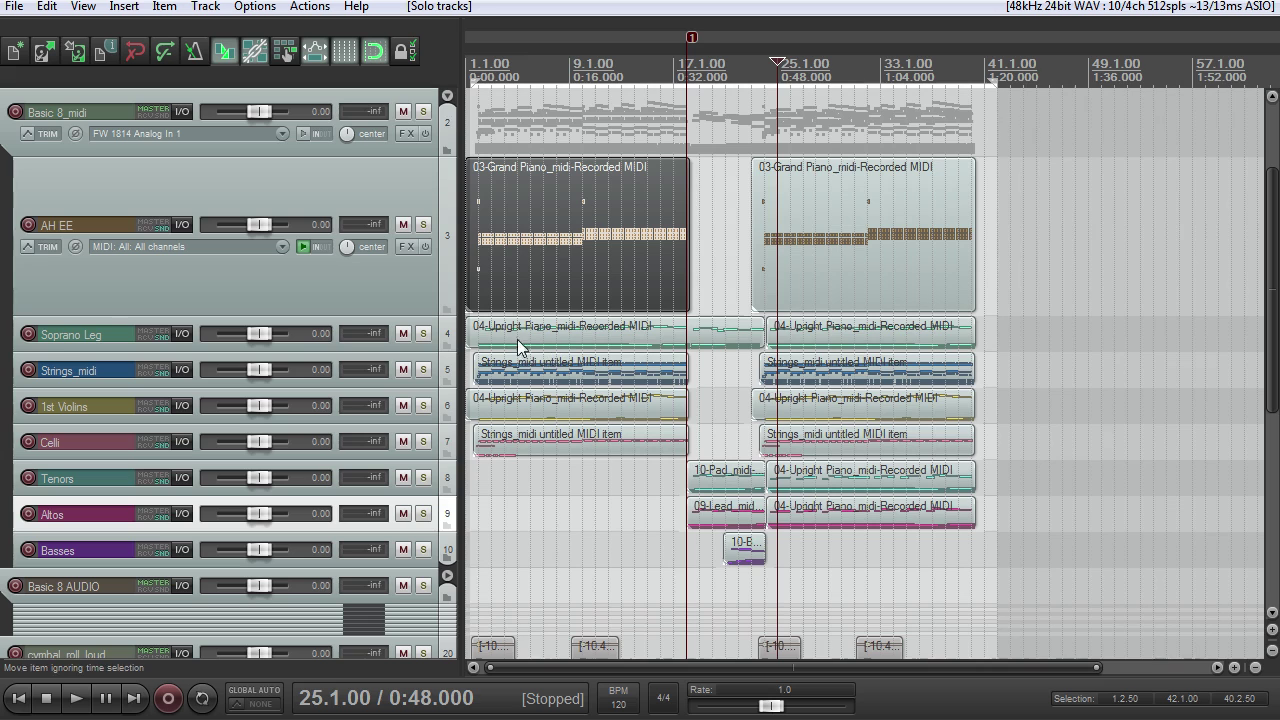
click(482, 75)
scroll(570, 250, up, 5)
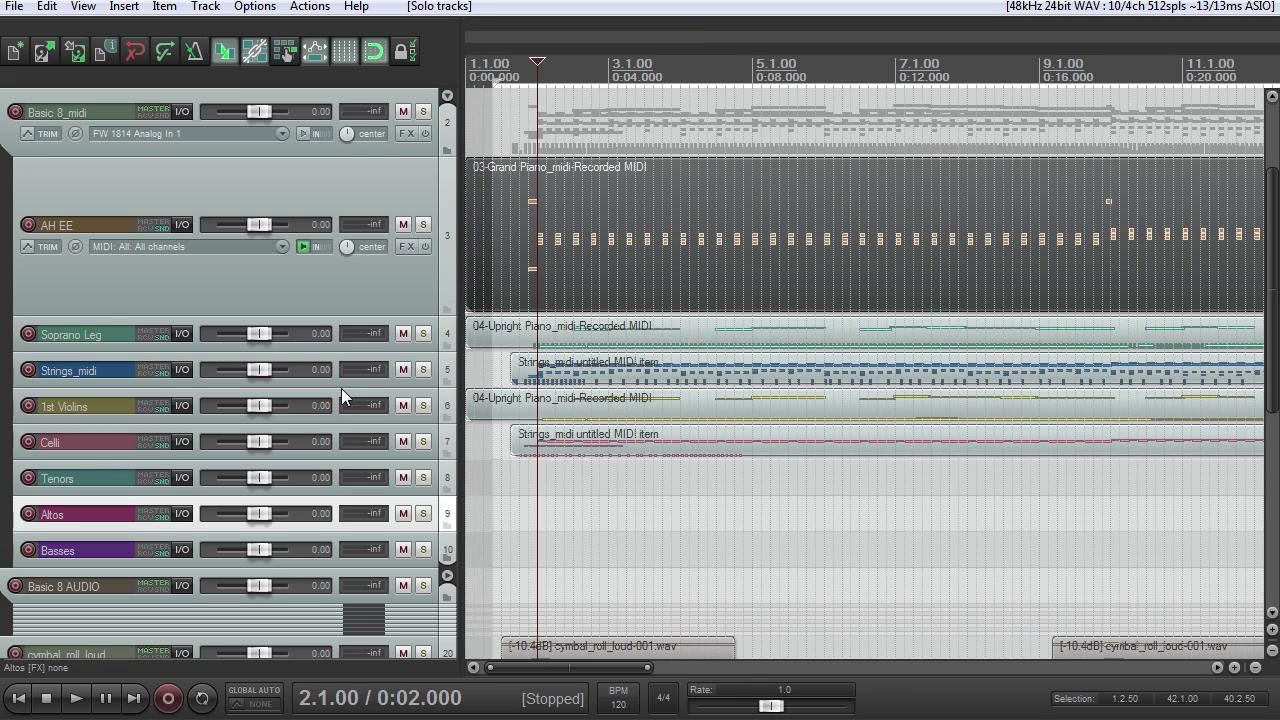
click(422, 334)
key(space)
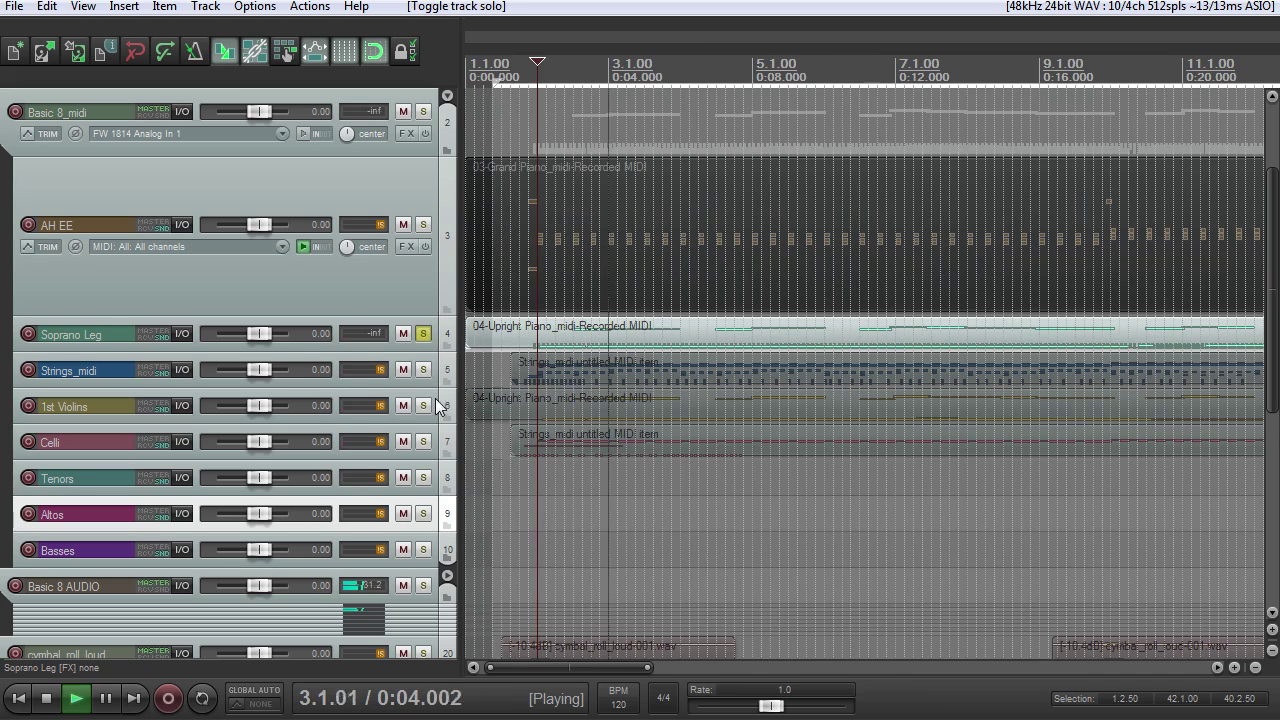
key(space)
Add 1st Violins to the solo, play both from bar 2, then unsolo both tracks
click(424, 405)
key(space)
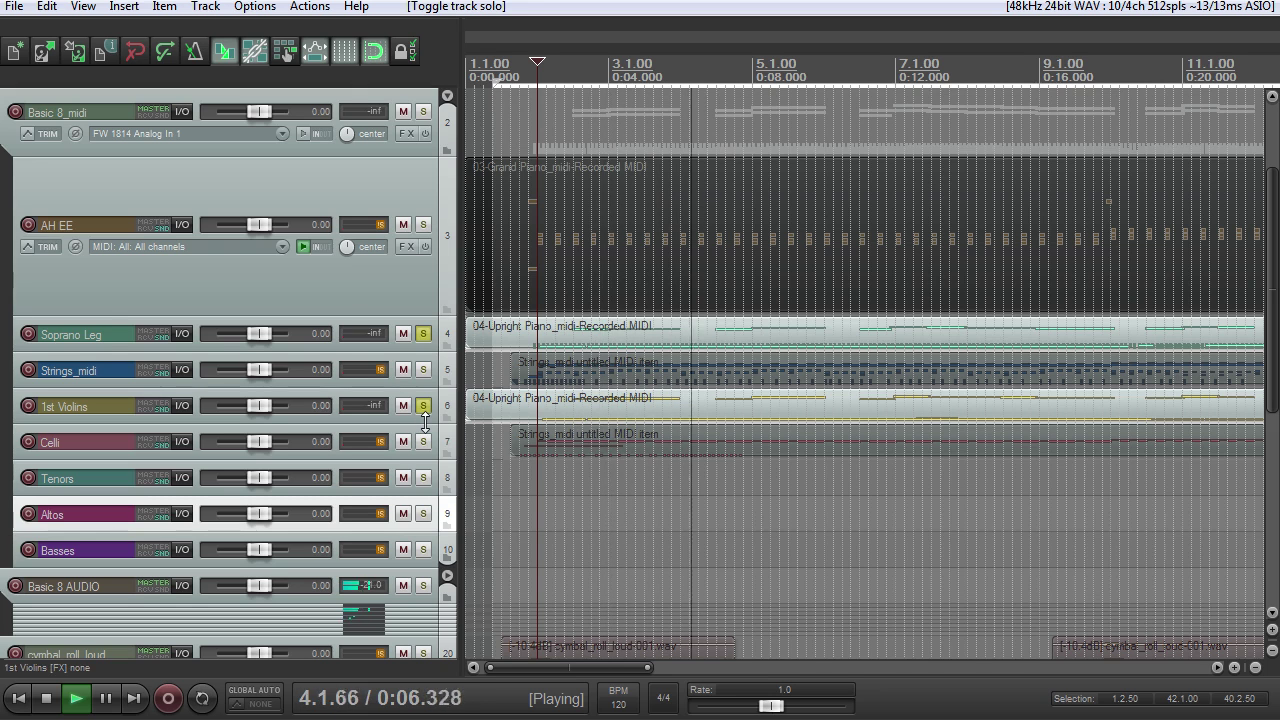
scroll(649, 407, down, 3)
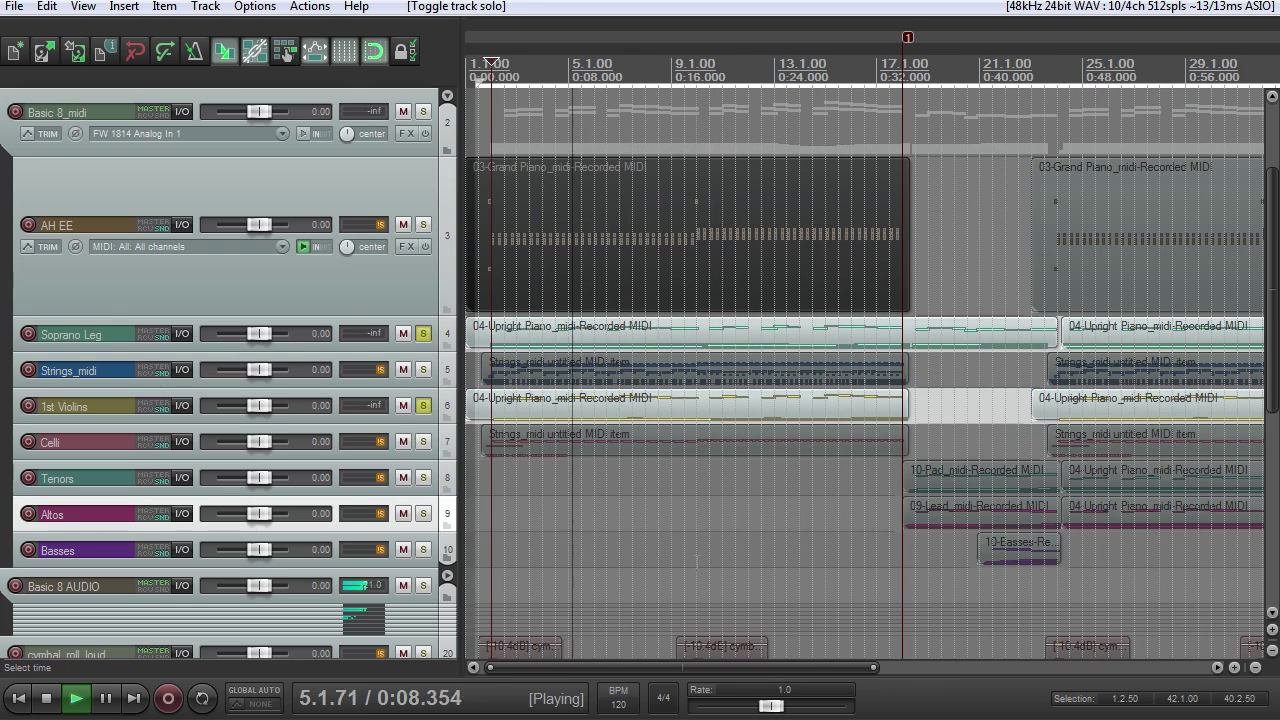
key(space)
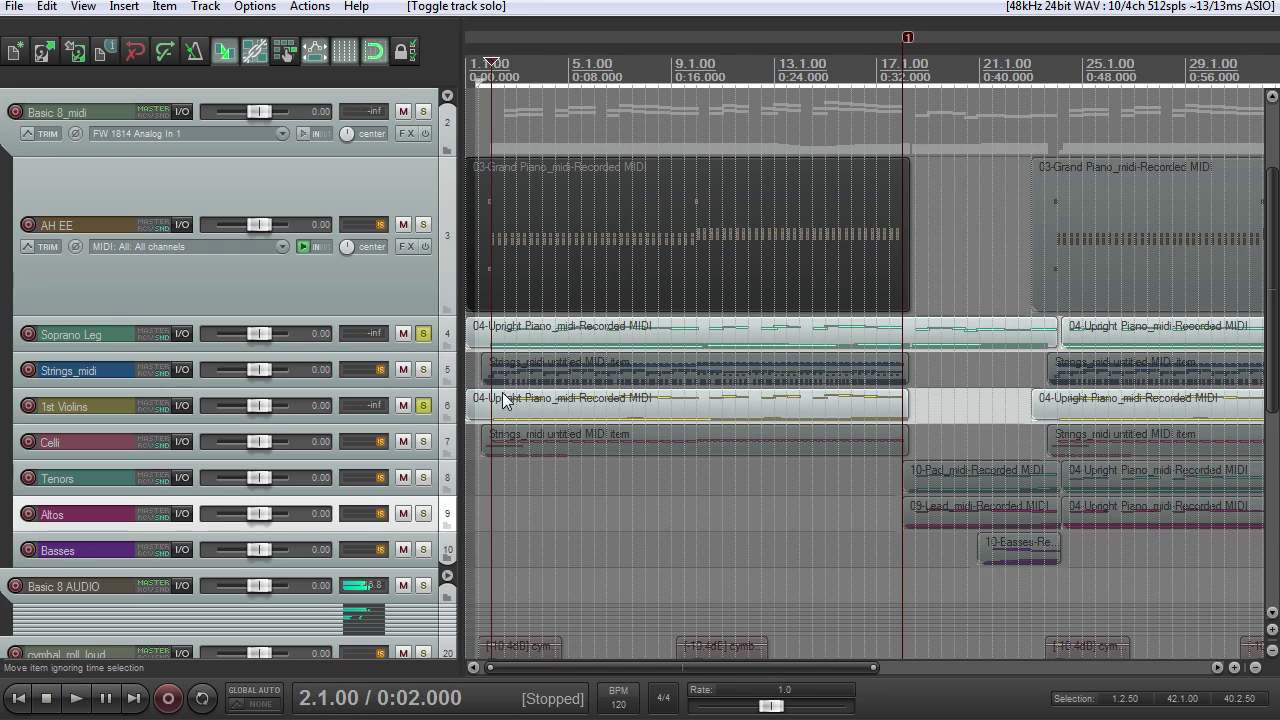
click(423, 334)
click(423, 405)
scroll(548, 437, down, 3)
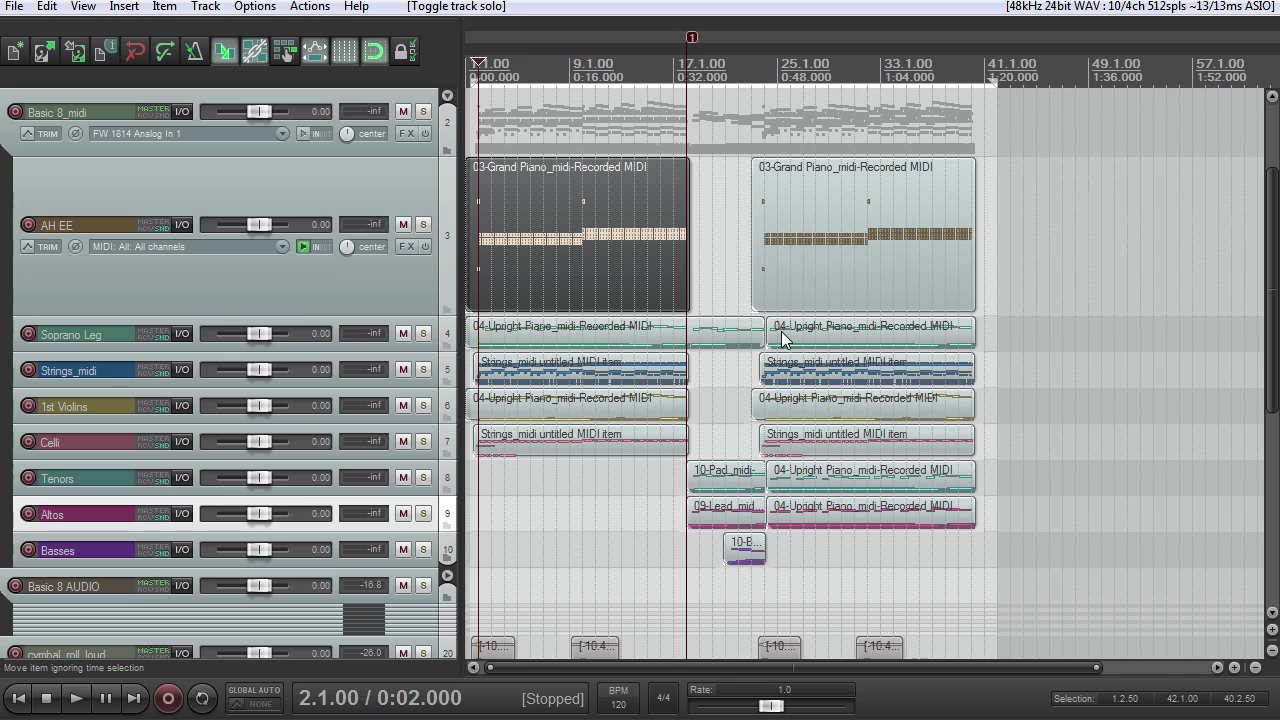
Solo and play the AH EE track from bar 27, then unsolo it and stop
click(803, 71)
scroll(862, 277, up, 5)
scroll(838, 441, down, 3)
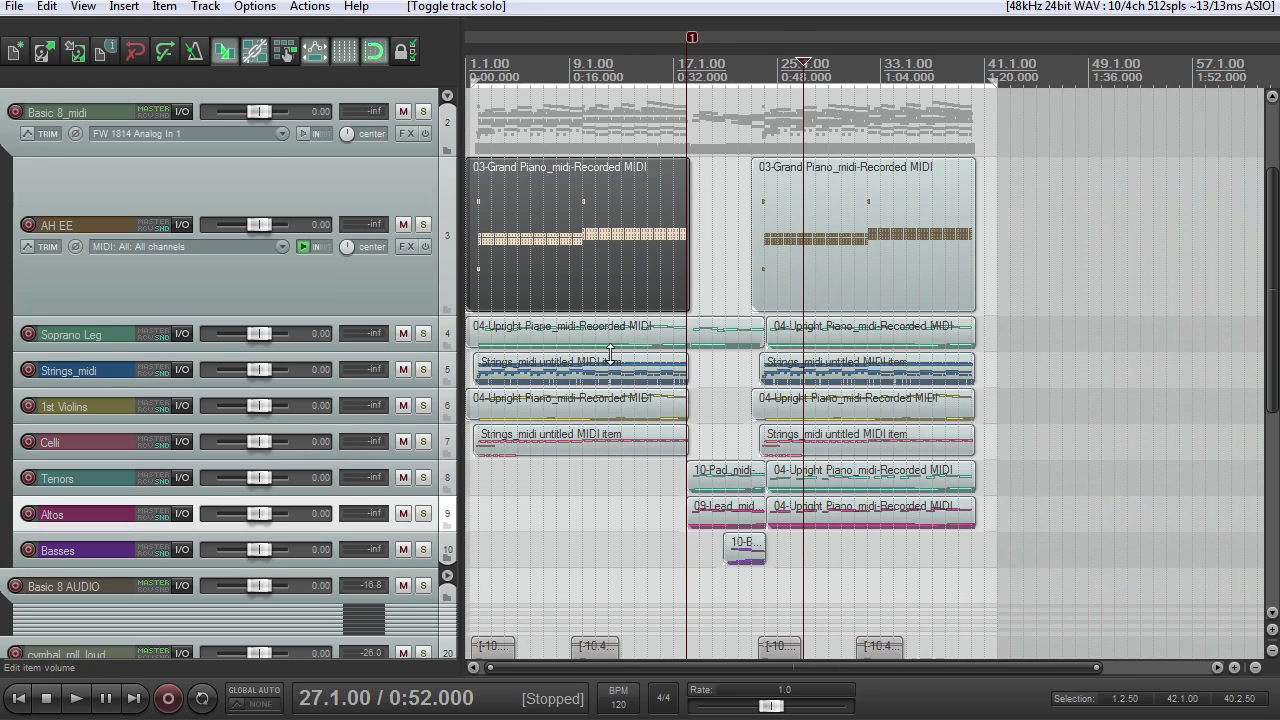
scroll(609, 356, up, 2)
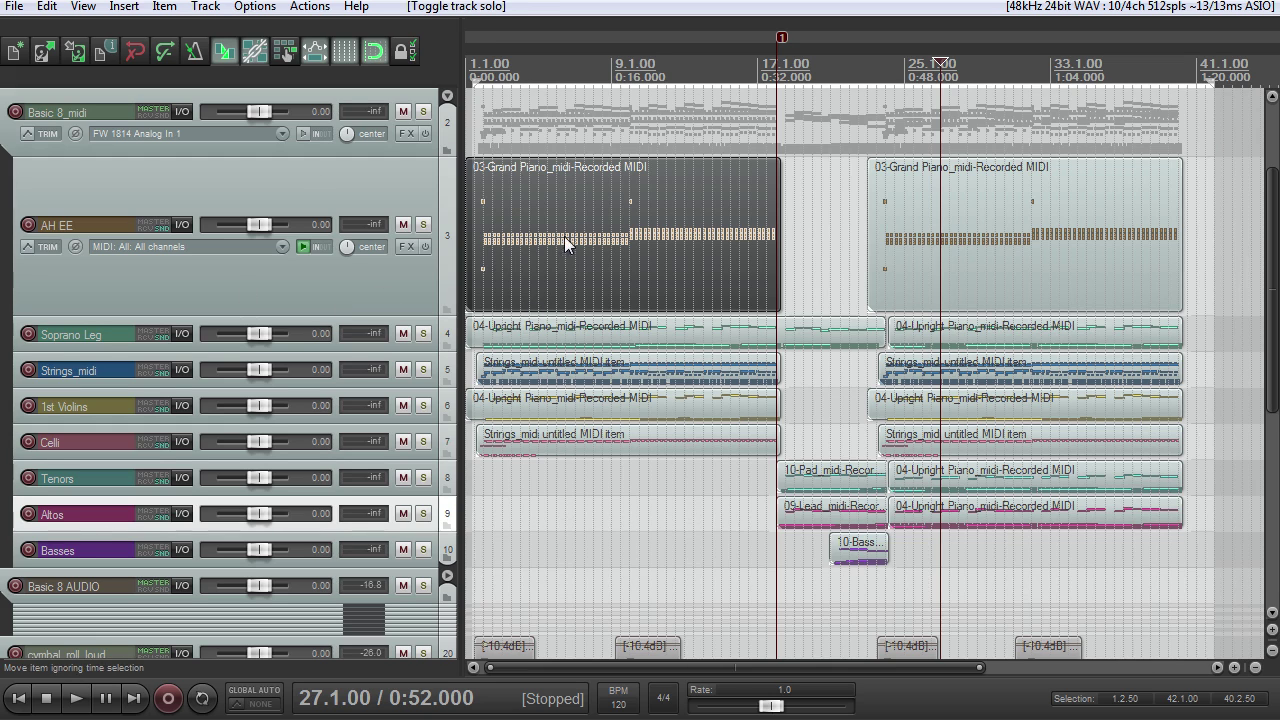
click(424, 224)
key(space)
key(space)
click(424, 224)
scroll(1272, 171, down, 3)
key(space)
scroll(857, 323, up, 5)
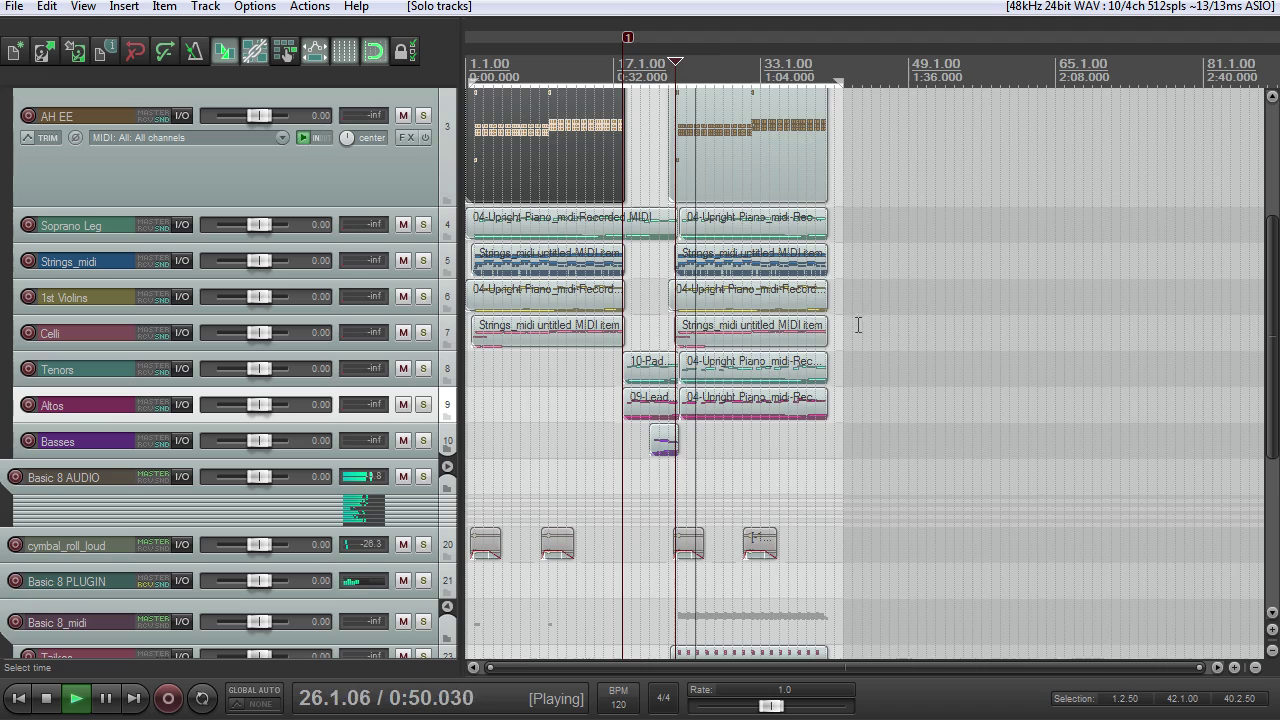
scroll(883, 340, up, 2)
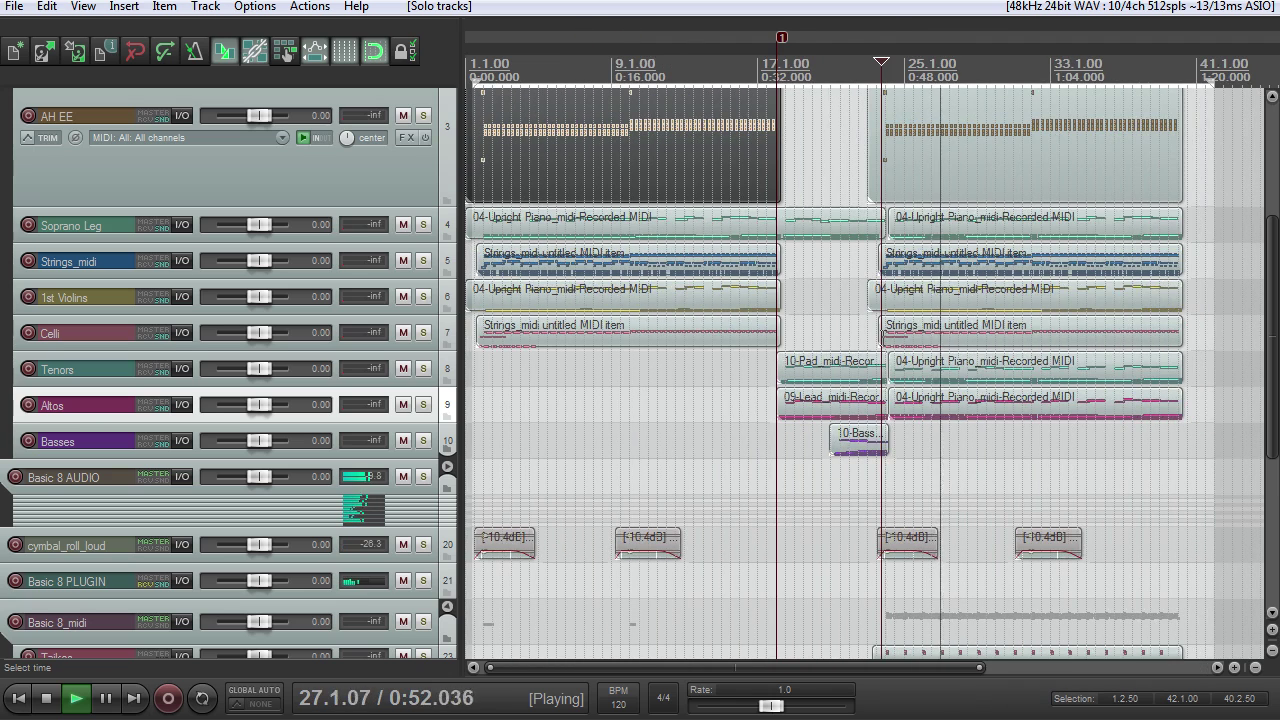
scroll(883, 337, down, 5)
key(space)
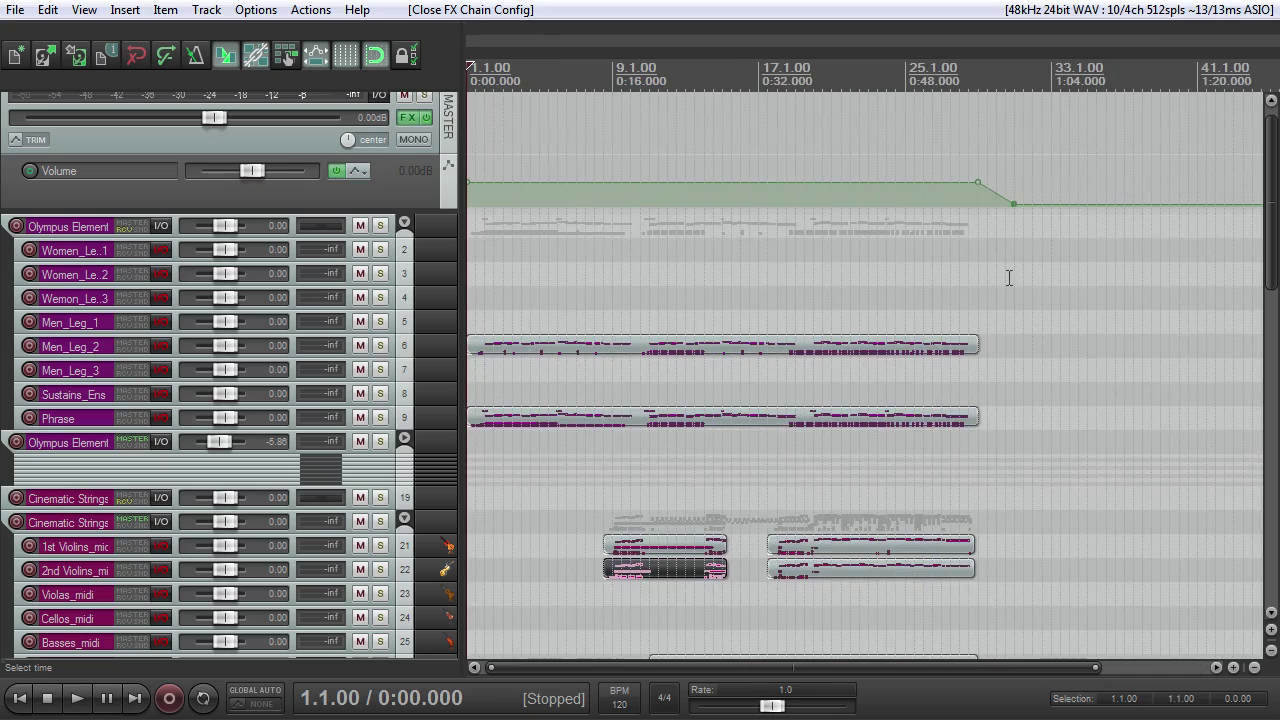
scroll(1206, 215, down, 10)
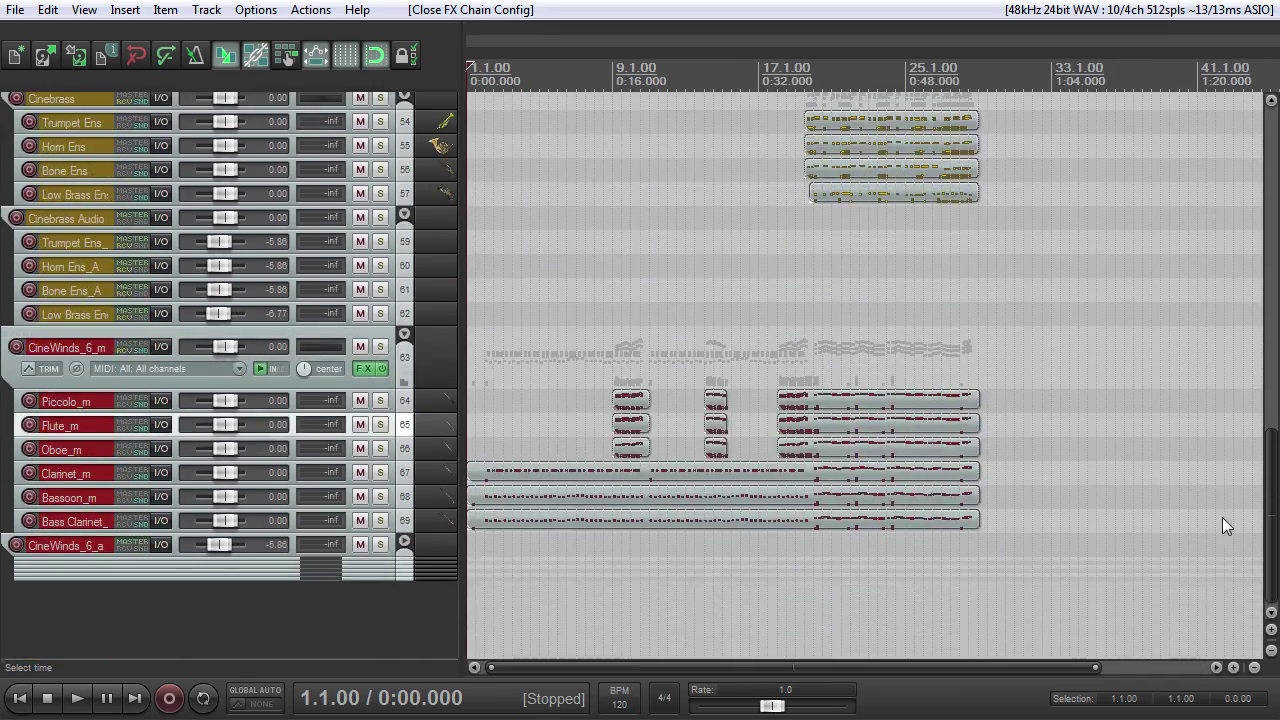
scroll(1222, 517, up, 5)
scroll(1215, 220, up, 5)
scroll(1180, 260, down, 10)
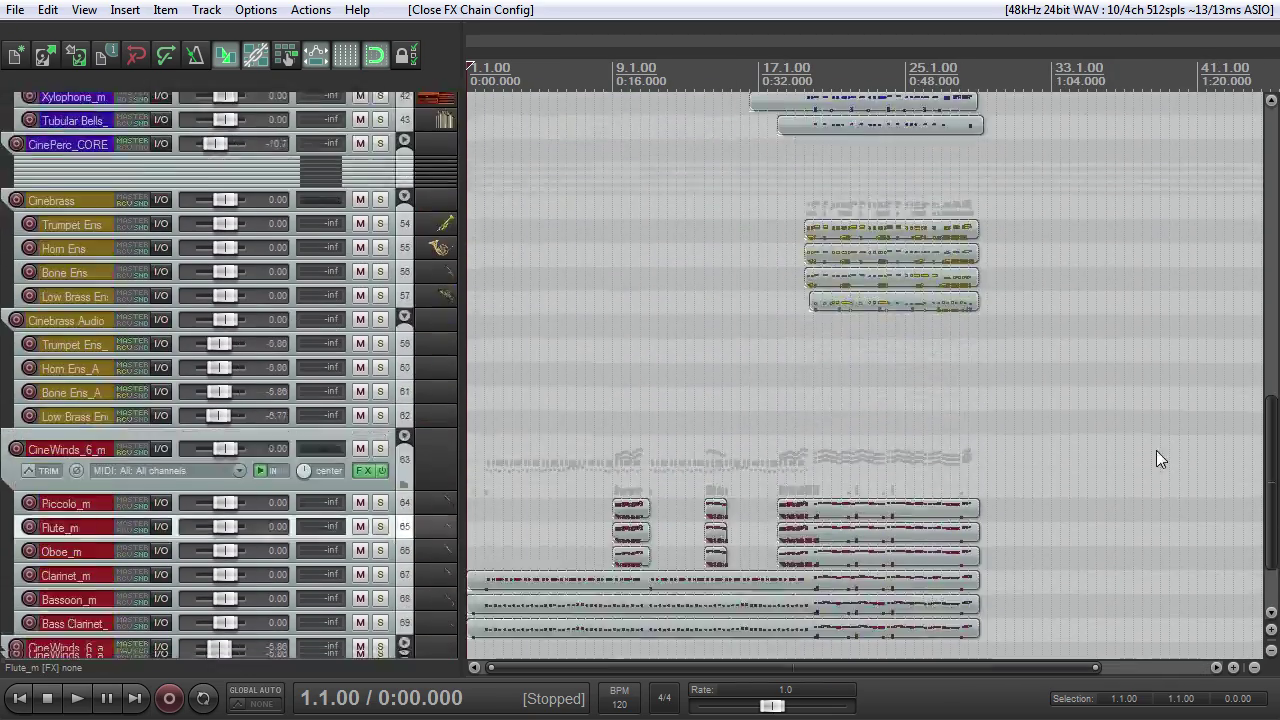
scroll(1157, 457, up, 5)
scroll(1144, 240, up, 10)
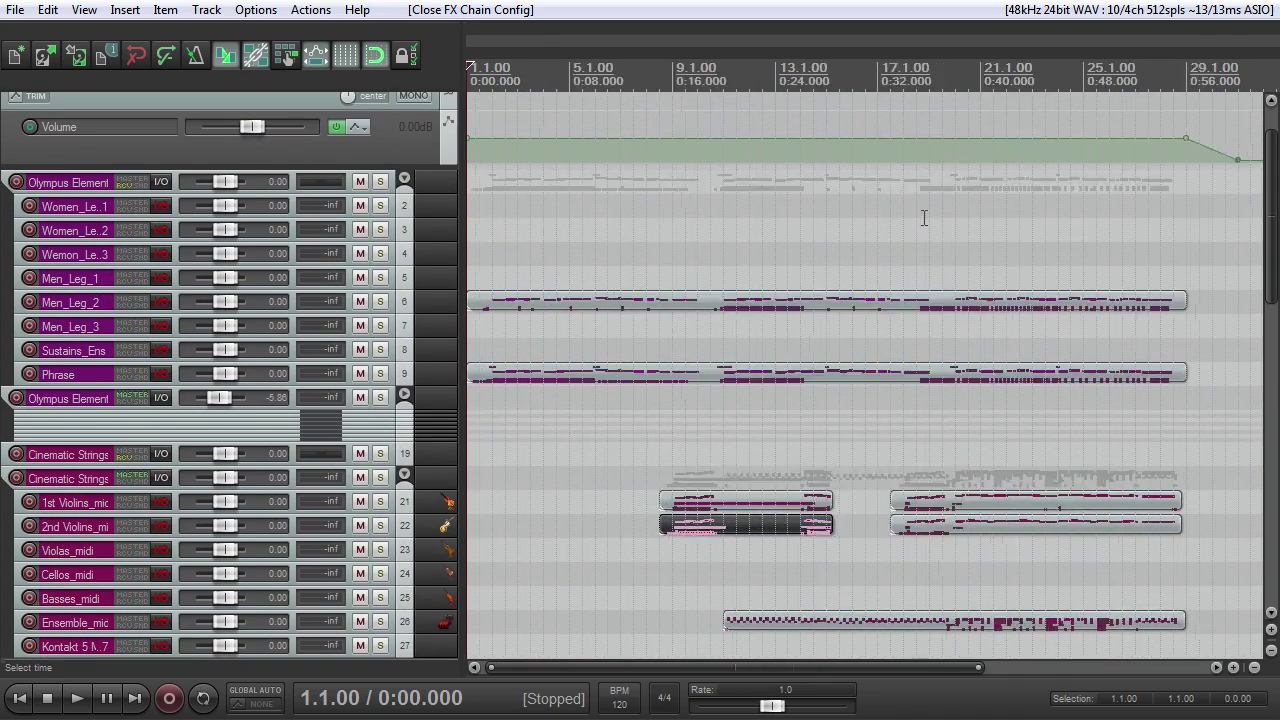
scroll(516, 288, up, 3)
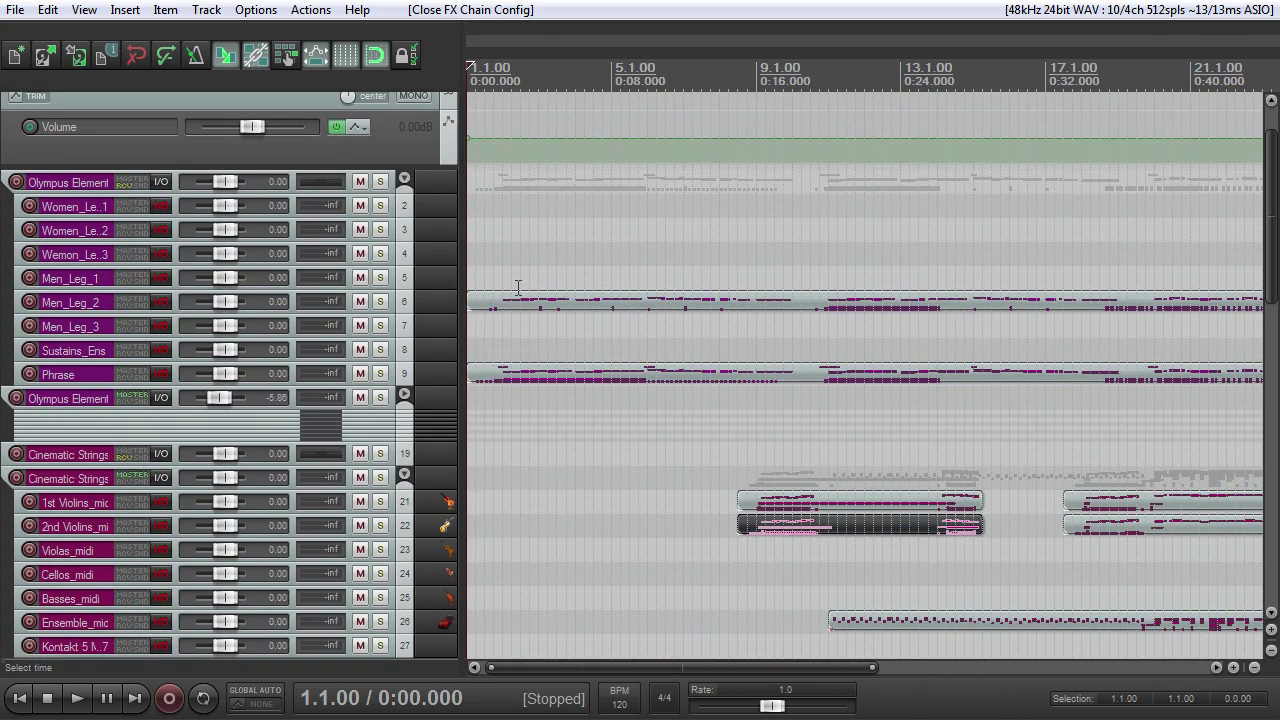
scroll(538, 287, down, 2)
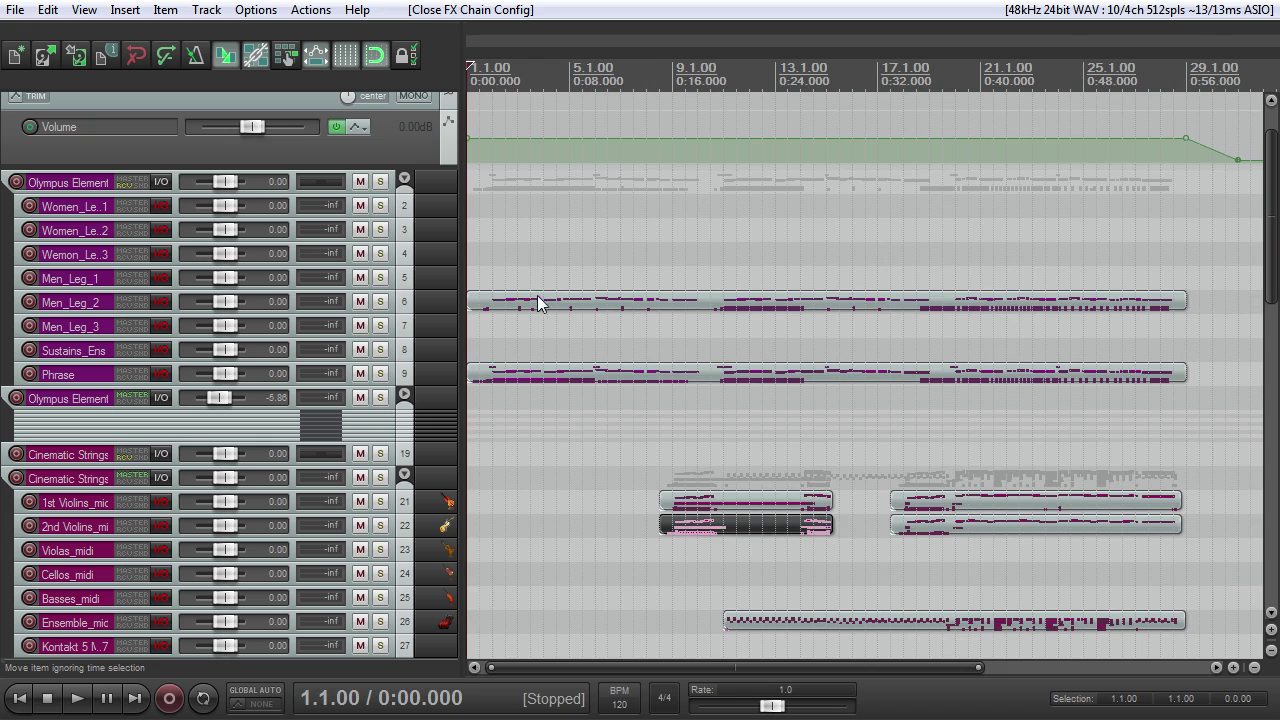
scroll(538, 302, up, 2)
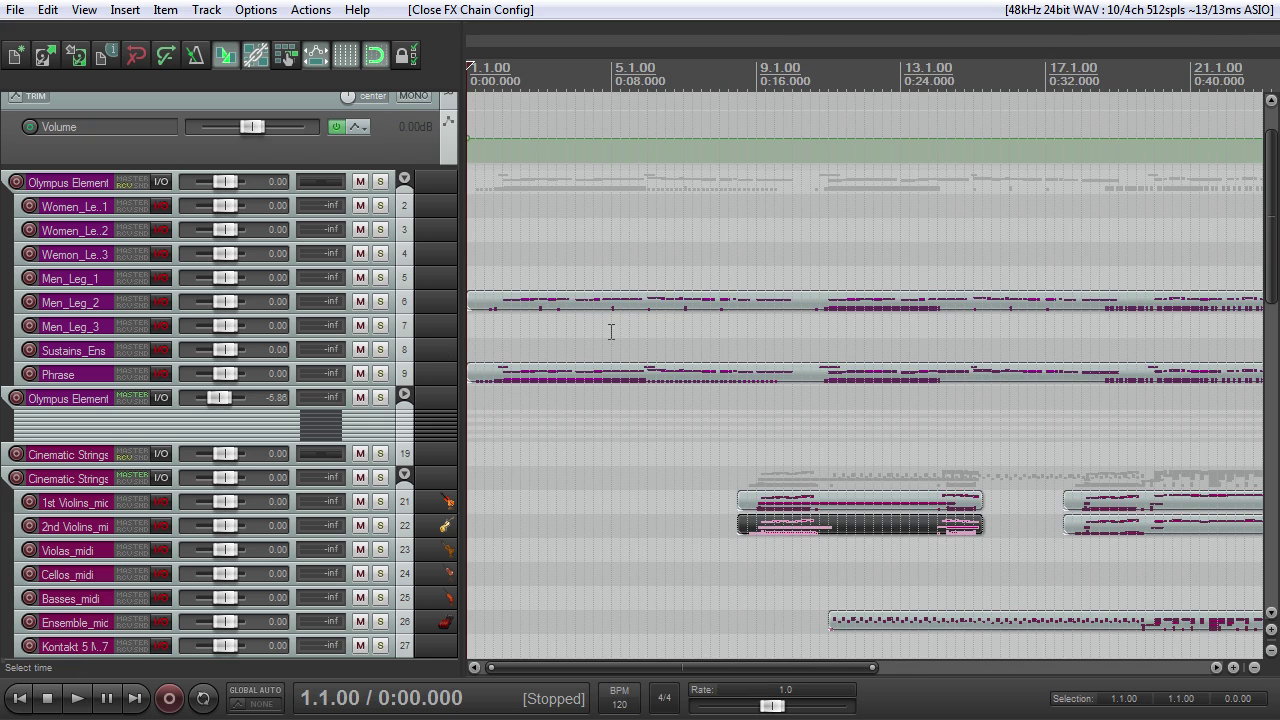
scroll(535, 303, down, 2)
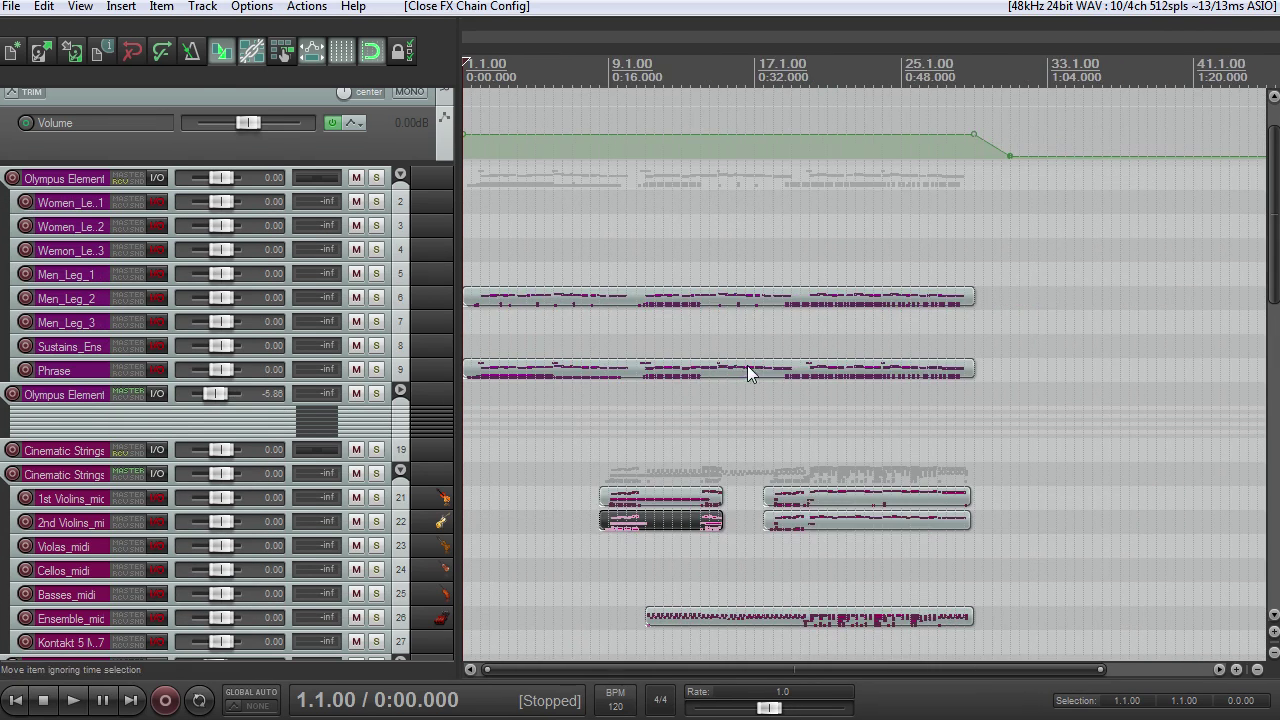
scroll(1104, 228, up, 3)
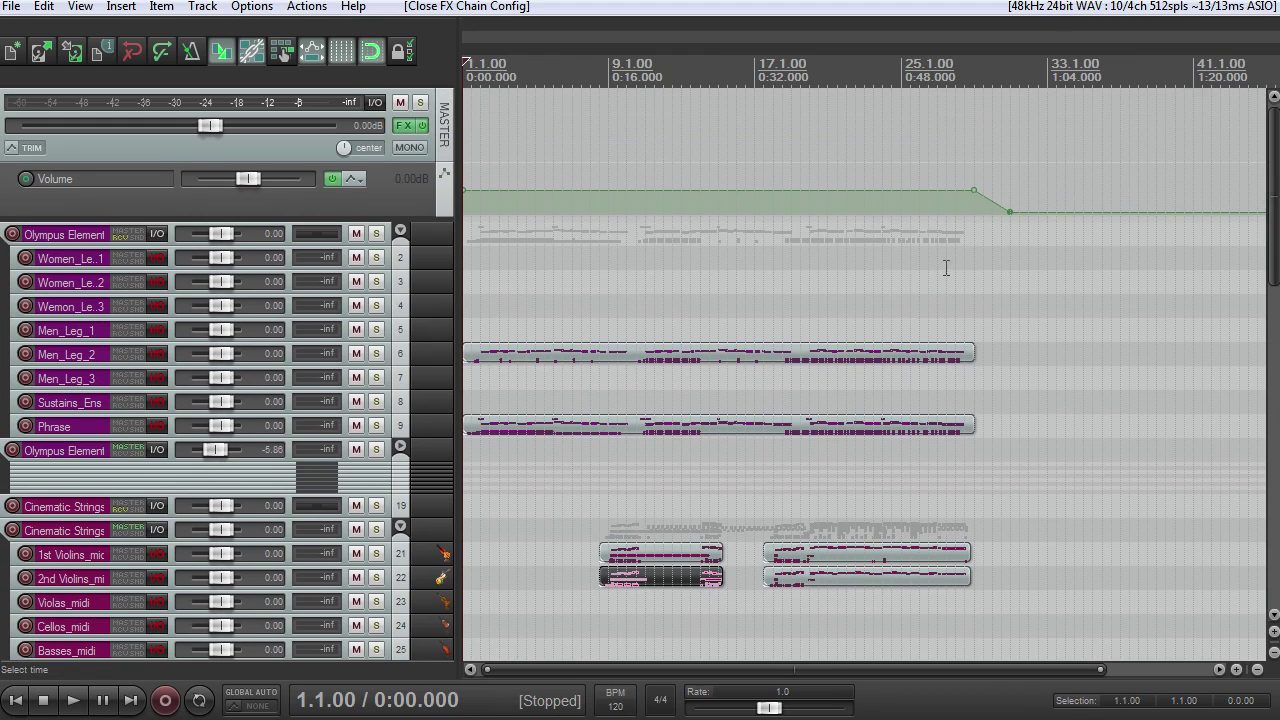
scroll(805, 362, up, 2)
scroll(800, 365, down, 2)
scroll(800, 366, up, 3)
scroll(802, 372, down, 3)
scroll(760, 390, up, 2)
scroll(752, 425, down, 3)
scroll(700, 435, up, 3)
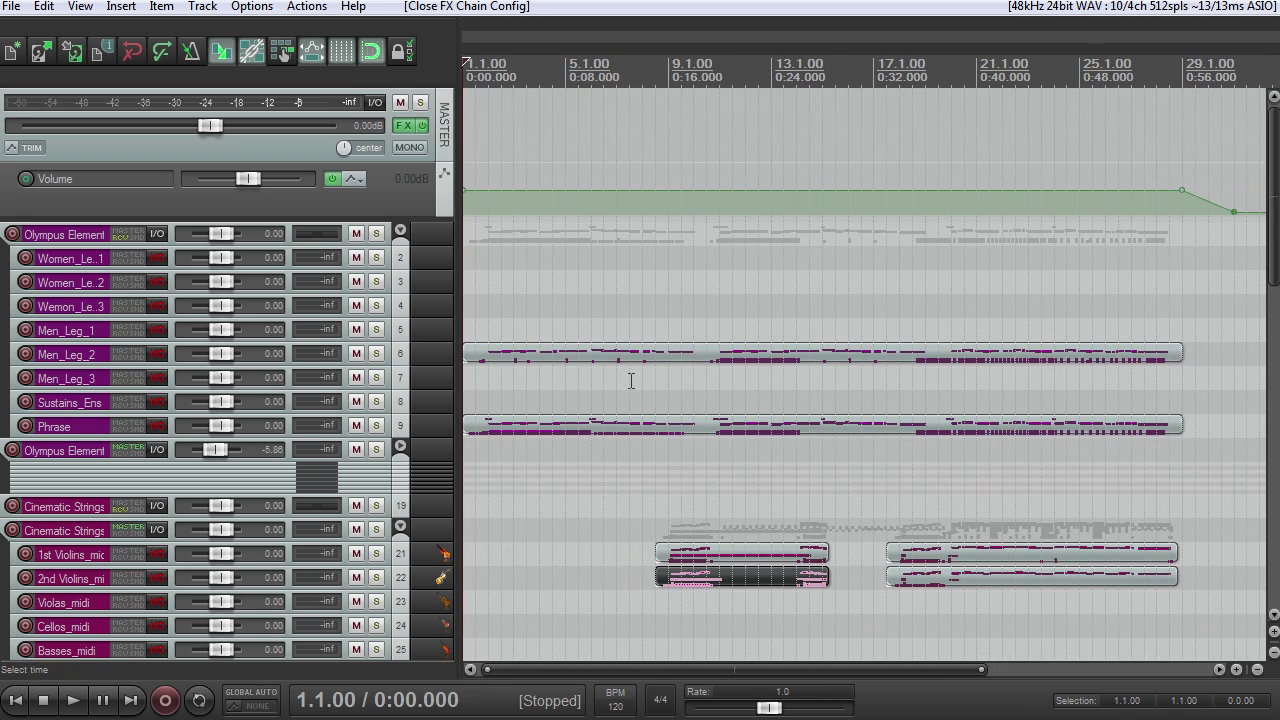
Start playback from the beginning and scroll through the track list
key(space)
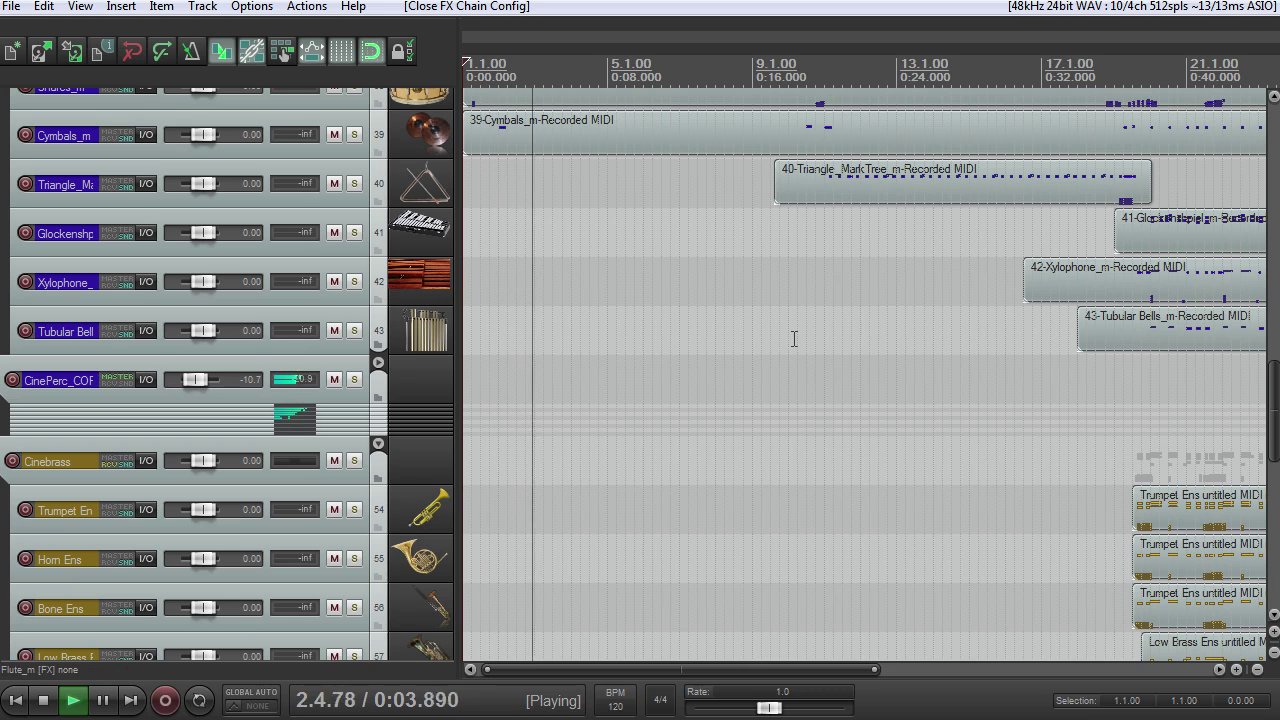
drag(1273, 400, 1272, 184)
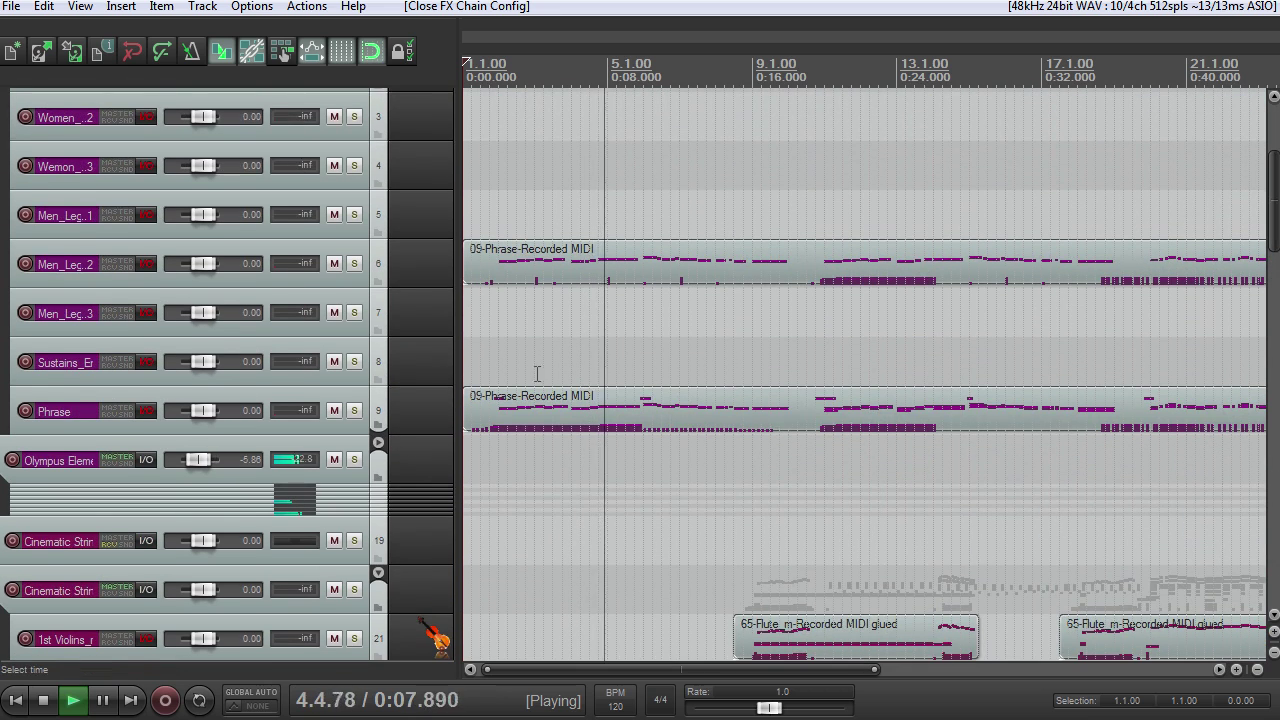
scroll(1272, 240, up, 5)
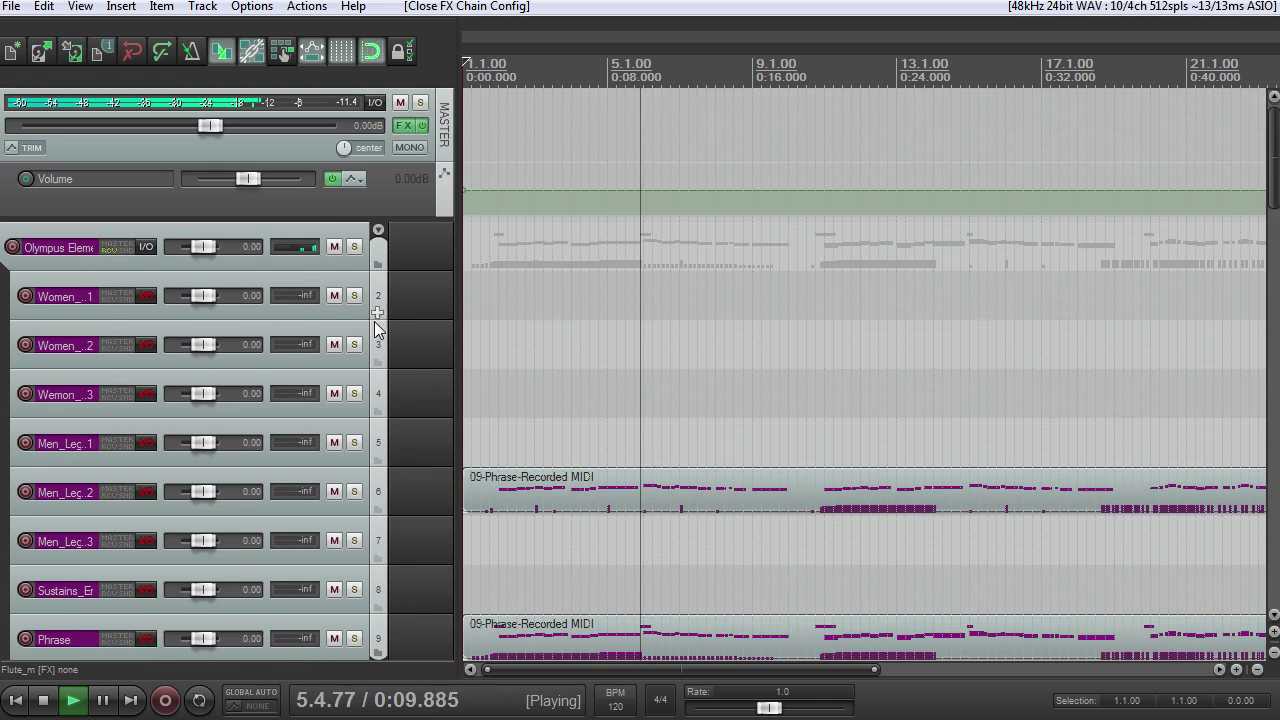
drag(344, 266, 344, 315)
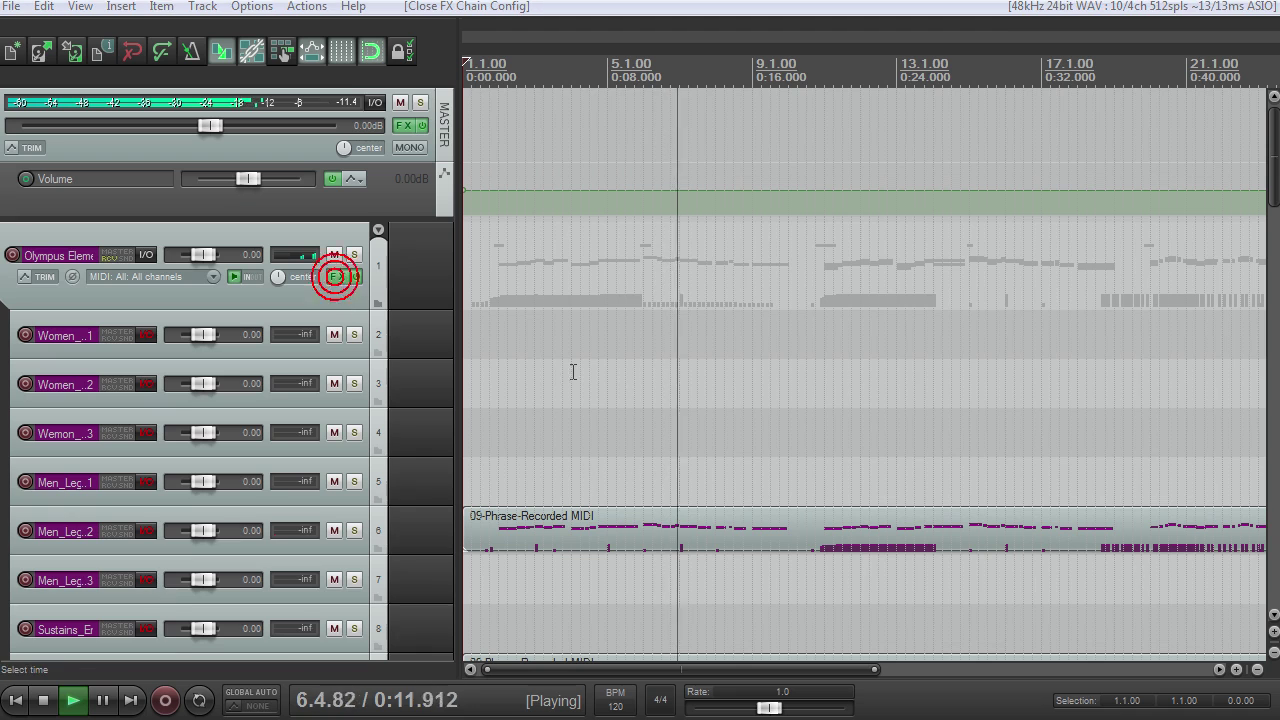
Select phrase syllable 8 in the Olympus track's Kontakt chain, then close that window
click(338, 276)
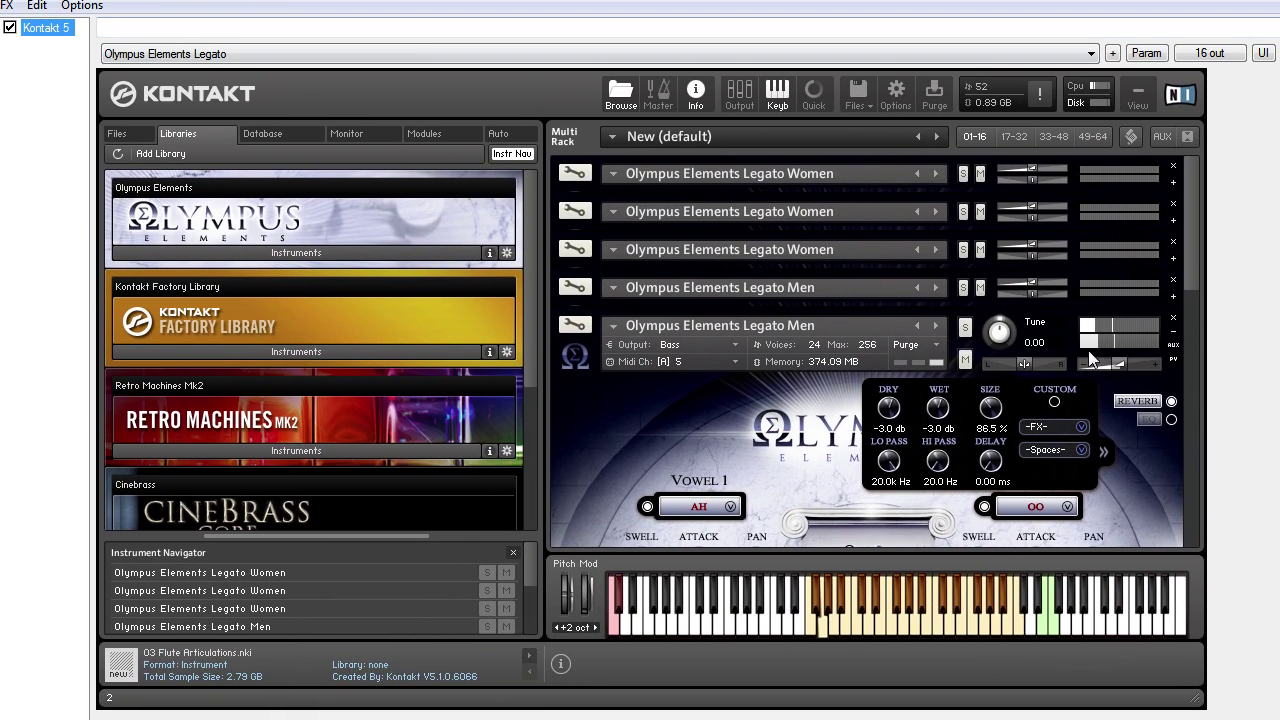
drag(1198, 280, 1207, 520)
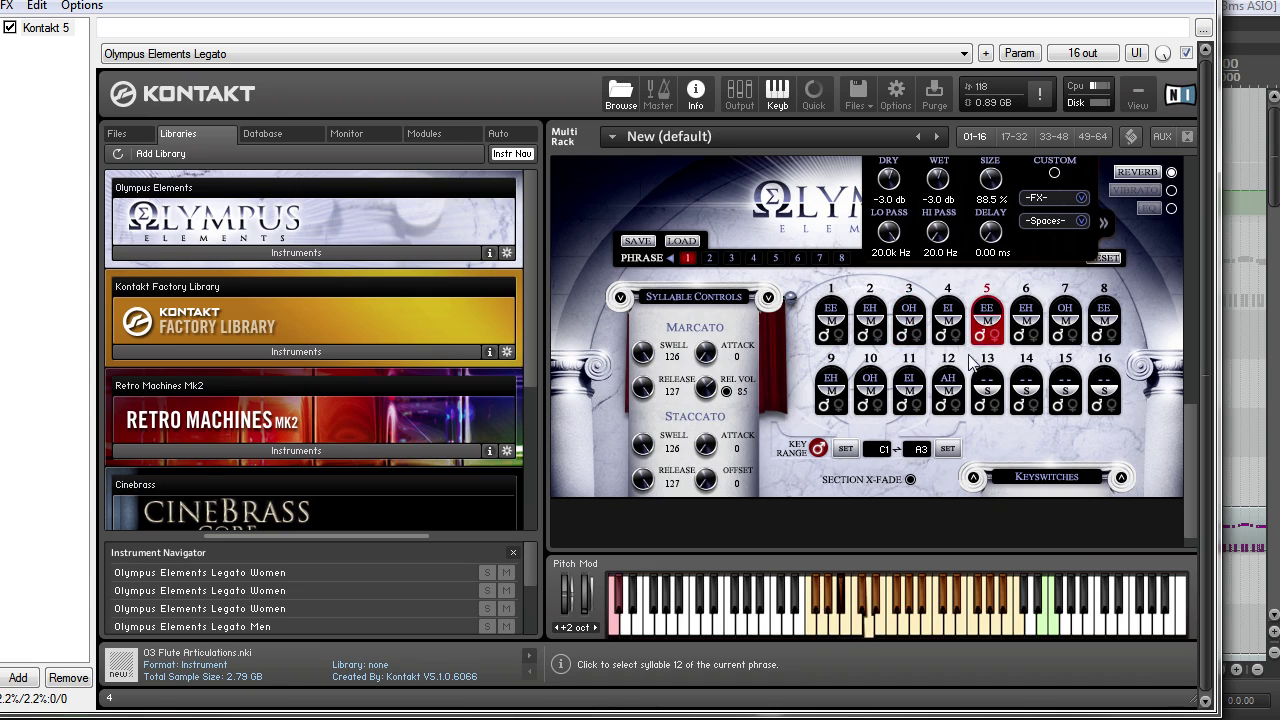
click(1104, 327)
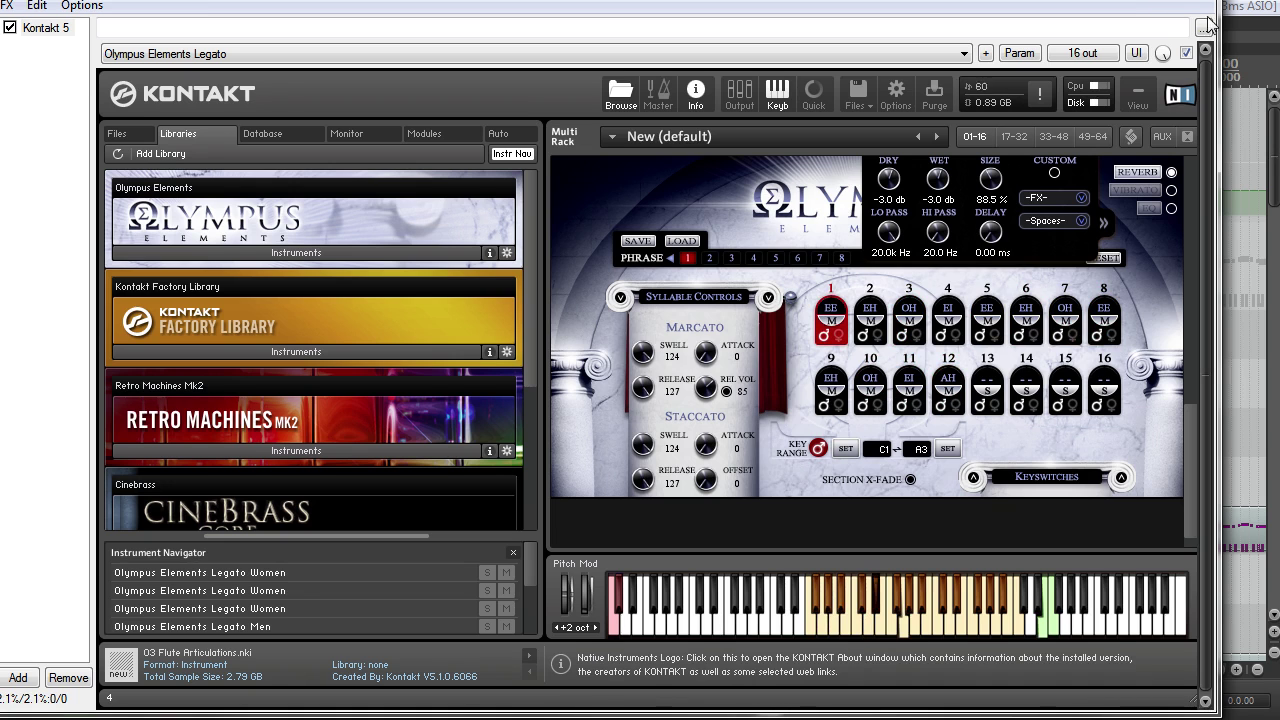
key(Escape)
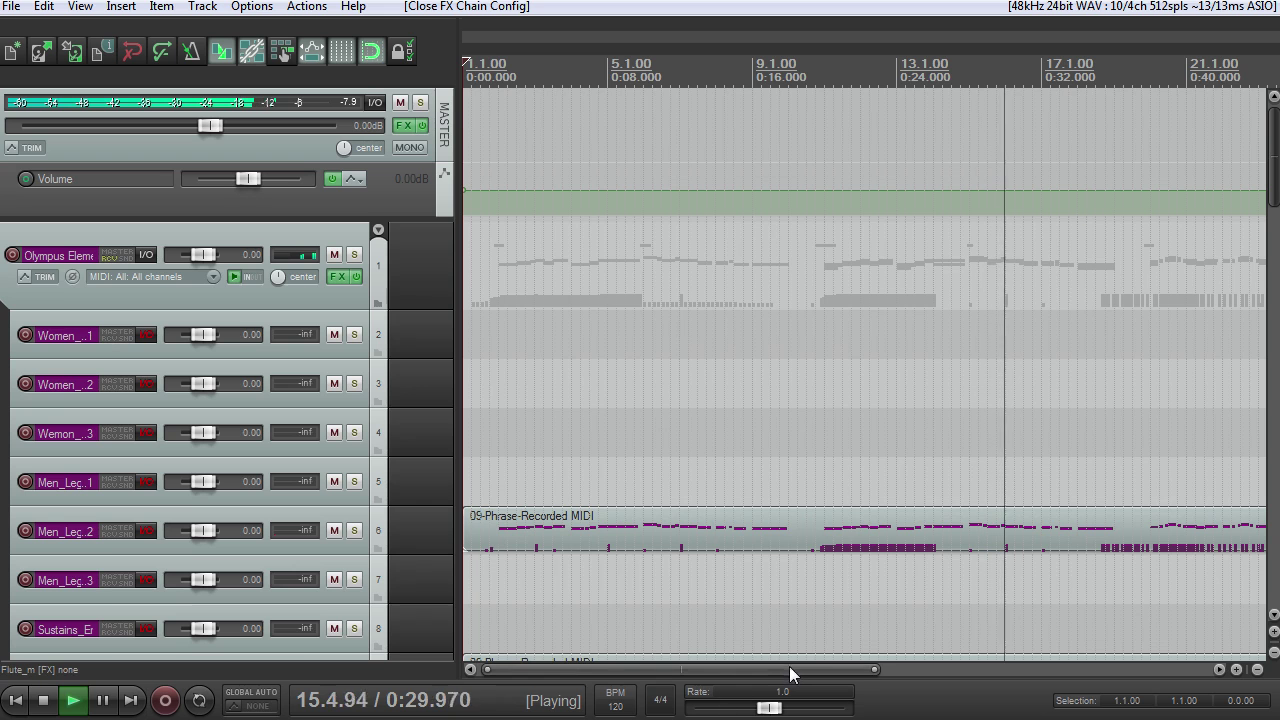
Listen through the orchestra tracks, then stop playback back at 1.1.00
drag(1274, 160, 1270, 323)
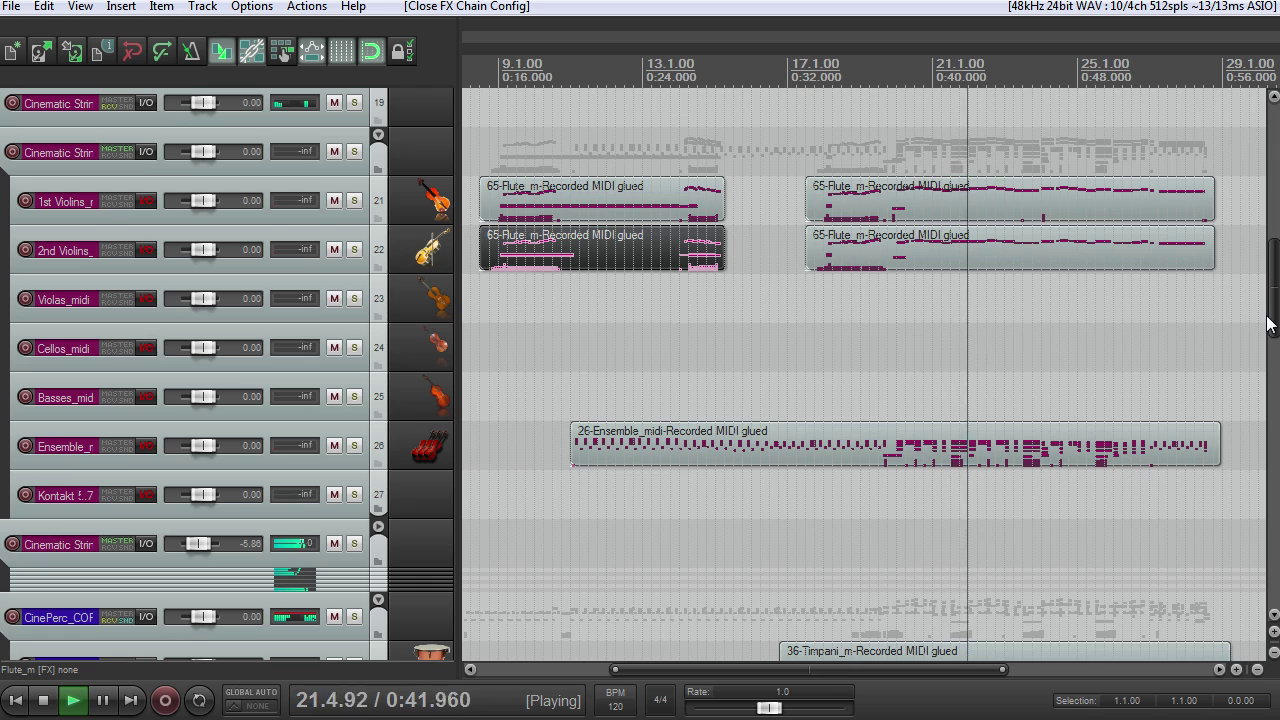
drag(1270, 323, 1275, 330)
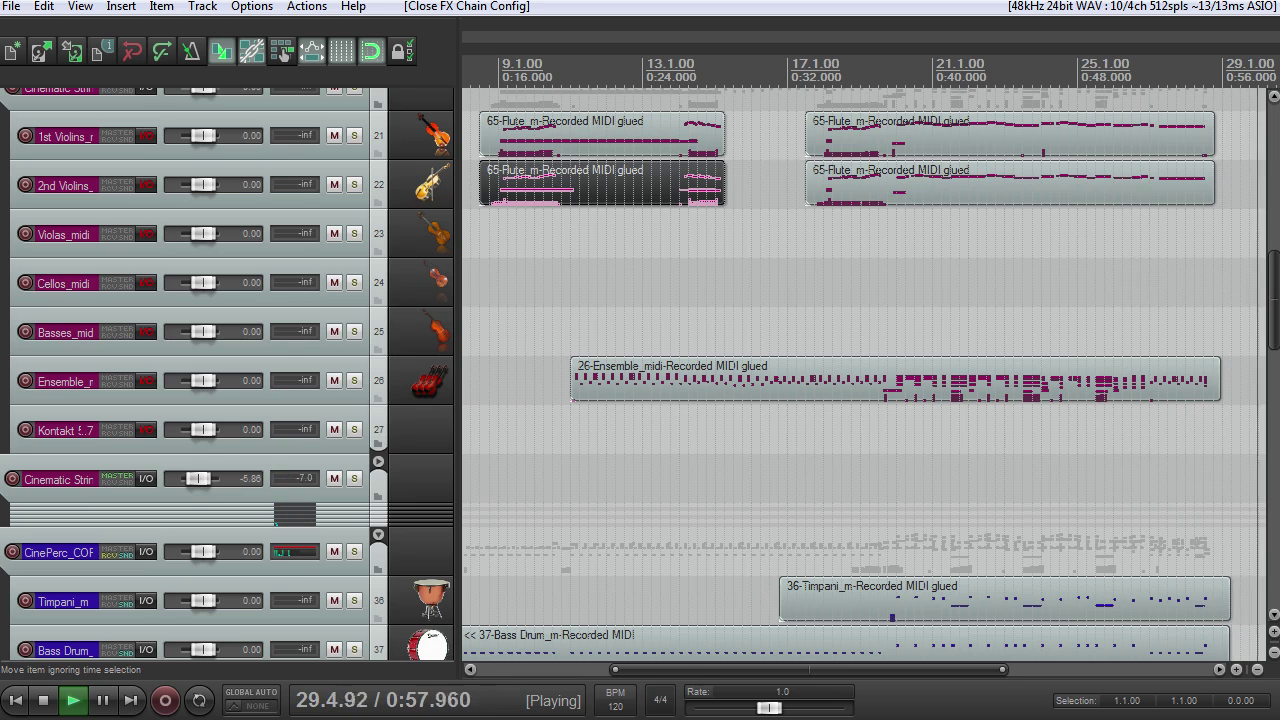
key(space)
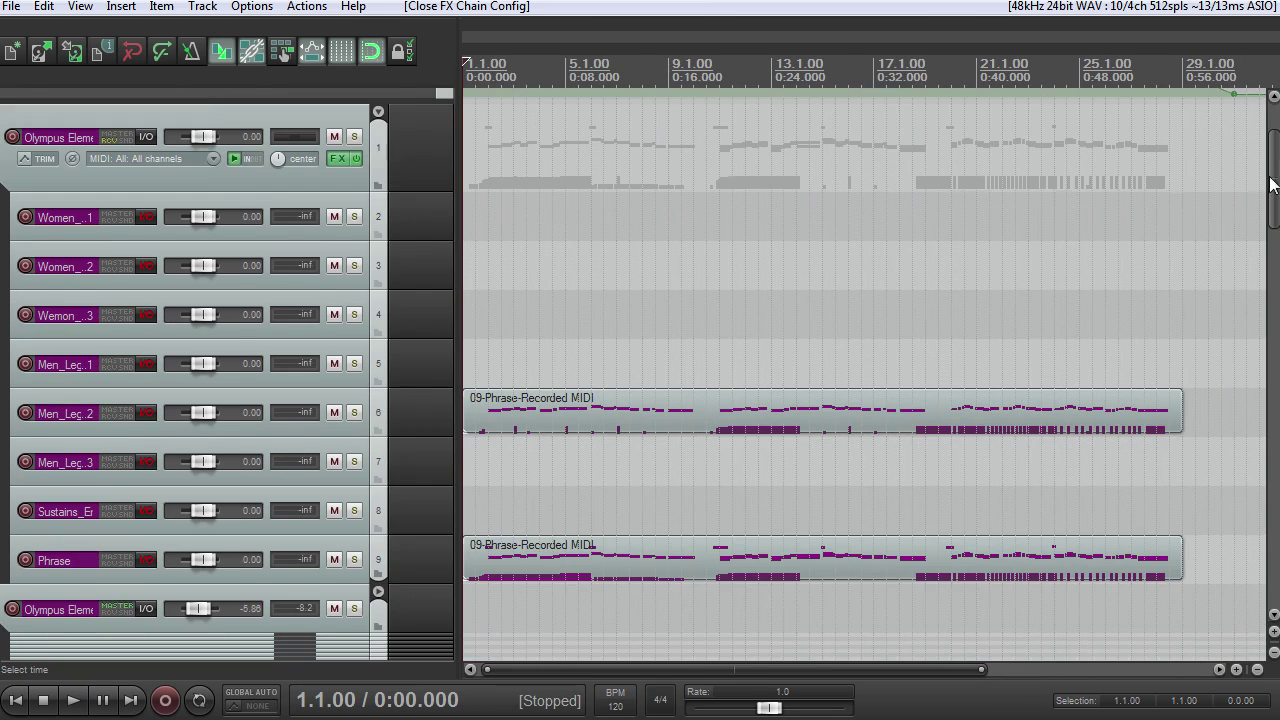
Drag the Phrase track taller to show its input controls, then open track 1's Kontakt 5 instrument
drag(1273, 182, 1246, 466)
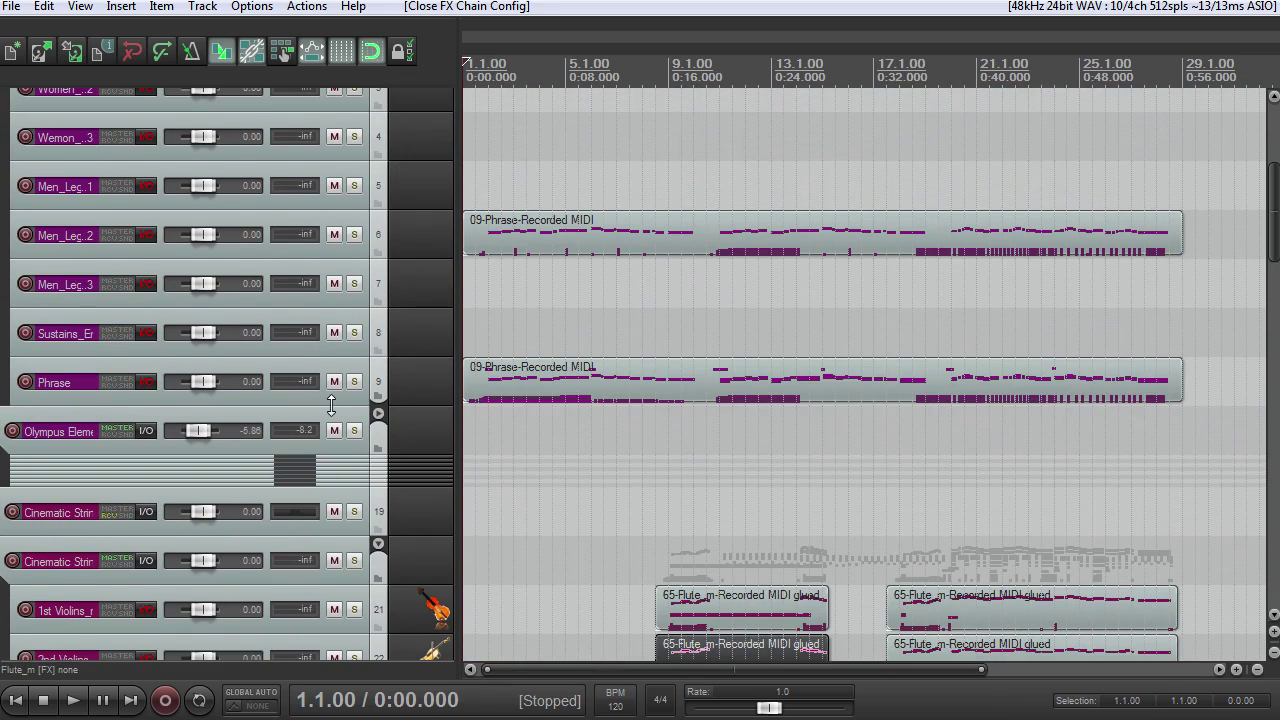
drag(331, 404, 331, 412)
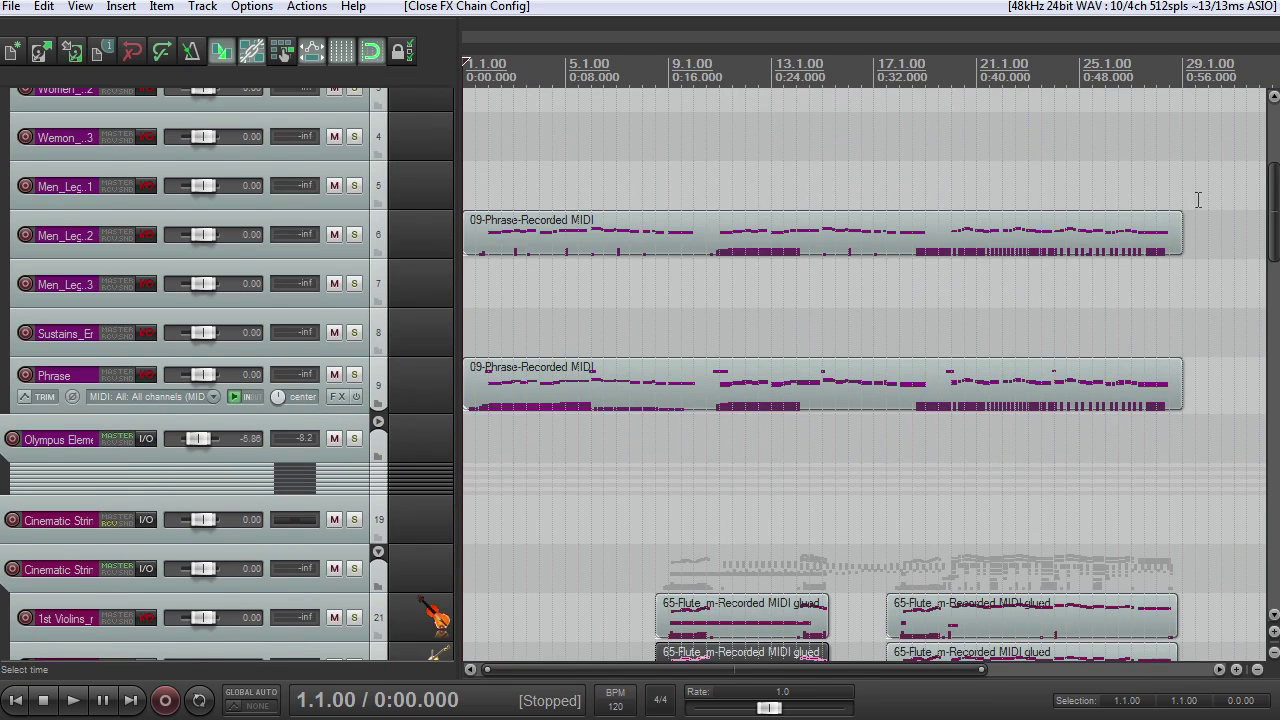
drag(1274, 193, 1272, 98)
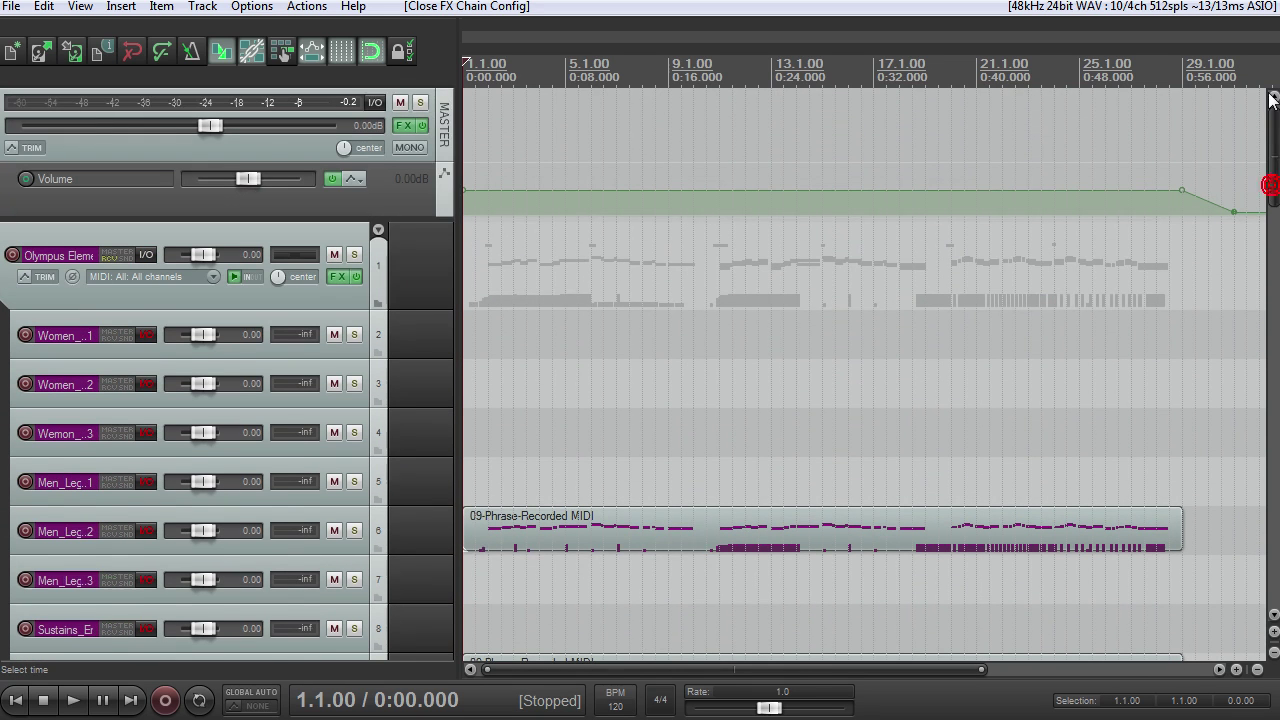
click(331, 278)
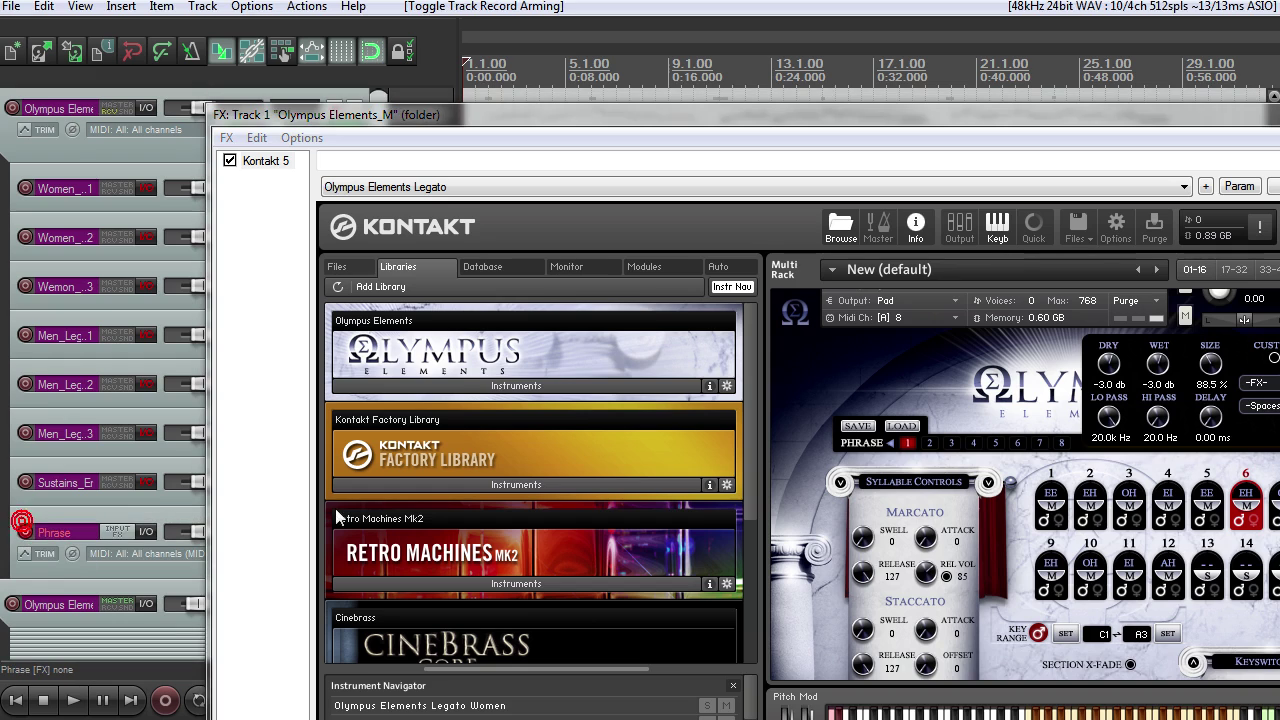
Select phrase syllable 1 (EE) in Kontakt, hide the REVERB panel, and close the FX chain window
click(1066, 500)
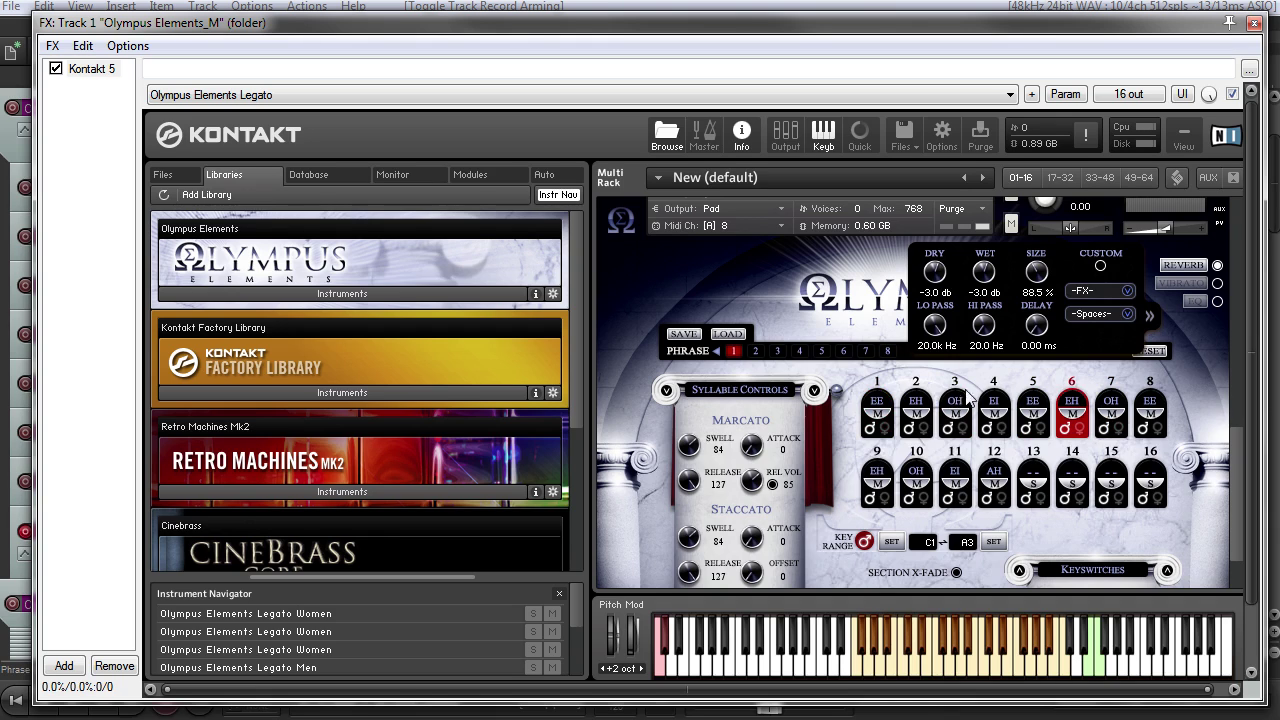
click(1188, 268)
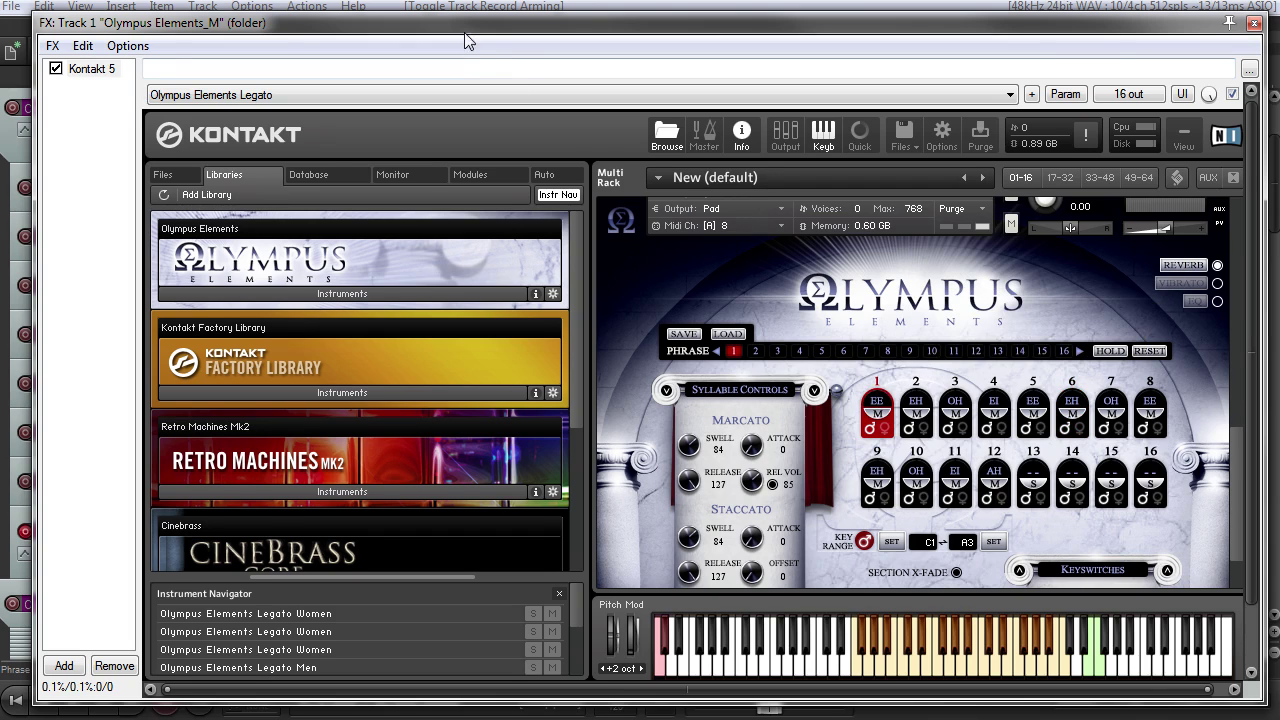
mouse_move(463, 45)
mouse_down()
mouse_move(457, 36)
mouse_move(471, 47)
mouse_up()
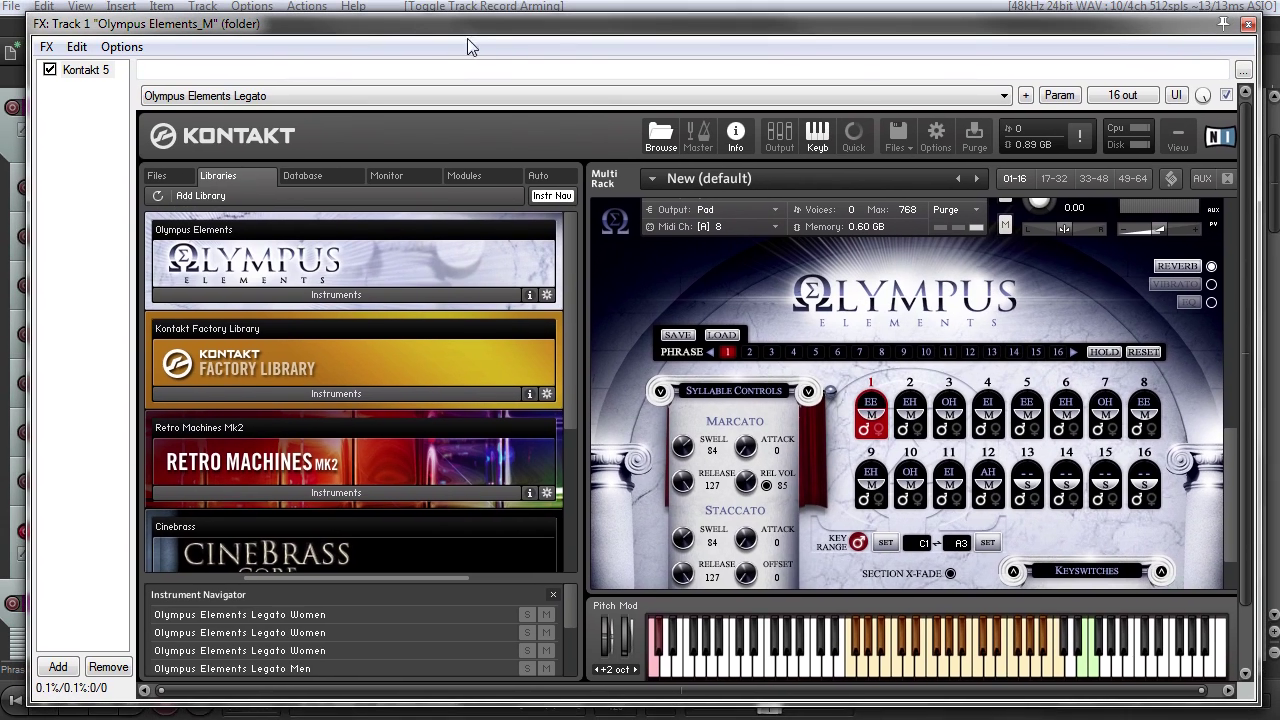
click(1248, 24)
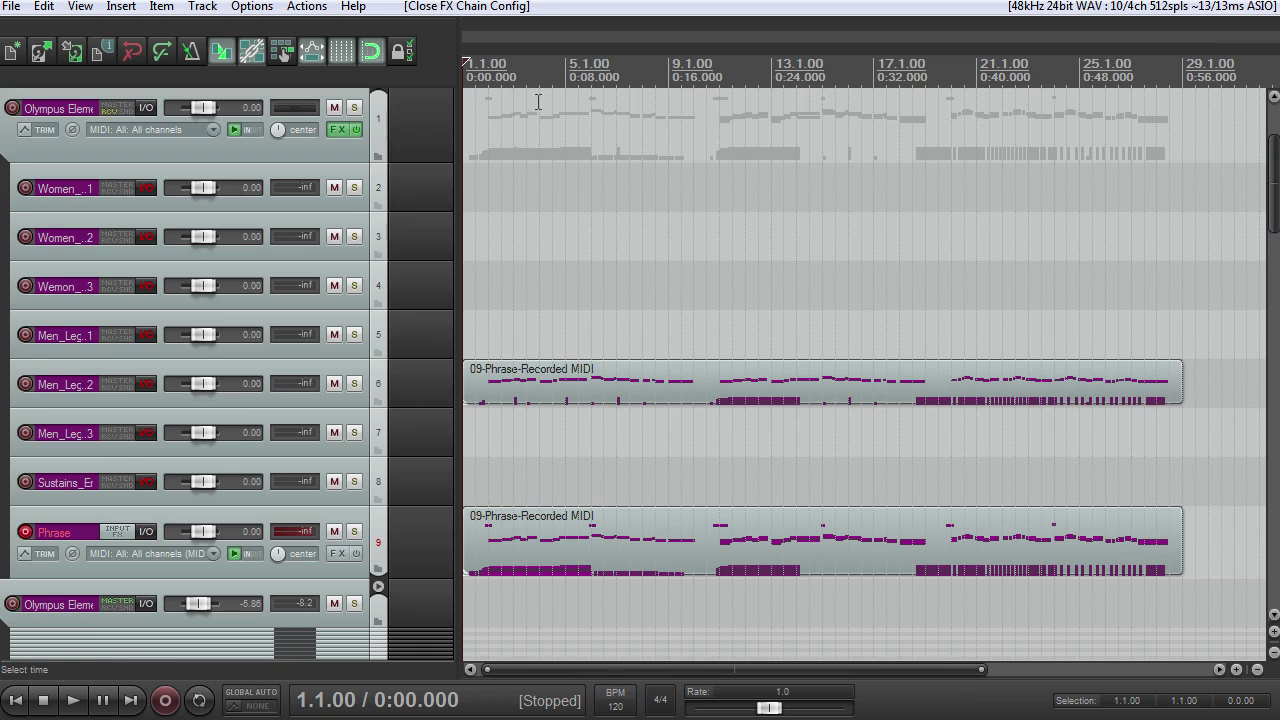
click(718, 92)
scroll(767, 255, up, 2)
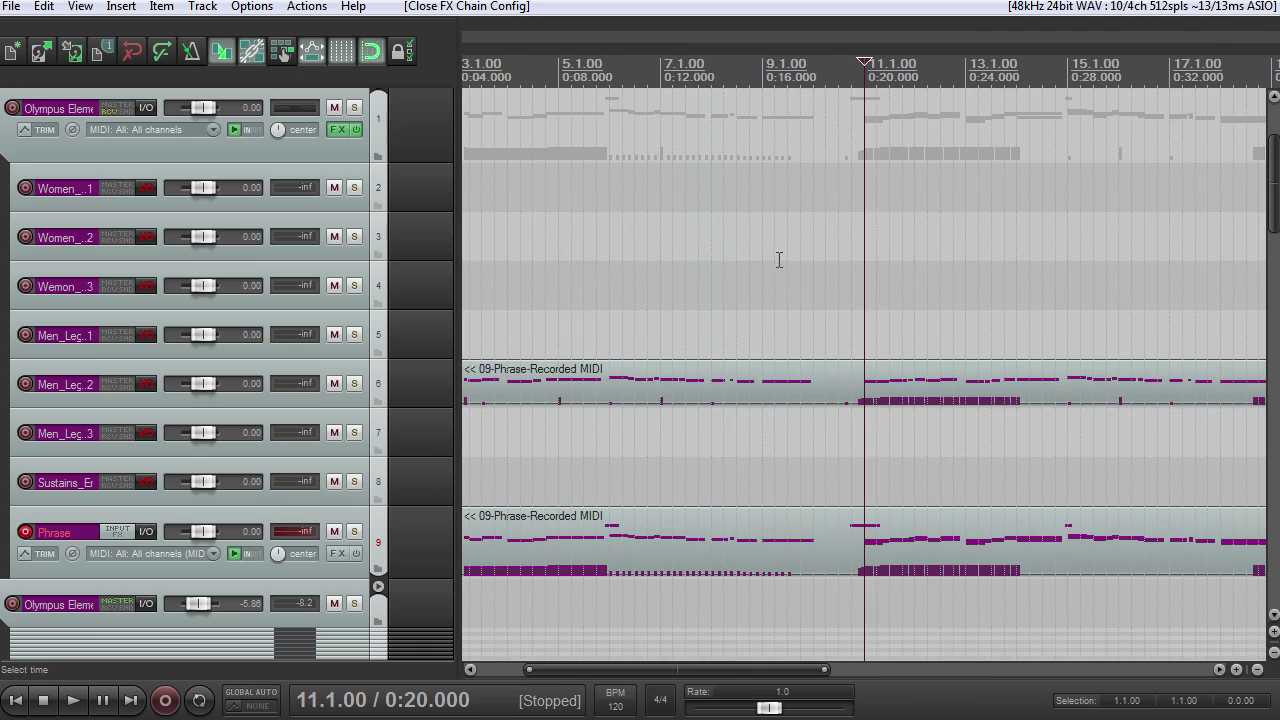
scroll(779, 260, down, 1)
double_click(857, 543)
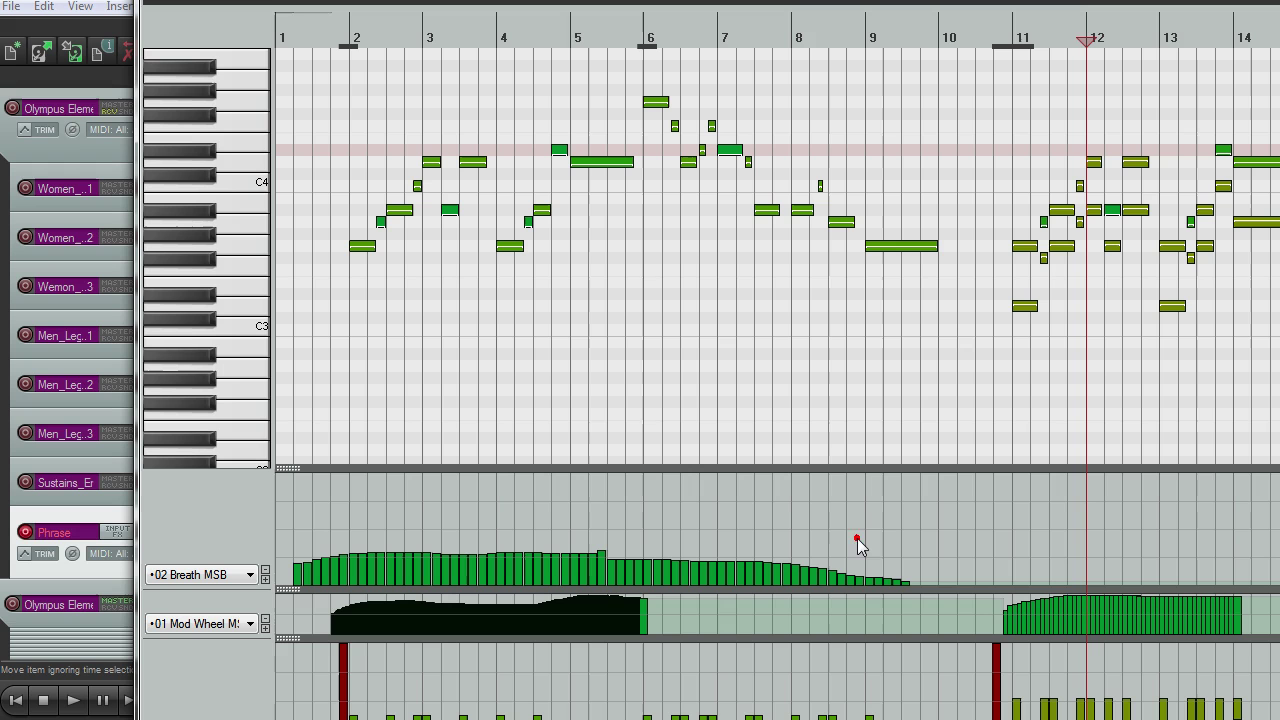
click(993, 40)
key(space)
scroll(1060, 170, up, 1)
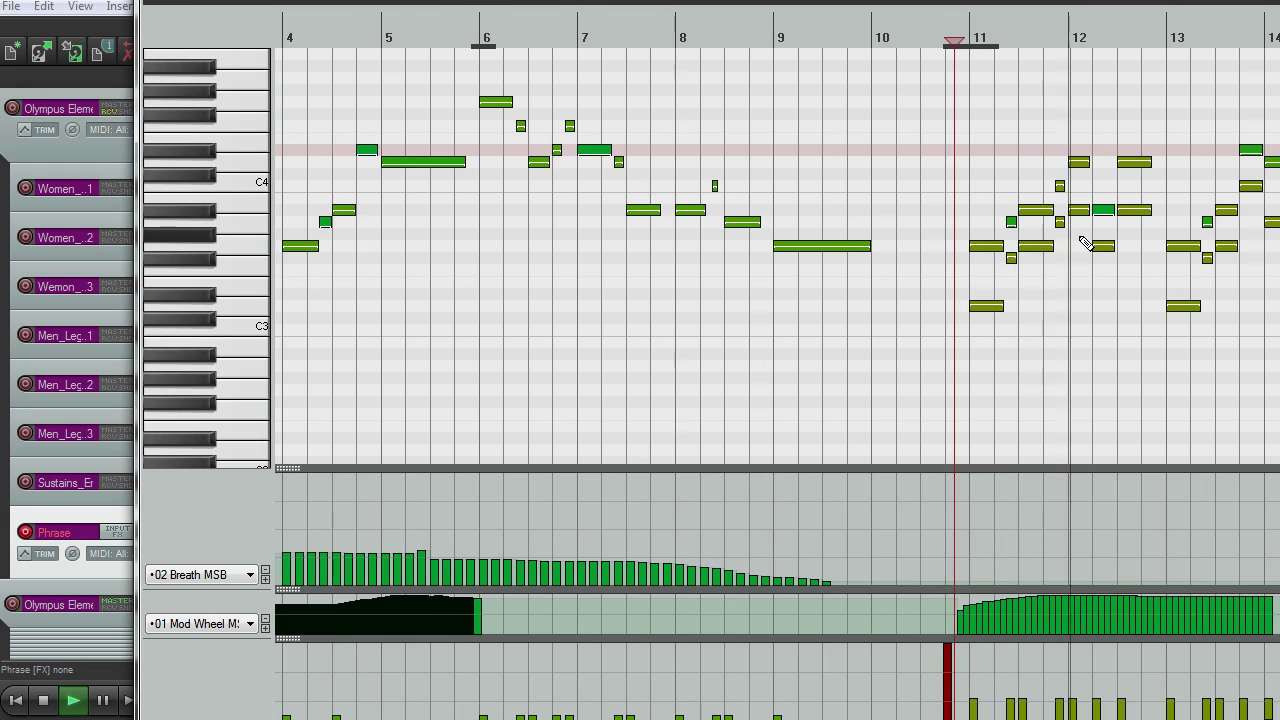
scroll(1086, 246, down, 1)
scroll(1086, 246, down, 1)
key(space)
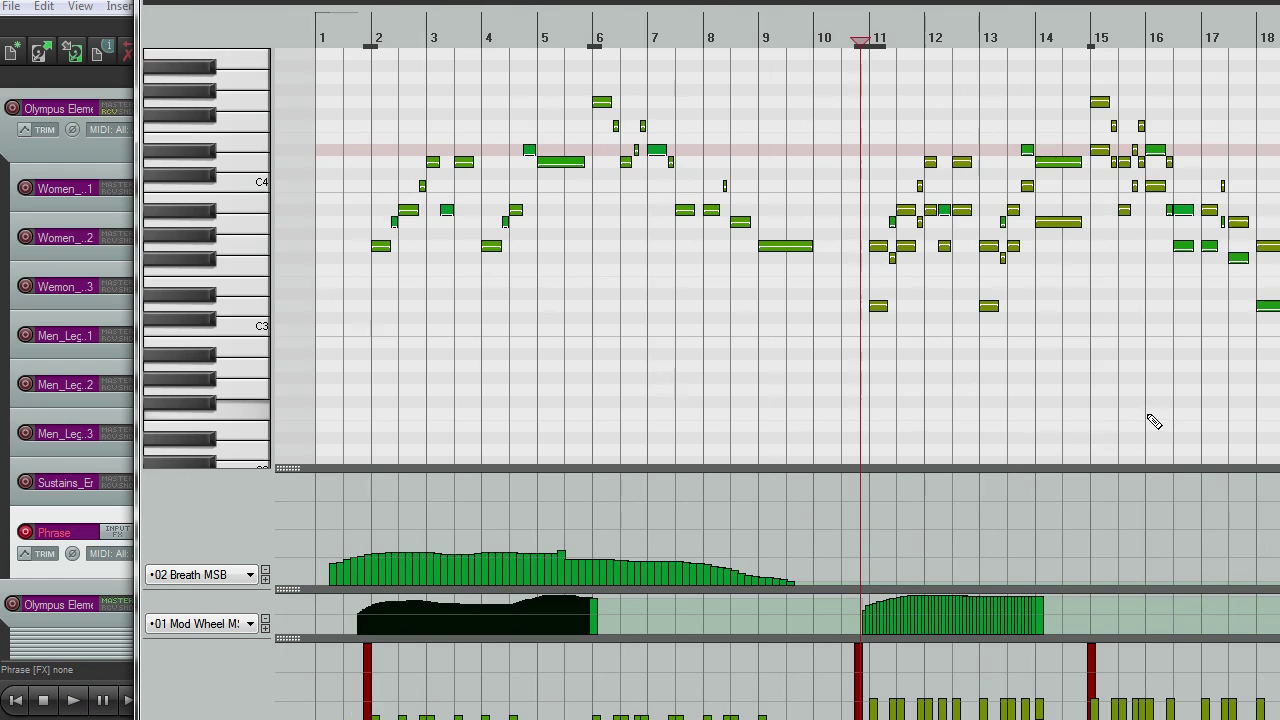
scroll(1146, 389, down, 3)
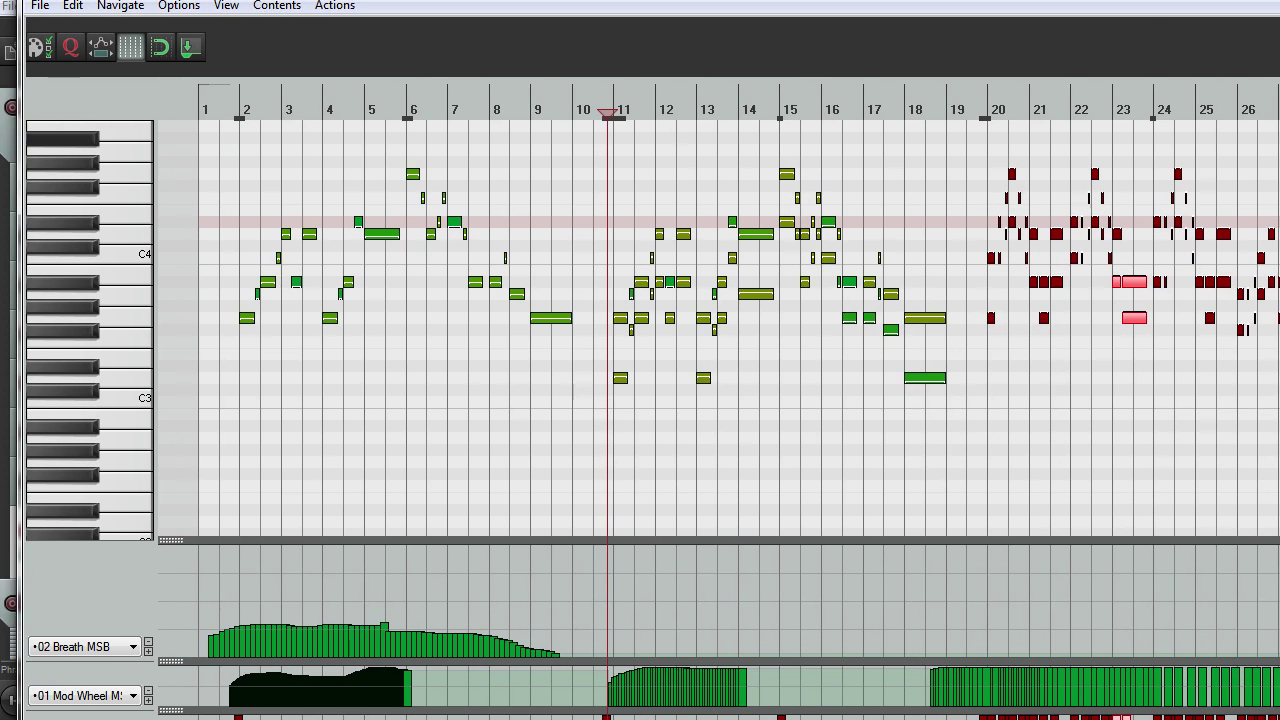
click(988, 106)
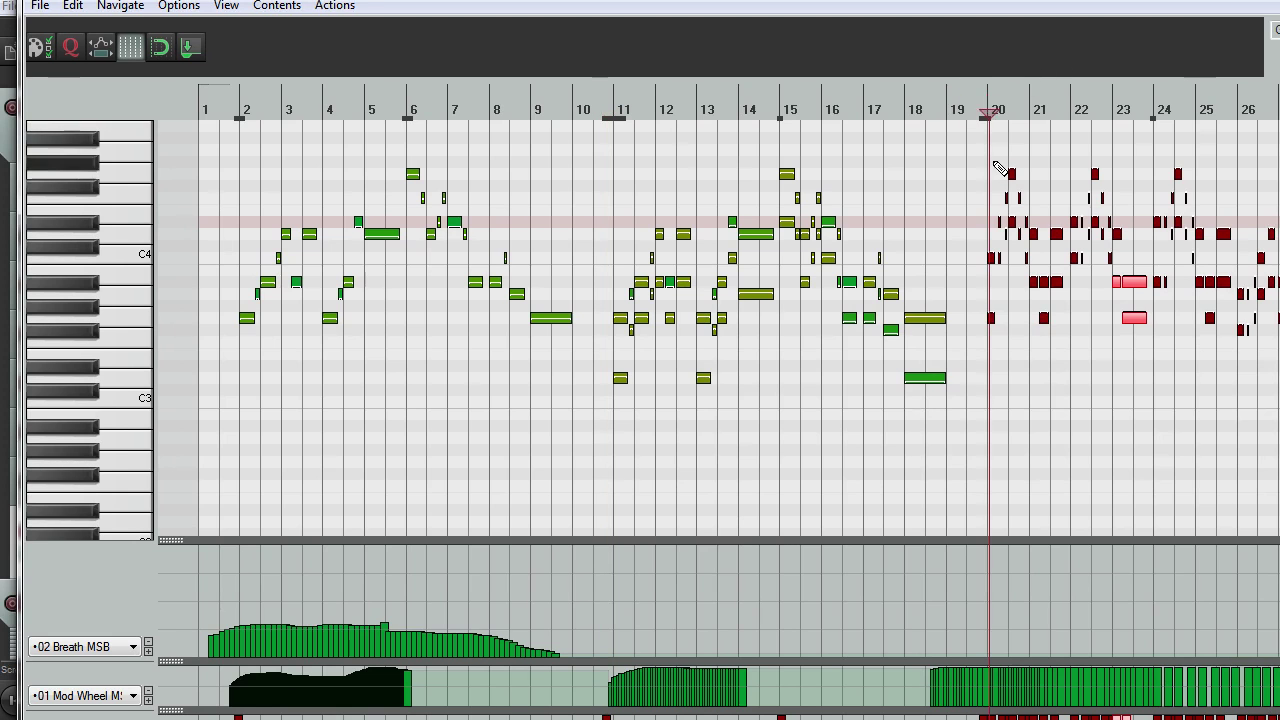
scroll(997, 166, up, 2)
click(777, 112)
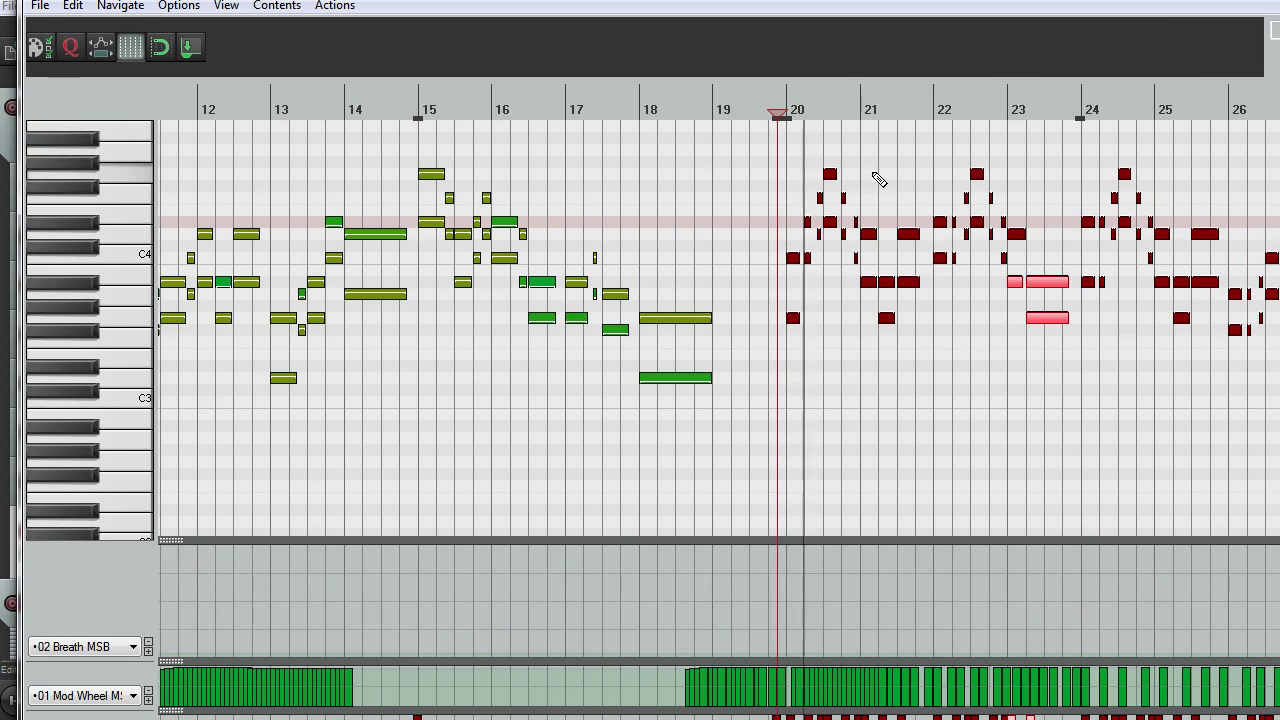
scroll(895, 205, up, 1)
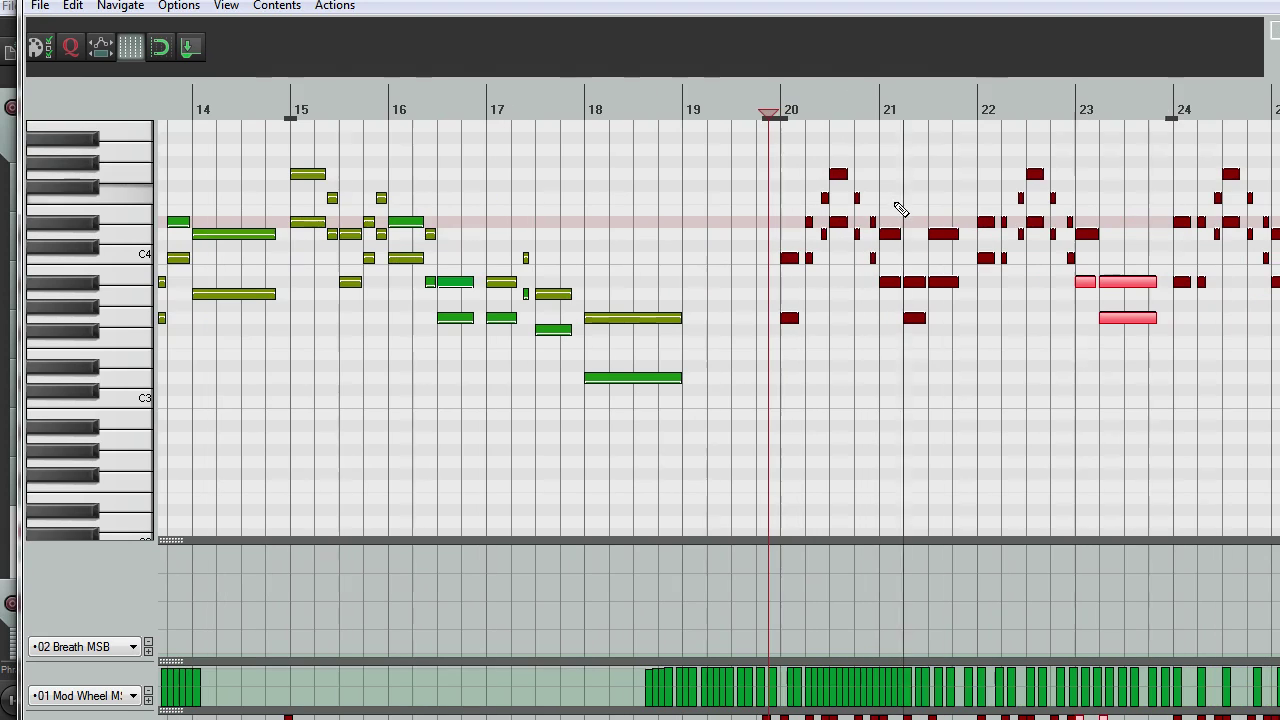
scroll(942, 220, down, 2)
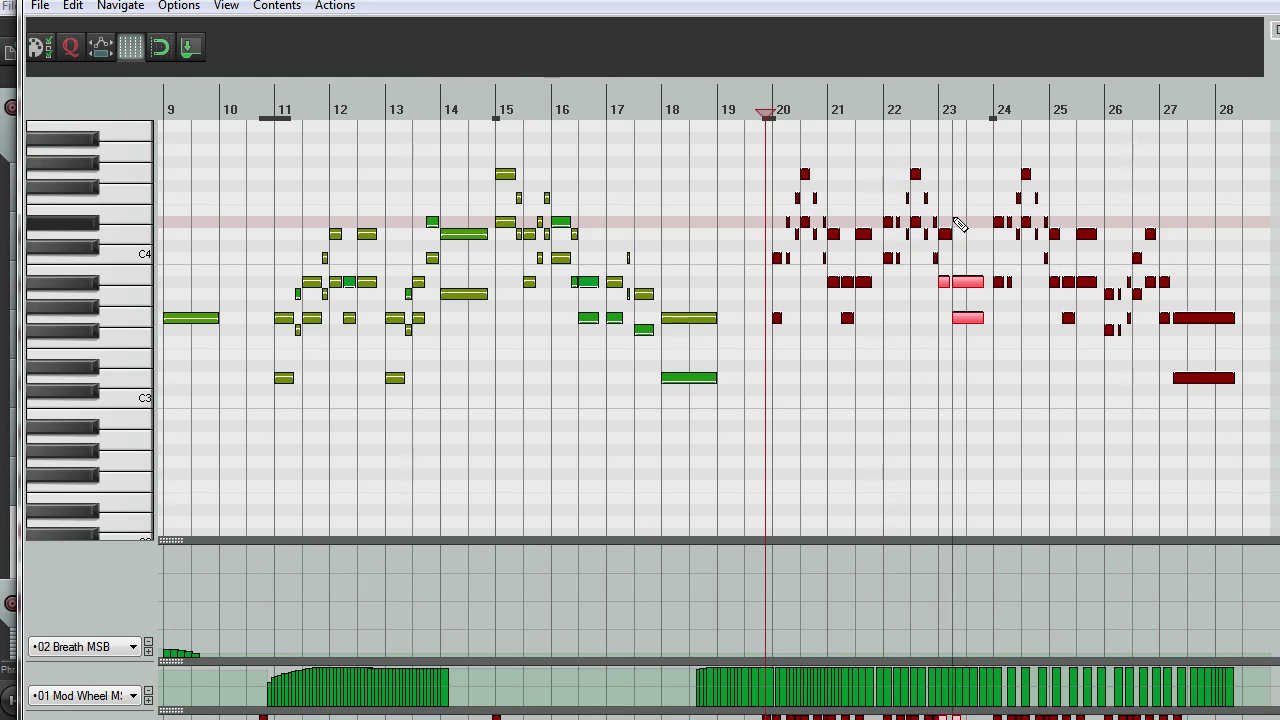
scroll(958, 224, down, 1)
key(space)
key(Escape)
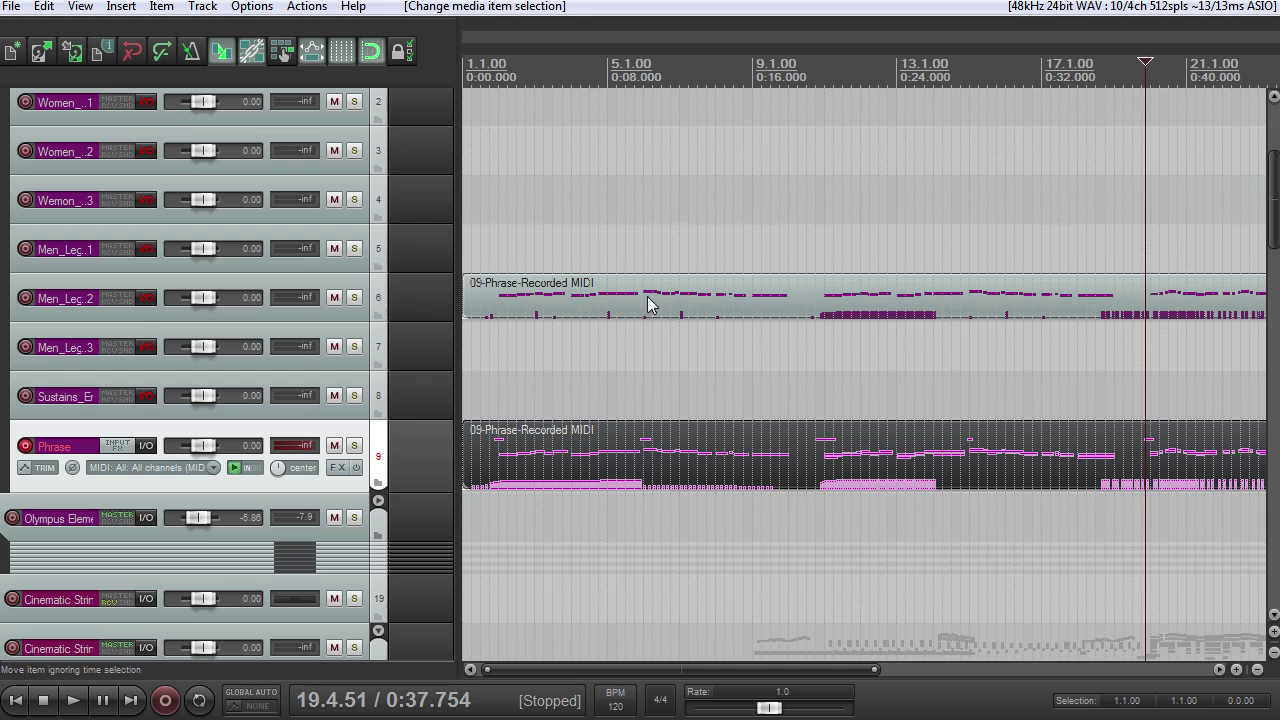
double_click(588, 300)
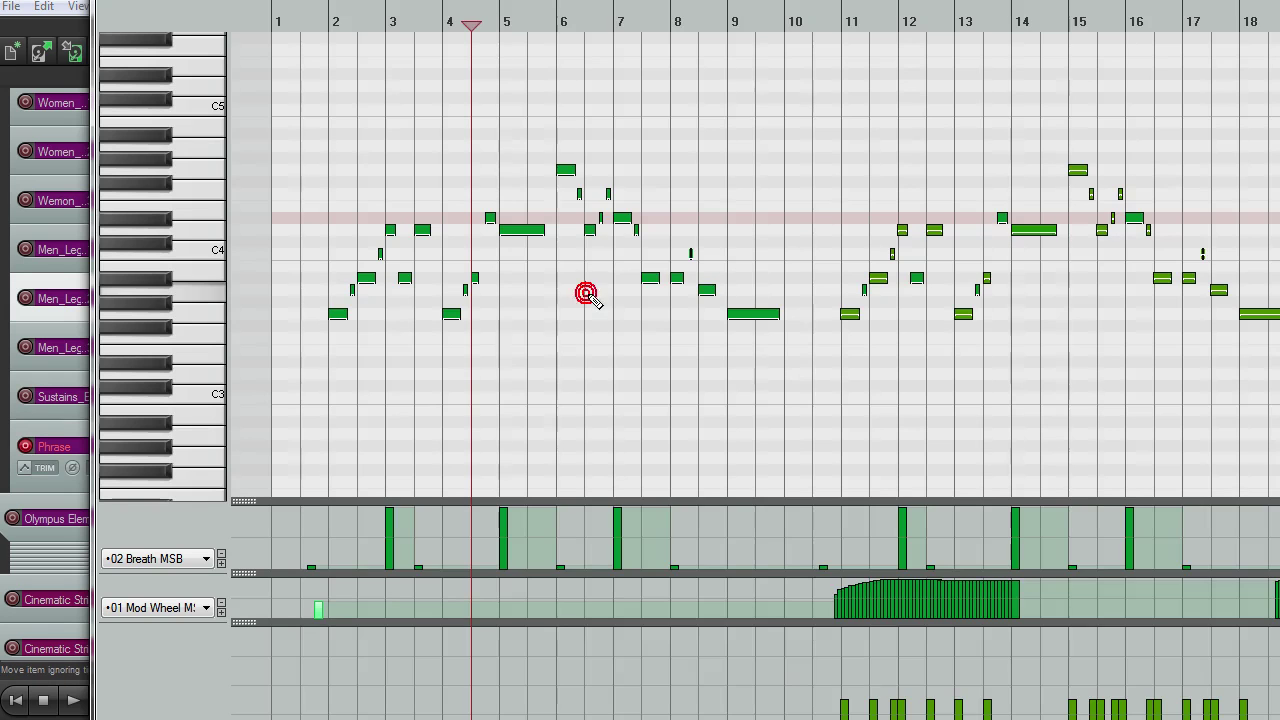
scroll(598, 305, down, 1)
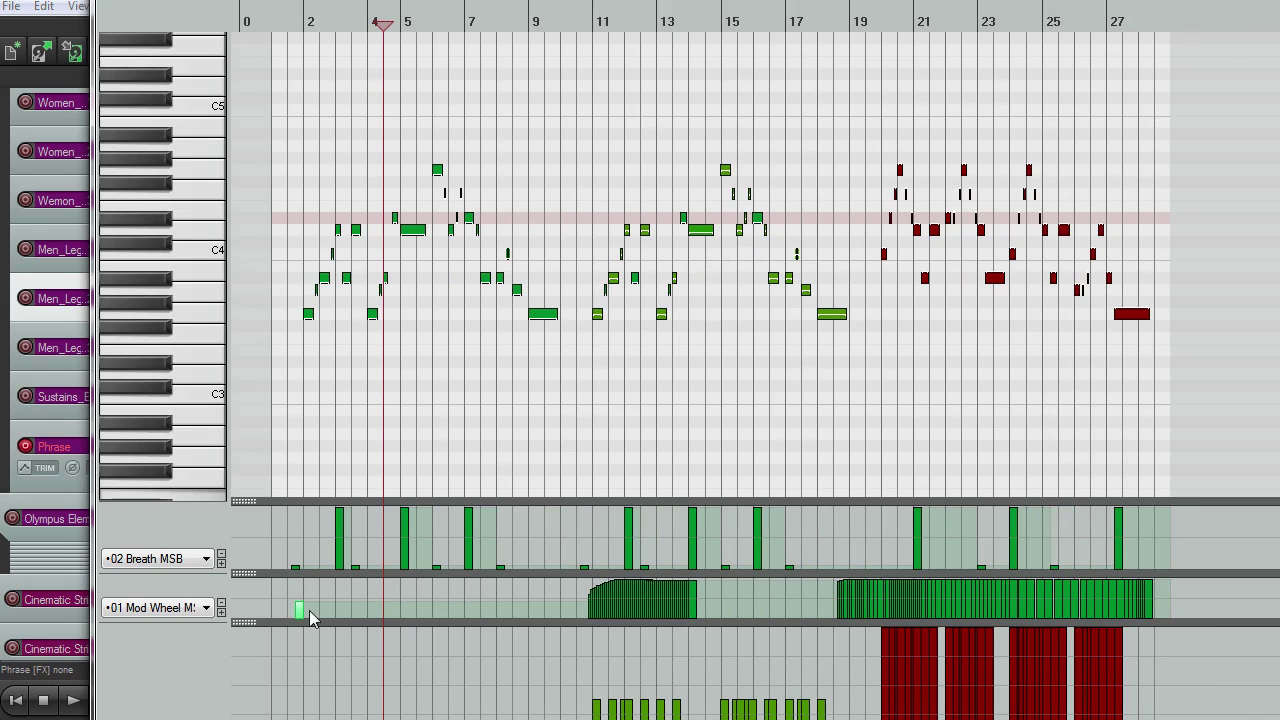
click(285, 15)
scroll(418, 180, down, 2)
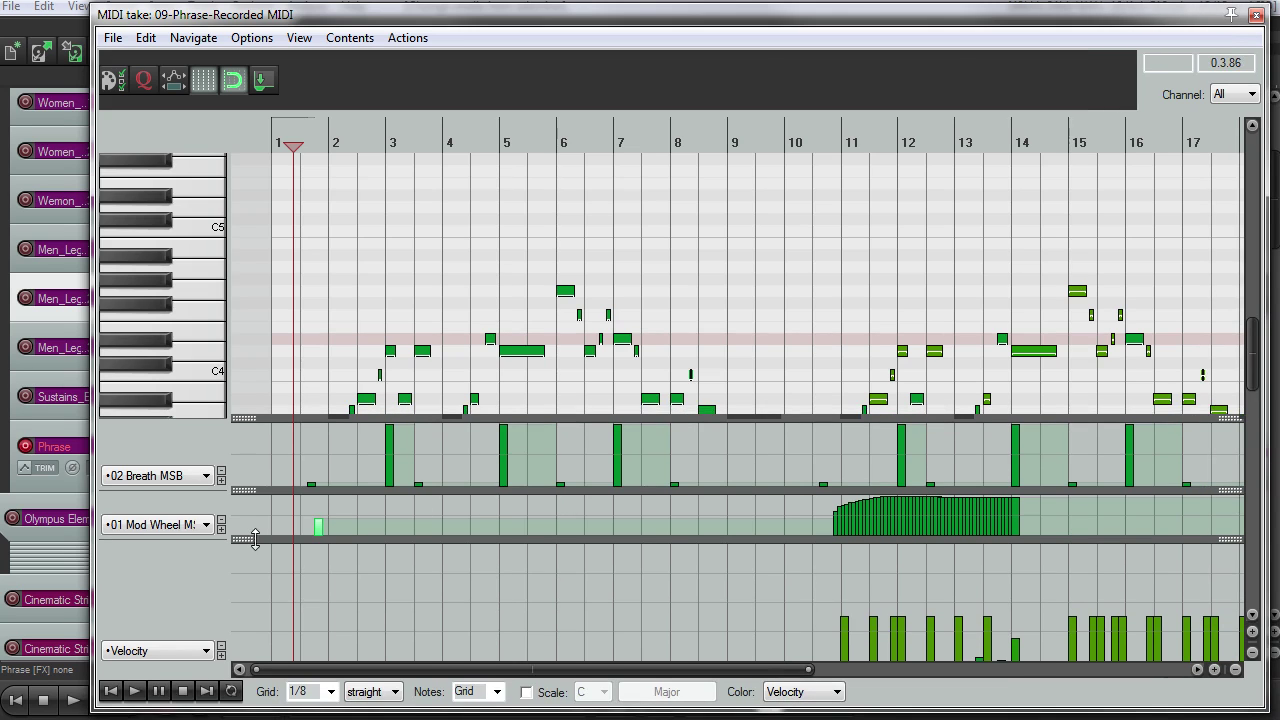
drag(255, 539, 257, 609)
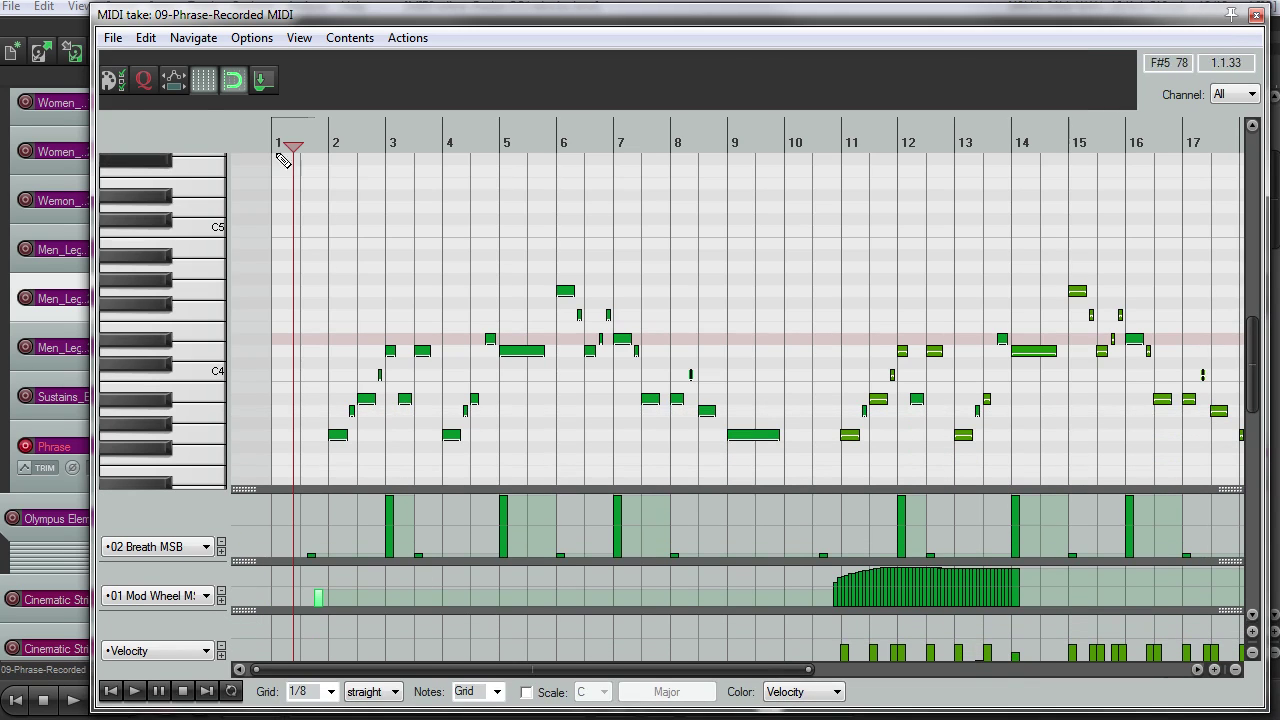
click(1256, 14)
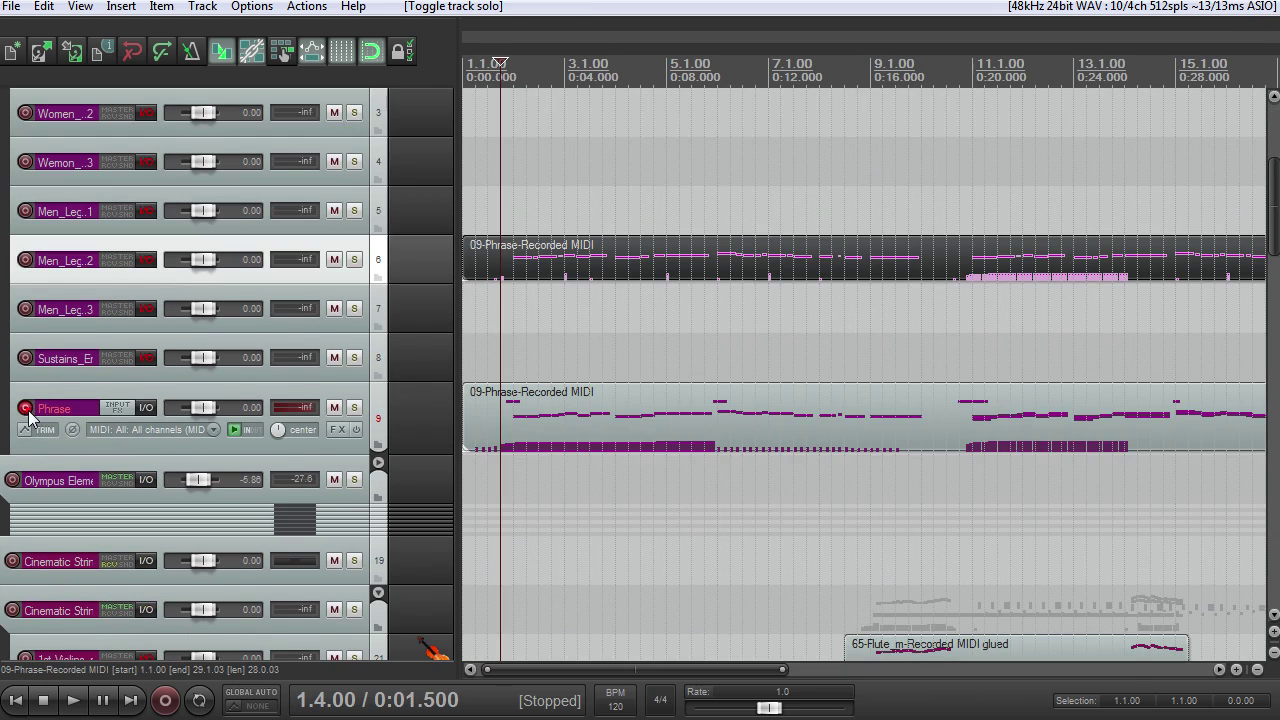
Disarm recording on the Phrase track and play the Men_Leg_2 choir part soloed
click(25, 408)
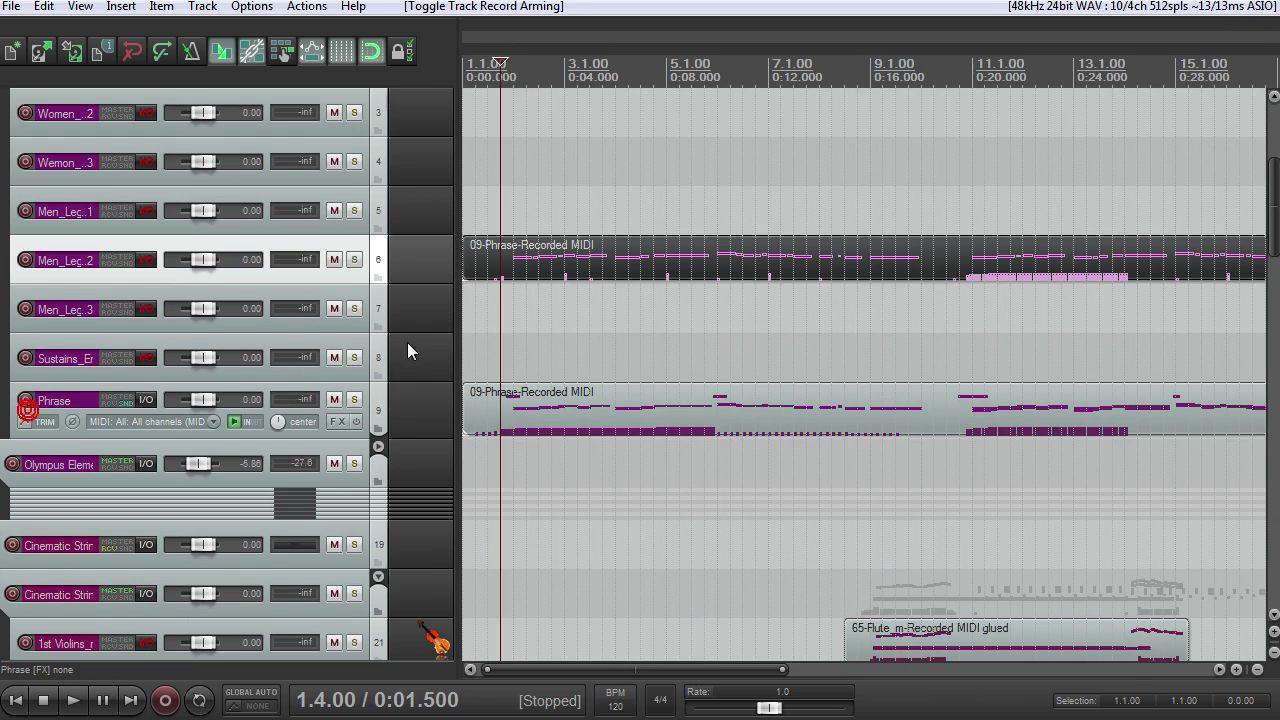
key(space)
click(354, 259)
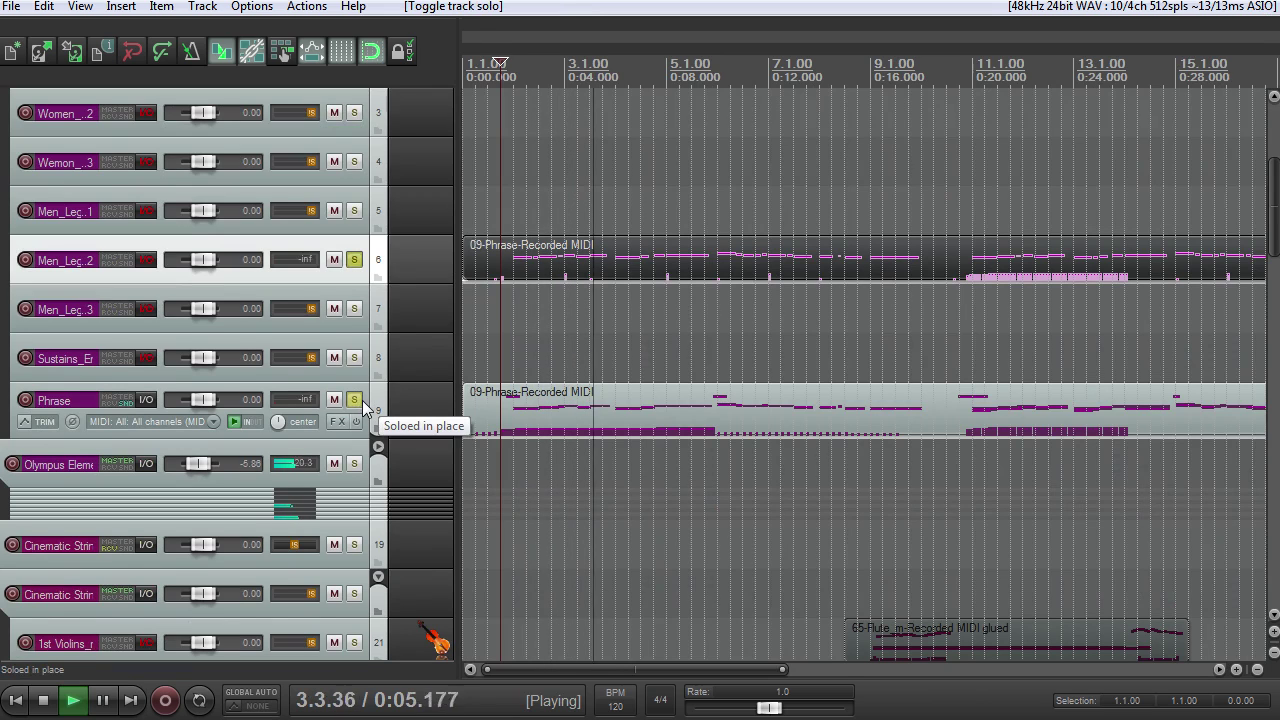
key(space)
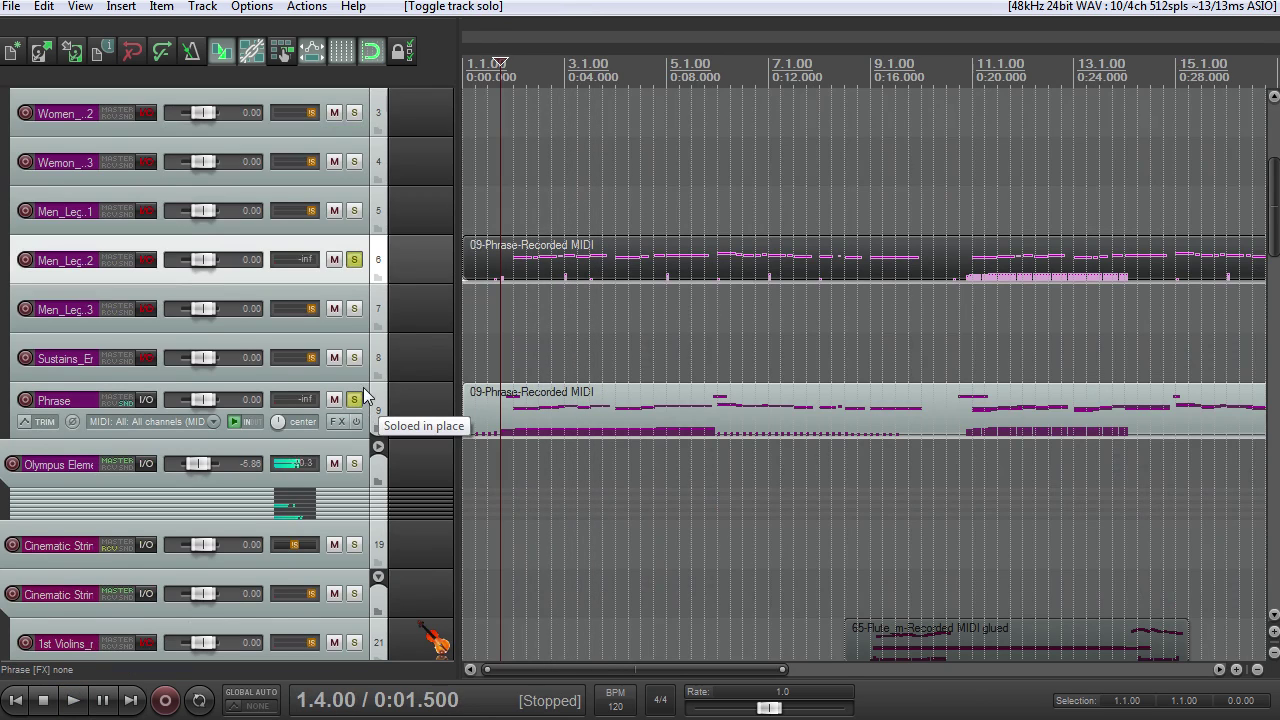
Unsolo the Men_Leg_2 and Phrase tracks and scroll through the track list
click(354, 259)
click(354, 399)
scroll(601, 317, down, 3)
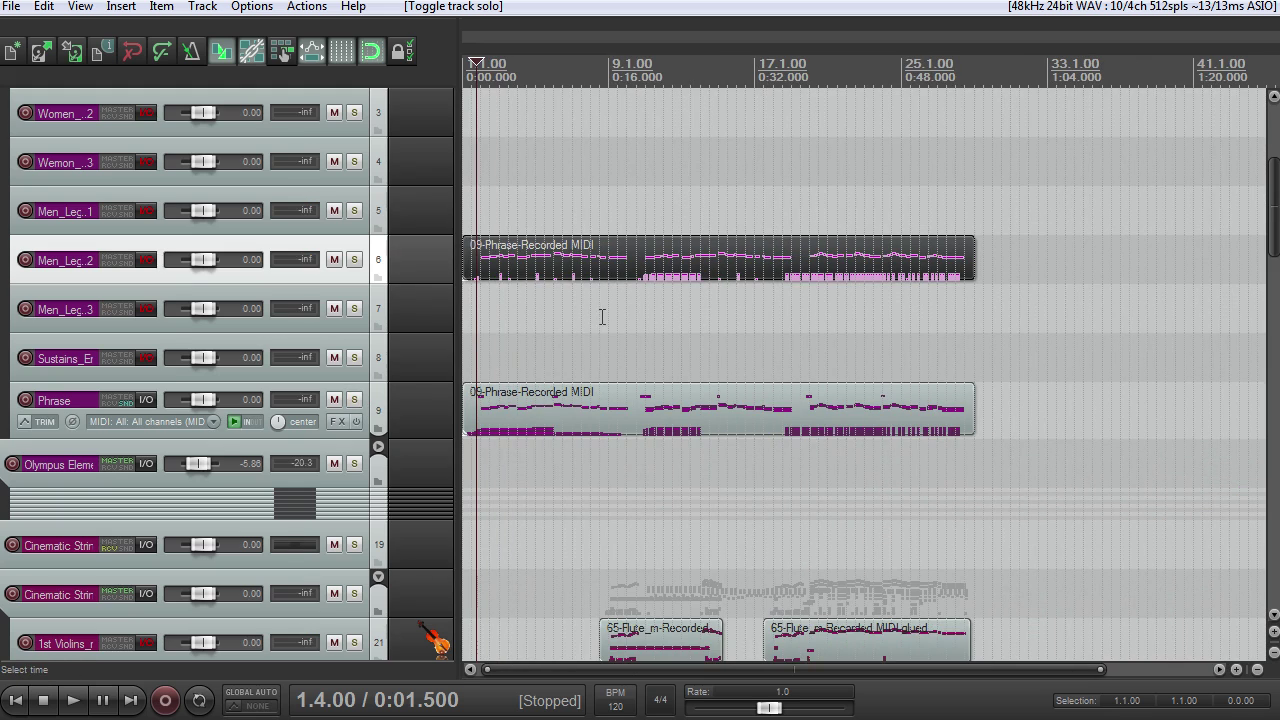
scroll(760, 415, down, 5)
scroll(760, 415, up, 5)
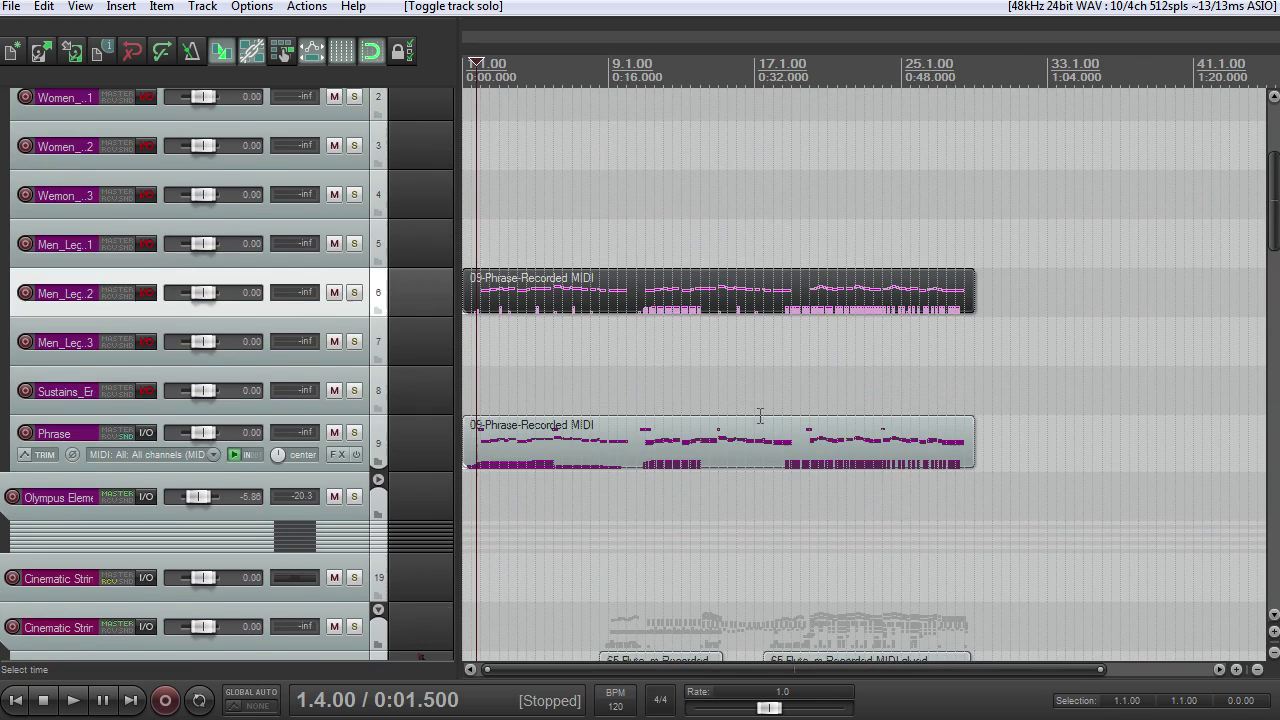
scroll(1150, 250, down, 4)
scroll(1034, 280, up, 2)
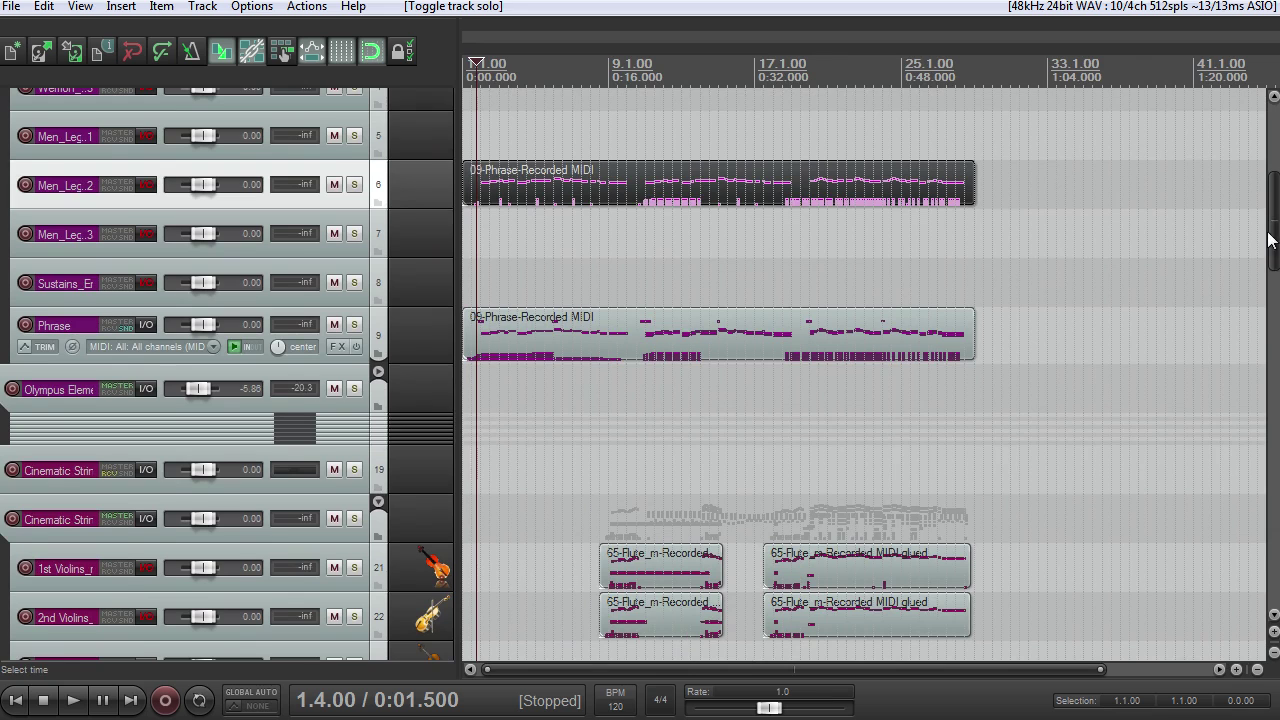
scroll(1274, 210, down, 5)
scroll(1274, 210, up, 4)
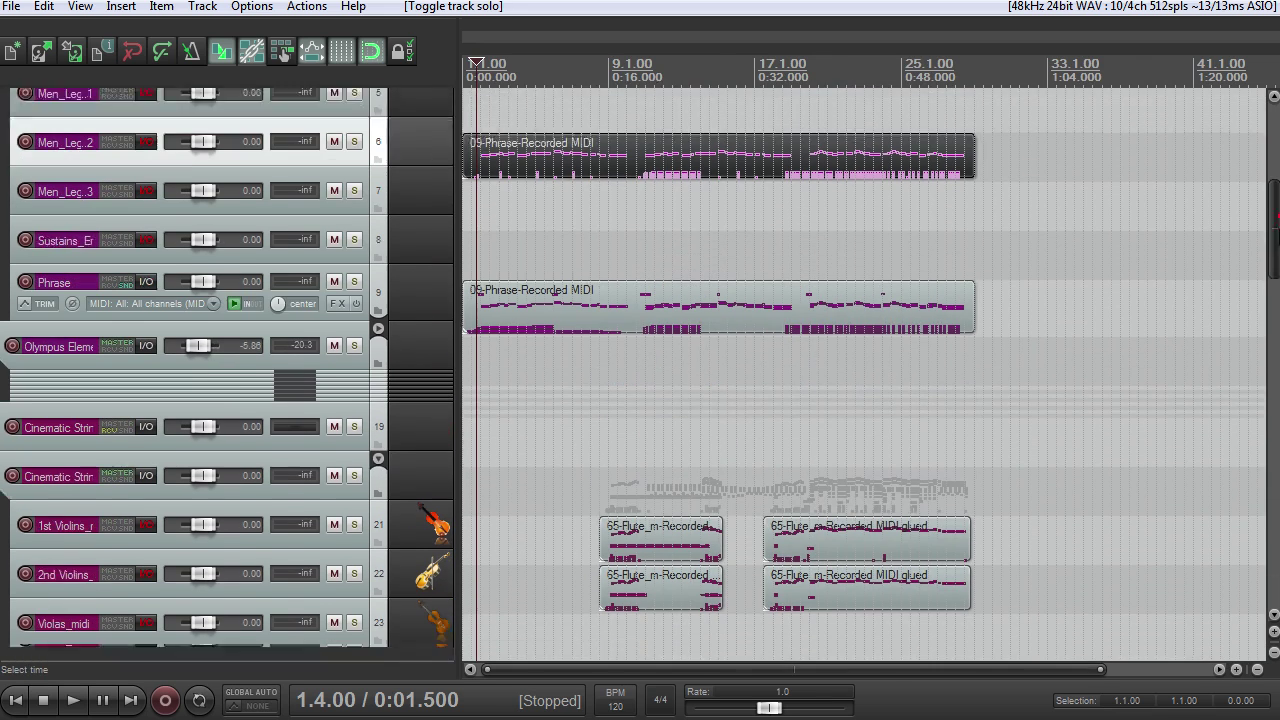
scroll(1274, 214, down, 1)
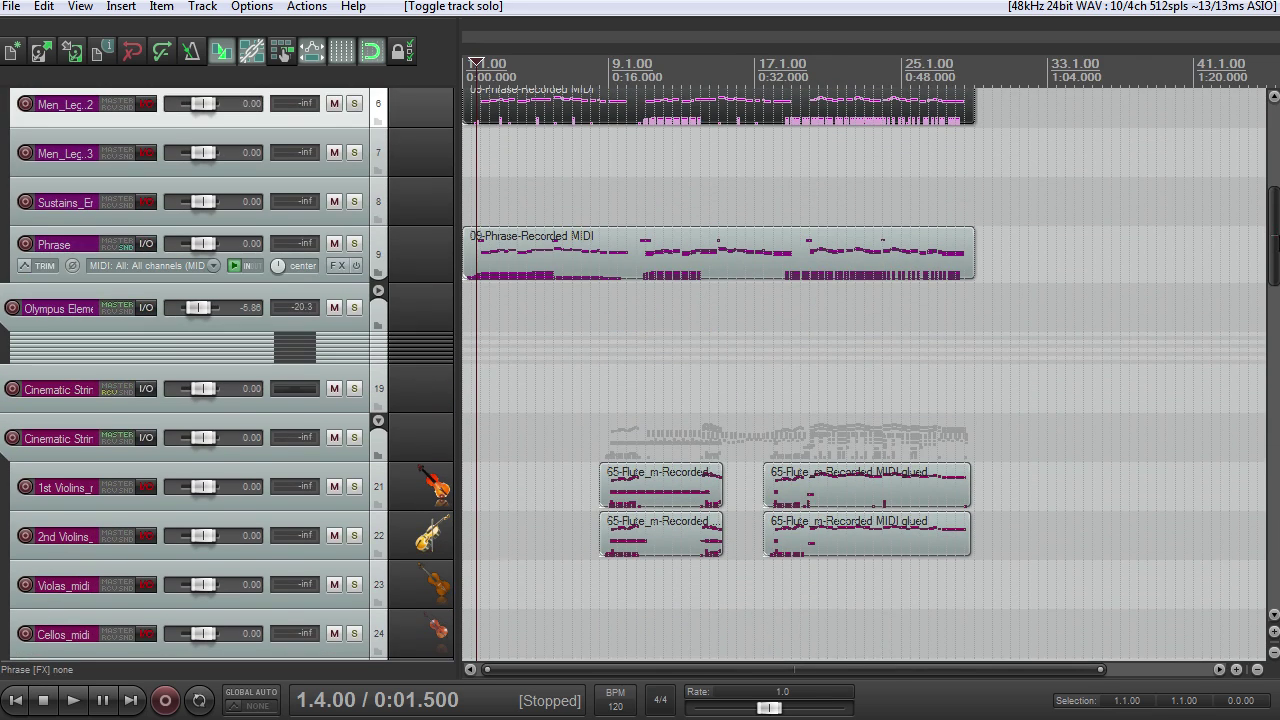
scroll(1274, 250, down, 2)
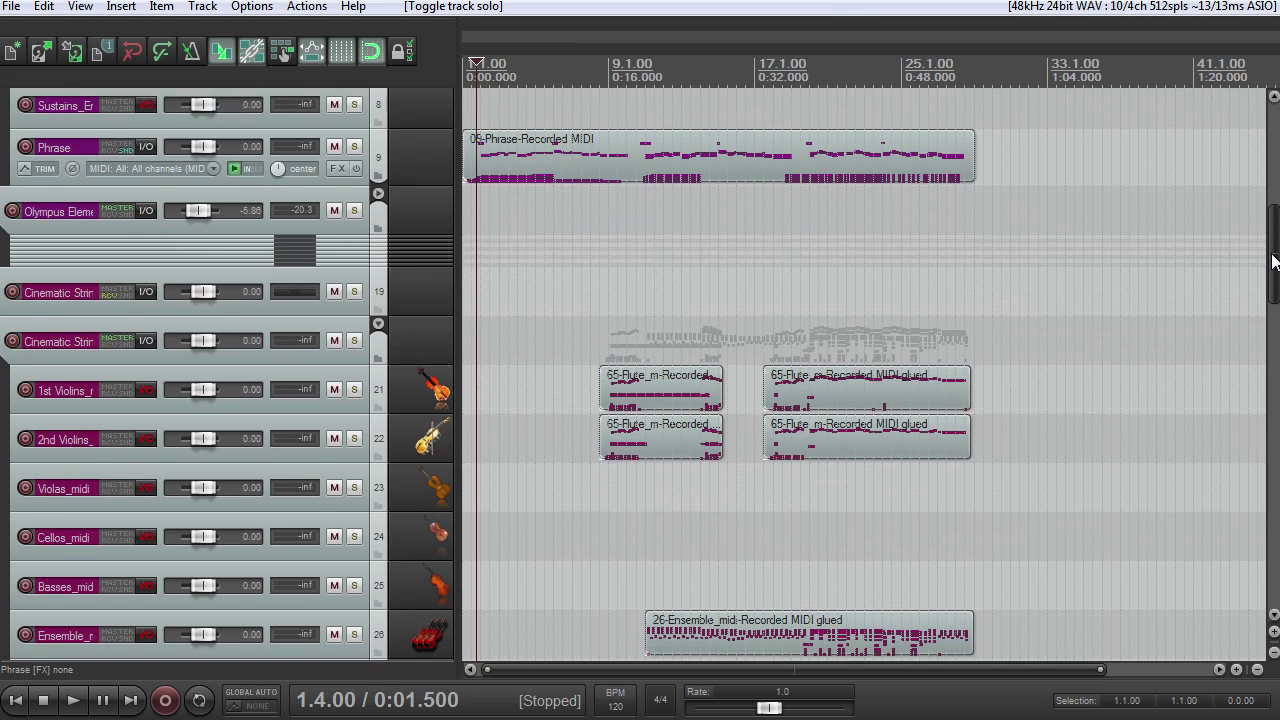
scroll(1274, 262, down, 2)
scroll(1274, 262, up, 2)
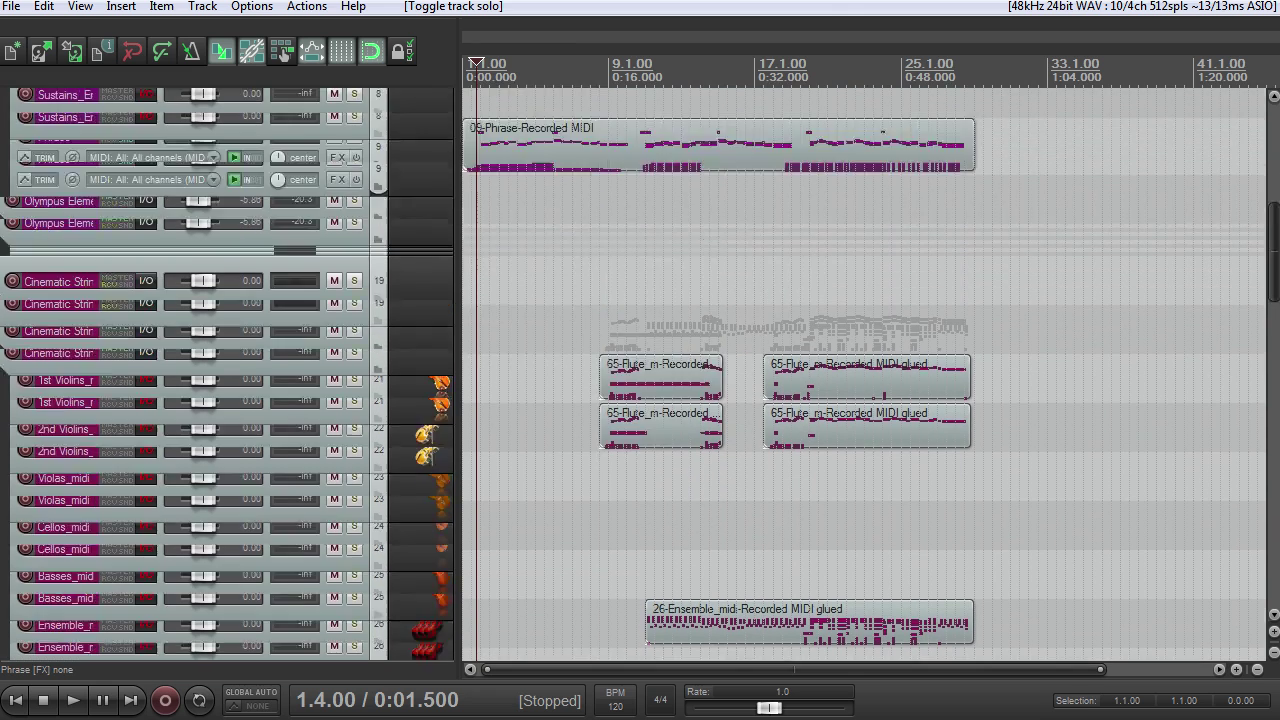
scroll(1274, 262, up, 3)
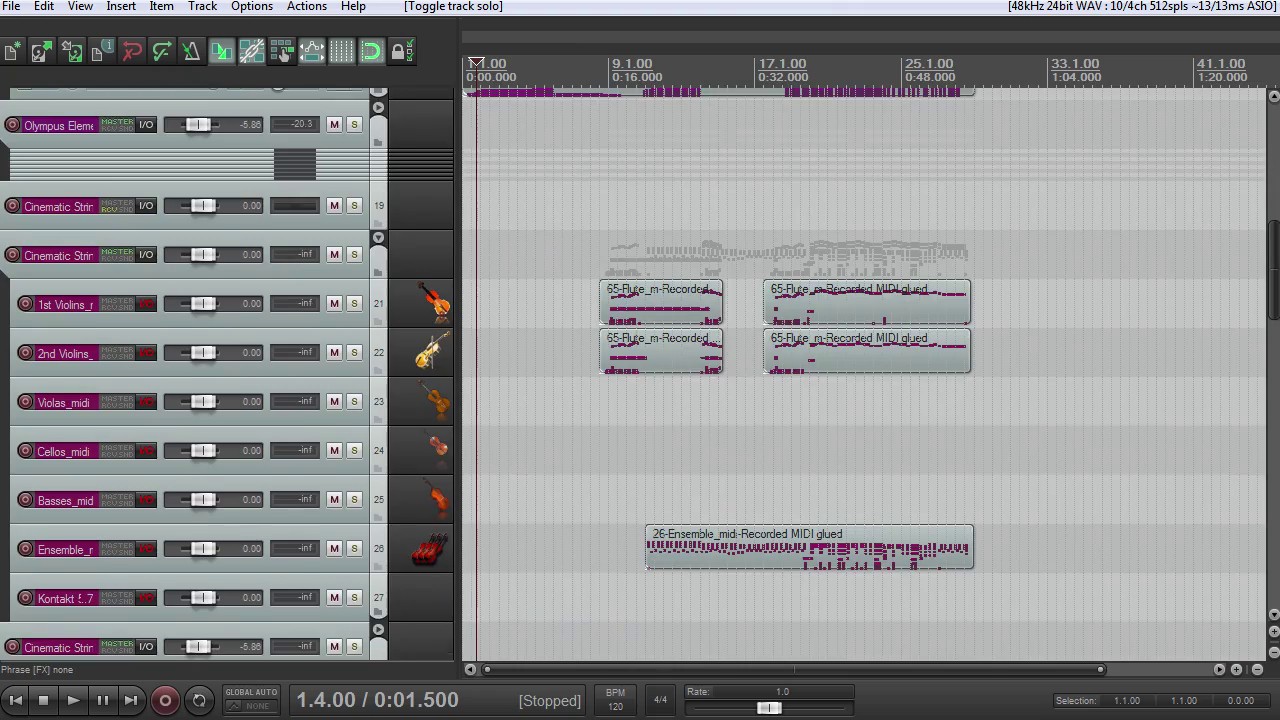
scroll(1274, 262, down, 20)
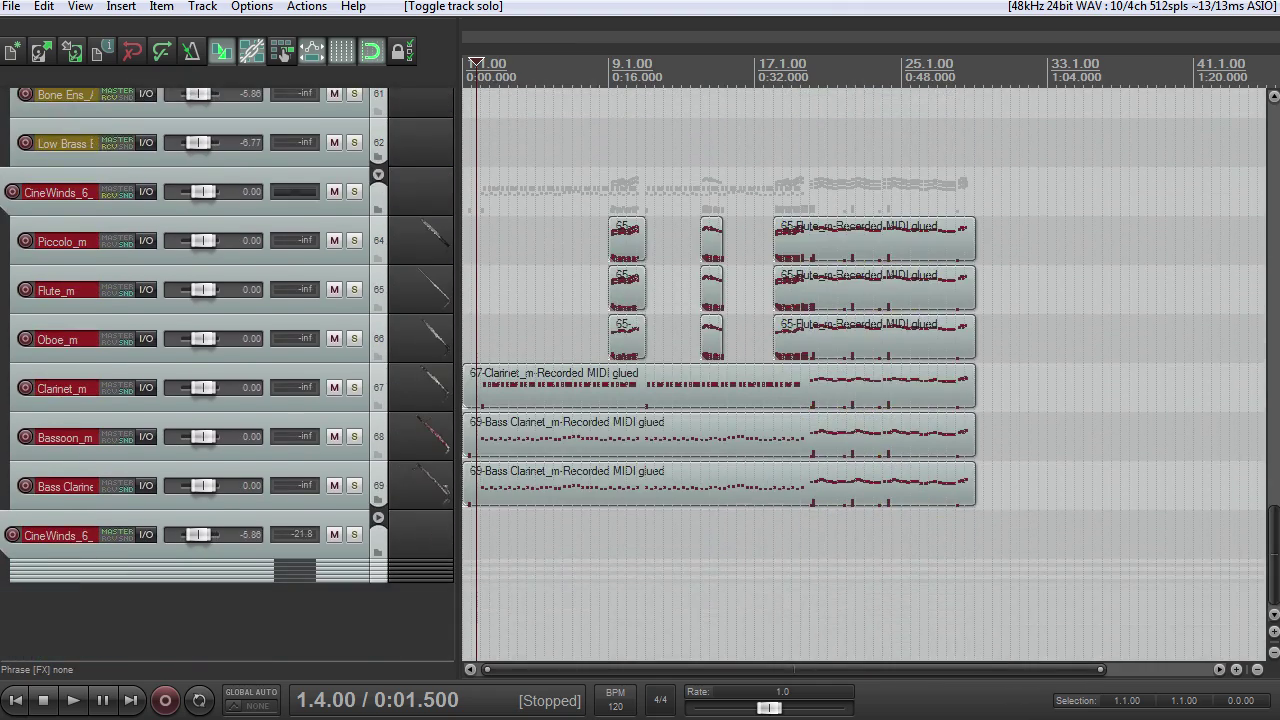
Move the edit position further into the song and widen the track panel to show full names
key(F6)
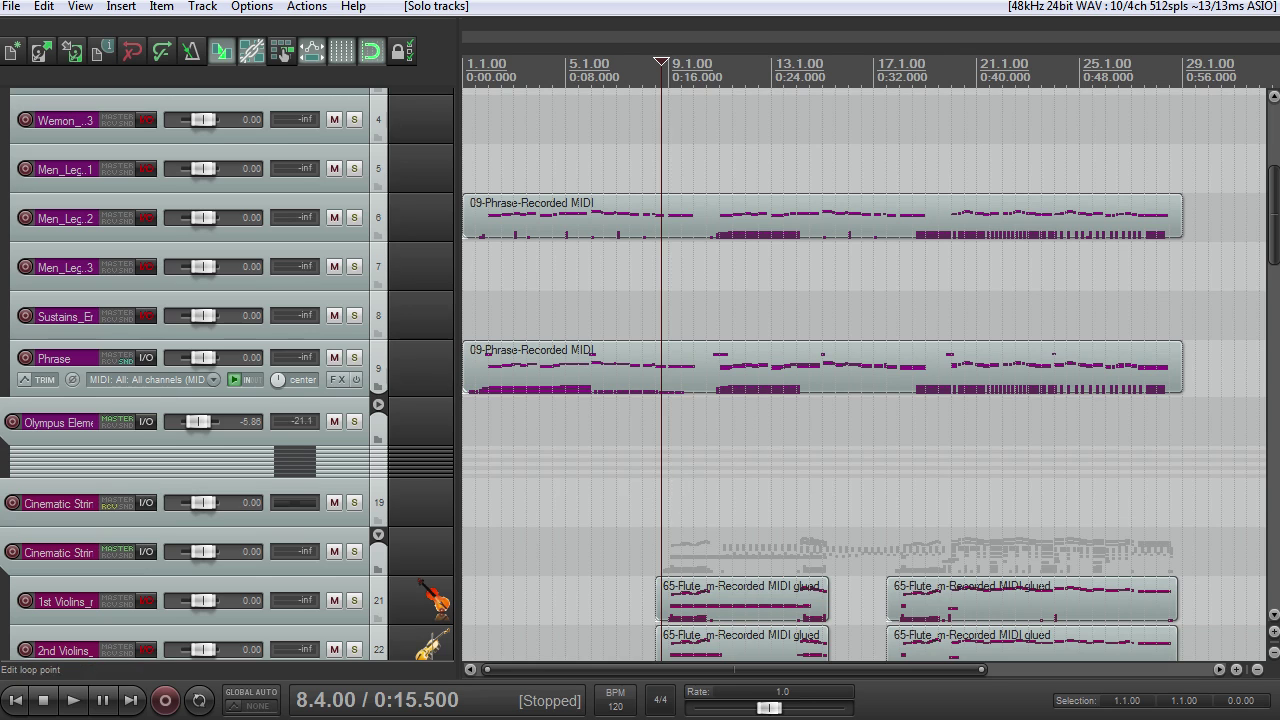
drag(1274, 242, 1275, 188)
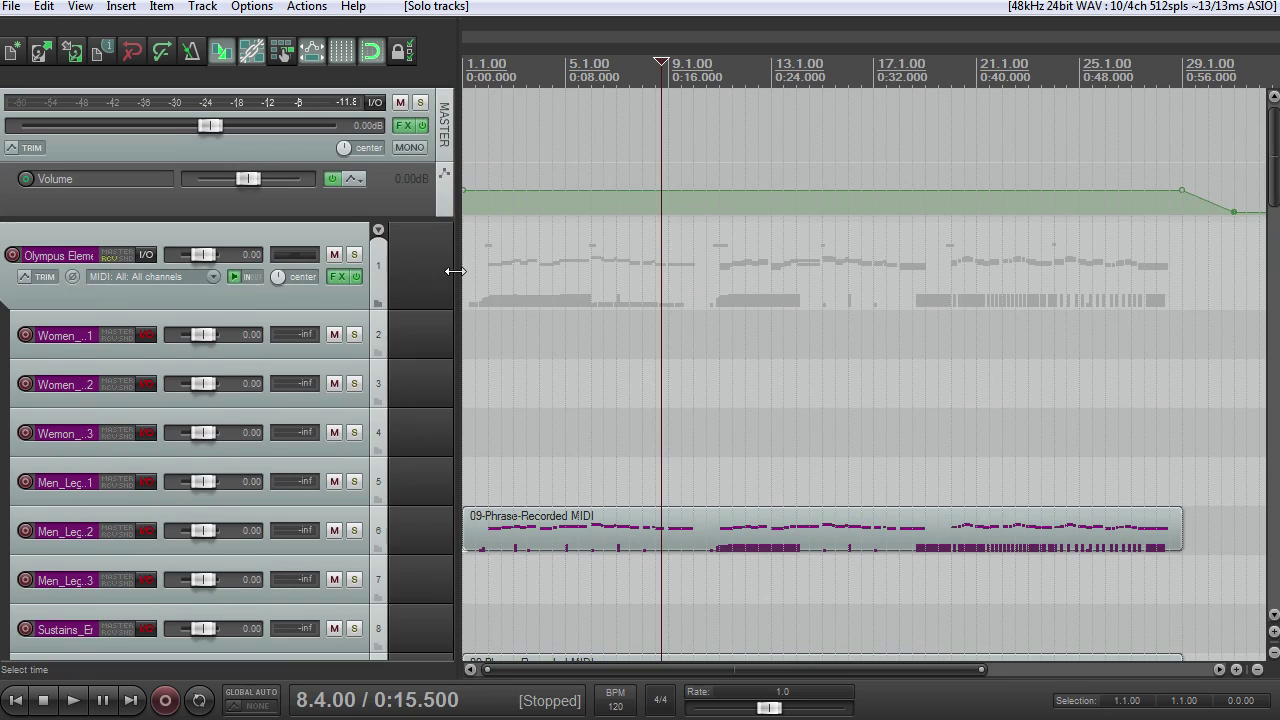
drag(455, 271, 583, 291)
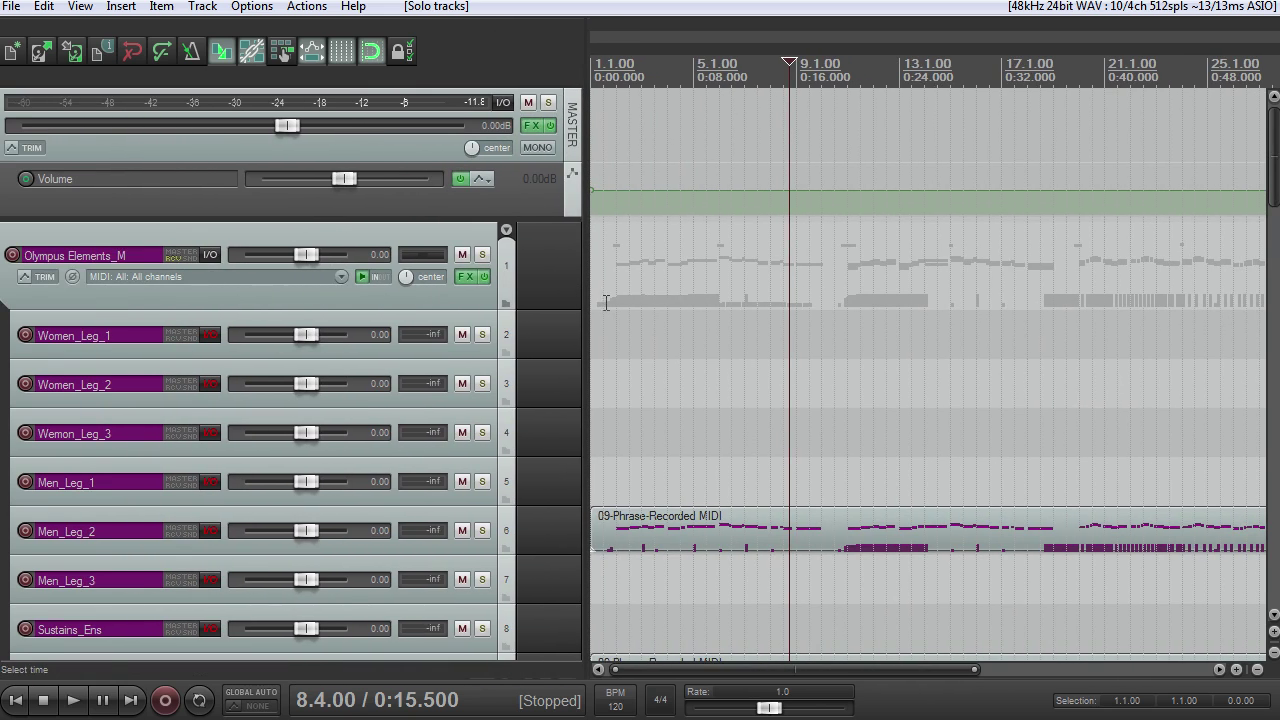
click(466, 276)
Maximize the Kontakt window and close the reverb settings popup in the Multi Rack
drag(639, 33, 617, 35)
double_click(615, 35)
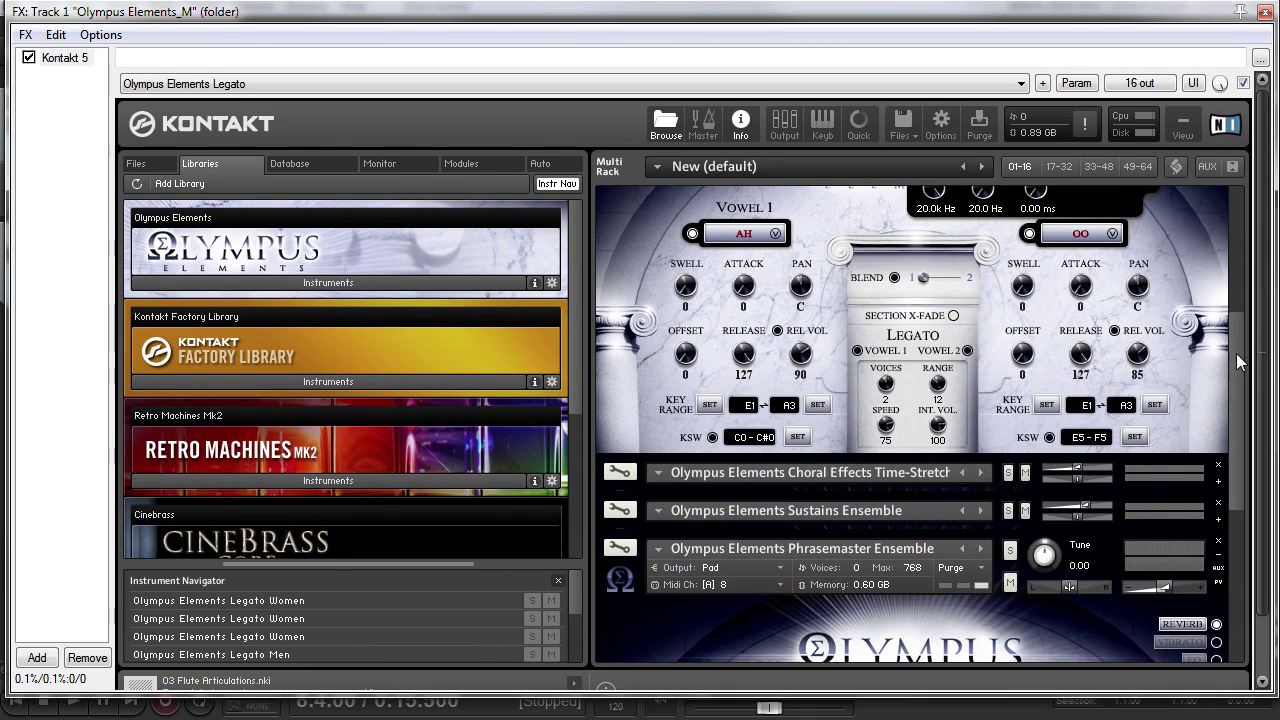
drag(1240, 360, 1250, 222)
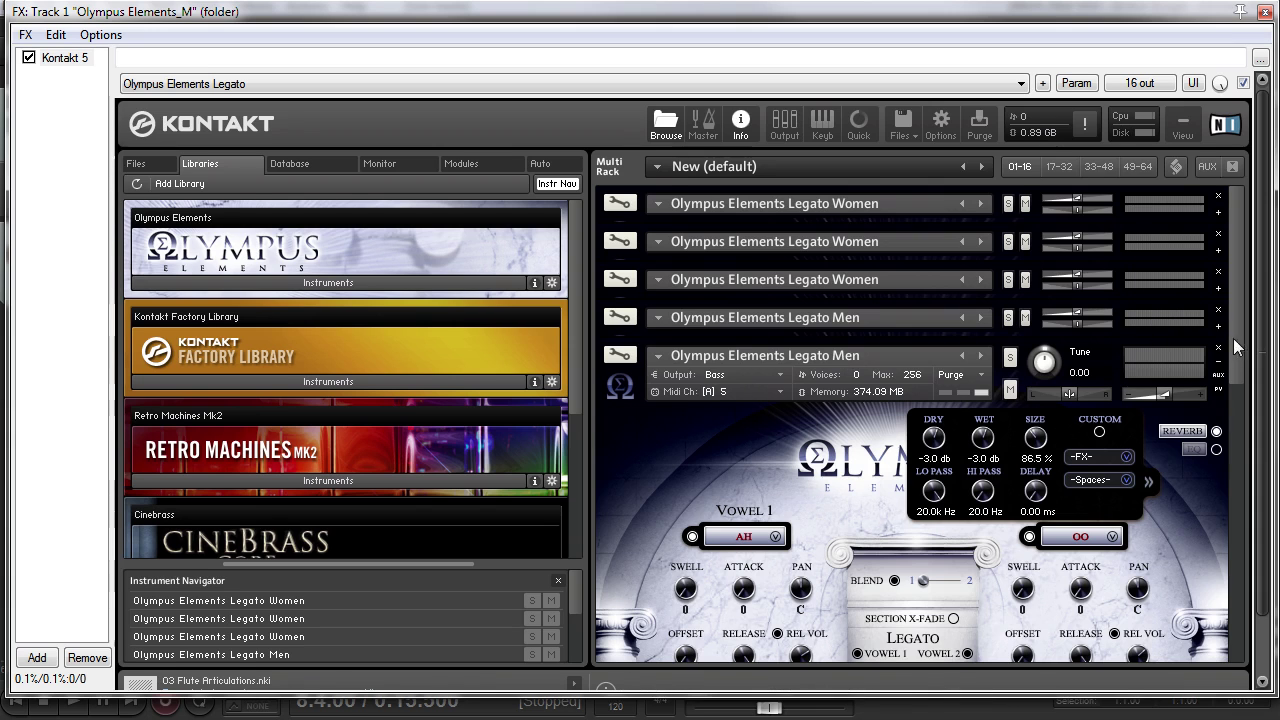
drag(1240, 300, 1274, 283)
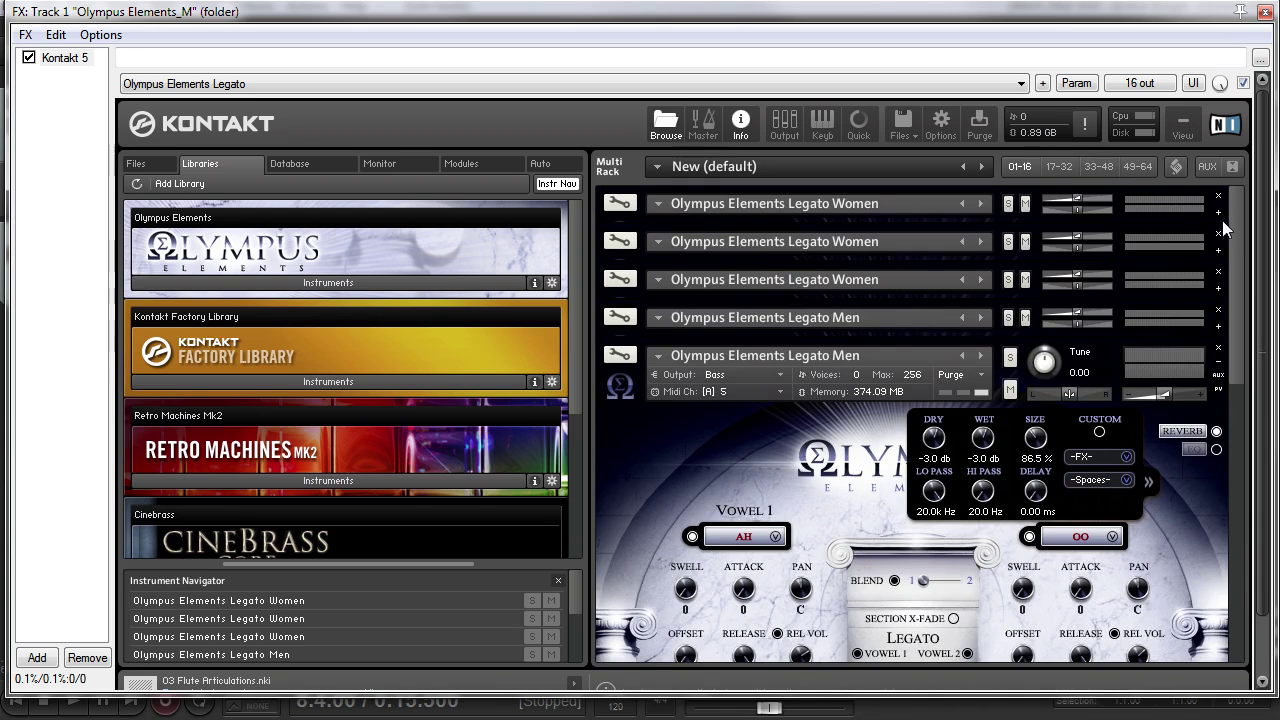
drag(1262, 300, 1272, 440)
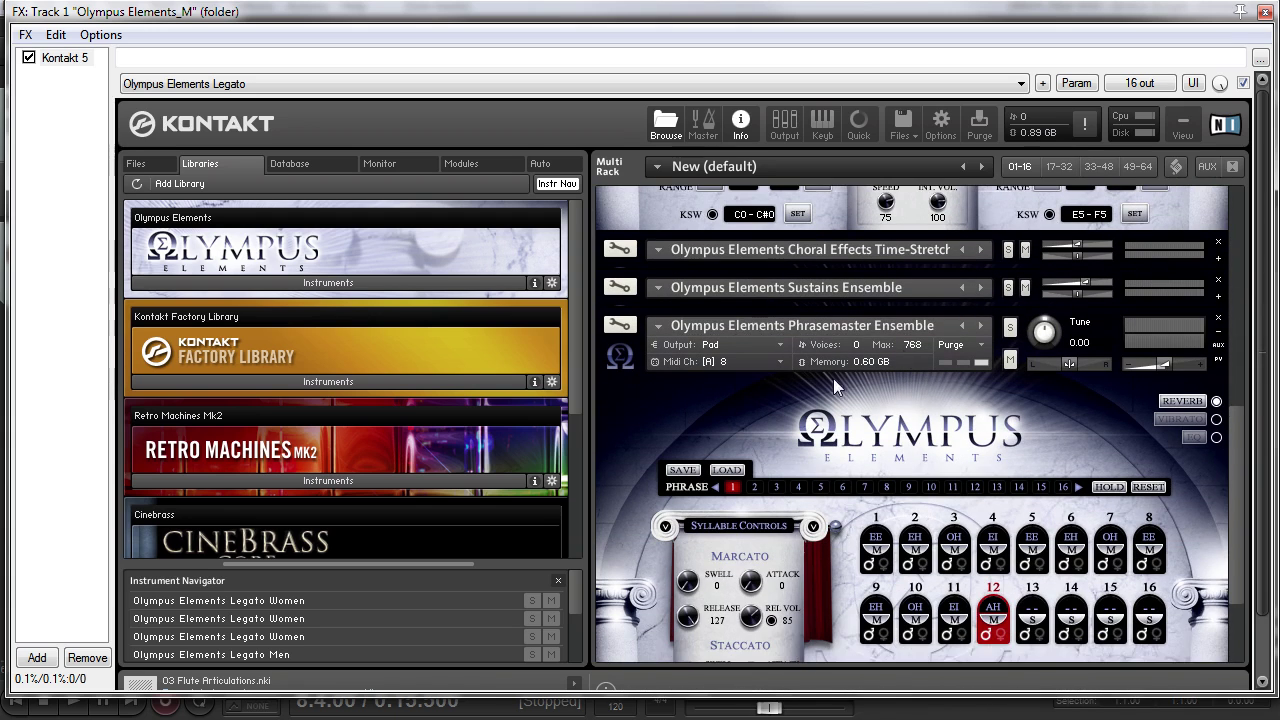
drag(1239, 440, 1240, 260)
click(1180, 336)
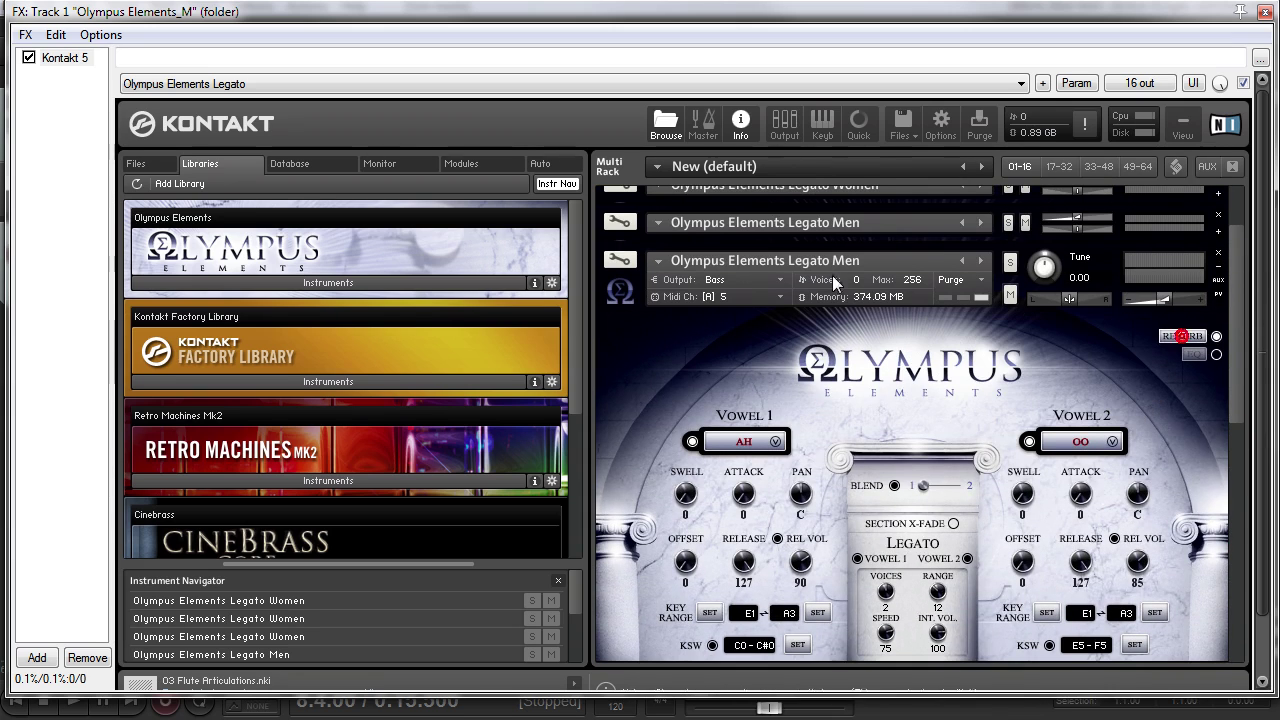
Scroll the Multi Rack past the Legato slots down to the Phrasemaster Ensemble
drag(1240, 318, 1272, 414)
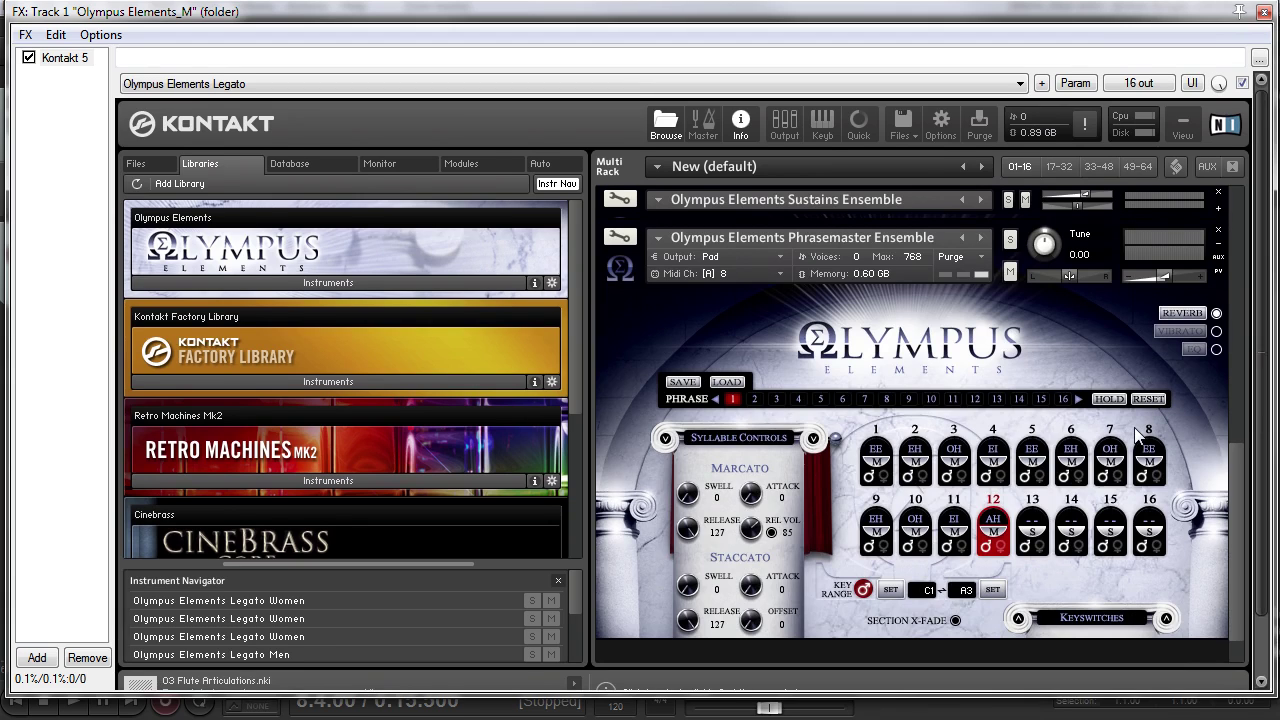
scroll(1240, 447, up, 2)
scroll(1240, 447, down, 2)
scroll(1240, 447, up, 2)
scroll(1241, 450, down, 1)
scroll(1243, 452, up, 1)
scroll(1240, 452, down, 1)
scroll(1243, 456, up, 1)
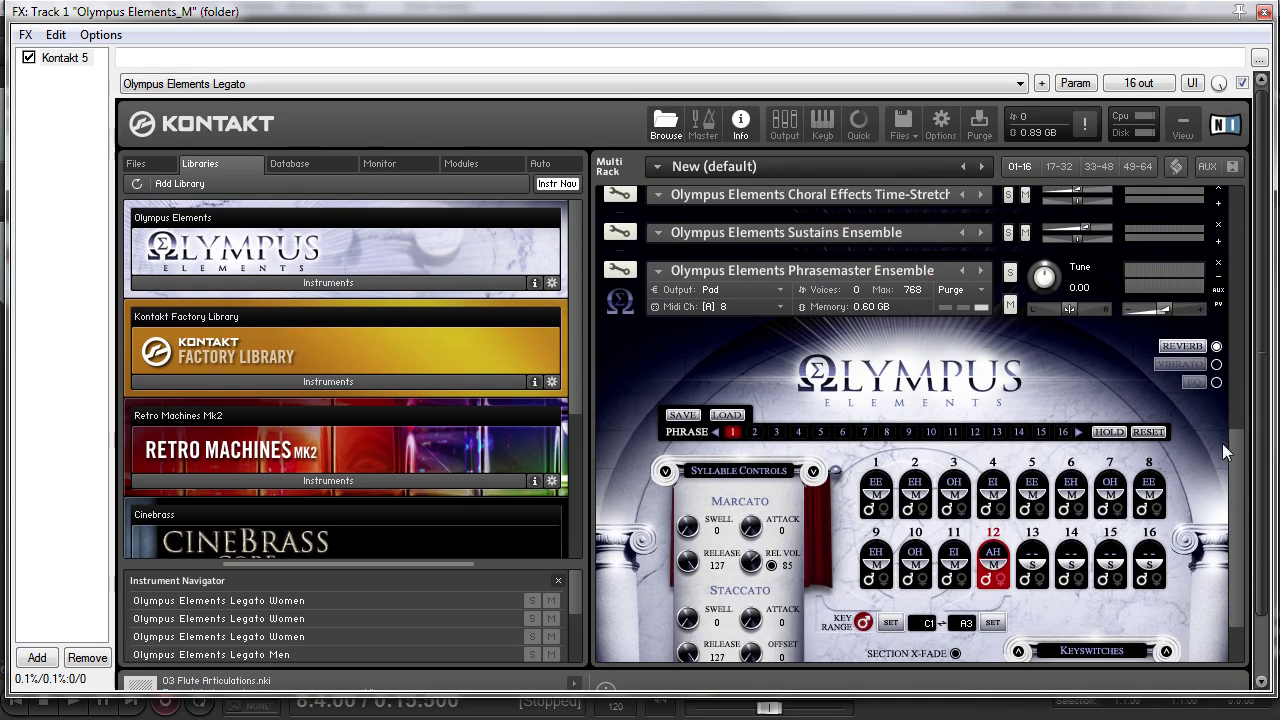
scroll(1233, 461, up, 6)
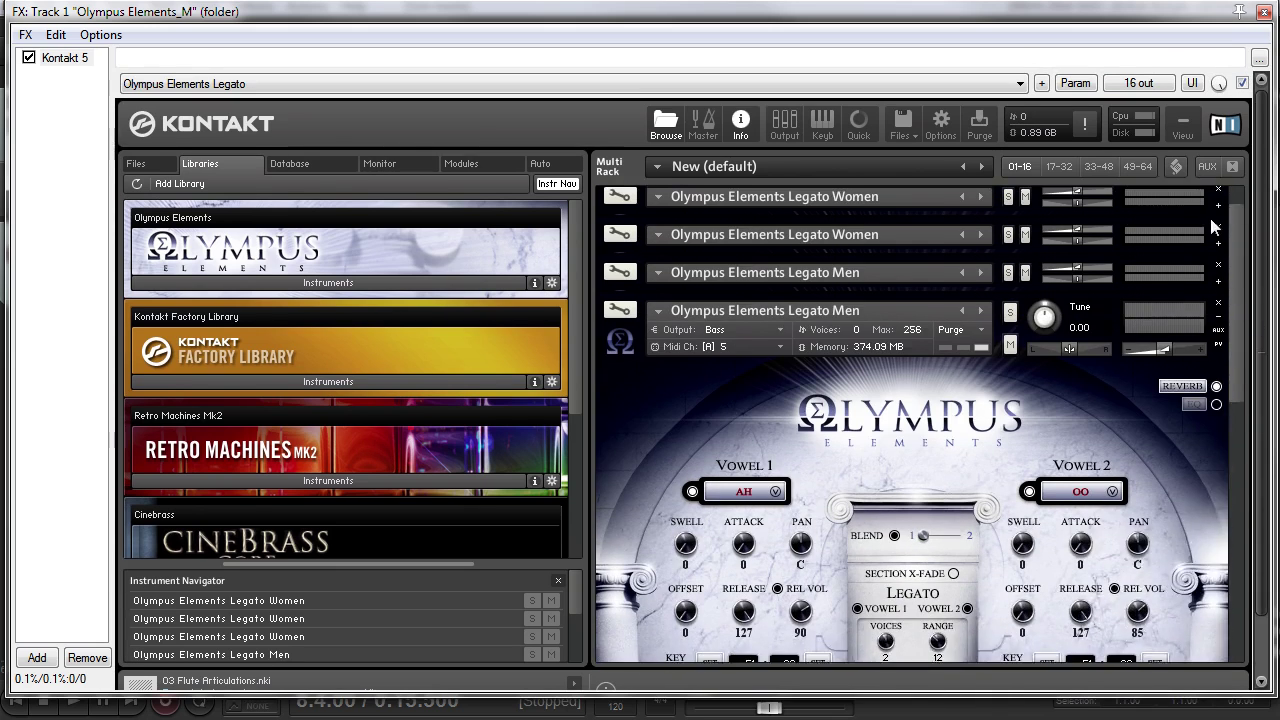
drag(1242, 215, 1256, 483)
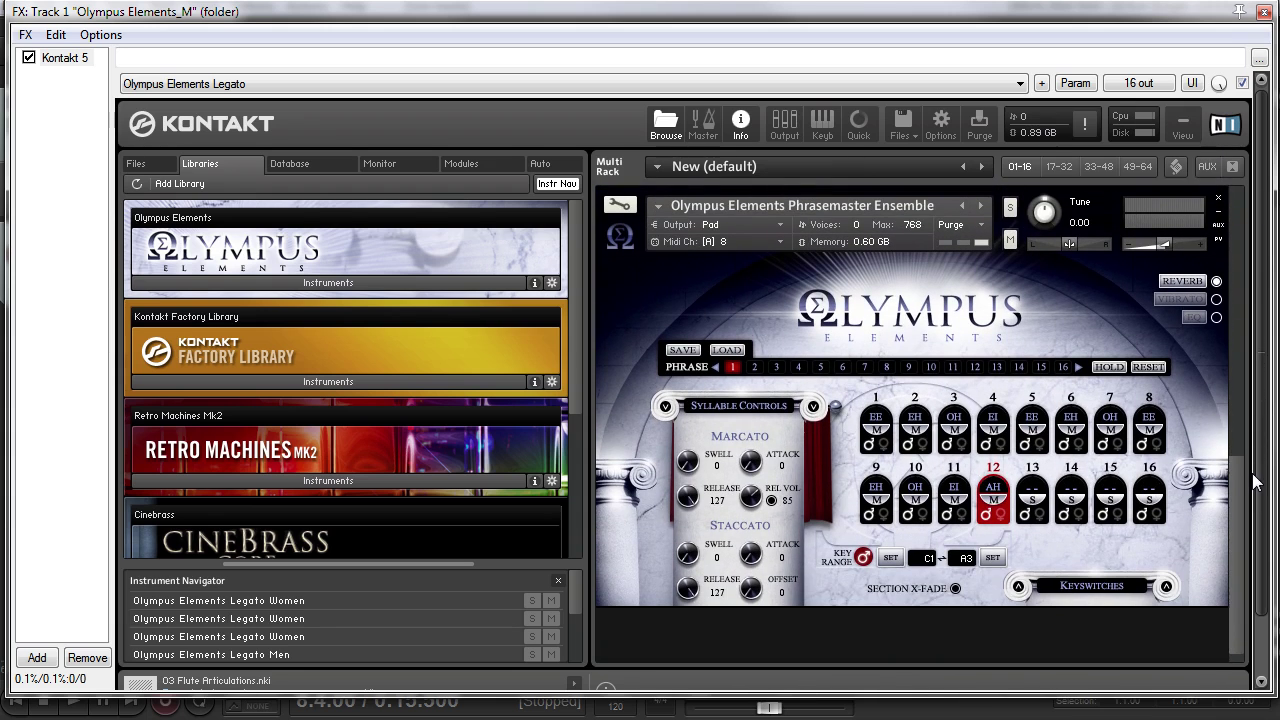
Close the Kontakt FX chain window and scroll down to the Phrase and Cinematic Strings tracks
click(1264, 12)
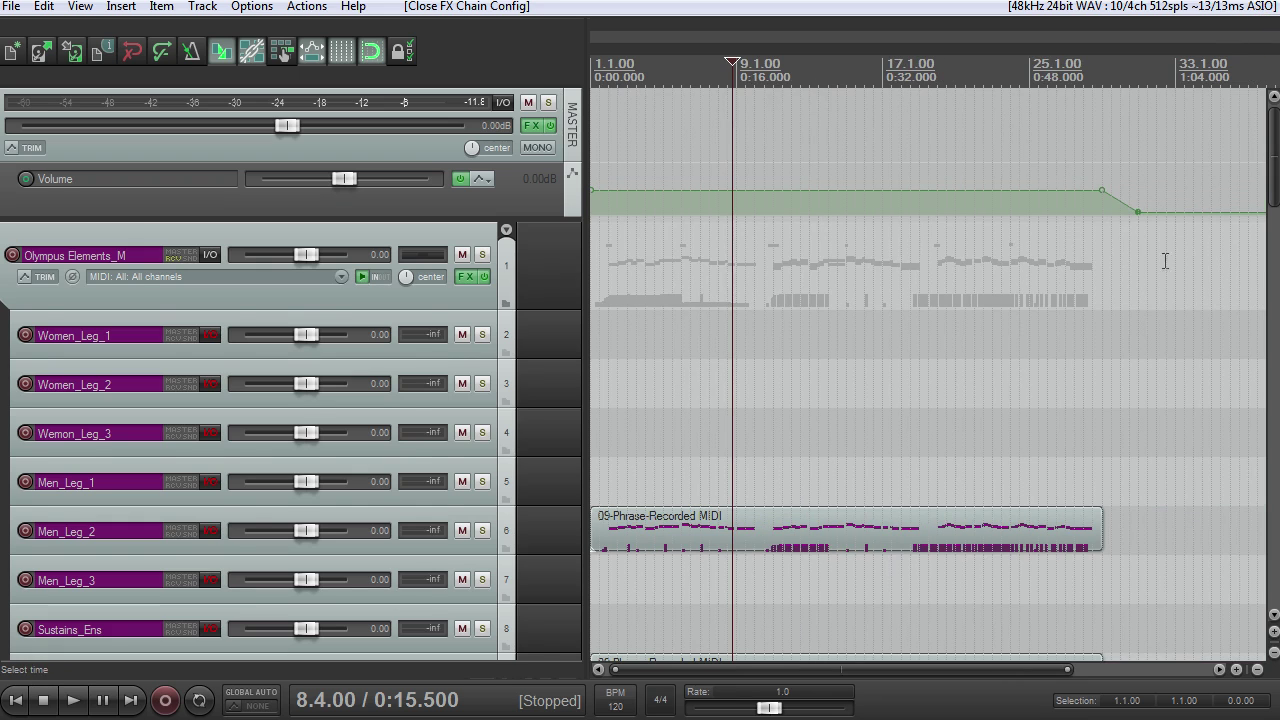
scroll(1272, 160, down, 5)
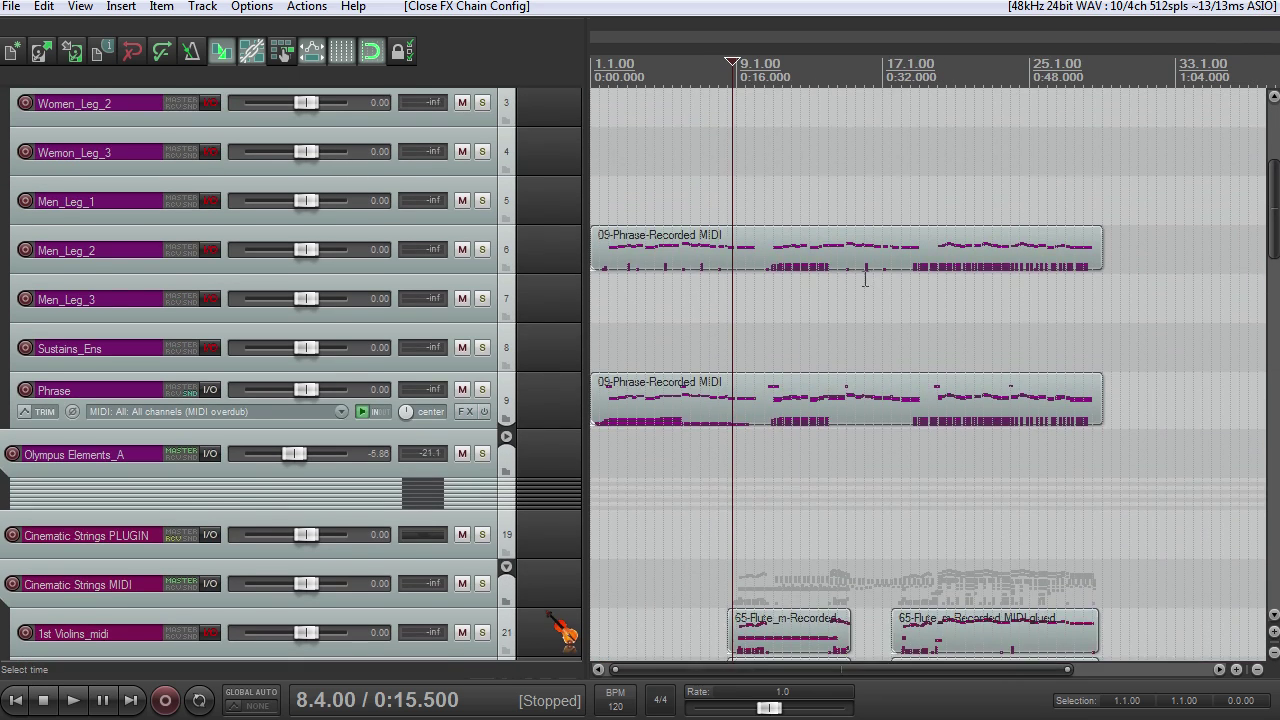